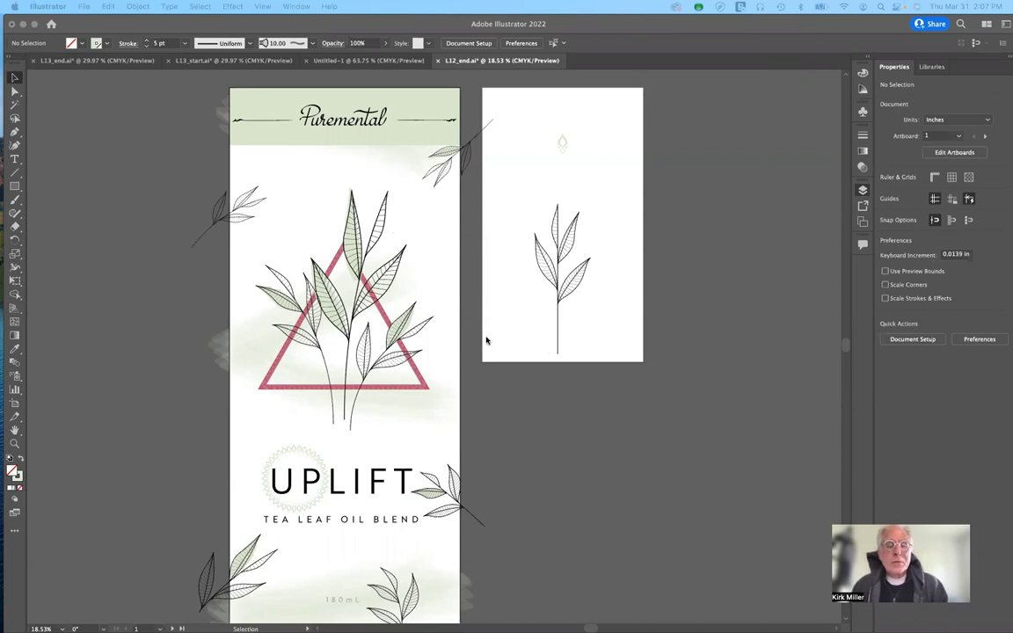
# - Select the green watercolour brush-stroke group on the label and reduce its stroke weight to 1 pt
pyautogui.click(402, 161)
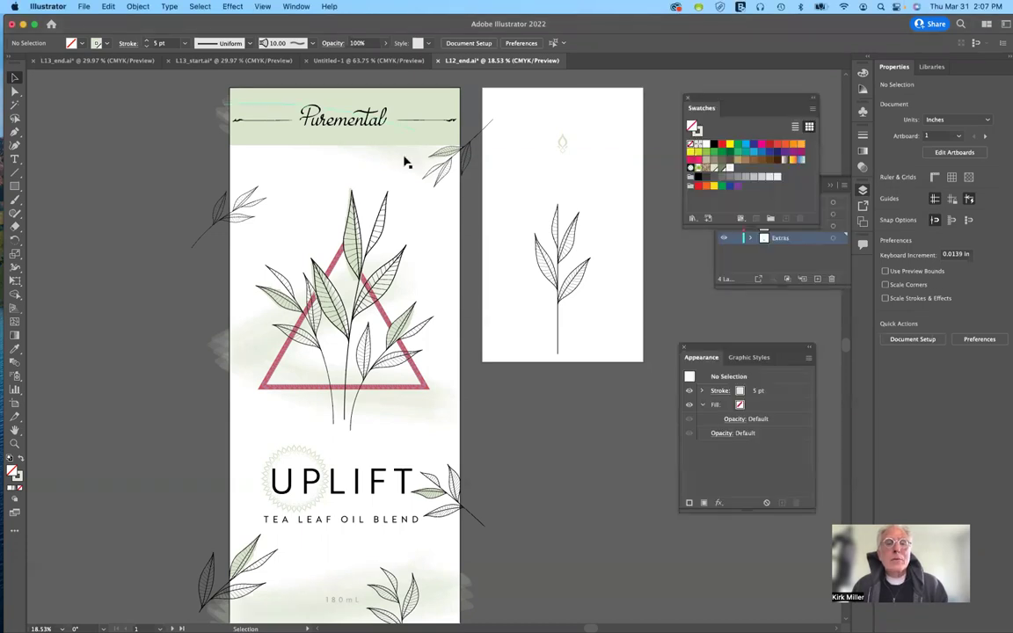
pyautogui.click(405, 161)
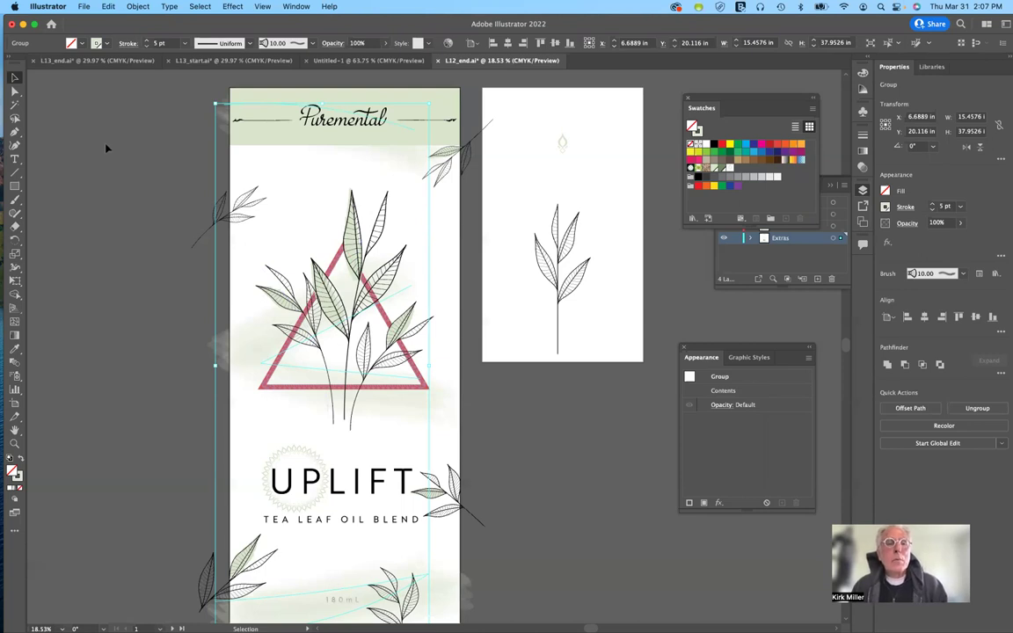
pyautogui.click(146, 48)
pyautogui.click(146, 48)
pyautogui.click(146, 47)
pyautogui.click(146, 47)
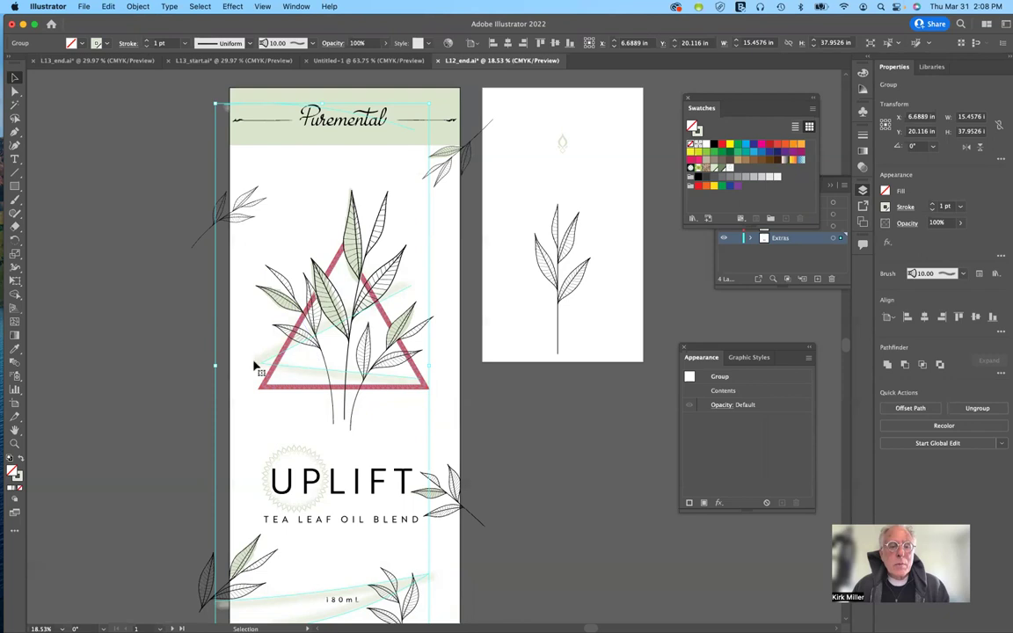
# - Restore the watercolour group's stroke weight to 5 pt and clear the selection
pyautogui.click(149, 43)
pyautogui.click(149, 43)
pyautogui.click(149, 44)
pyautogui.click(148, 43)
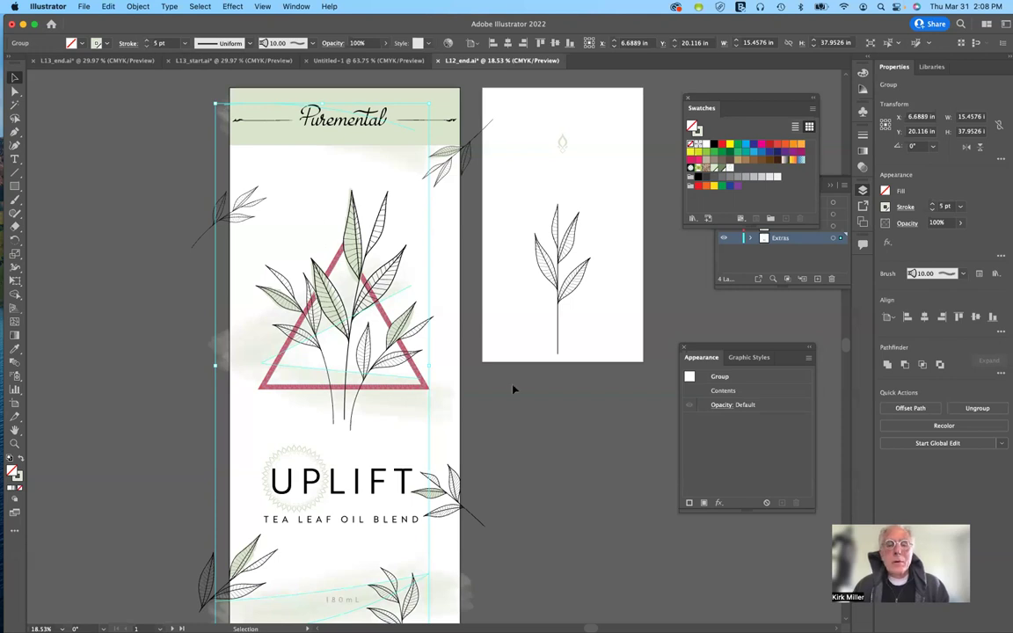
pyautogui.click(514, 409)
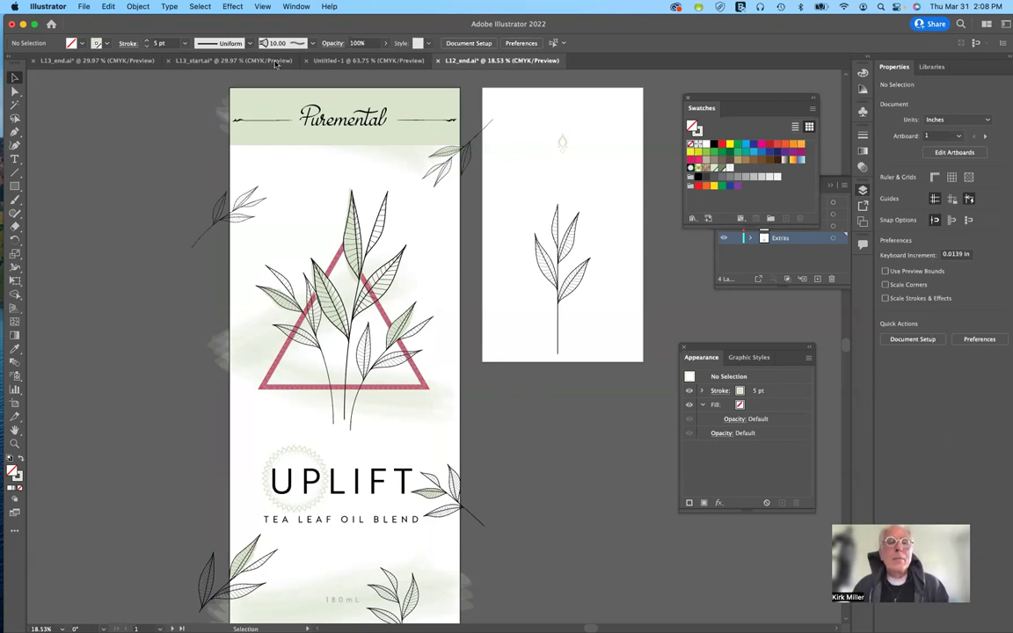
# - Paint a green stroke across the label's upper leaves using the Paintbrush with the Mop bristle brush at 6 pt
pyautogui.click(296, 7)
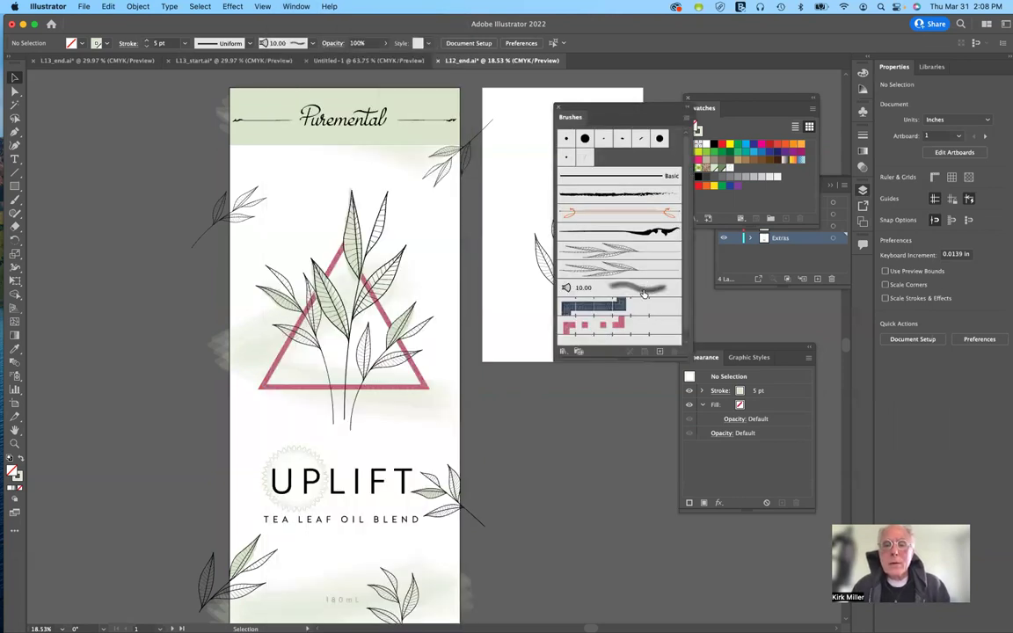
pyautogui.scroll(-1, 641, 277)
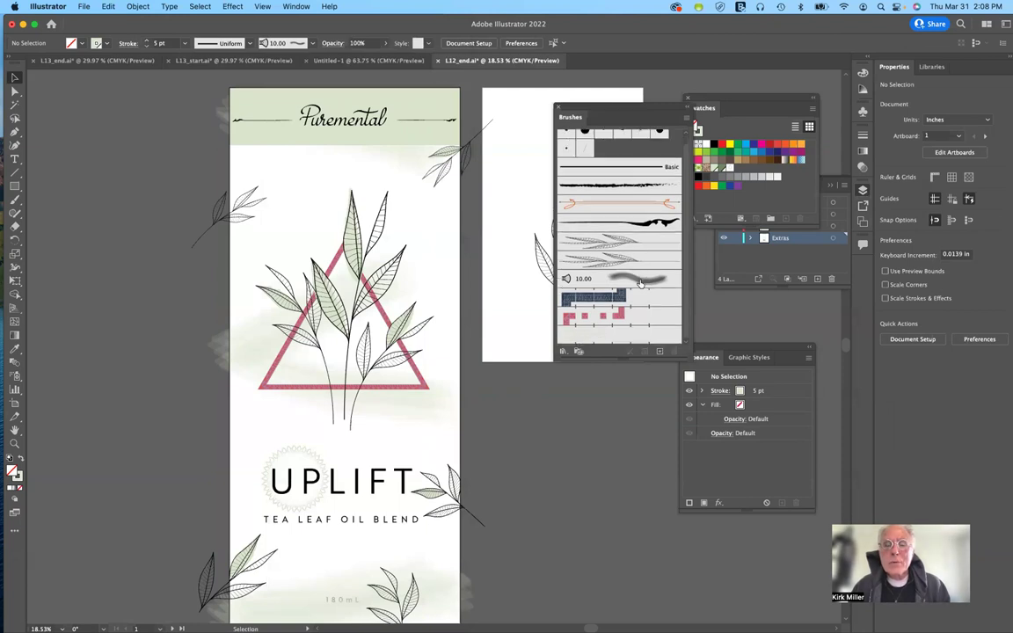
pyautogui.click(641, 282)
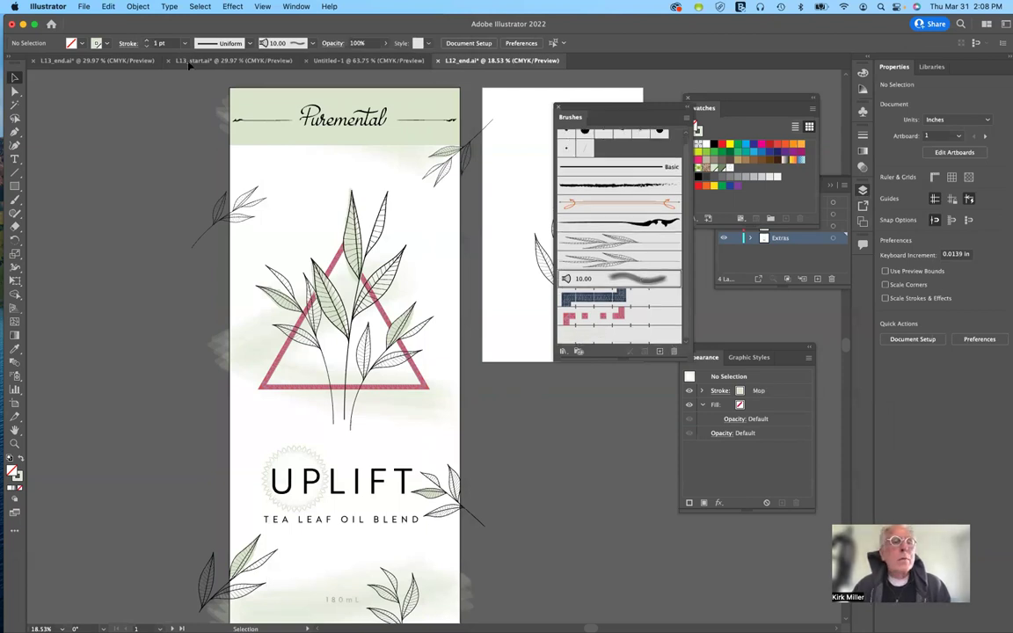
pyautogui.click(147, 40)
pyautogui.press('Up')
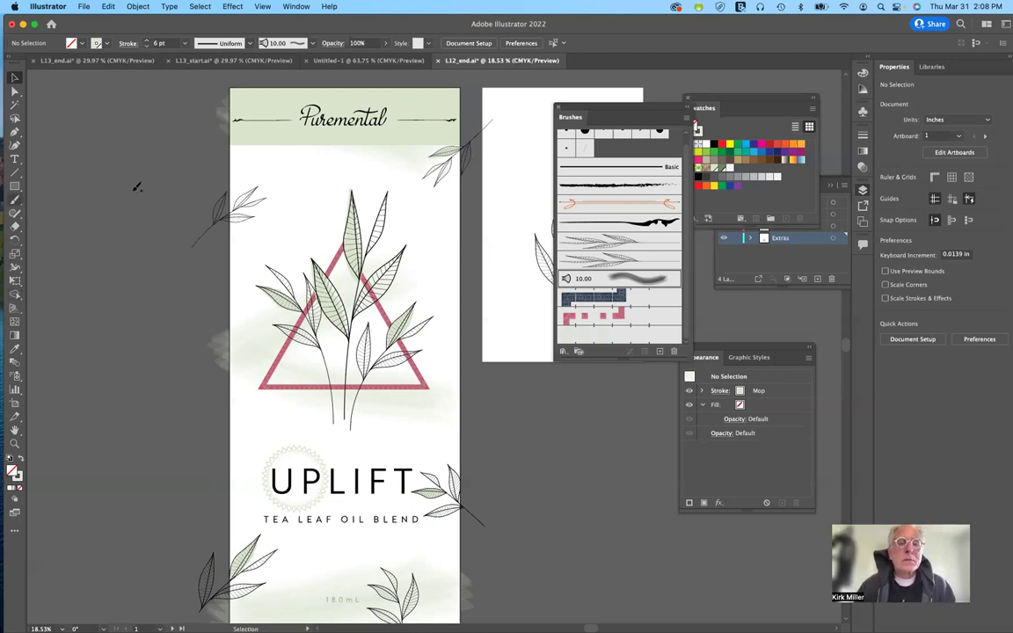
pyautogui.press('b')
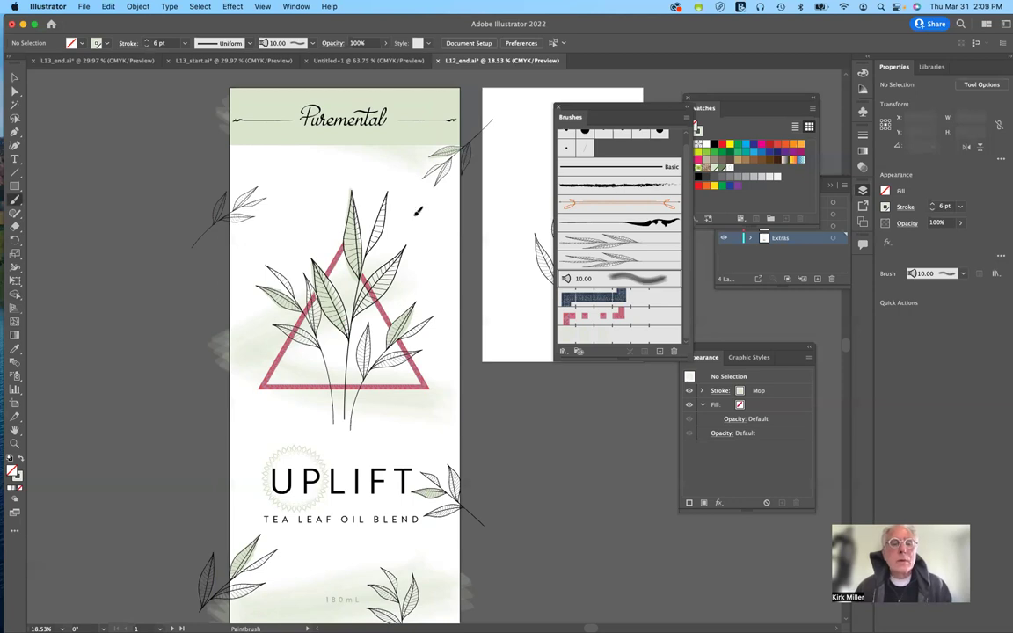
pyautogui.moveTo(418, 211); pyautogui.dragTo(421, 209)
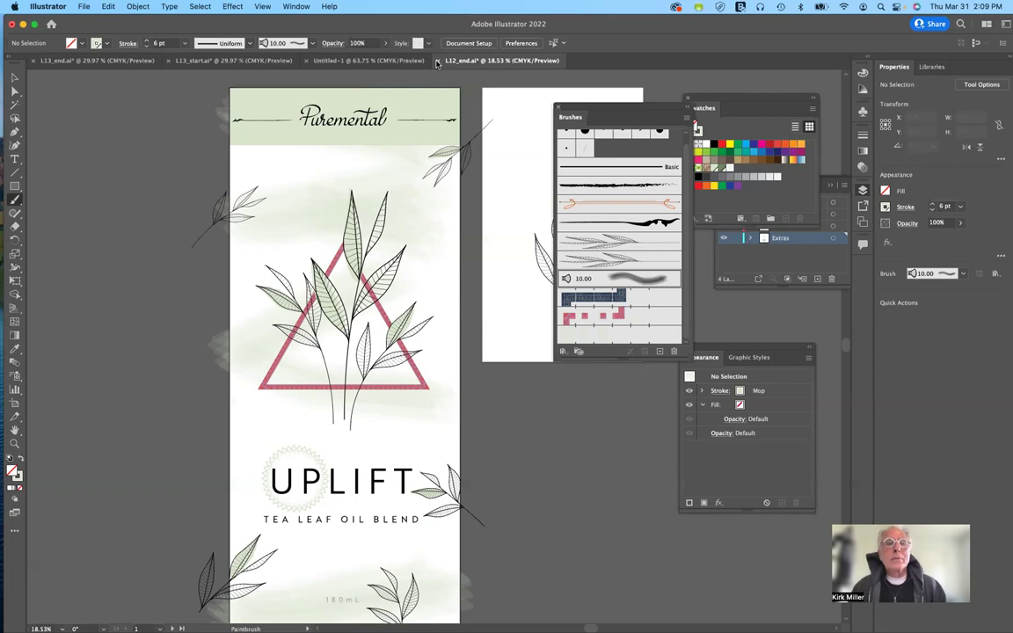
# - Close L12_end.ai without saving and bring up L13_start.ai with the Brushes panel closed
pyautogui.click(438, 60)
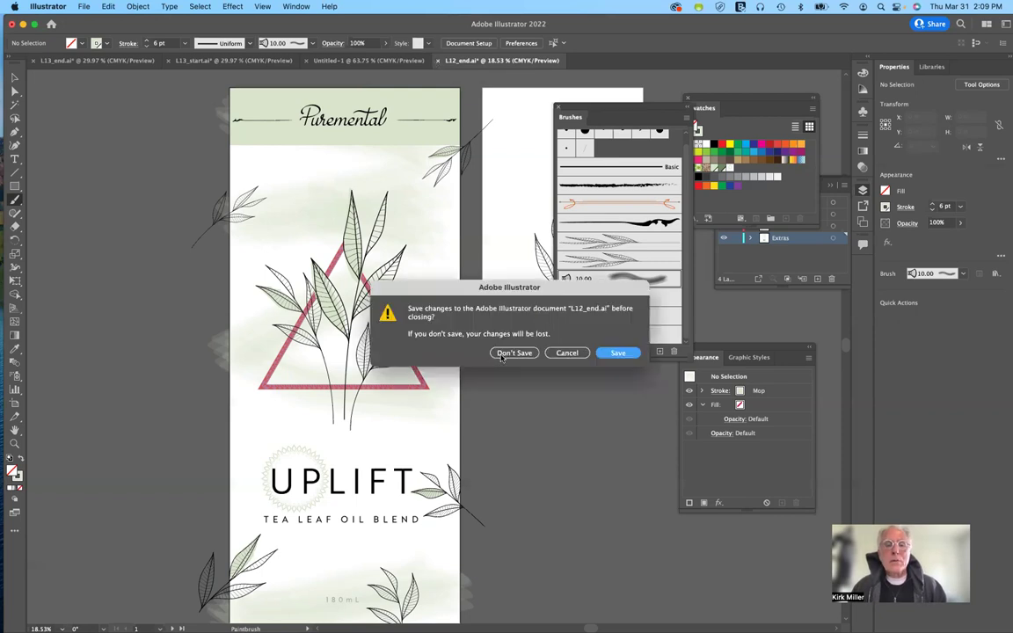
pyautogui.click(505, 357)
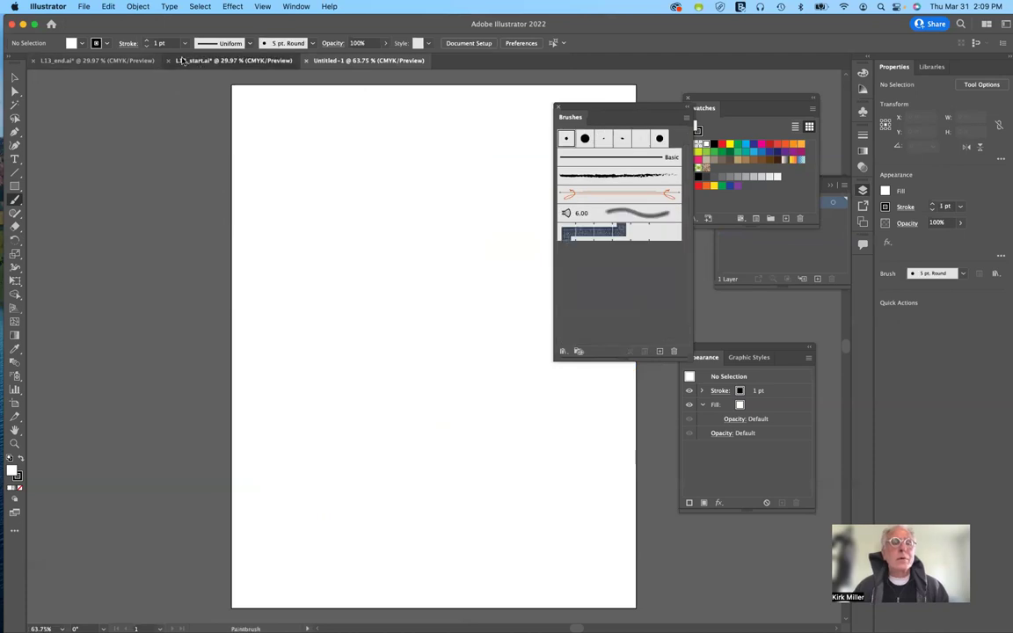
pyautogui.click(182, 60)
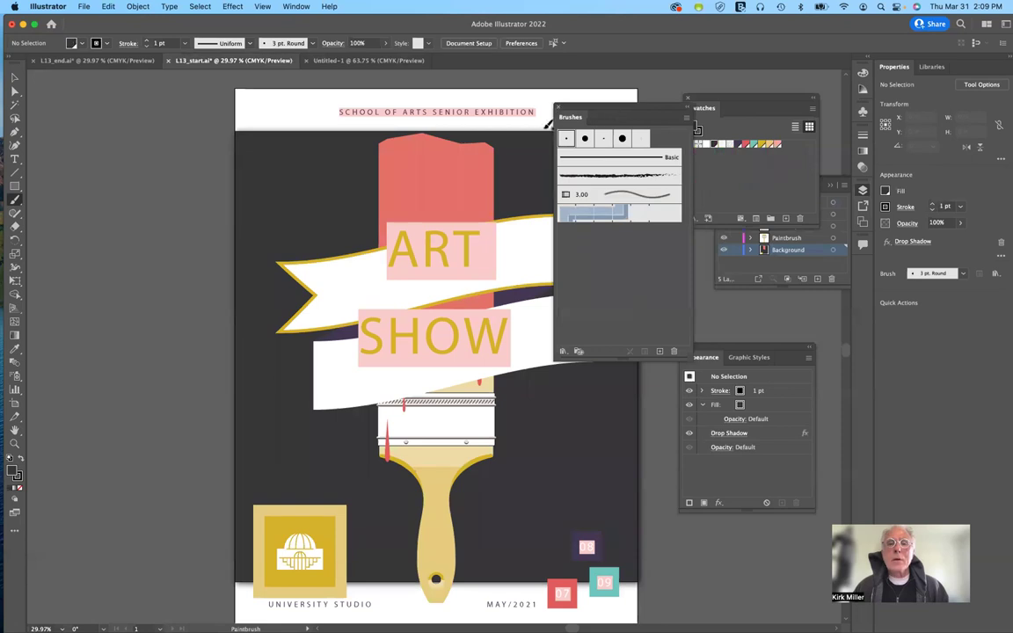
pyautogui.click(547, 123)
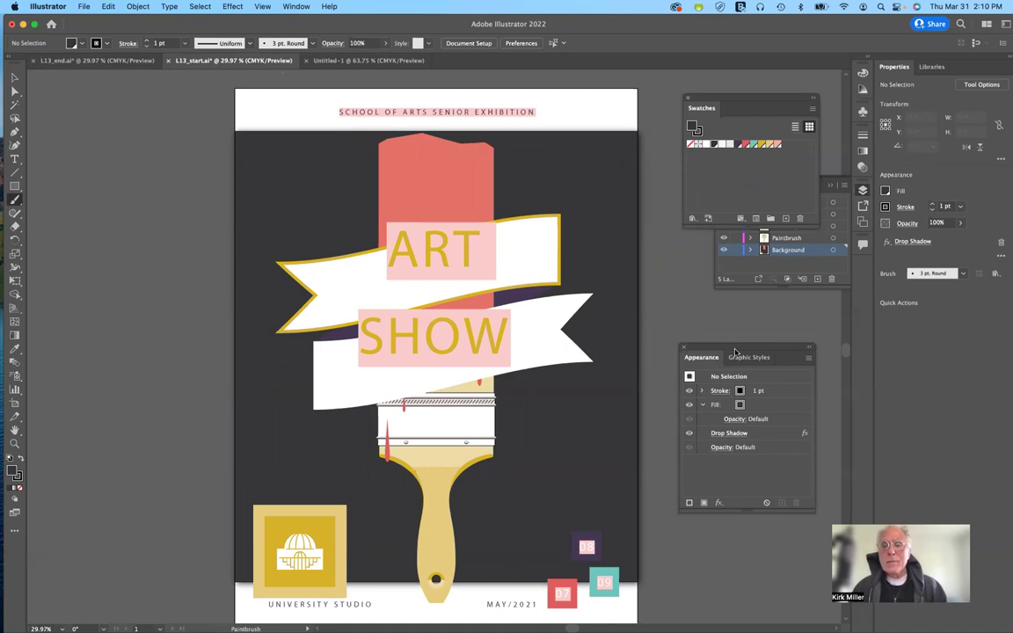
# - Look through the Graphic Styles and Appearance panels and move the Swatches panel clear of the Layers panel
pyautogui.moveTo(747, 357); pyautogui.dragTo(814, 371)
pyautogui.moveTo(705, 364)
pyautogui.mouseDown()
pyautogui.moveTo(703, 514)
pyautogui.moveTo(740, 520)
pyautogui.moveTo(699, 359)
pyautogui.mouseUp()
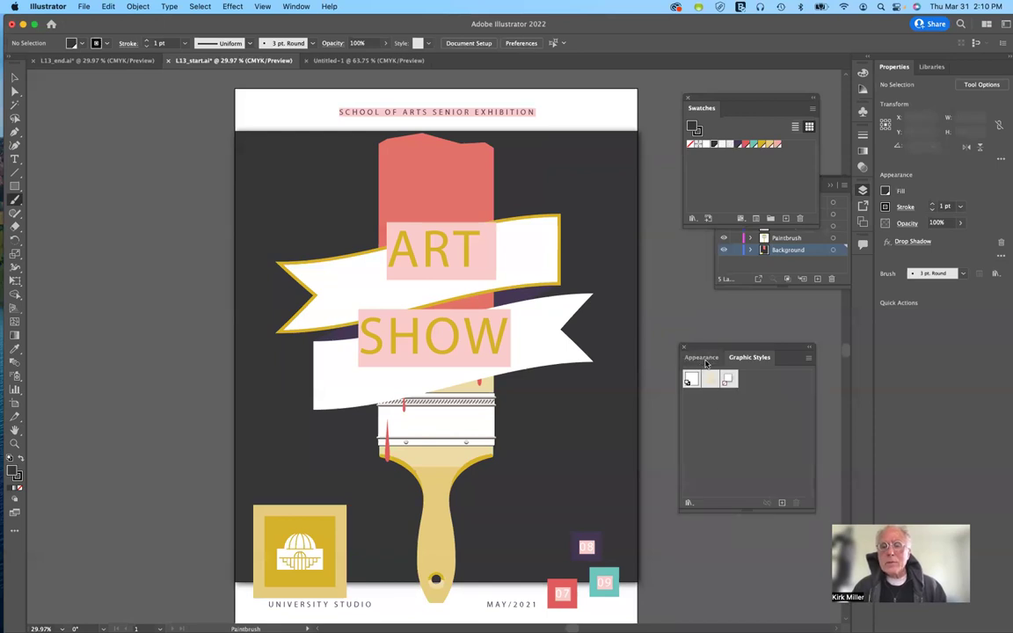
pyautogui.click(703, 358)
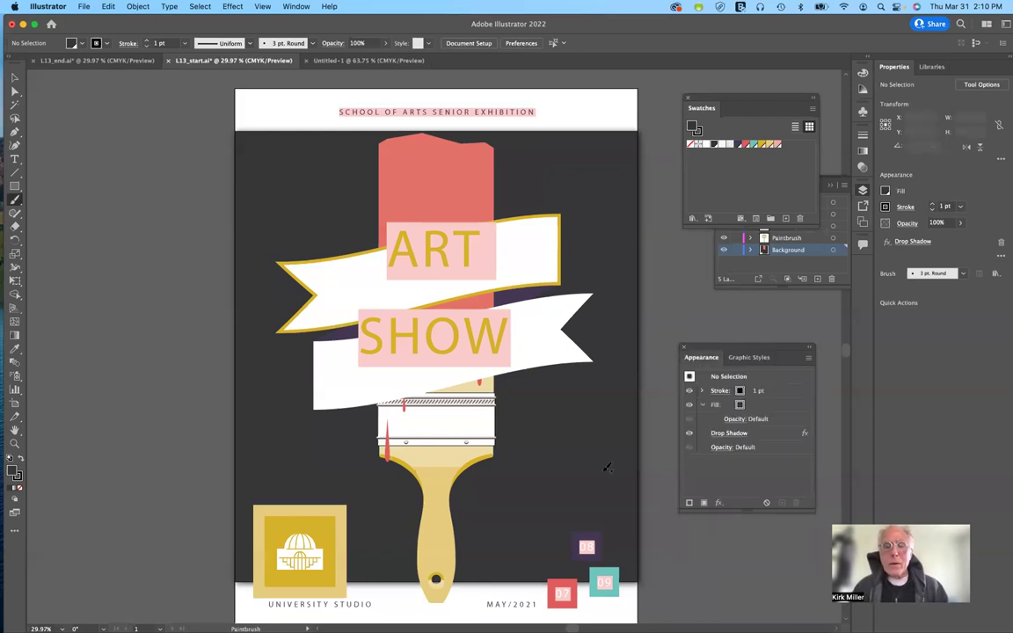
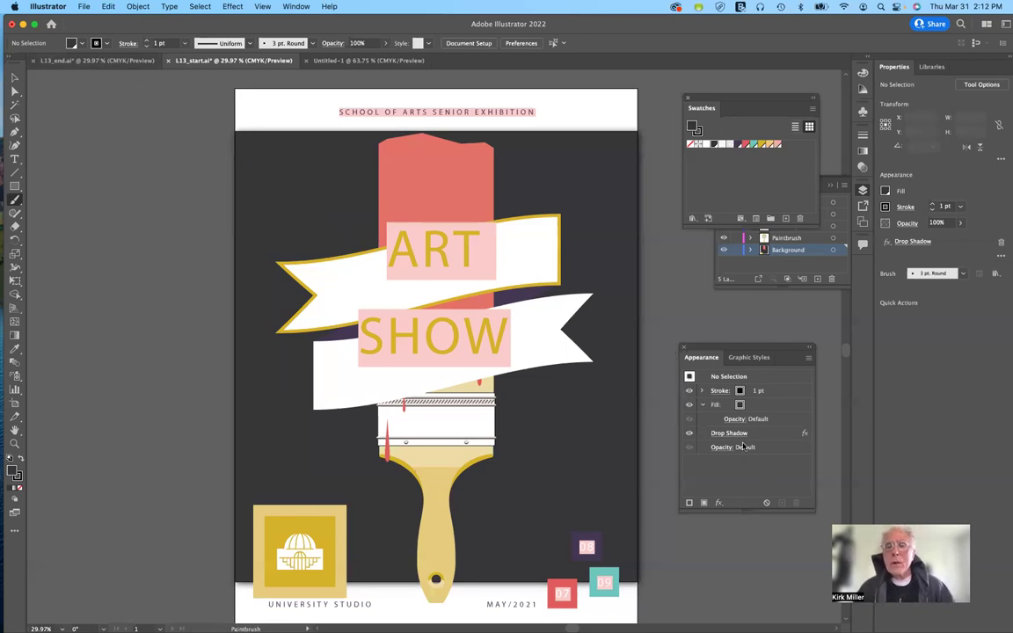
pyautogui.moveTo(773, 100); pyautogui.dragTo(158, 123)
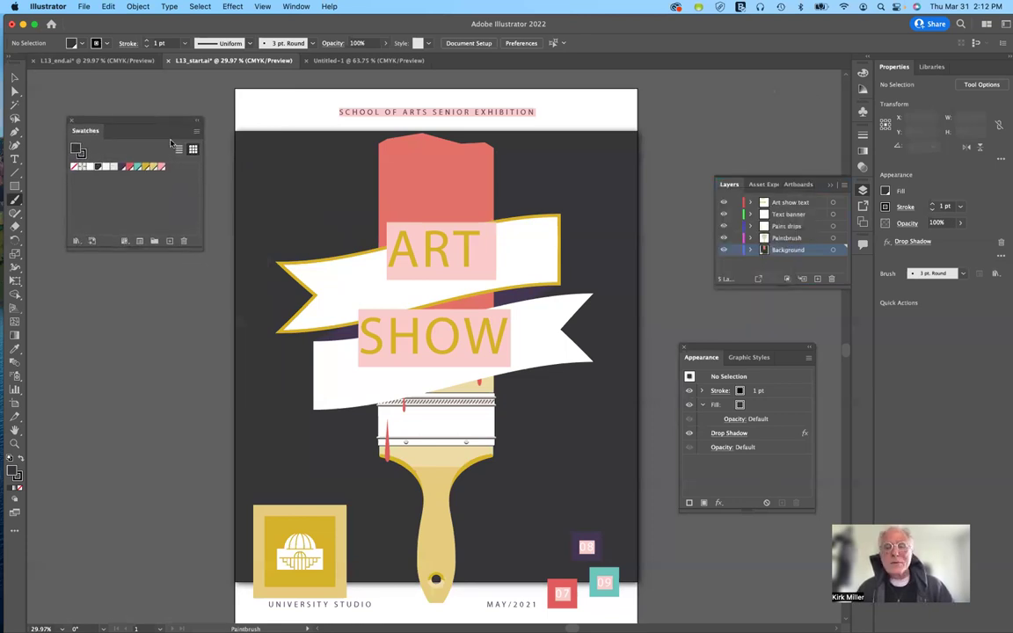
pyautogui.click(751, 359)
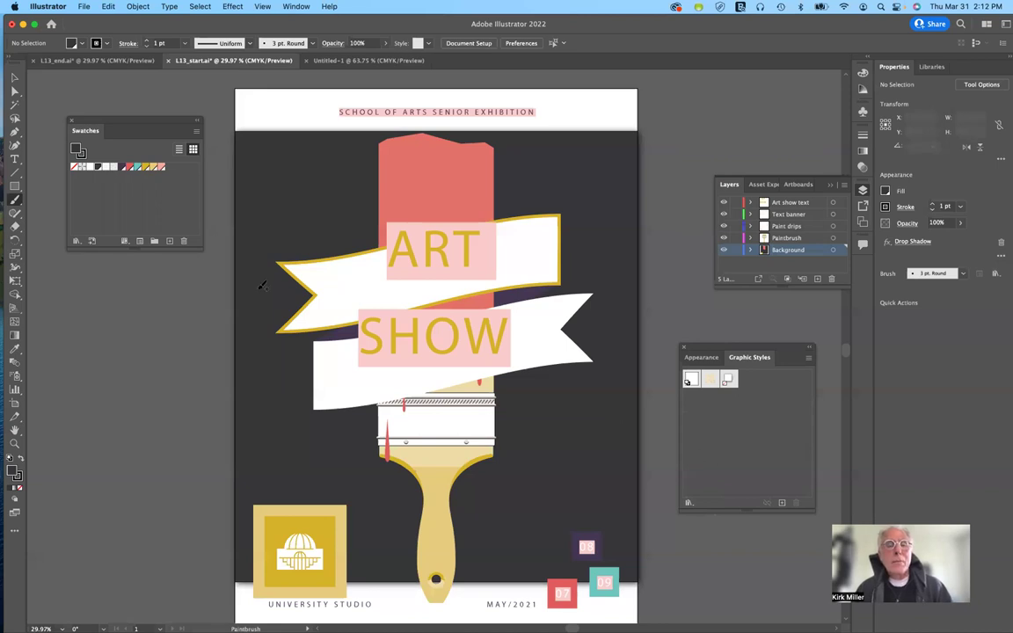
# - Look over the finished Art Fest poster in L13_end.ai and switch to the blank Untitled-1 document
pyautogui.click(96, 62)
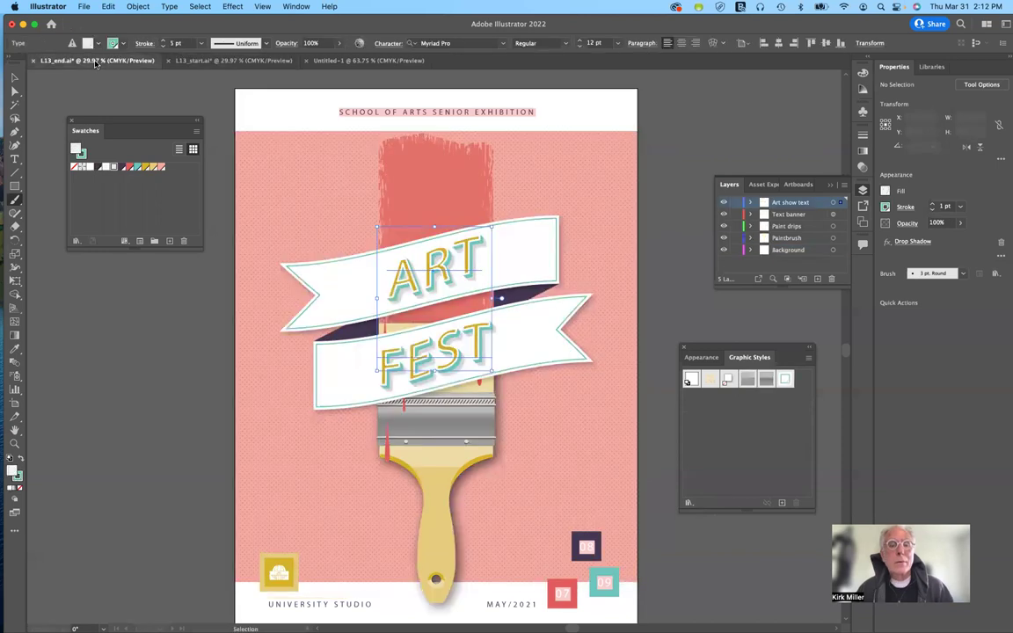
pyautogui.click(395, 255)
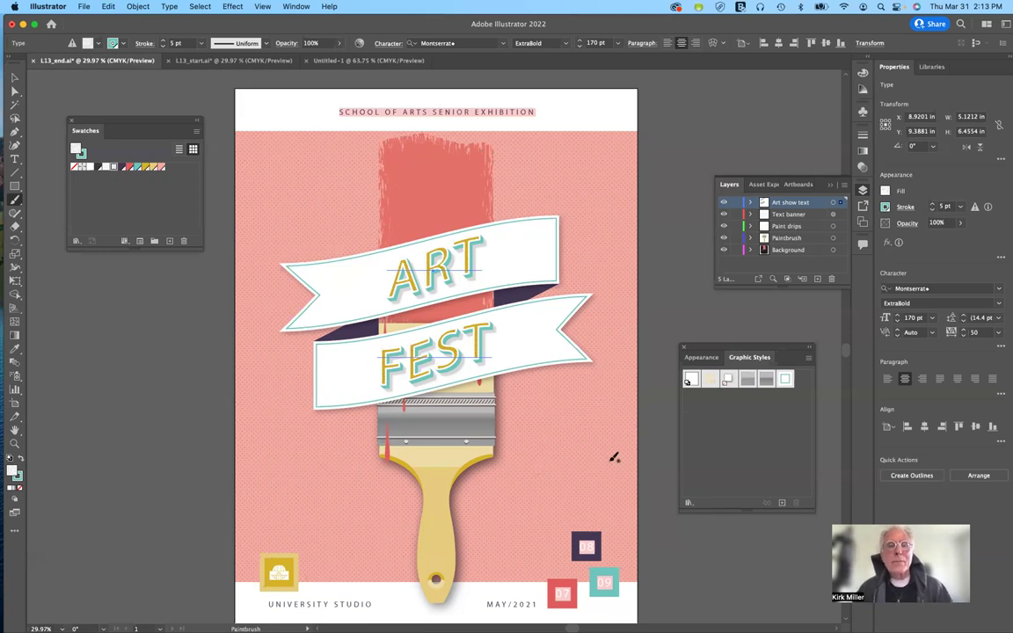
pyautogui.click(373, 60)
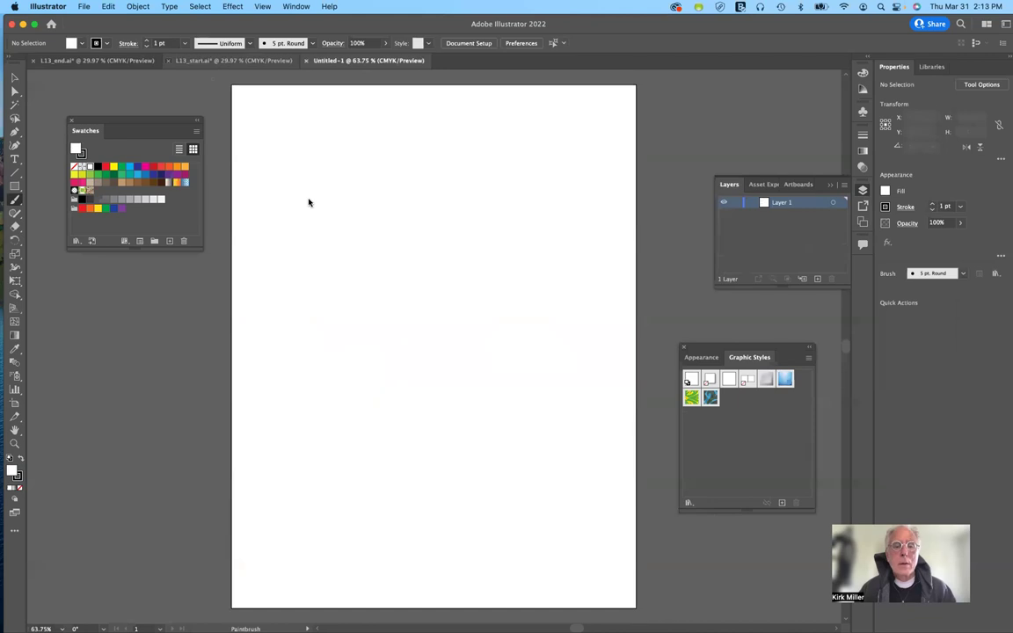
# - Close L13_start.ai and L13_end.ai without saving changes to either file
pyautogui.press('super+q')
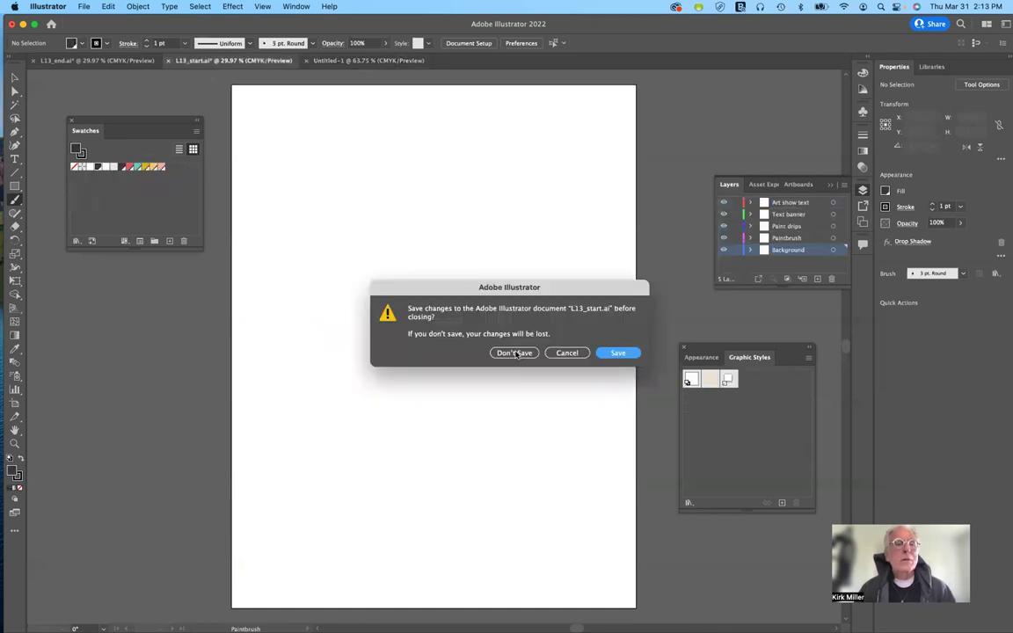
pyautogui.click(517, 354)
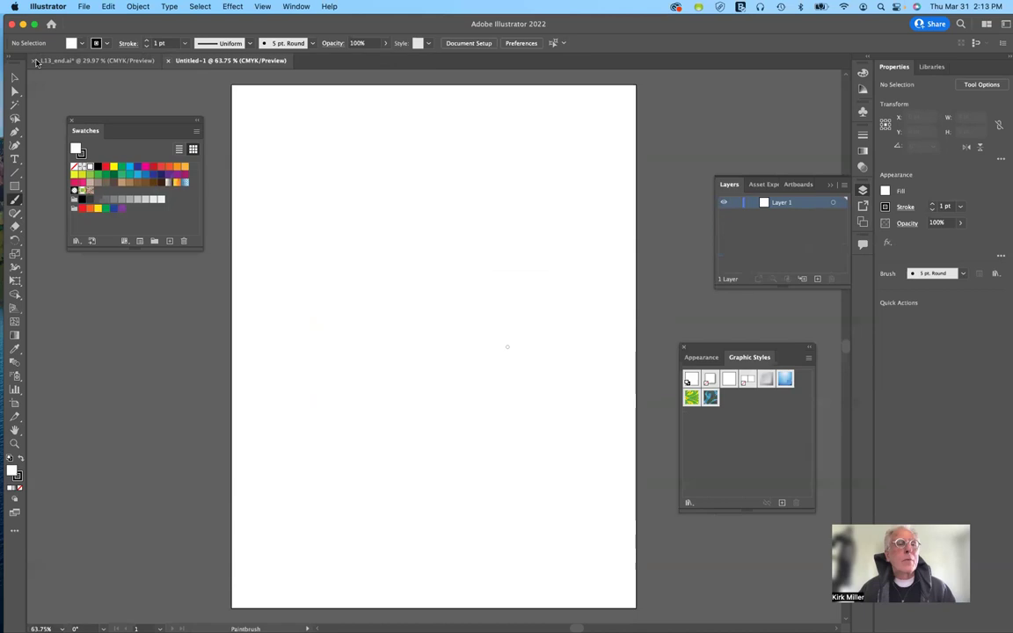
pyautogui.click(36, 62)
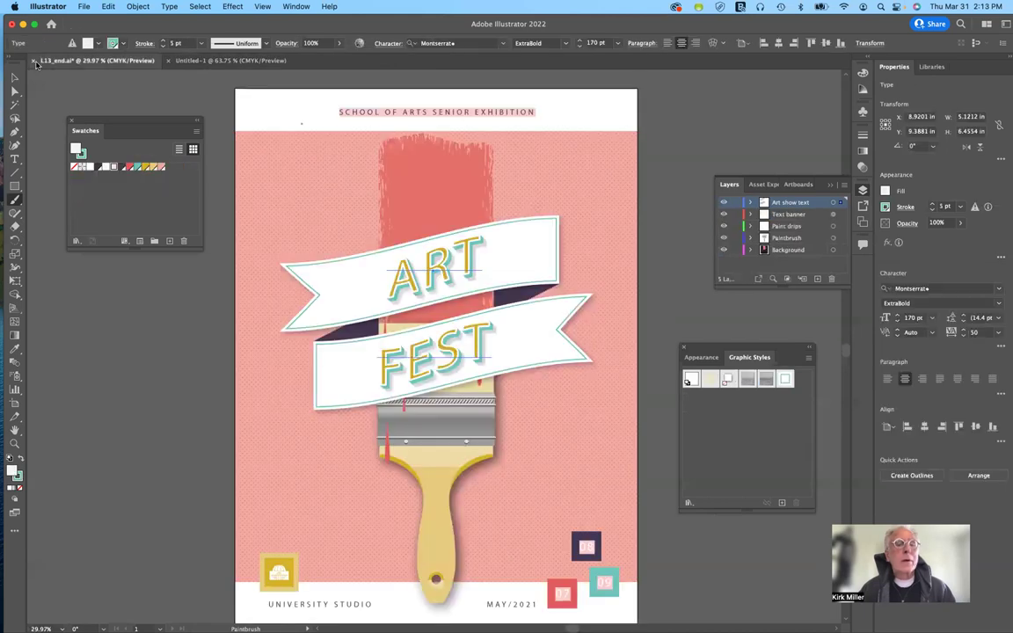
pyautogui.click(34, 61)
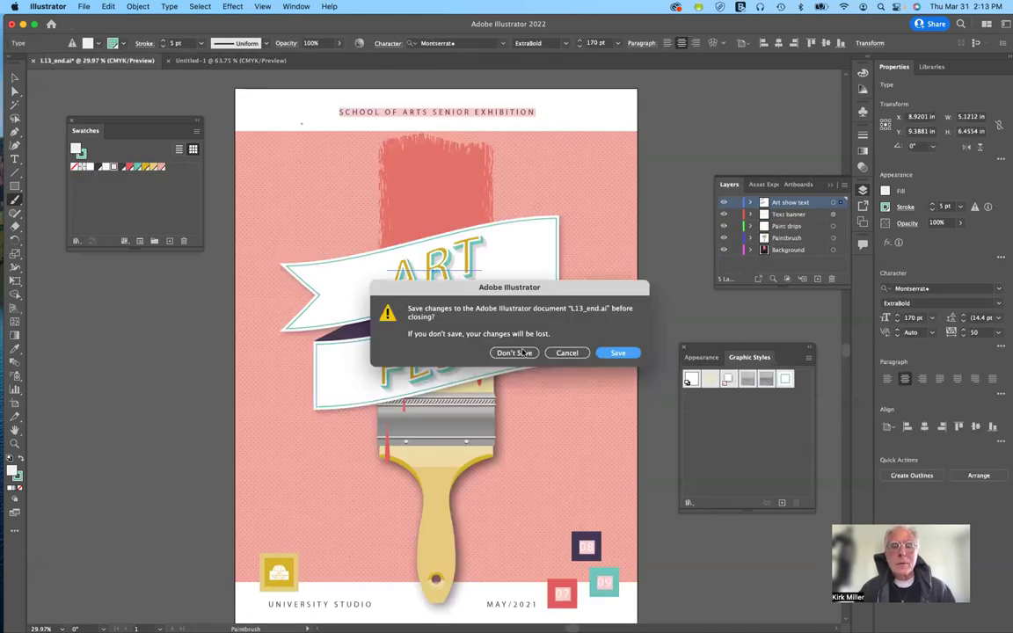
pyautogui.click(522, 353)
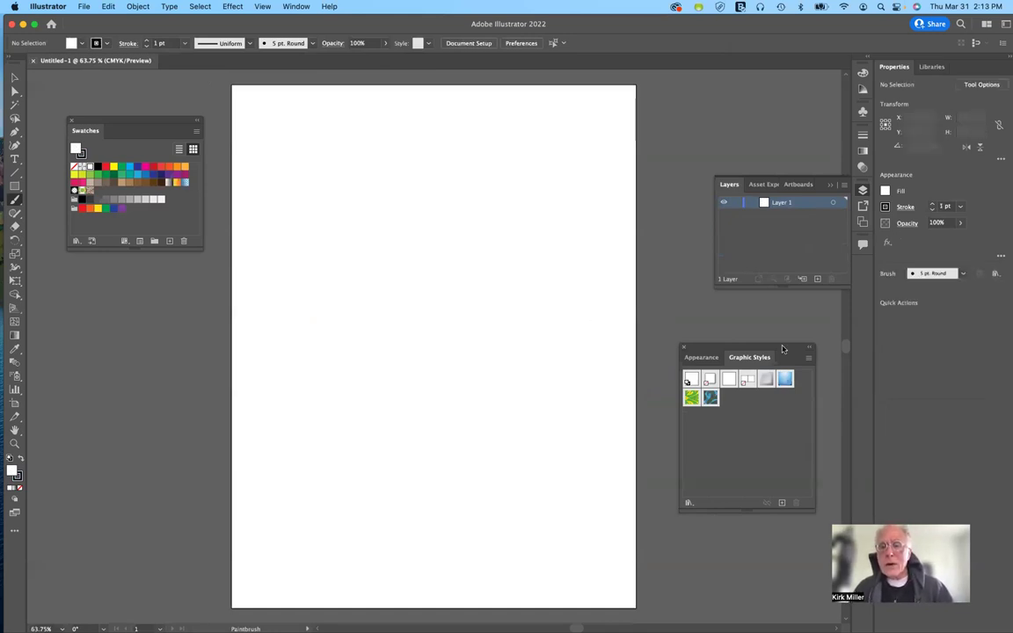
# - Place the Appearance and Graphic Styles panel group beside the Layers panel with Appearance showing
pyautogui.moveTo(704, 359); pyautogui.dragTo(449, 161)
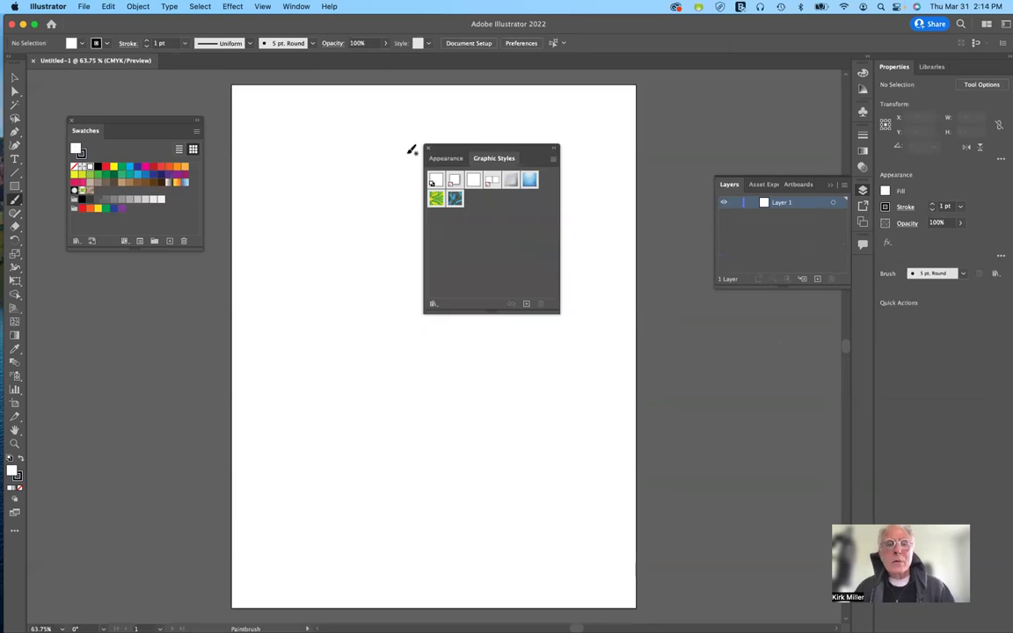
pyautogui.click(447, 159)
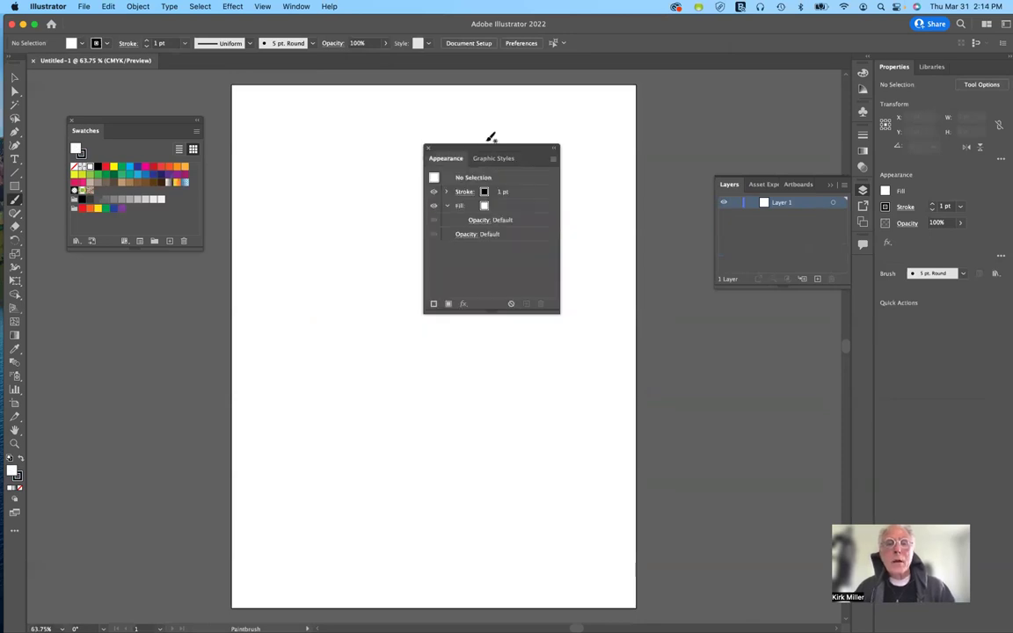
pyautogui.moveTo(484, 150); pyautogui.dragTo(605, 182)
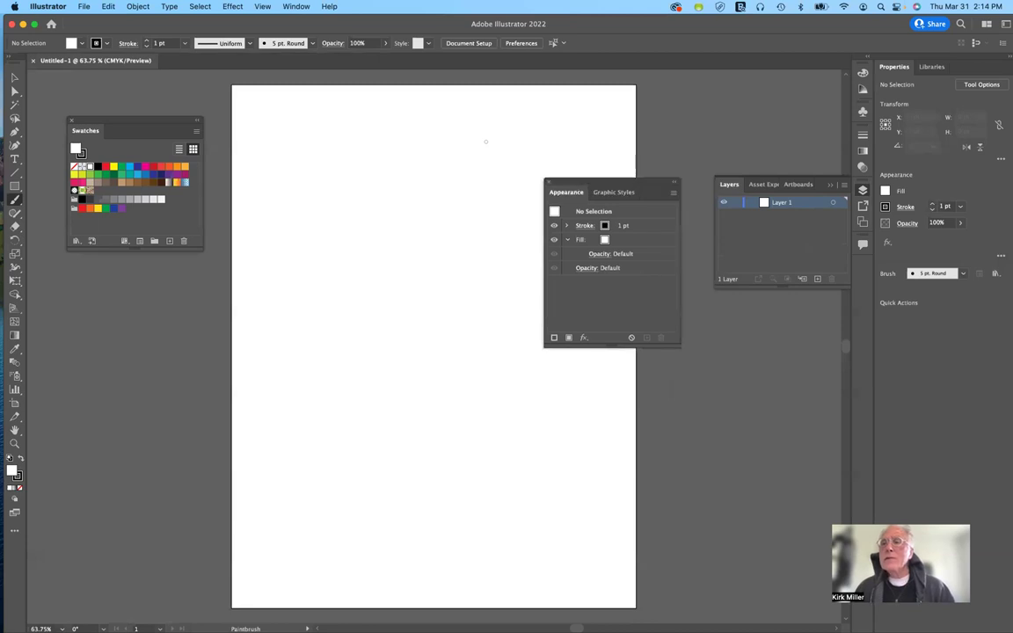
# - Switch the workspace to Essentials and look over the list of available workspaces
pyautogui.click(978, 43)
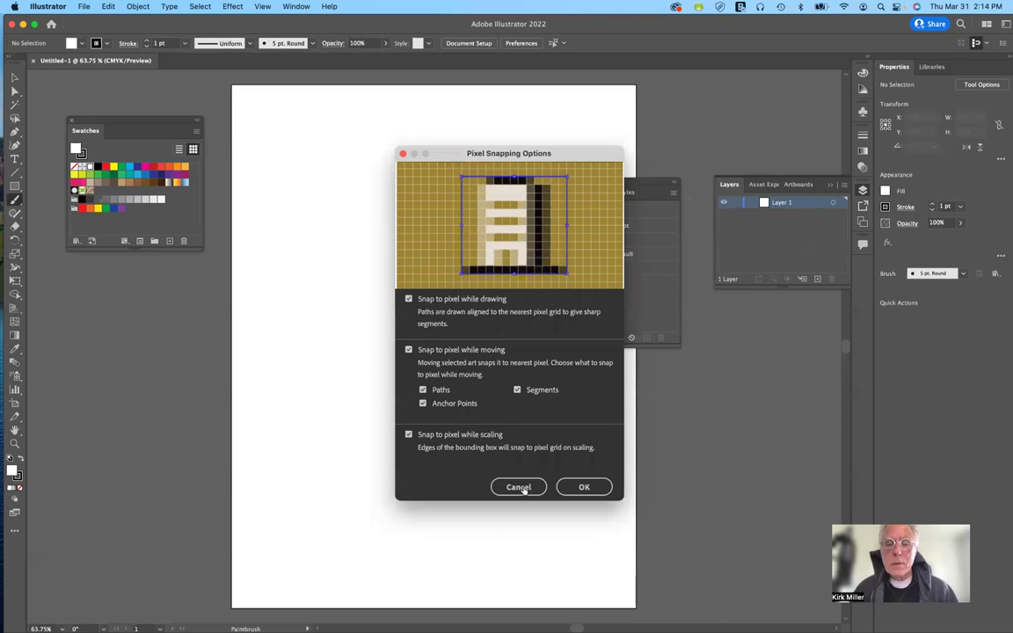
pyautogui.click(526, 488)
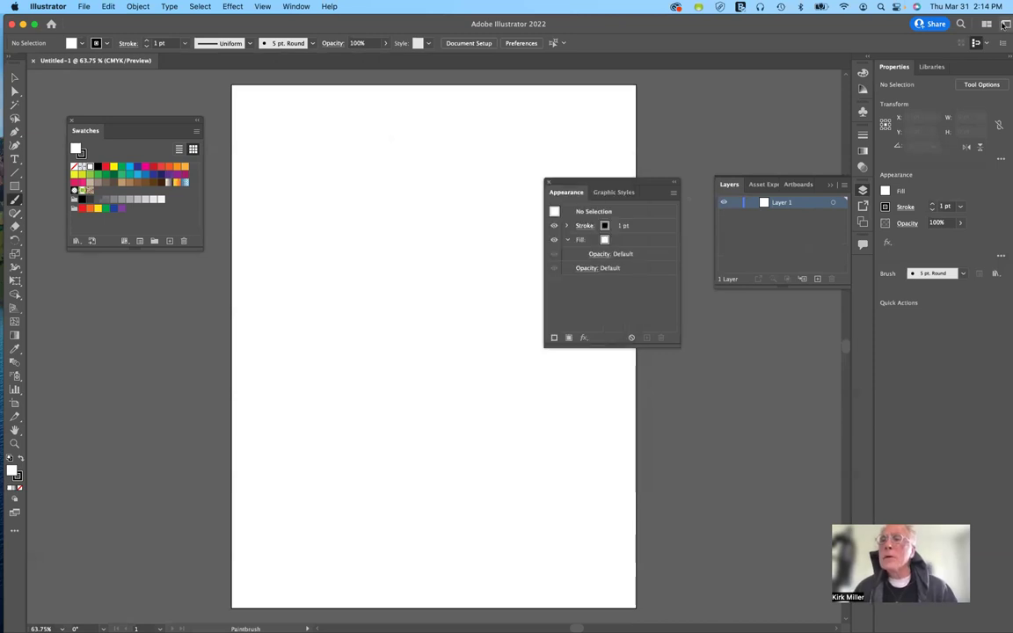
pyautogui.click(1005, 24)
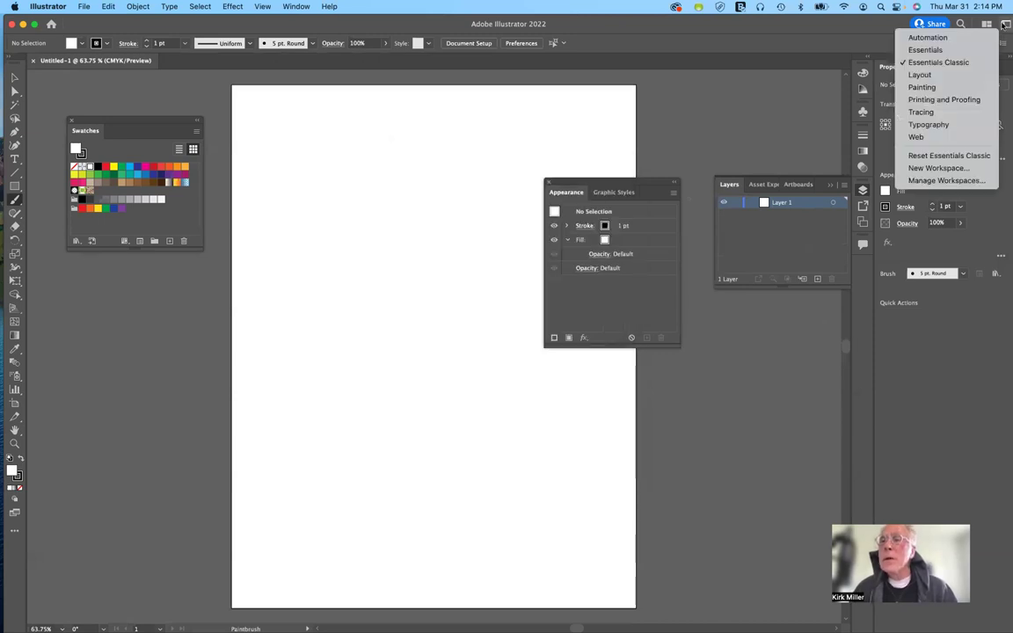
pyautogui.click(941, 50)
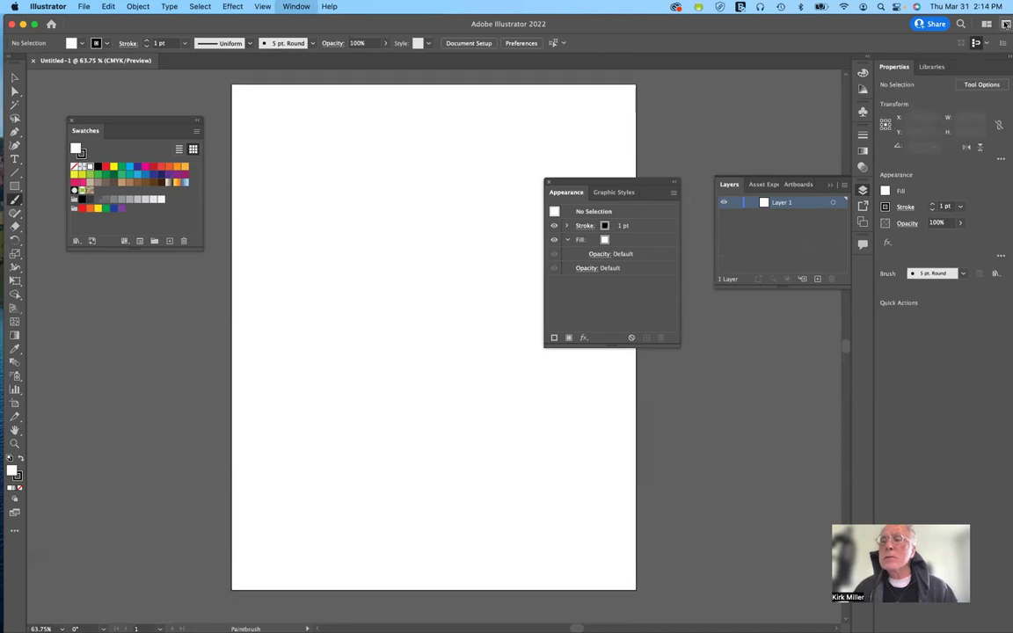
pyautogui.click(1005, 23)
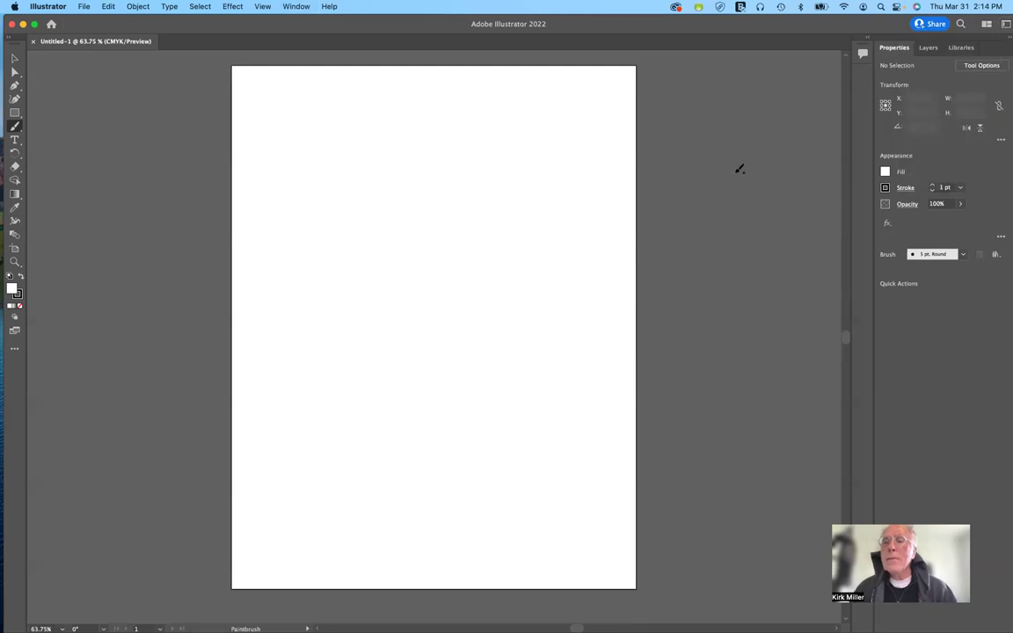
pyautogui.click(986, 24)
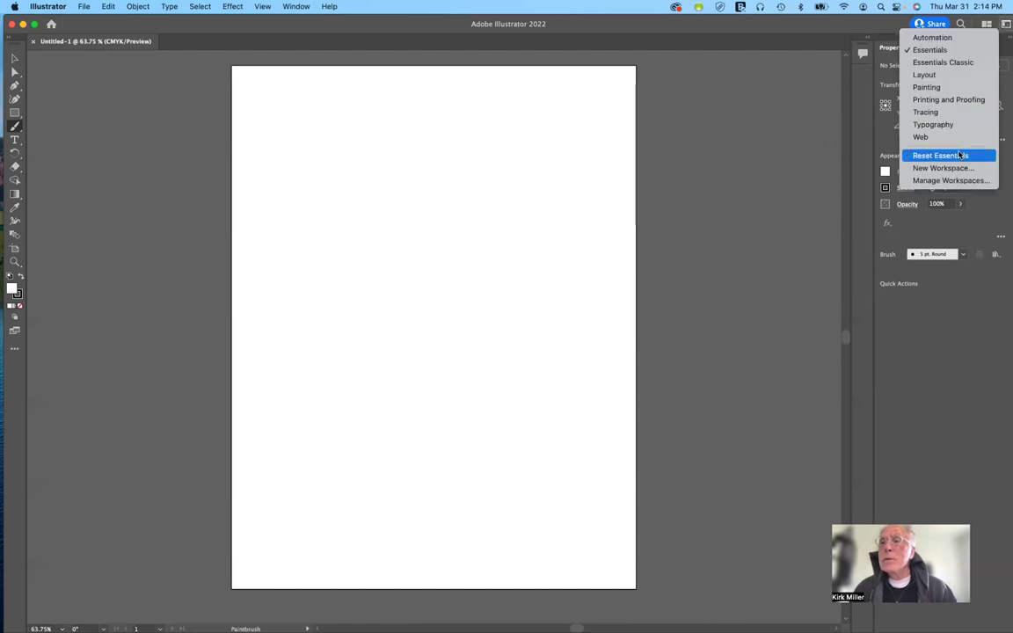
pyautogui.click(789, 168)
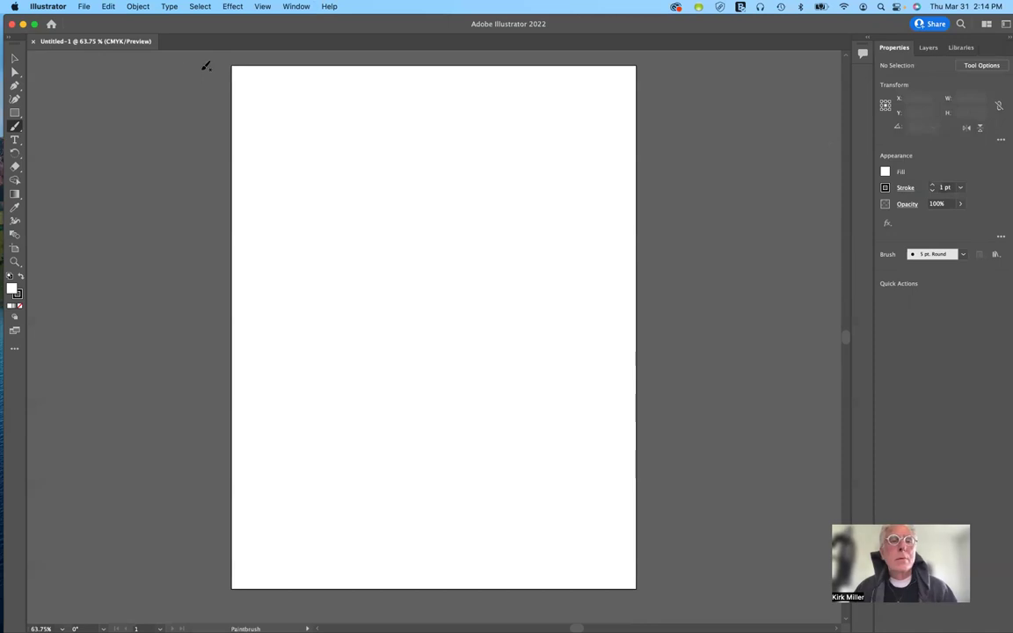
# - Switch to the Essentials Classic workspace and reset it to its default layout
pyautogui.click(997, 25)
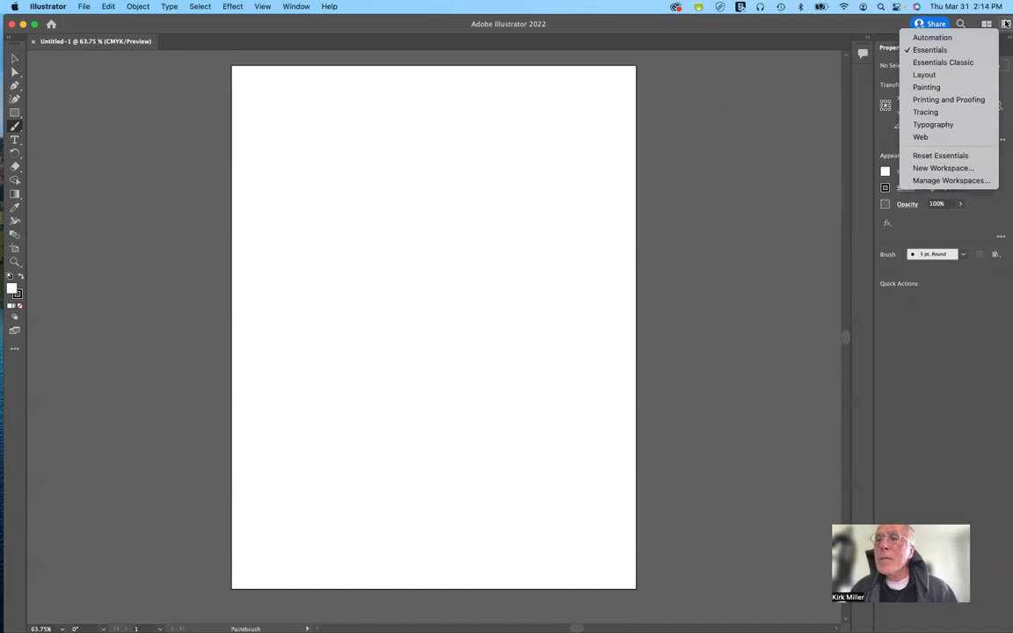
pyautogui.click(967, 63)
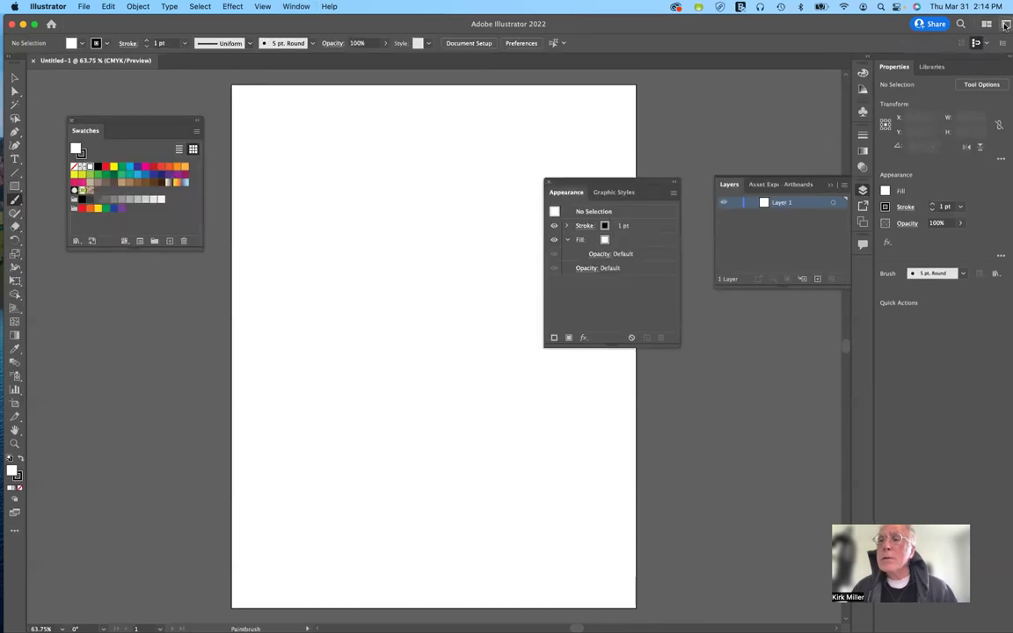
pyautogui.click(1005, 25)
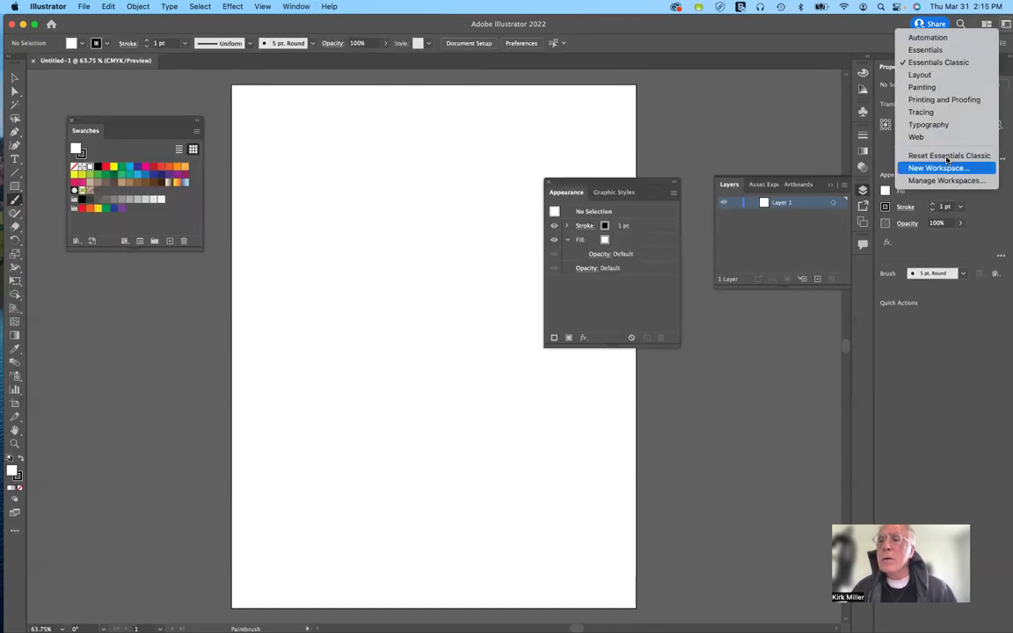
pyautogui.click(947, 156)
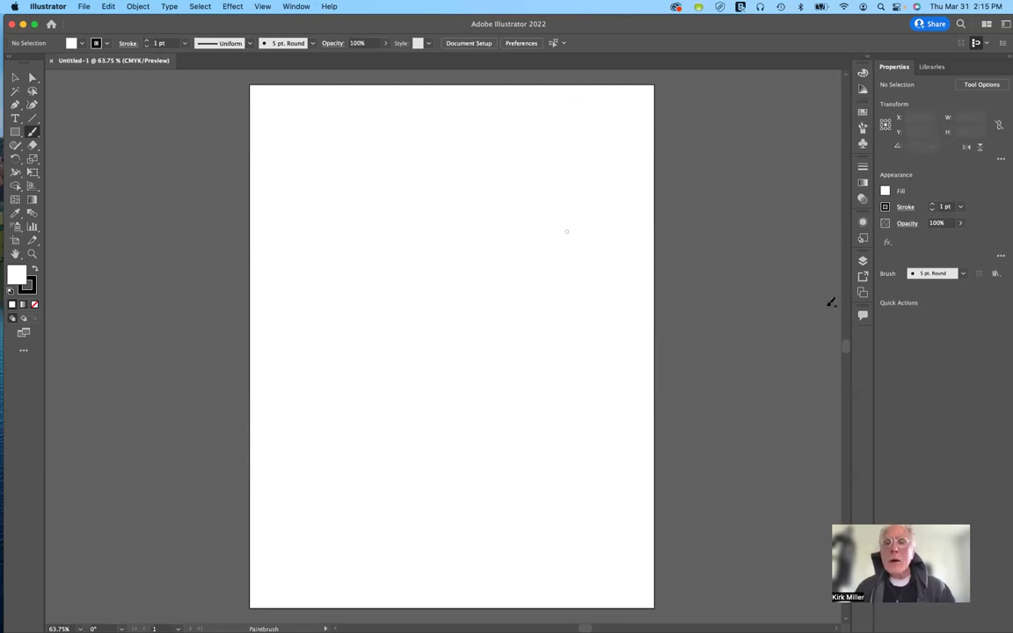
# - Detach the Appearance and Graphic Styles panels from the dock and stack them beside the artboard with Graphic Styles above Appearance
pyautogui.click(863, 224)
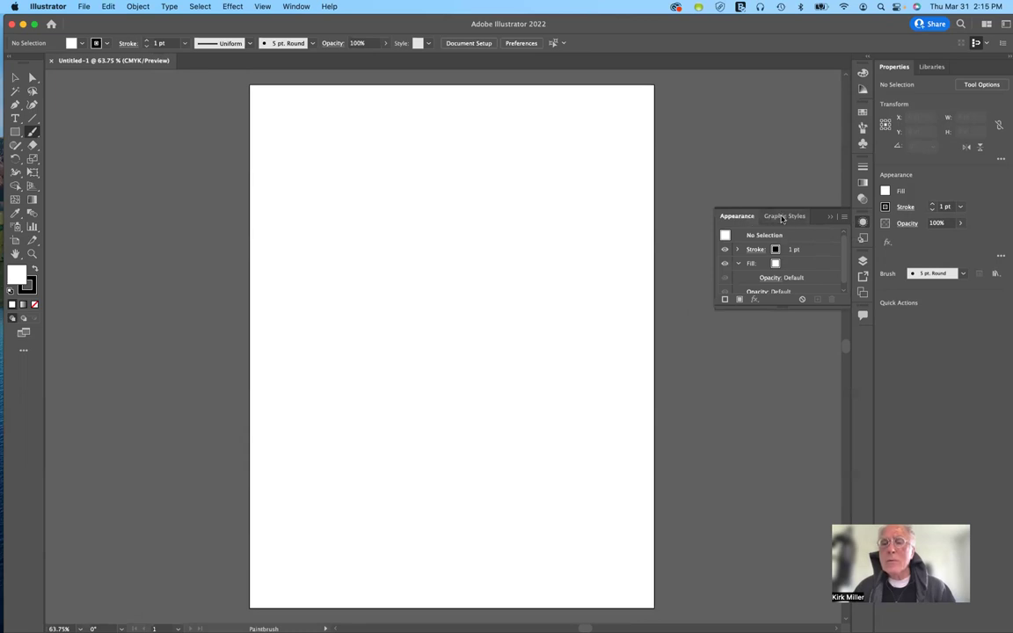
pyautogui.click(781, 219)
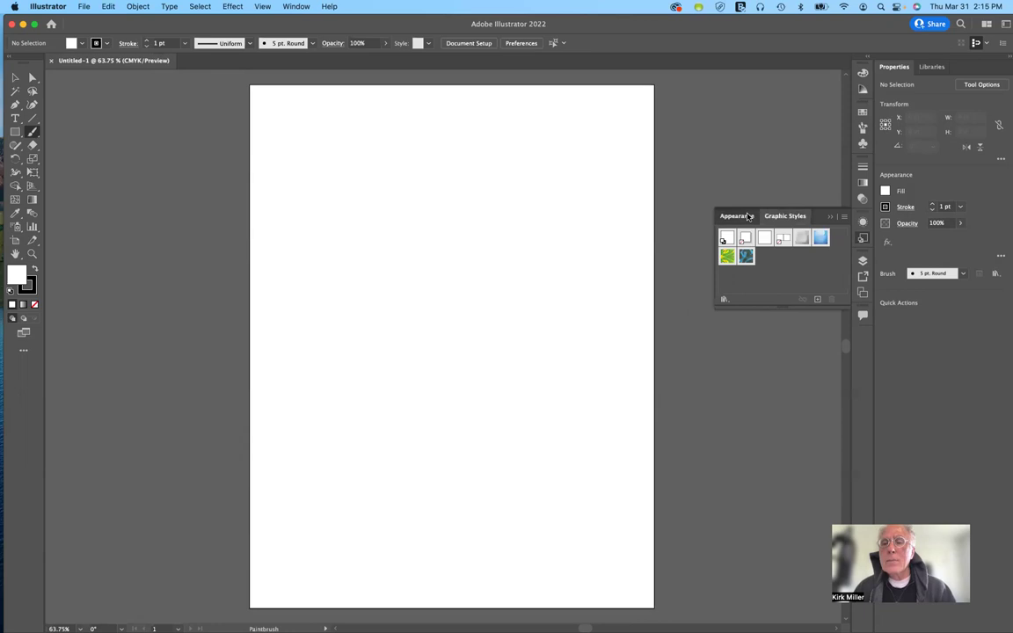
pyautogui.click(746, 216)
pyautogui.moveTo(746, 216); pyautogui.dragTo(708, 389)
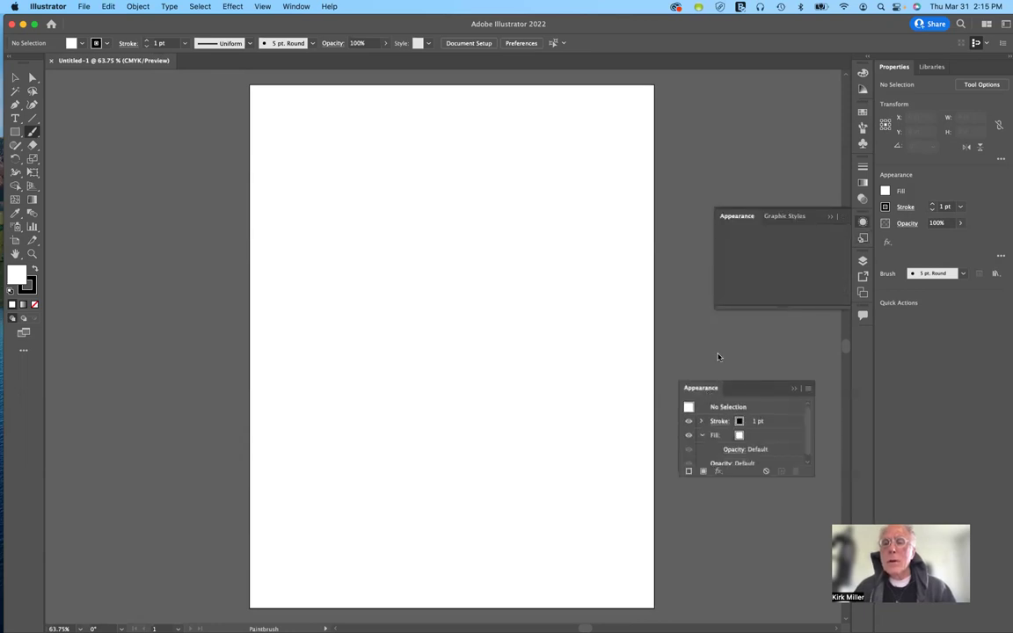
pyautogui.moveTo(739, 216); pyautogui.dragTo(702, 90)
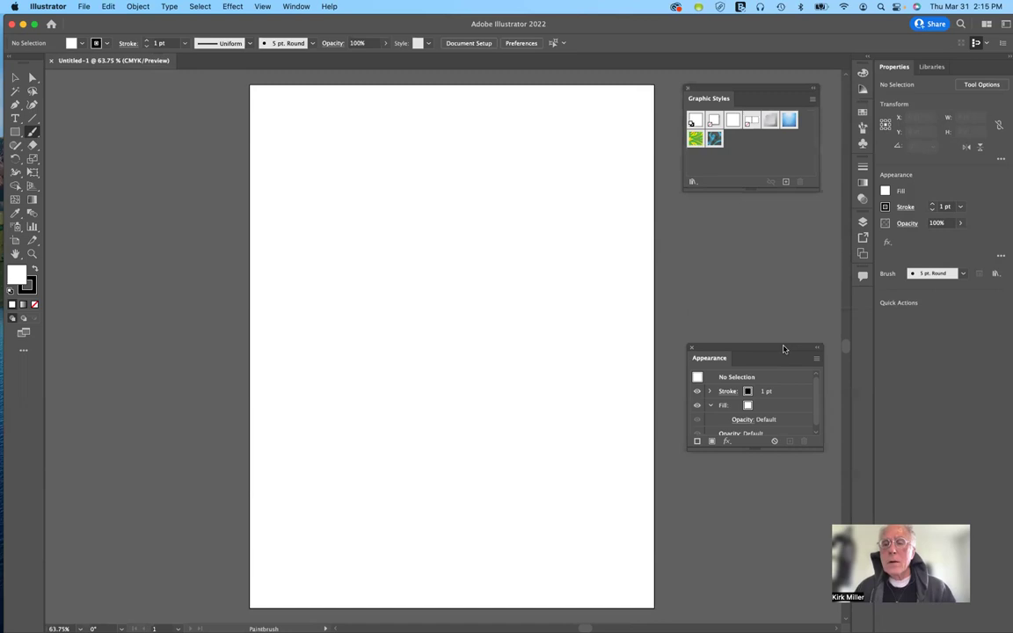
pyautogui.moveTo(784, 349); pyautogui.dragTo(735, 197)
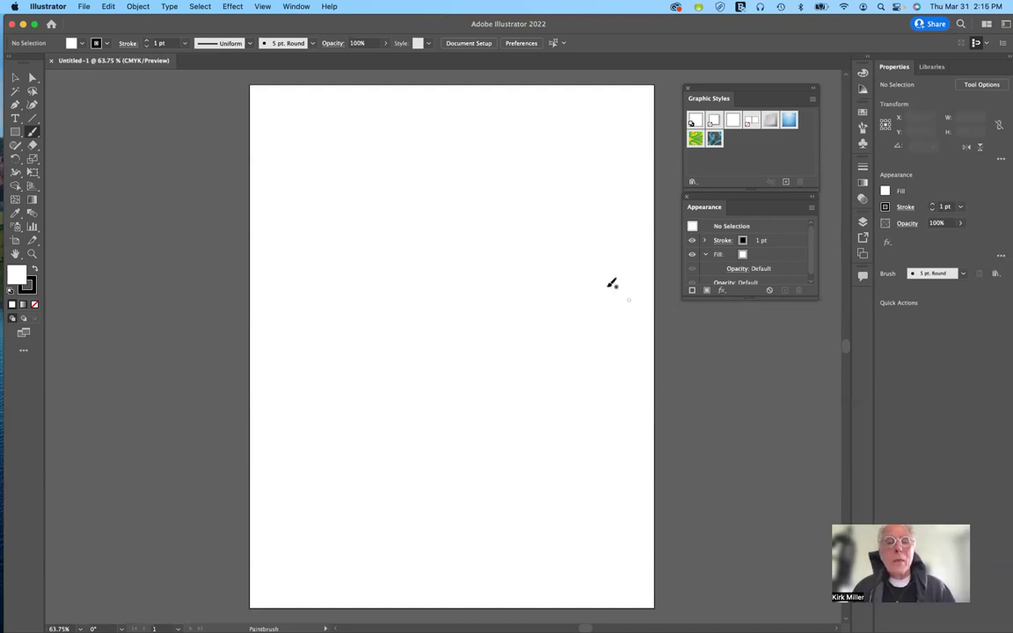
# - Draw a rectangle about 387 by 302 pt in the upper half of the artboard
pyautogui.click(14, 132)
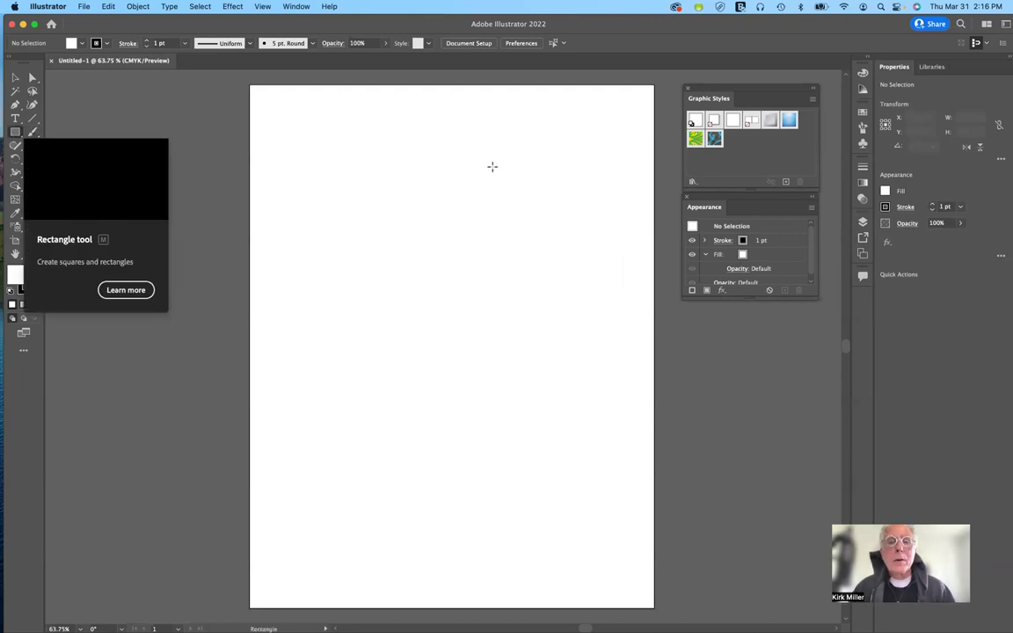
pyautogui.moveTo(325, 174); pyautogui.dragTo(580, 372)
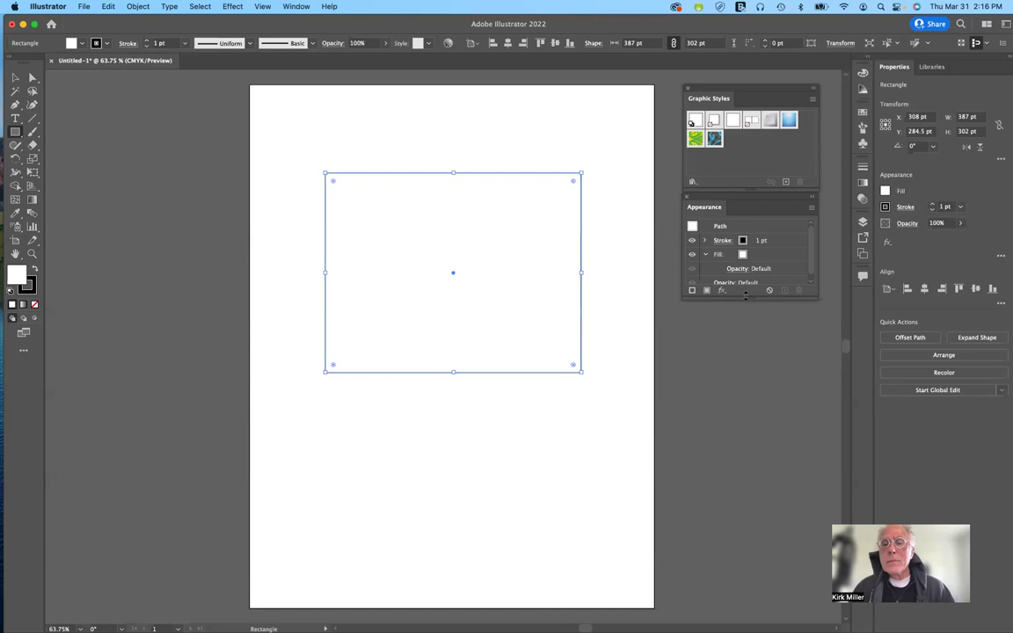
# - Lengthen the Appearance panel with its Fill entry collapsed and float the Swatches panel below it
pyautogui.moveTo(744, 305); pyautogui.dragTo(746, 374)
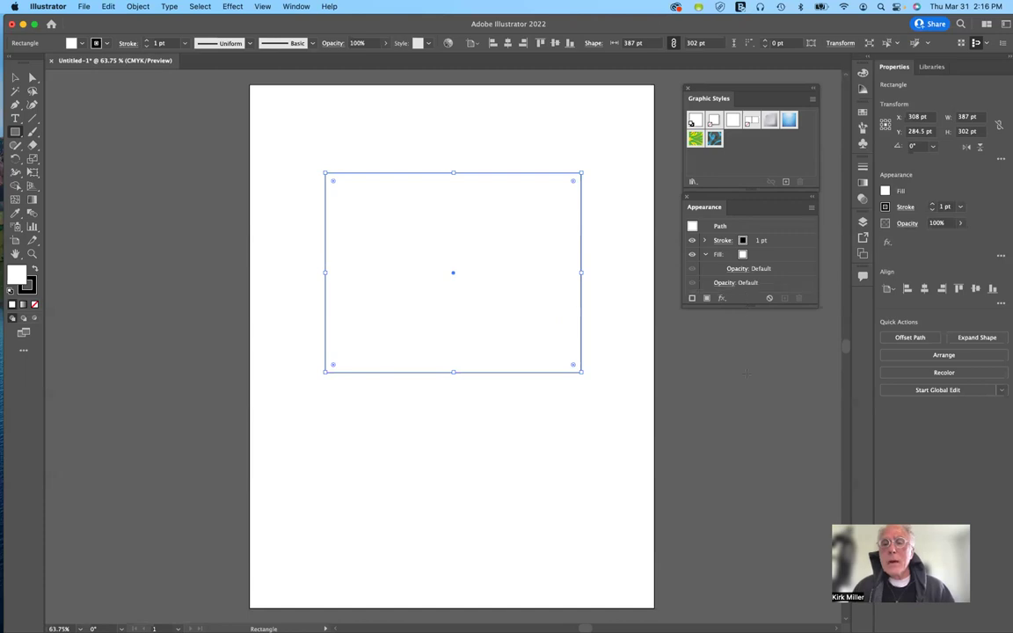
pyautogui.click(704, 254)
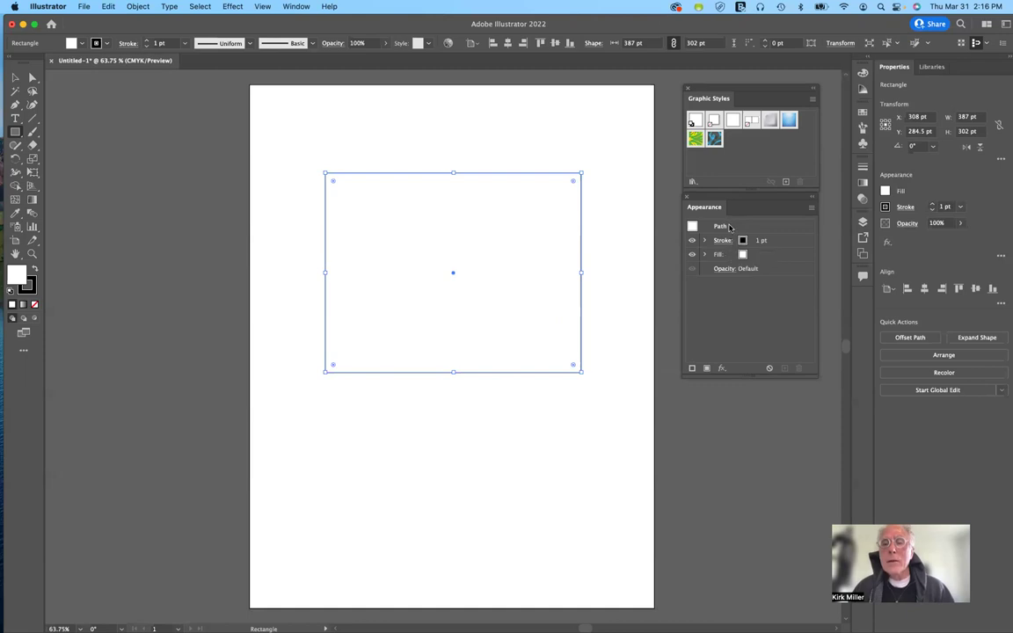
pyautogui.click(728, 226)
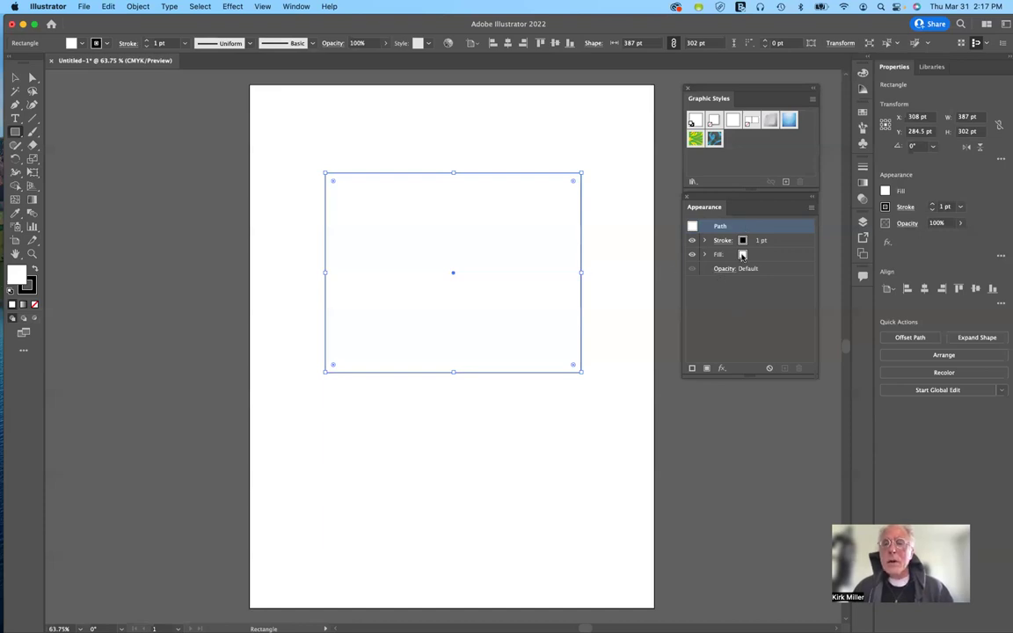
pyautogui.click(863, 113)
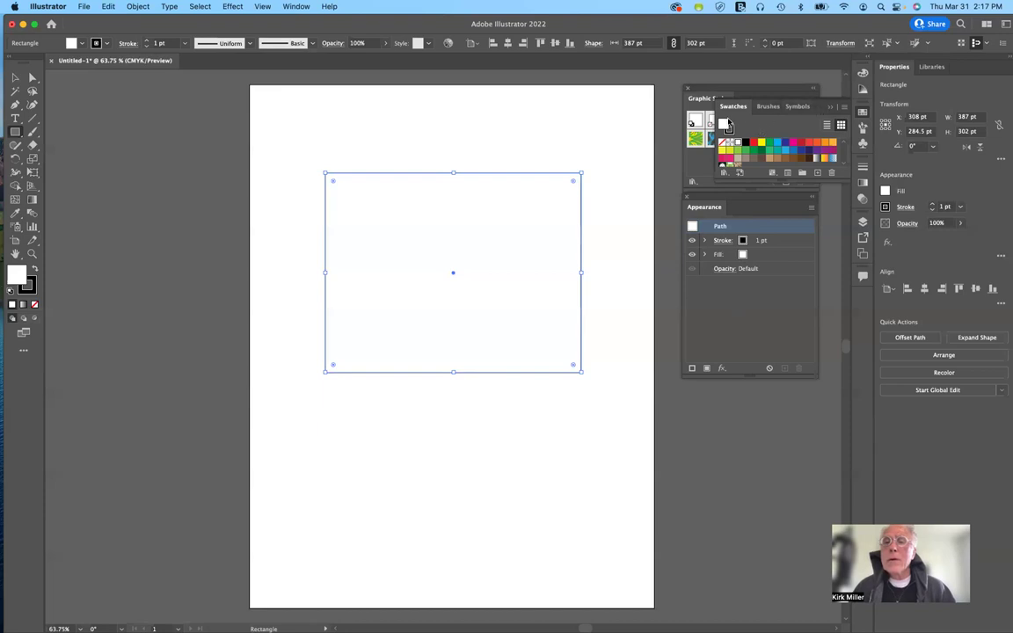
pyautogui.moveTo(733, 106); pyautogui.dragTo(707, 405)
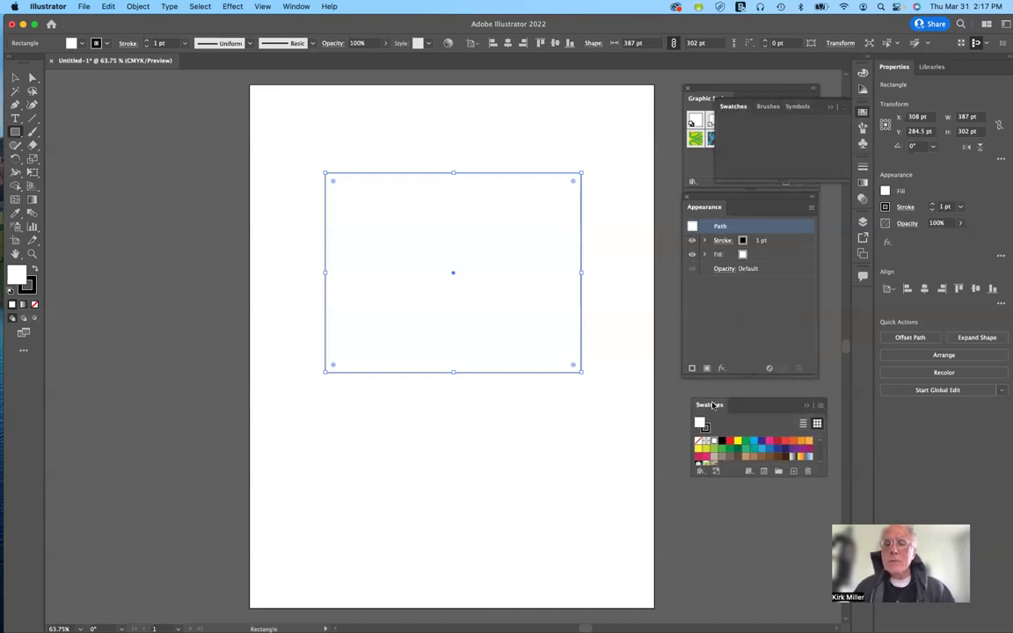
# - Use the Appearance panel to set the rectangle's stroke colour to magenta and its fill to cyan blue
pyautogui.click(742, 240)
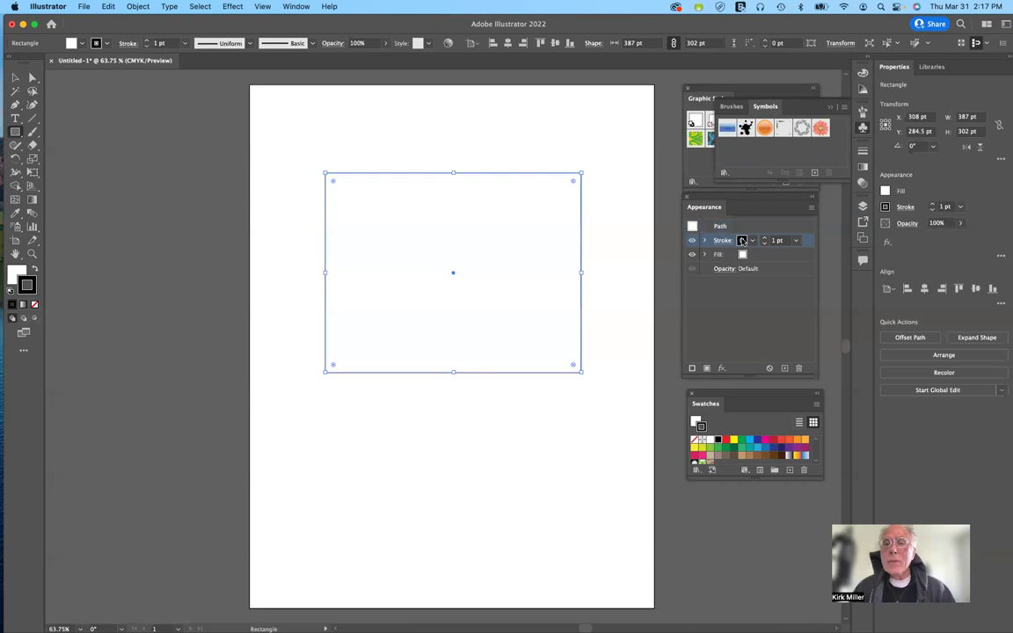
pyautogui.click(742, 240)
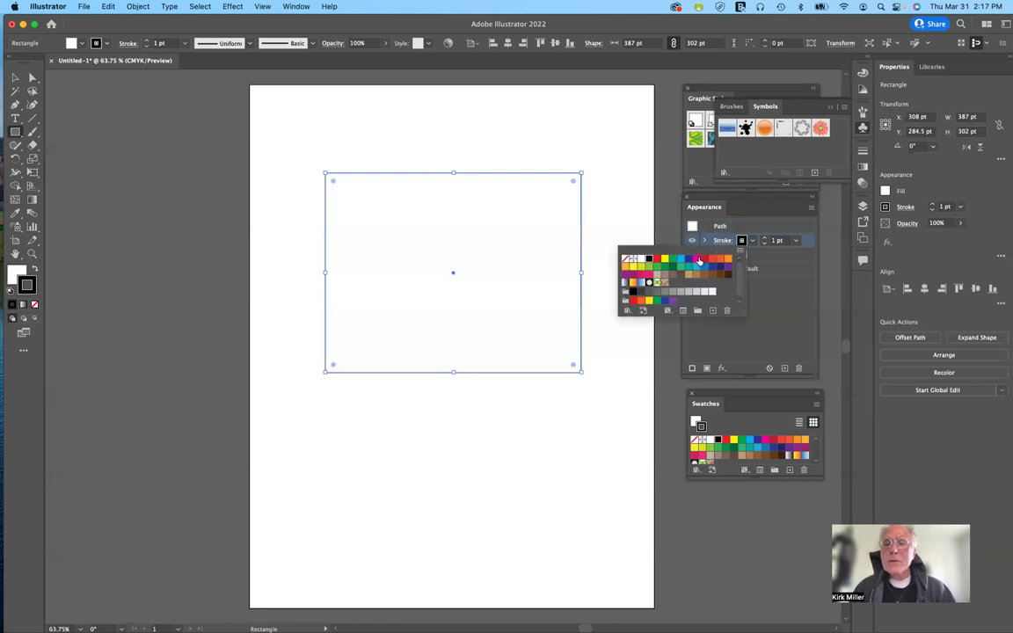
pyautogui.click(696, 259)
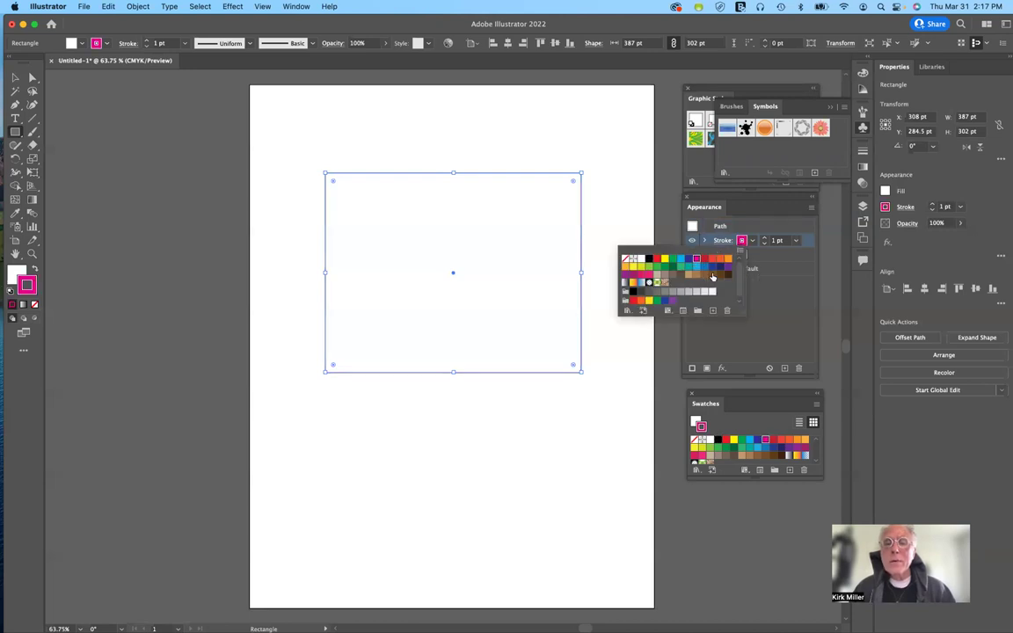
pyautogui.click(751, 299)
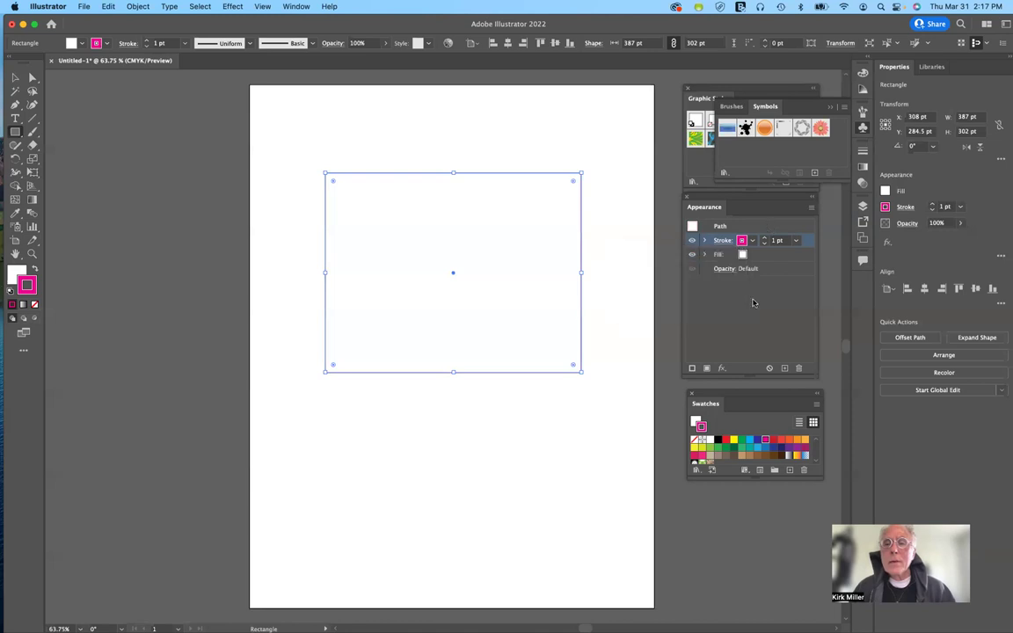
pyautogui.click(742, 254)
pyautogui.click(742, 255)
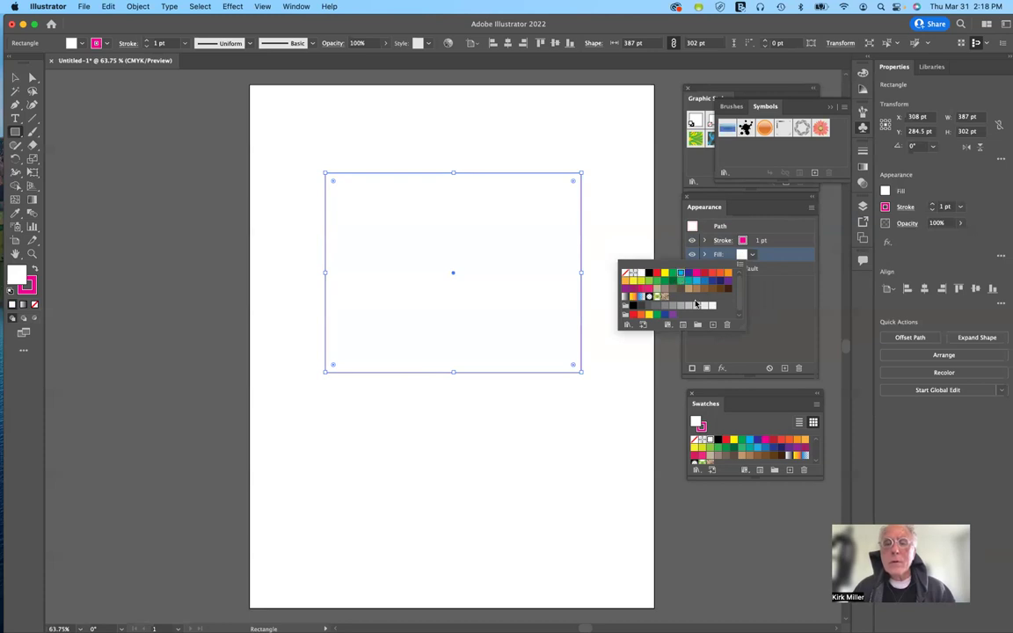
pyautogui.click(681, 278)
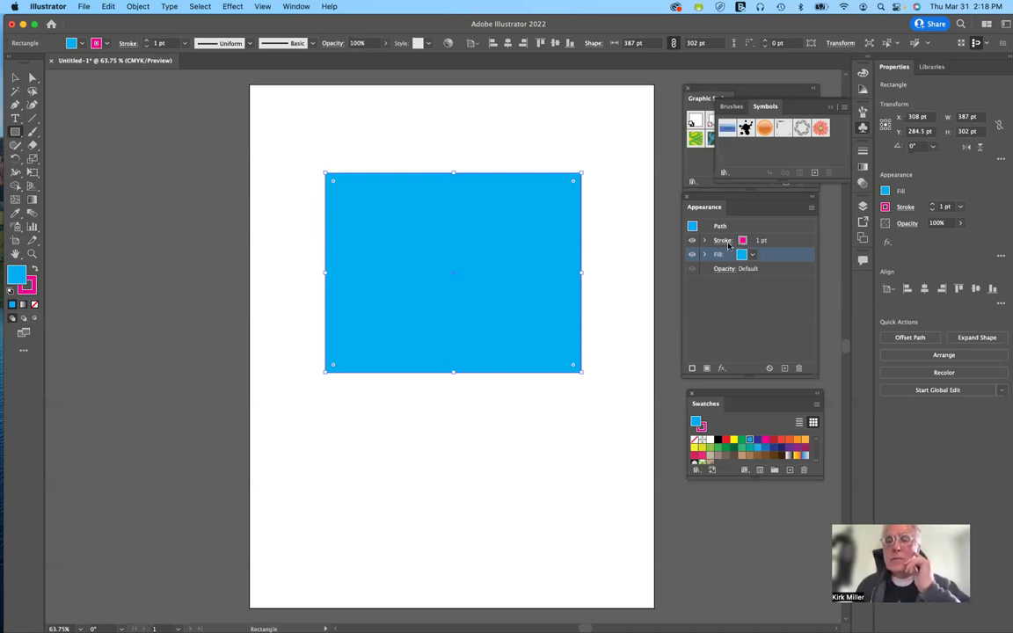
# - Set the rectangle's stroke weight to 10 pt in the Appearance panel
pyautogui.click(761, 240)
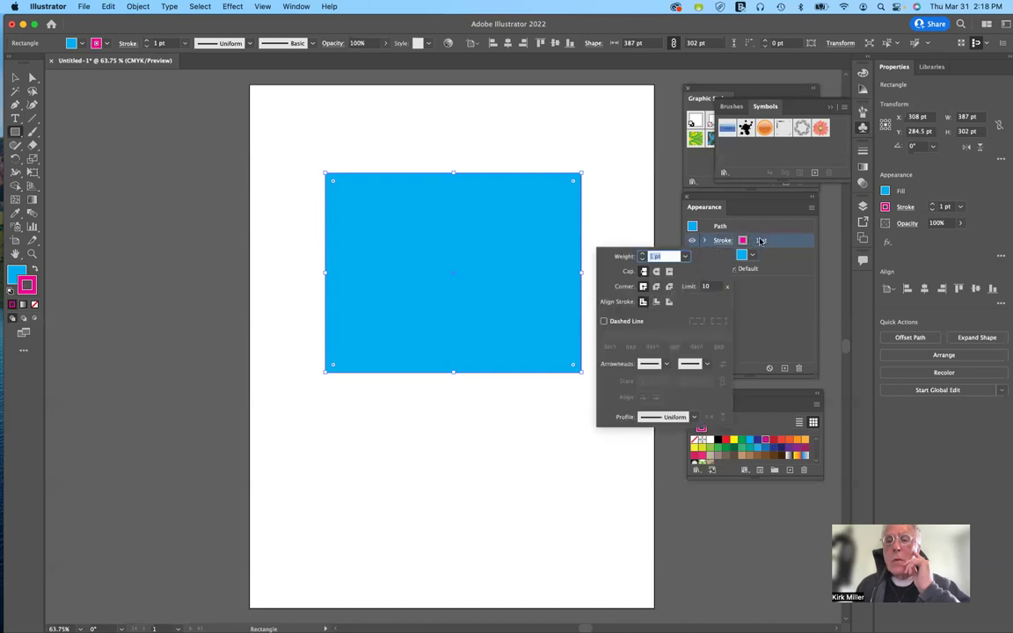
pyautogui.click(763, 240)
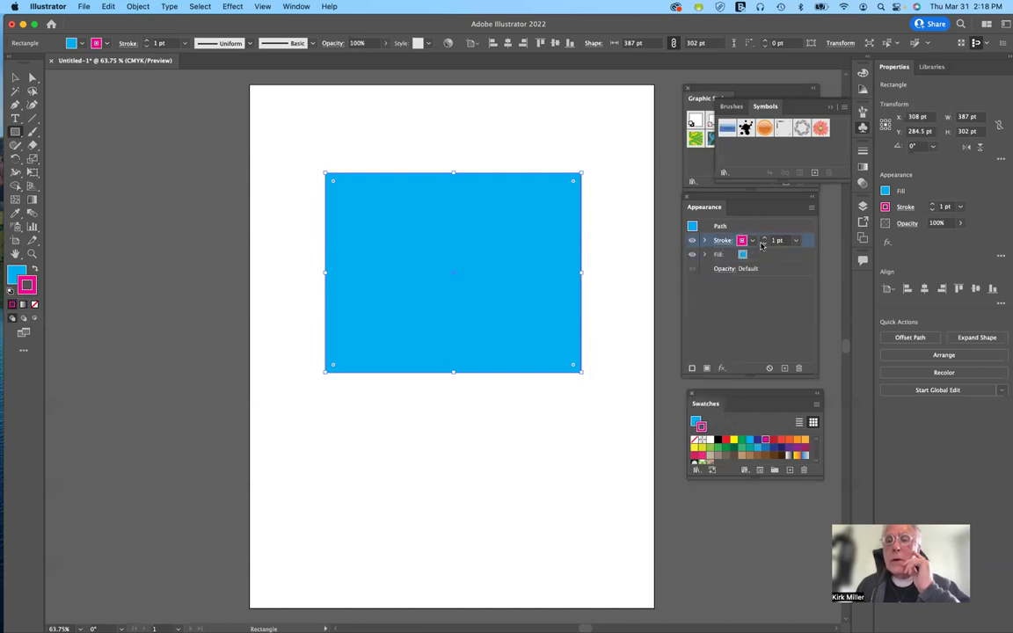
pyautogui.press('Up')
pyautogui.press('Up')
pyautogui.press('Up')
pyautogui.press('Up')
pyautogui.press('Up')
pyautogui.press('Up')
pyautogui.press('Up')
pyautogui.press('Up')
pyautogui.press('Up')
pyautogui.press('Up')
pyautogui.press('Up')
pyautogui.press('Up')
pyautogui.press('Down')
pyautogui.press('Down')
pyautogui.press('Down')
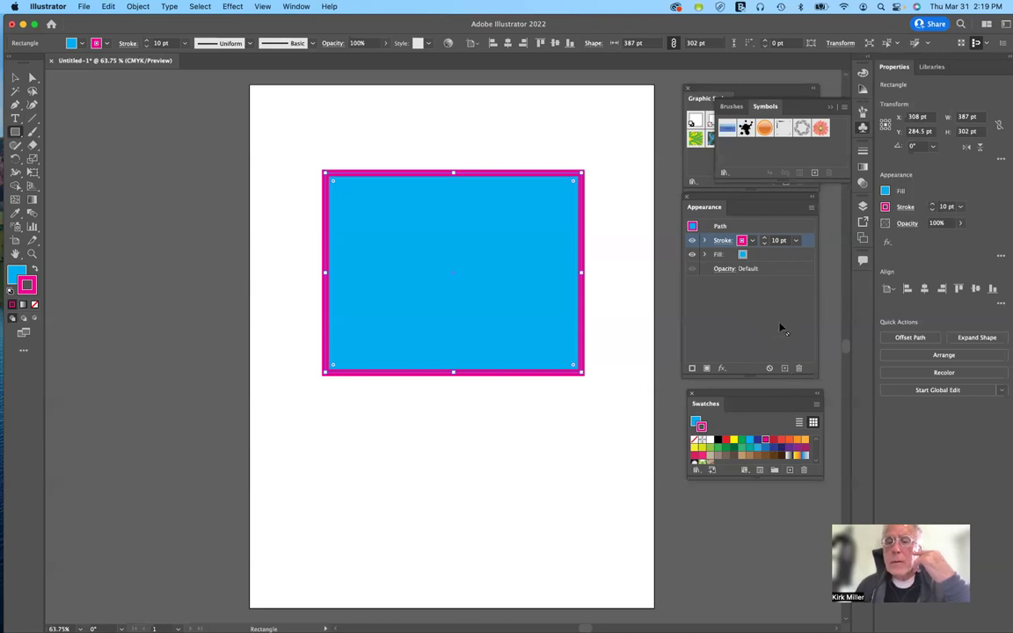
pyautogui.click(723, 241)
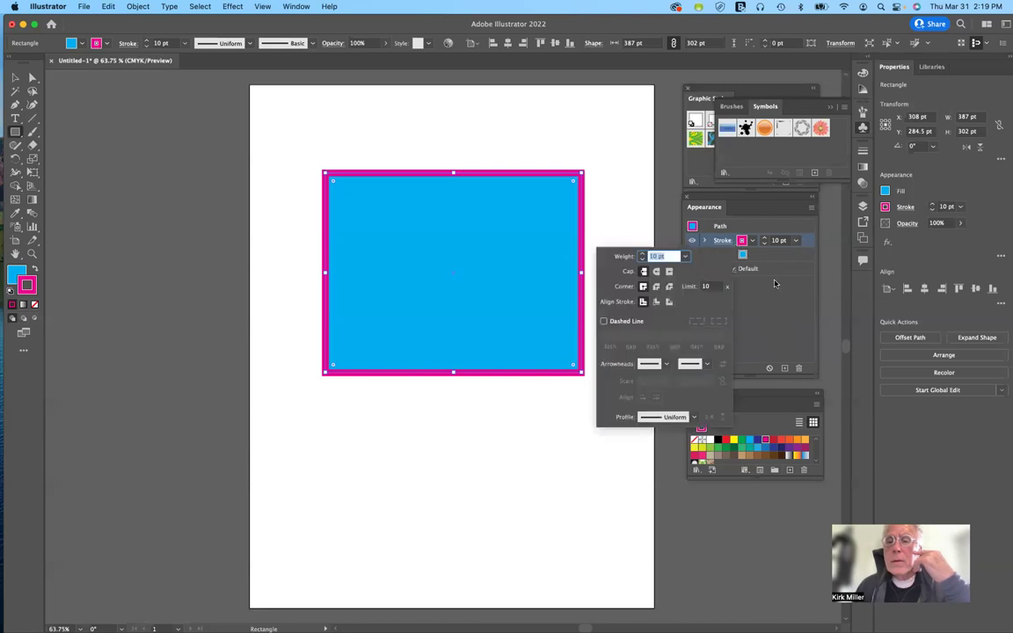
pyautogui.click(787, 315)
pyautogui.click(768, 328)
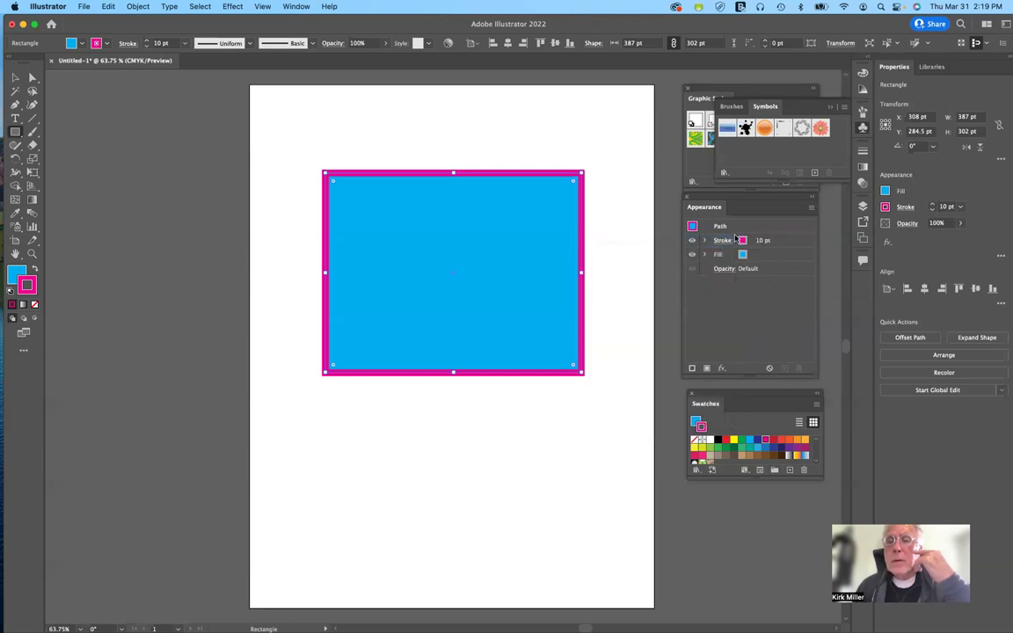
# - Add a second stroke to the rectangle in the Appearance panel and set the upper stroke's colour to black
pyautogui.click(742, 240)
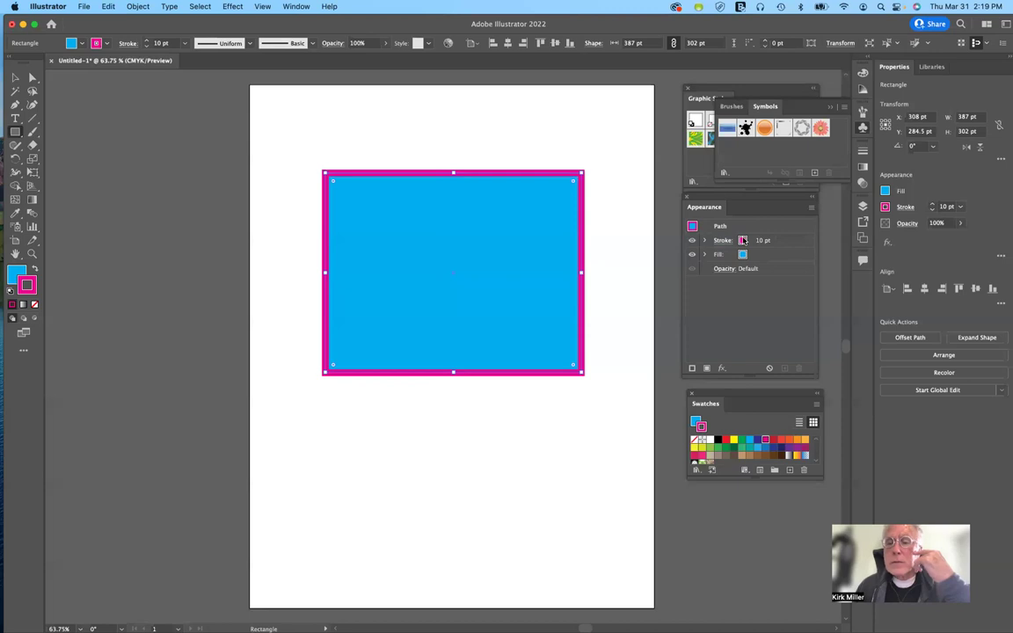
pyautogui.click(785, 367)
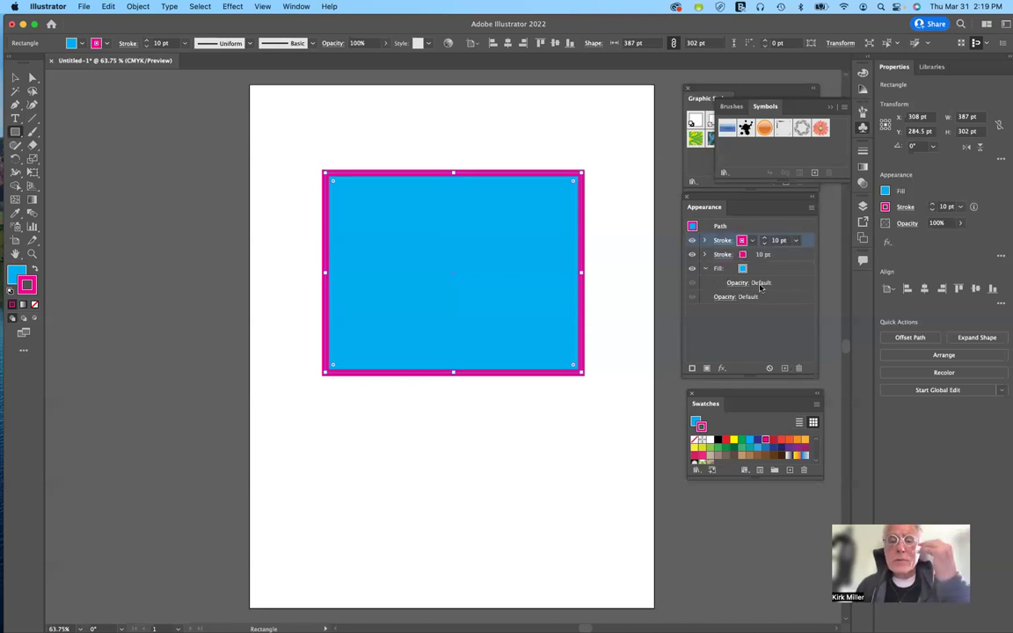
pyautogui.click(751, 242)
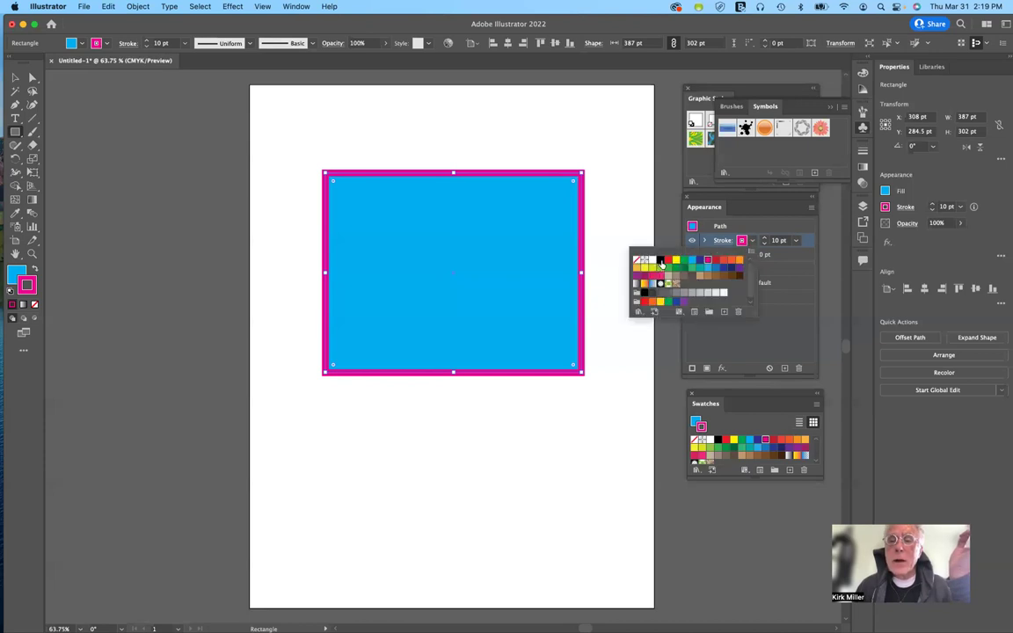
pyautogui.click(660, 260)
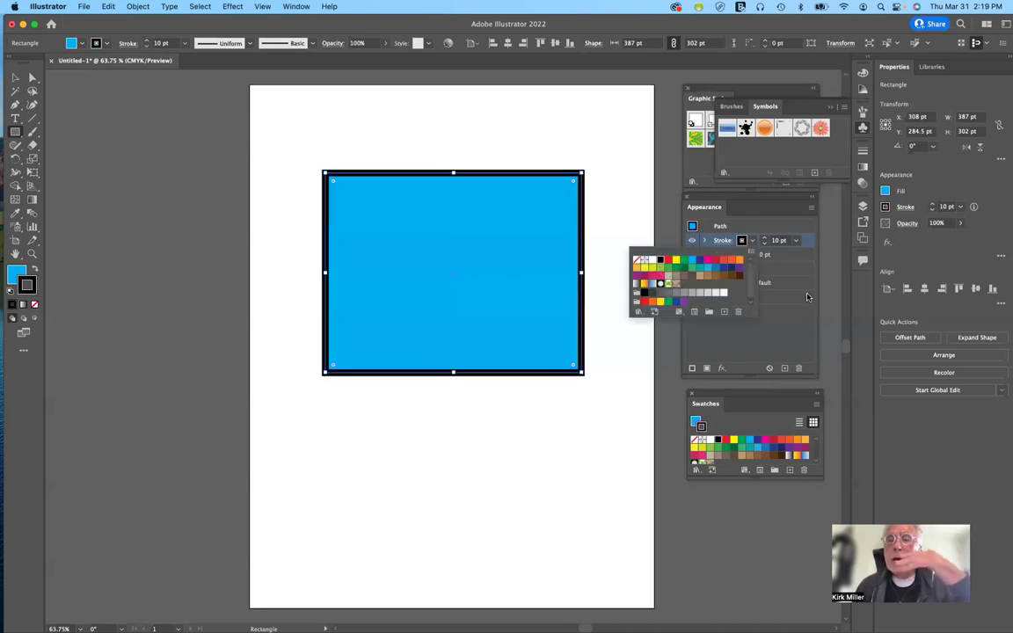
pyautogui.click(787, 340)
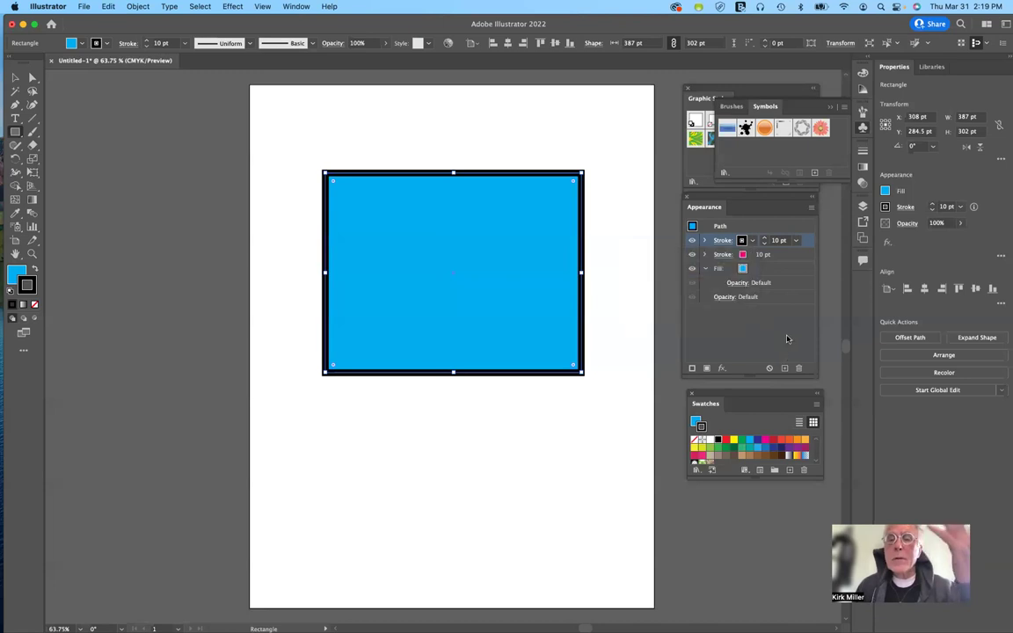
# - Set the black stroke's weight to 2 pt and deselect the rectangle to see both strokes
pyautogui.click(764, 242)
pyautogui.click(773, 240)
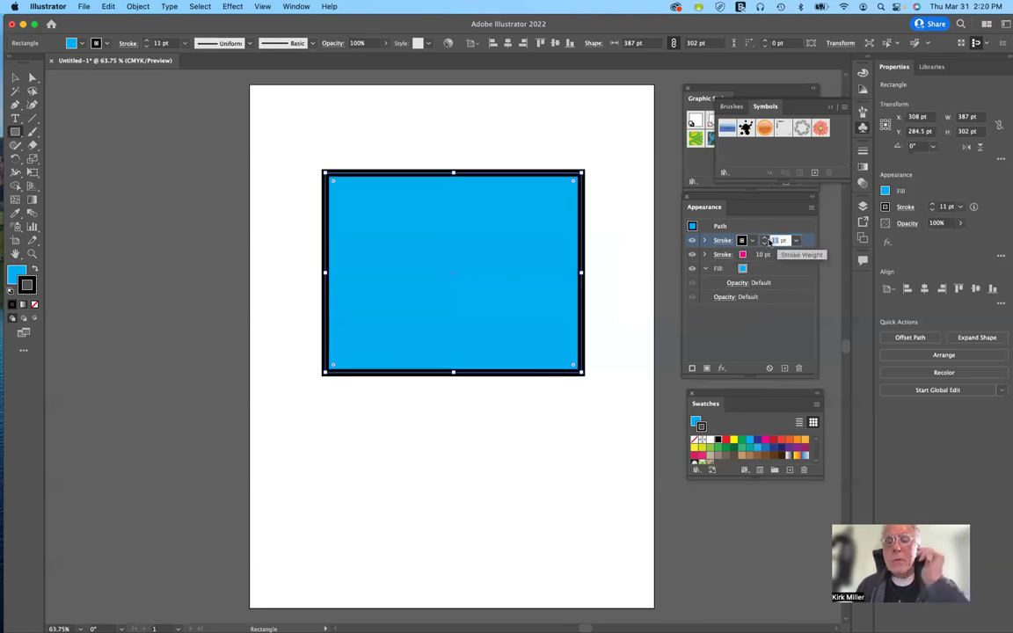
pyautogui.write('2')
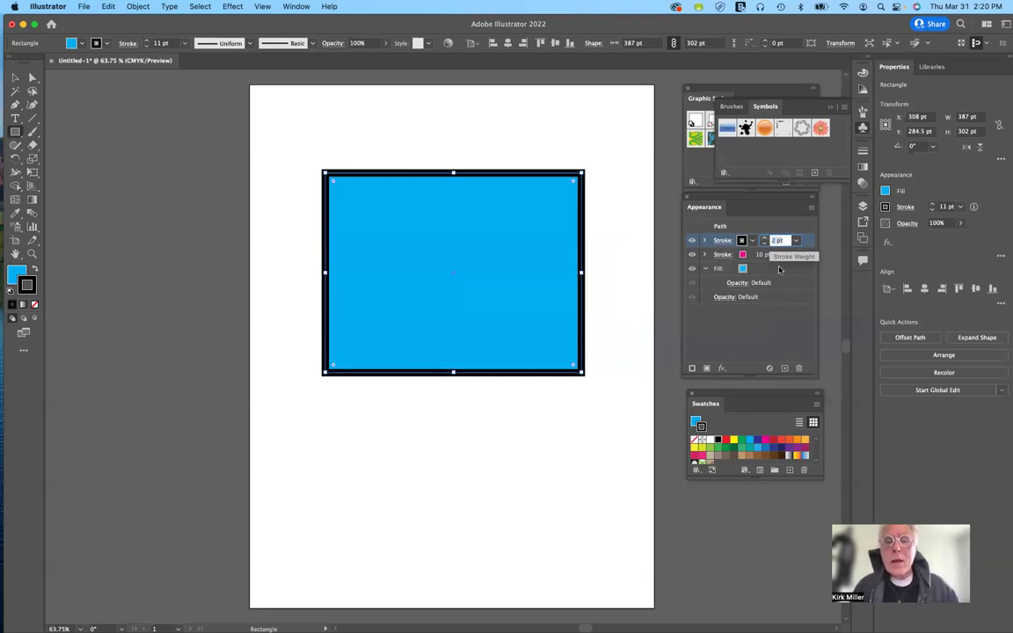
pyautogui.press('Return')
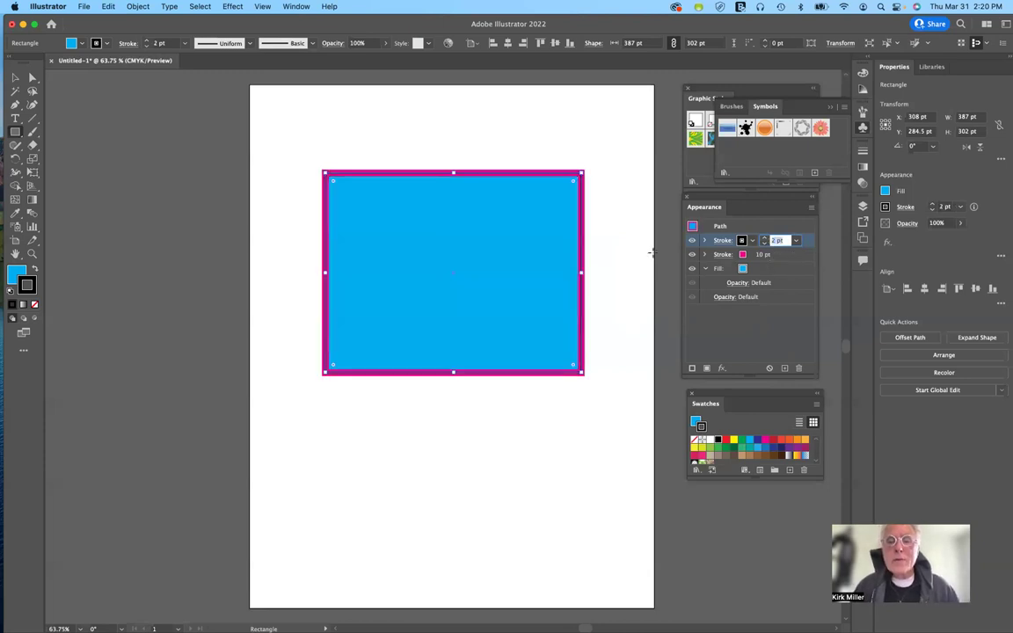
pyautogui.click(14, 79)
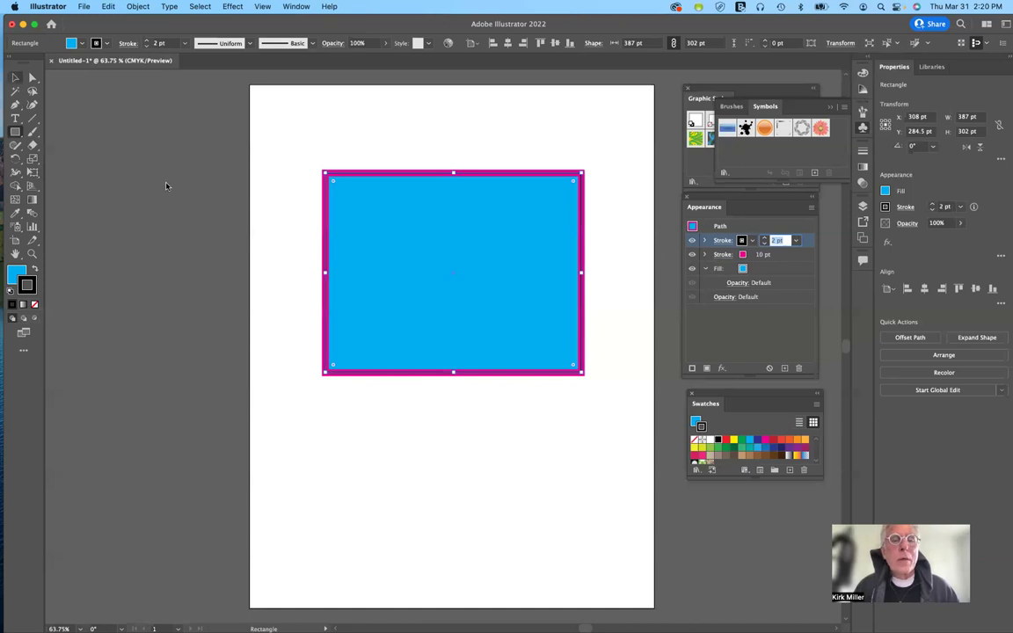
pyautogui.click(287, 209)
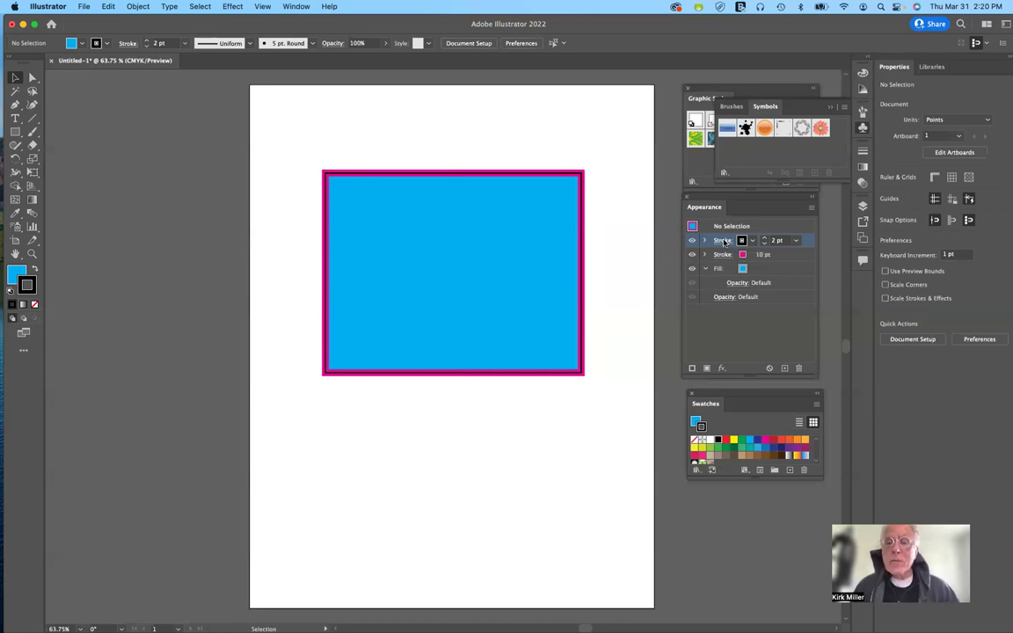
# - Try aligning the black stroke to the inside and to the outside while nothing is selected
pyautogui.click(723, 241)
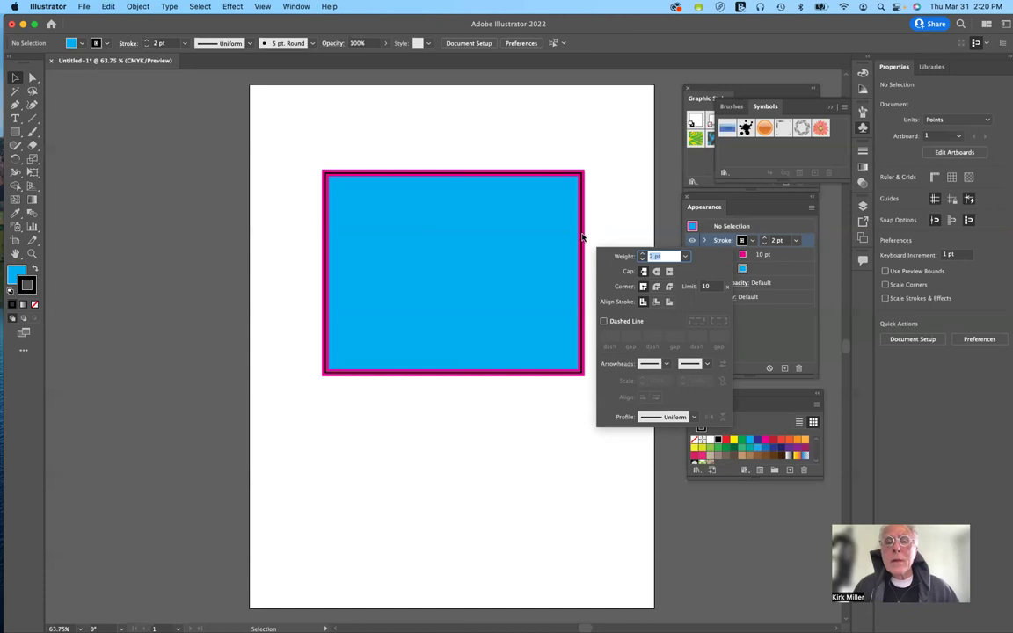
pyautogui.click(656, 302)
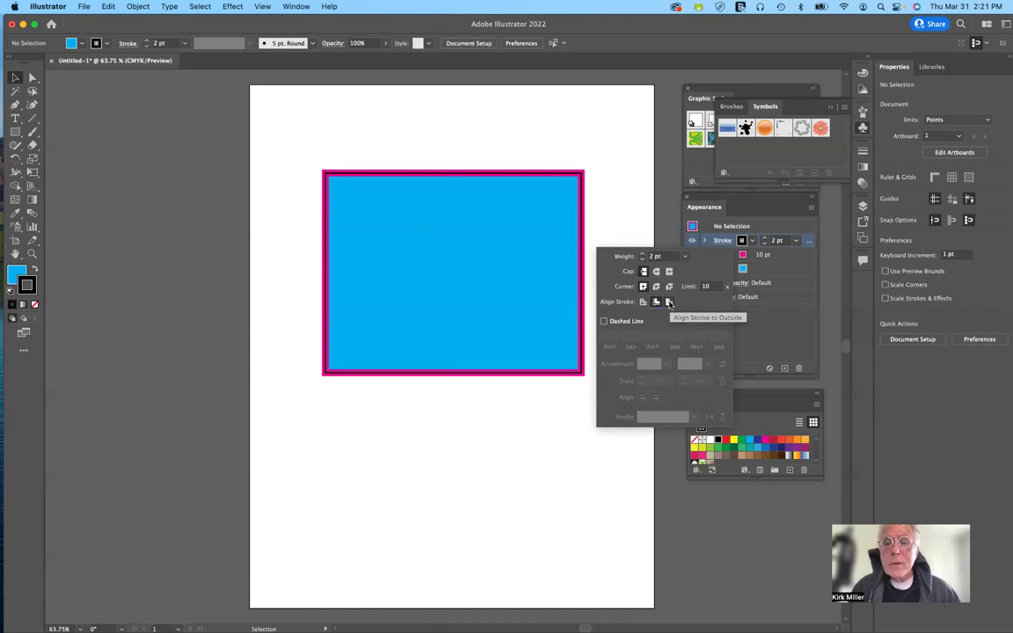
pyautogui.click(668, 301)
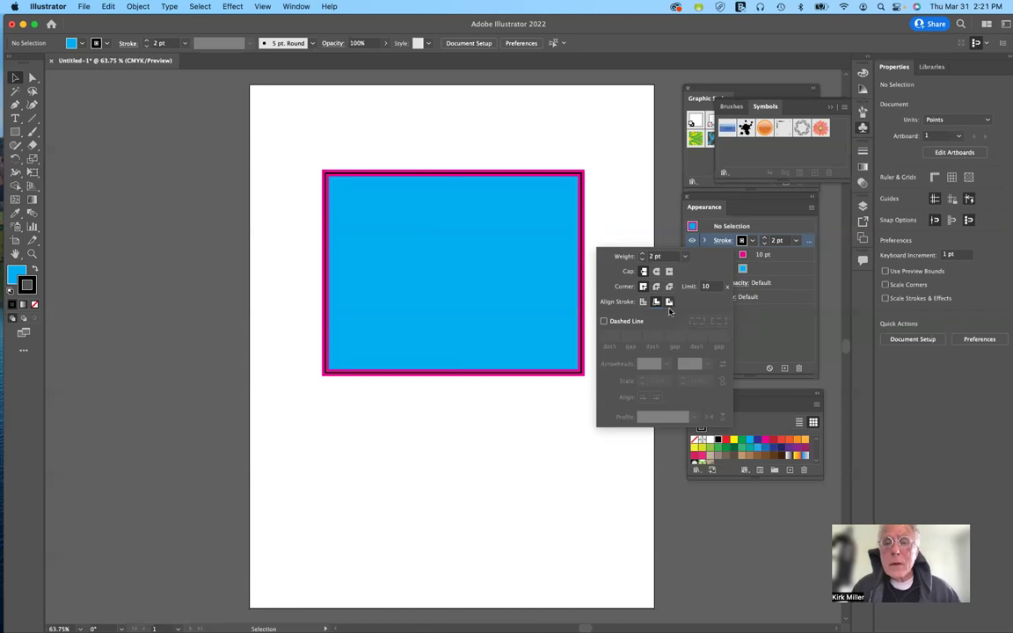
pyautogui.click(761, 330)
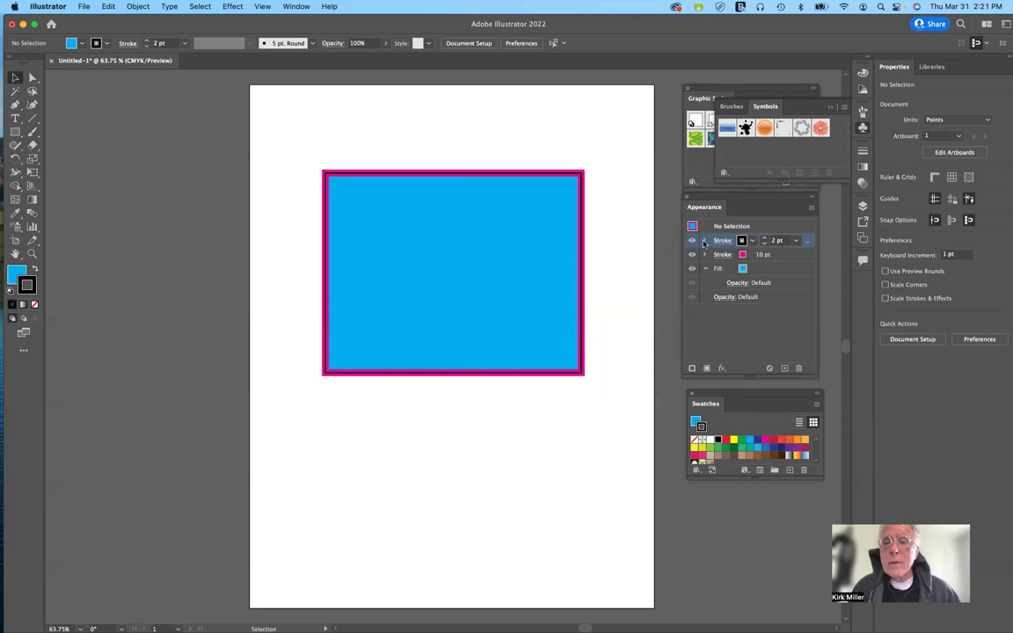
# - Expand the black stroke's entry and retry centre and inside alignment without a selection, ending on centre alignment
pyautogui.click(704, 241)
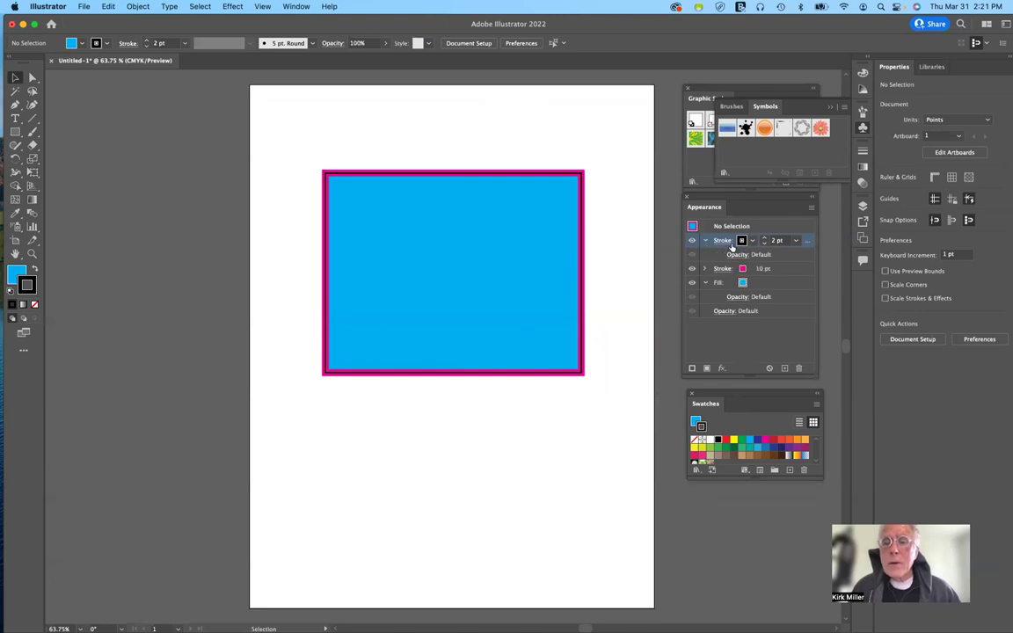
pyautogui.click(722, 241)
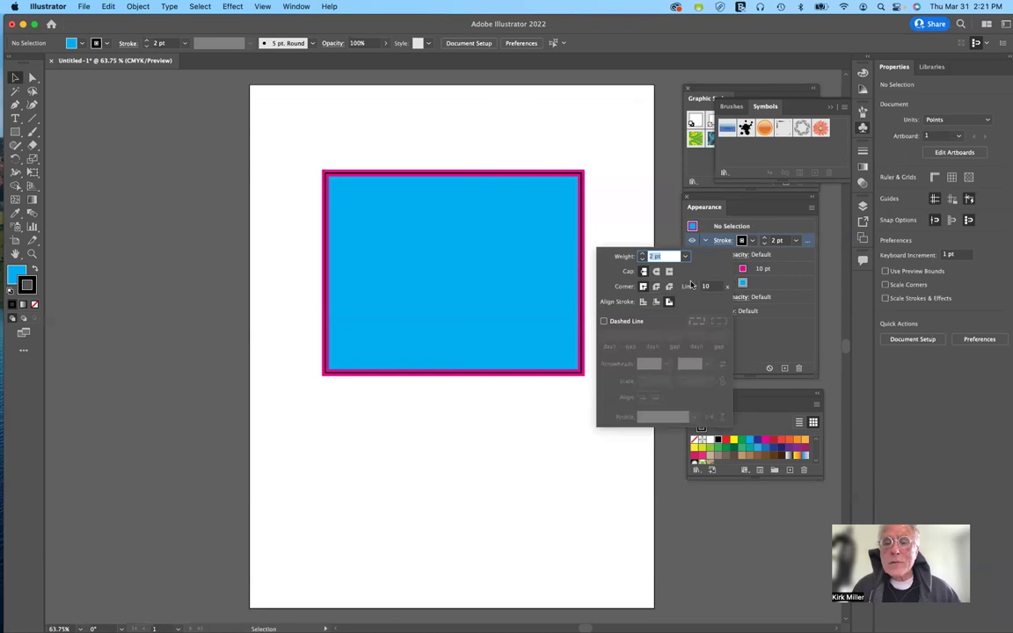
pyautogui.click(643, 302)
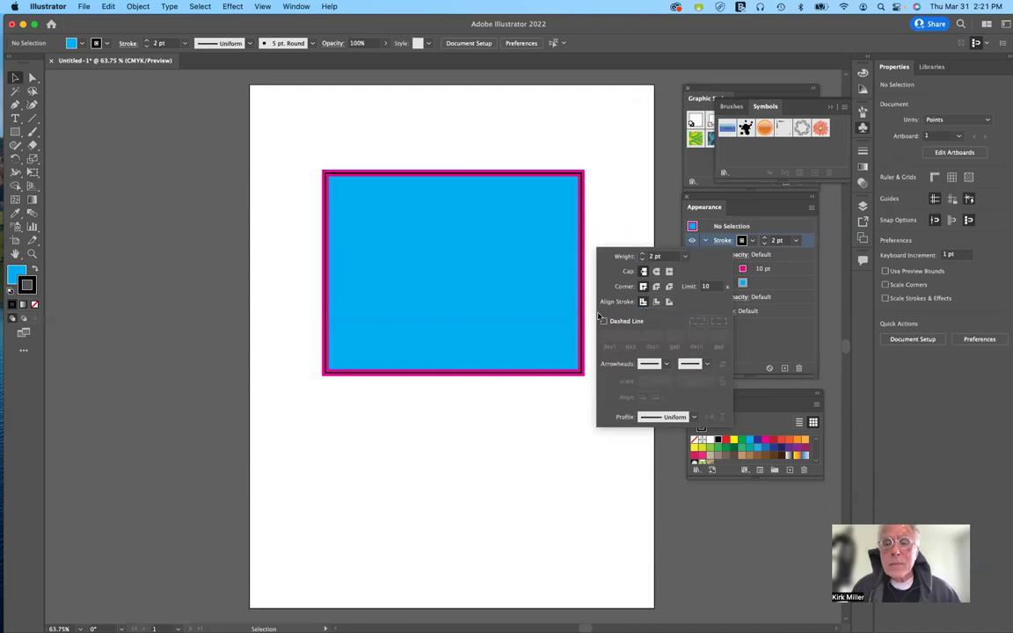
pyautogui.click(656, 302)
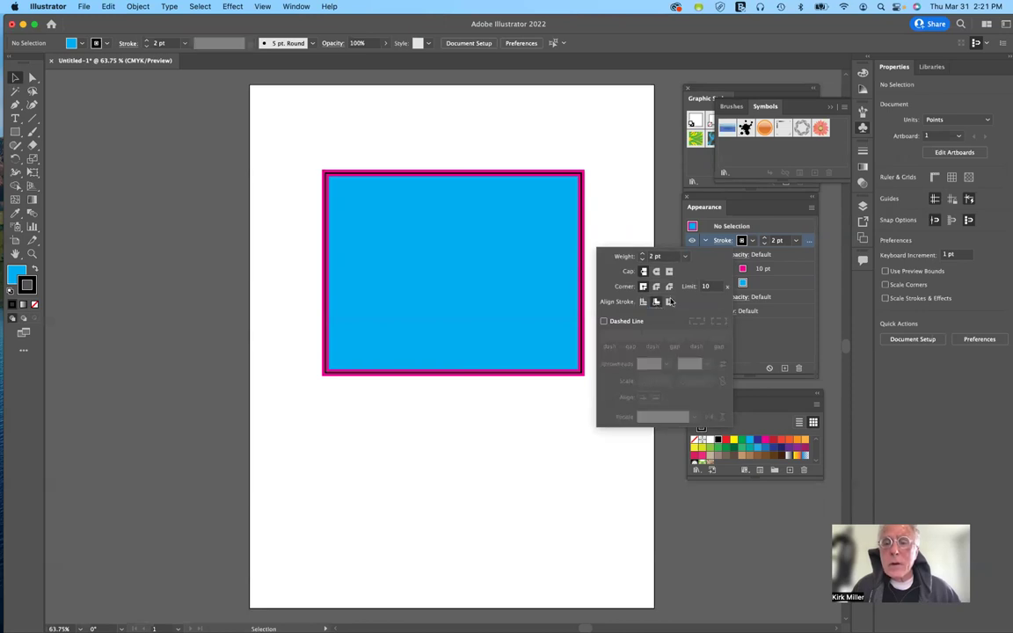
pyautogui.click(783, 229)
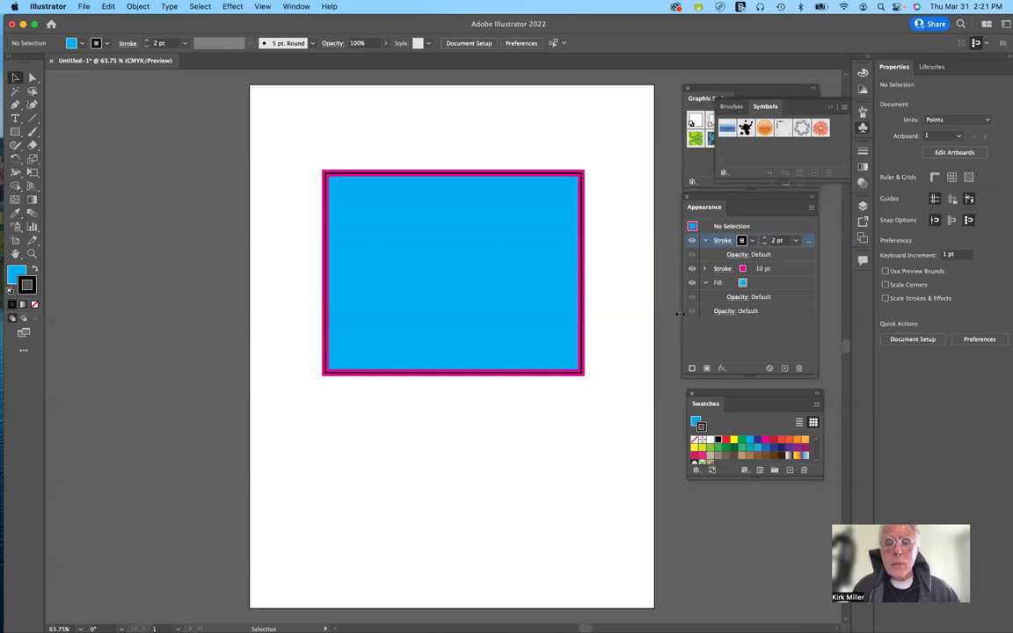
pyautogui.click(722, 240)
pyautogui.click(644, 303)
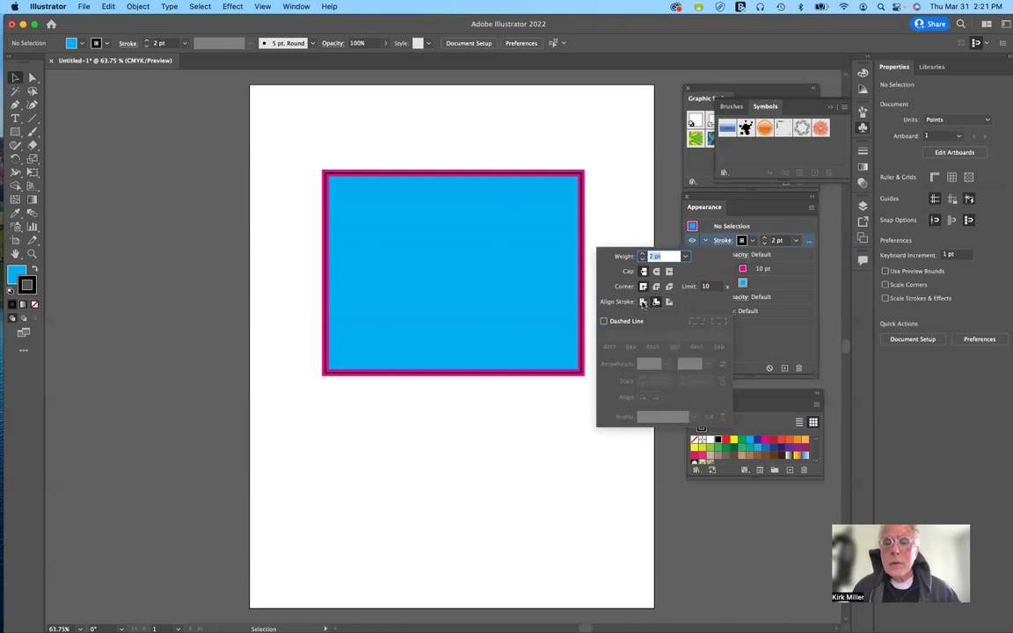
pyautogui.click(753, 333)
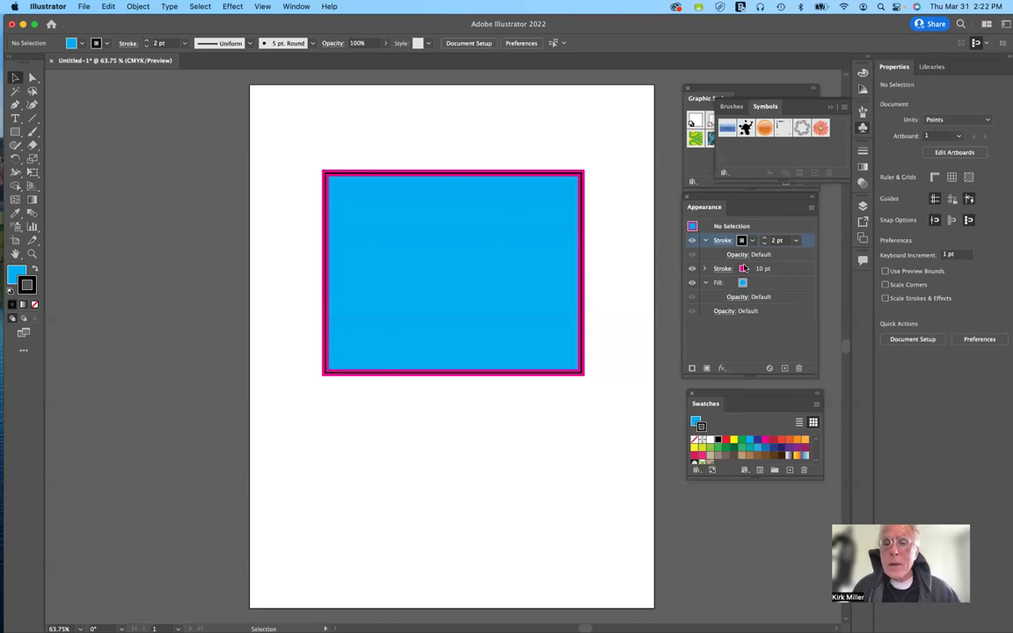
# - Collapse the Fill entry, then select the rectangle and align its black stroke to the inside
pyautogui.click(705, 282)
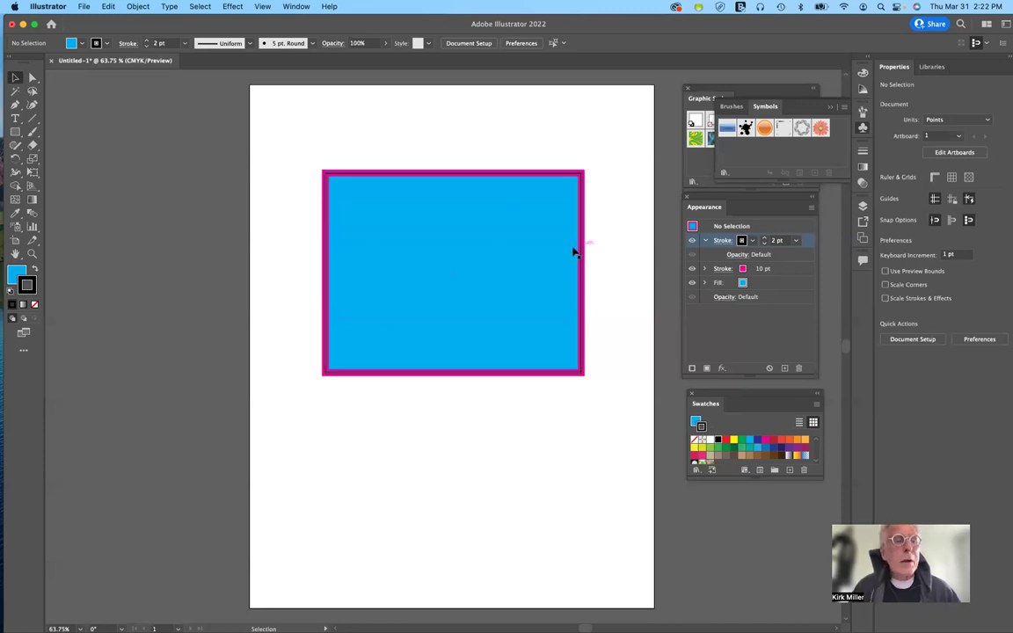
pyautogui.click(13, 78)
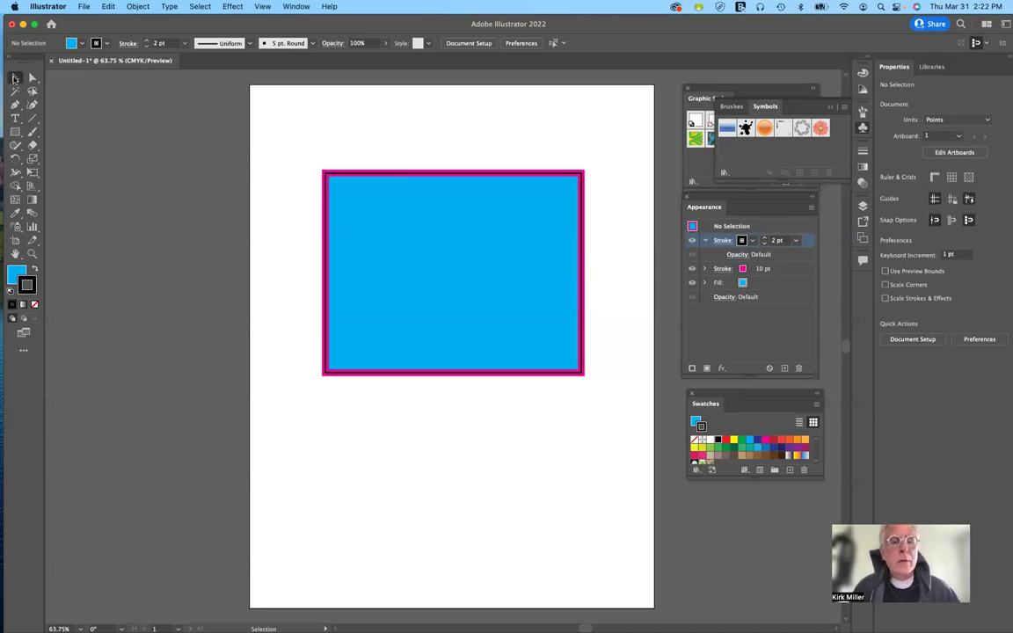
pyautogui.click(582, 308)
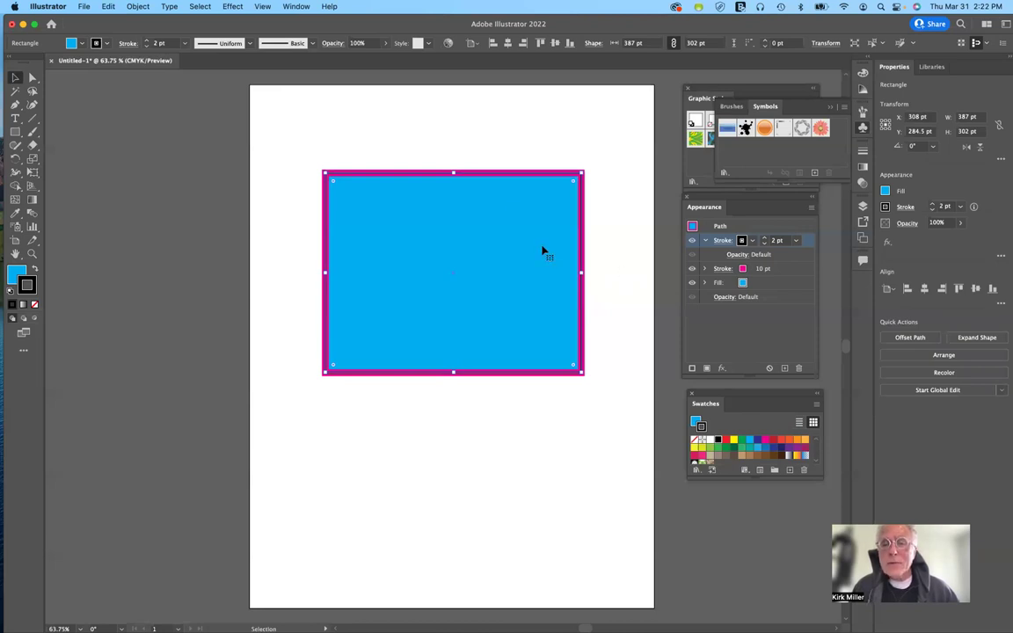
pyautogui.click(722, 241)
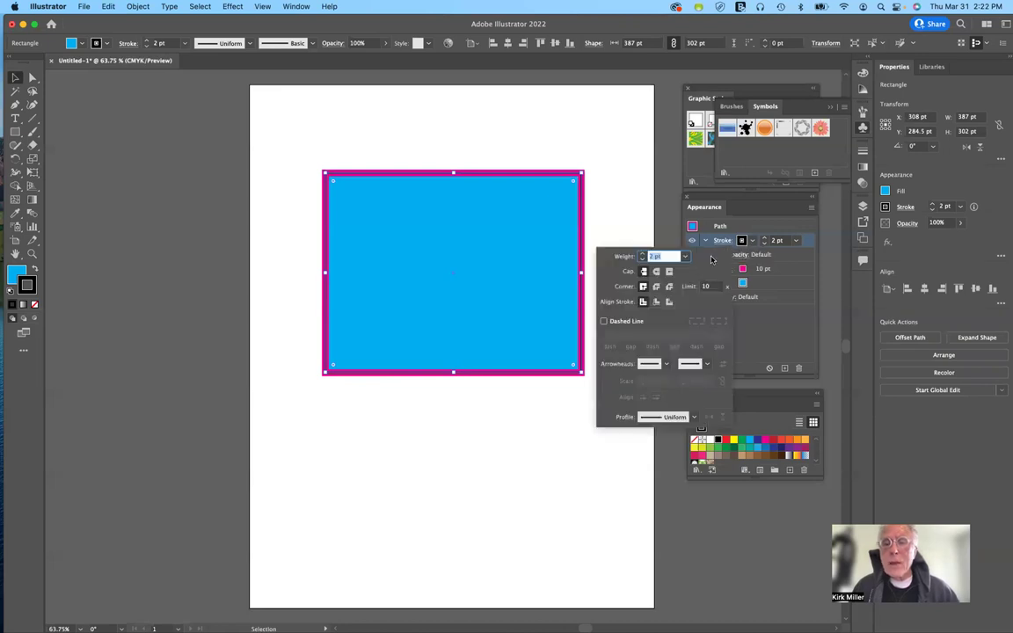
pyautogui.click(656, 302)
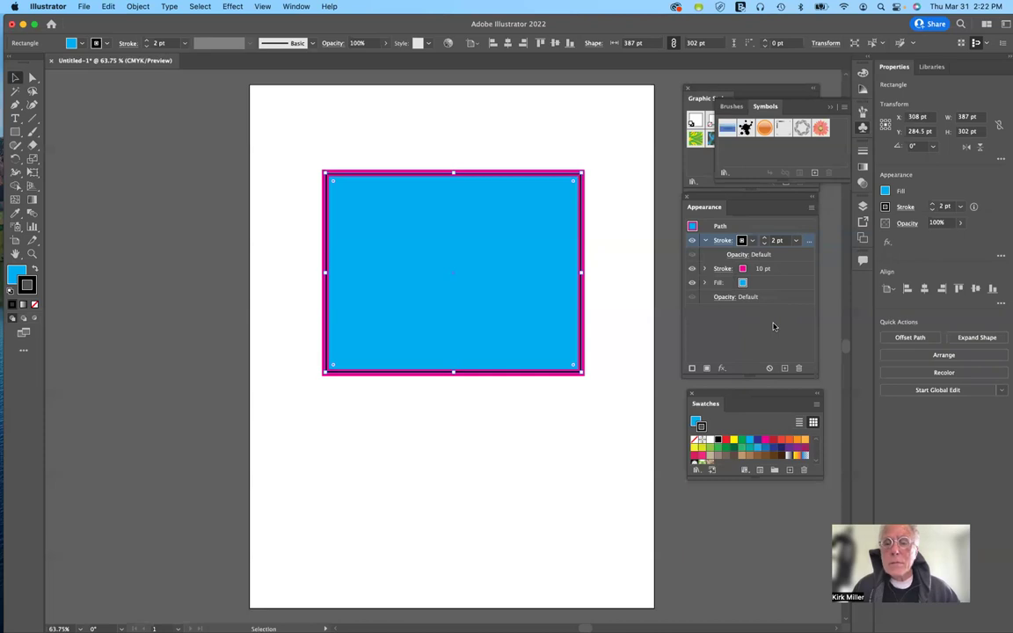
# - Align the rectangle's black stroke to the outside of its path
pyautogui.click(752, 240)
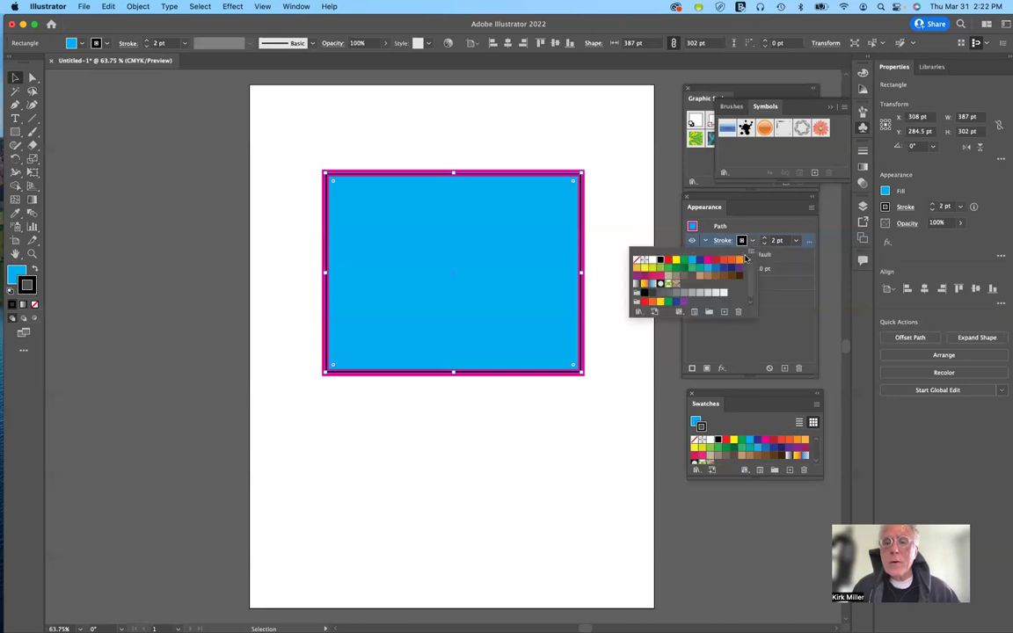
pyautogui.click(720, 241)
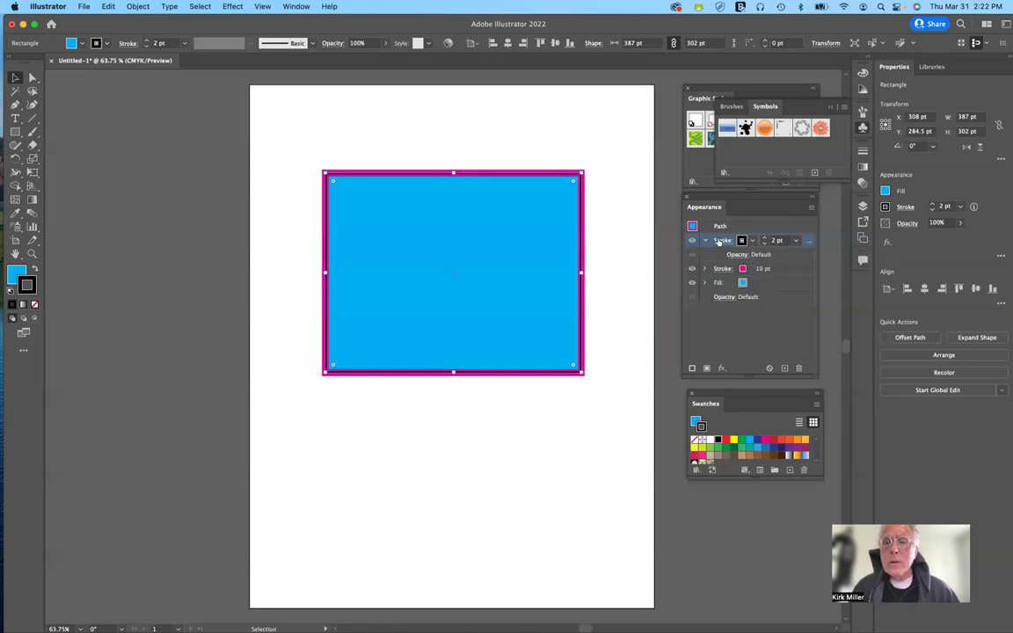
pyautogui.click(720, 241)
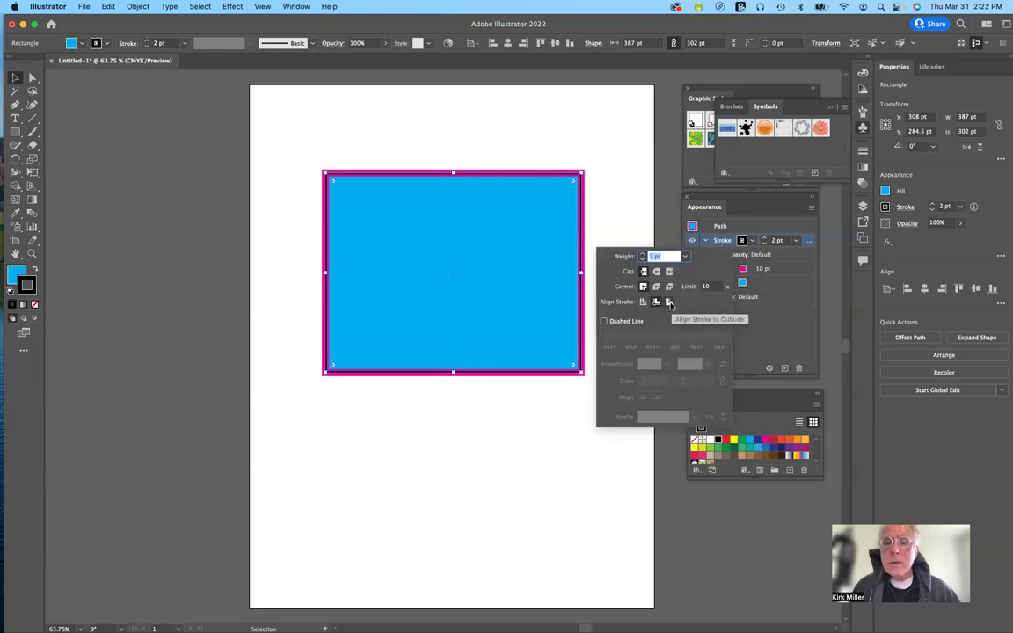
pyautogui.click(669, 303)
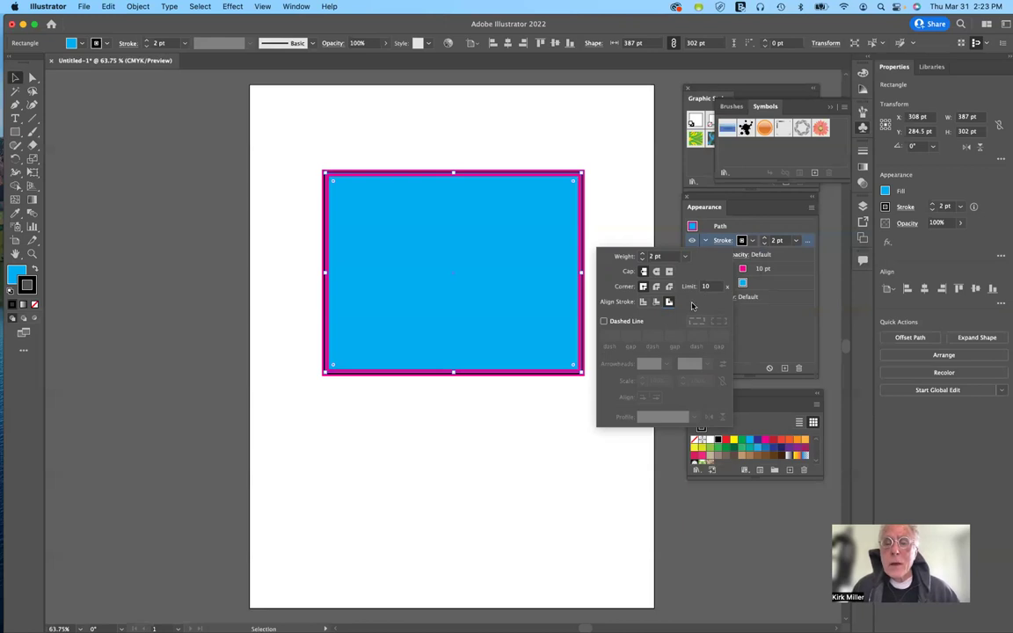
# - Set the outside-aligned black stroke's weight to 10 pt in its stroke options
pyautogui.click(666, 256)
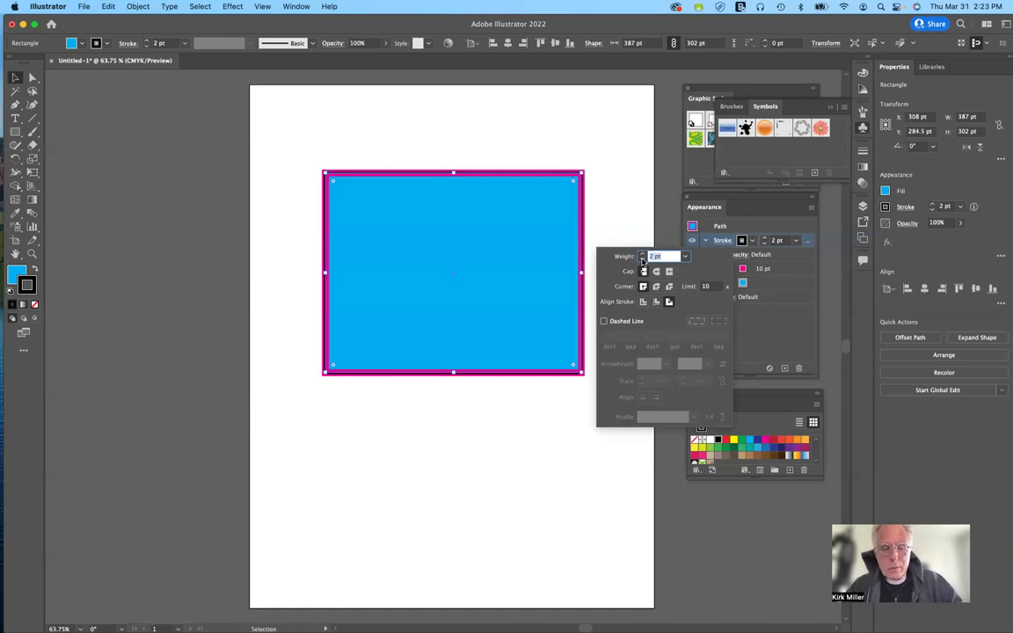
pyautogui.write('10')
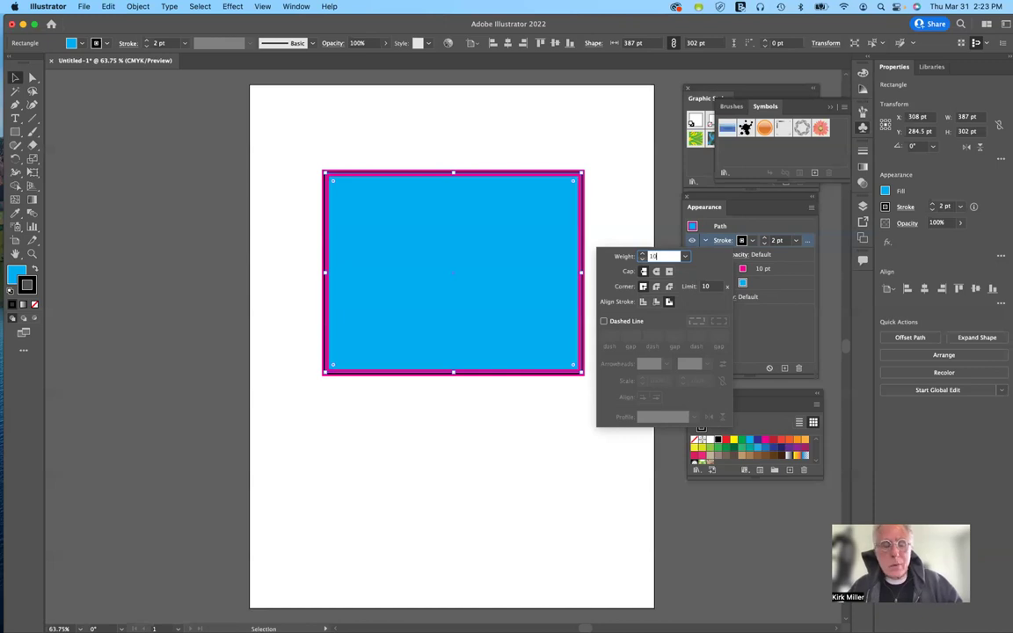
pyautogui.press('Return')
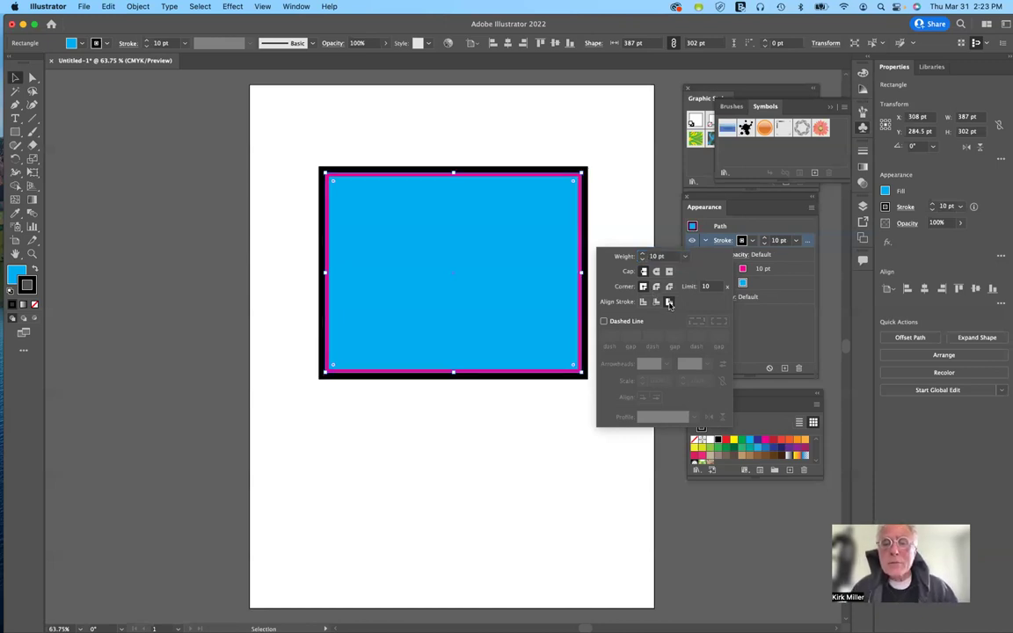
# - Reapply outside alignment to the rectangle's black stroke and collapse its entry in the appearance stack
pyautogui.click(669, 302)
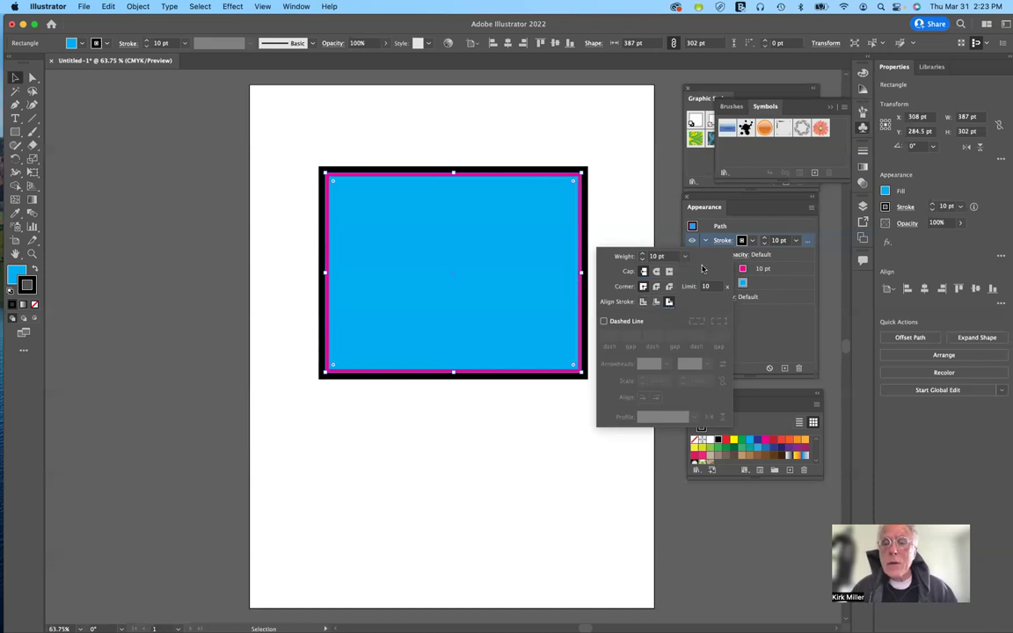
pyautogui.click(775, 347)
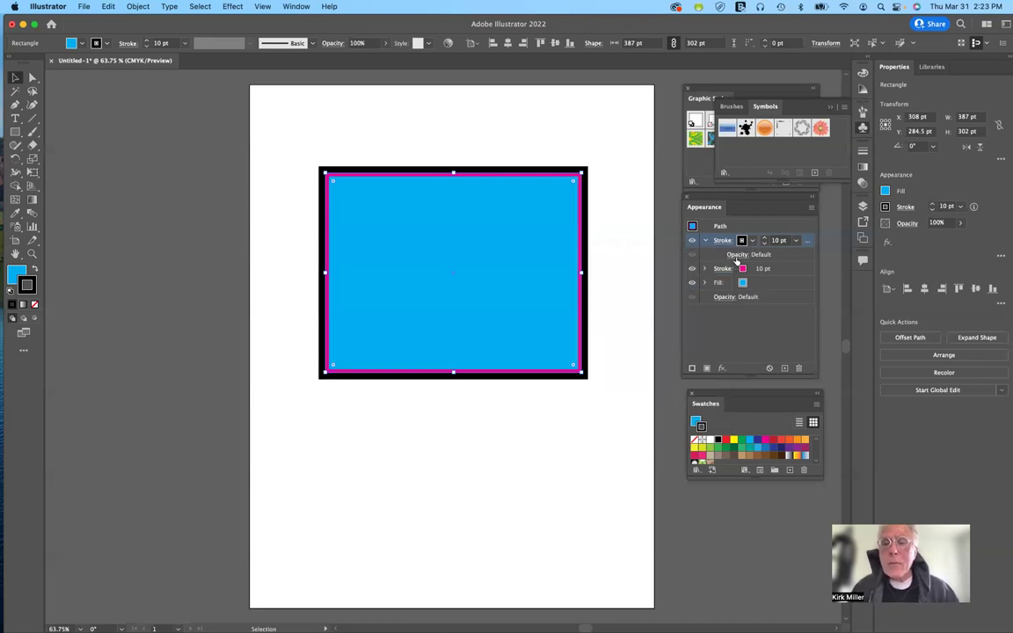
pyautogui.click(705, 241)
# - Move the magenta stroke above the black stroke in the rectangle's appearance stack
pyautogui.click(722, 255)
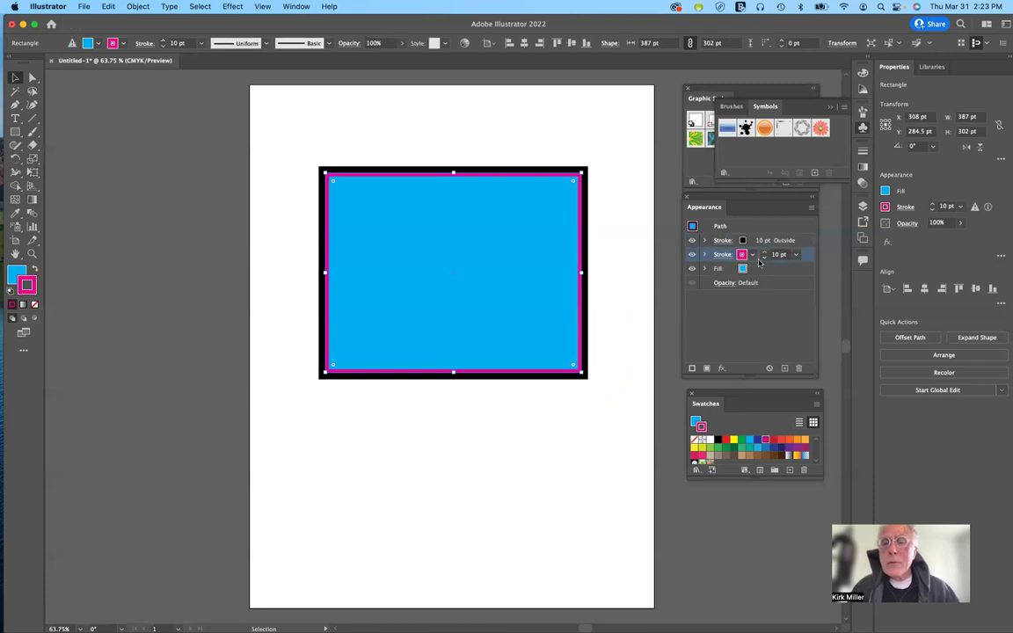
pyautogui.click(781, 284)
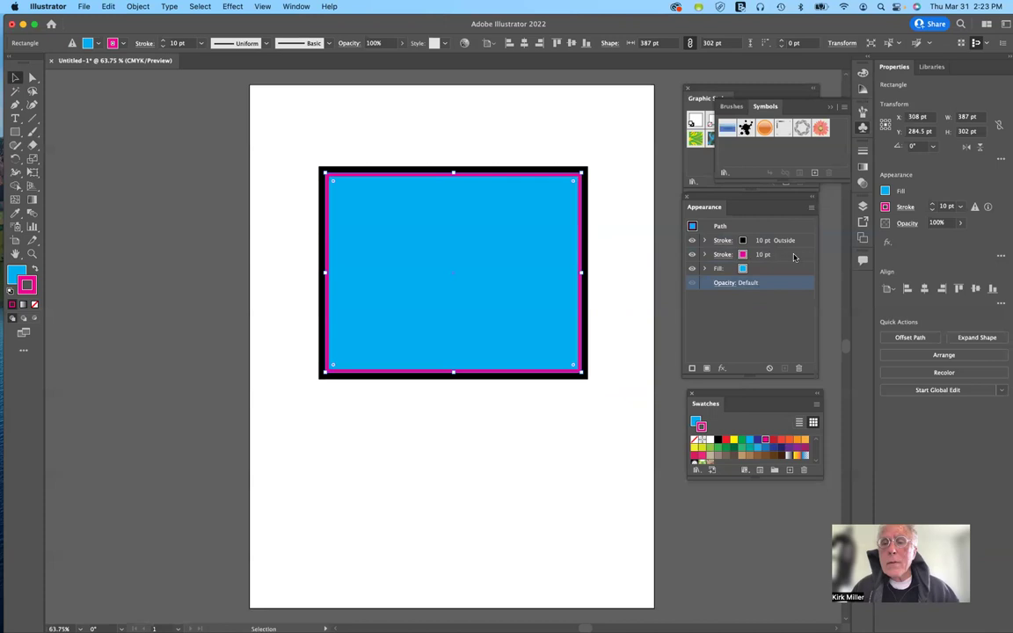
pyautogui.moveTo(792, 256); pyautogui.dragTo(790, 230)
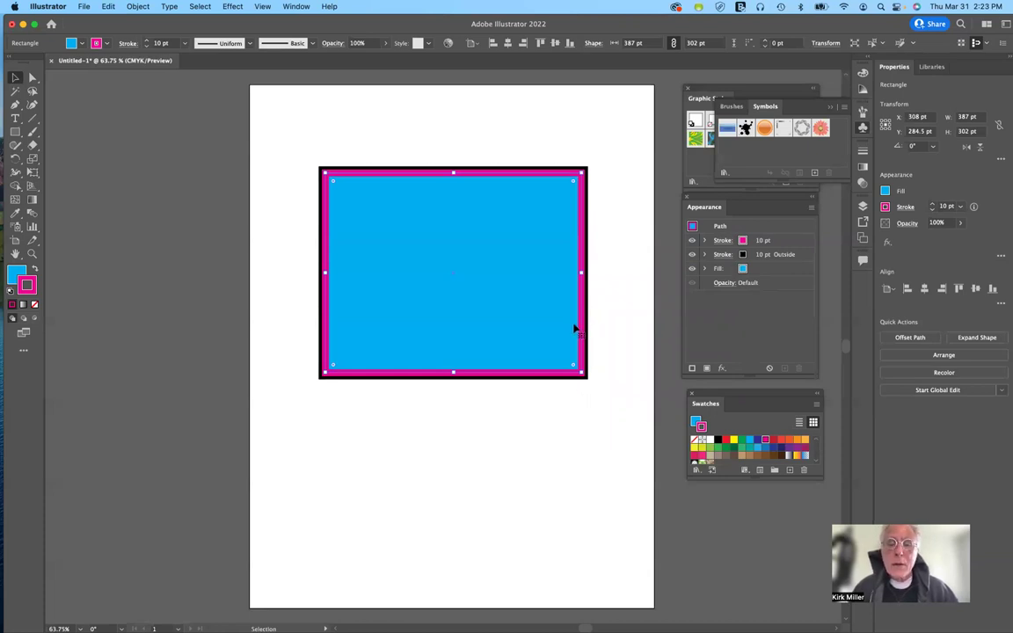
# - Align the black stroke beneath the magenta one to the centre of the path and set its weight to 12 pt
pyautogui.click(719, 254)
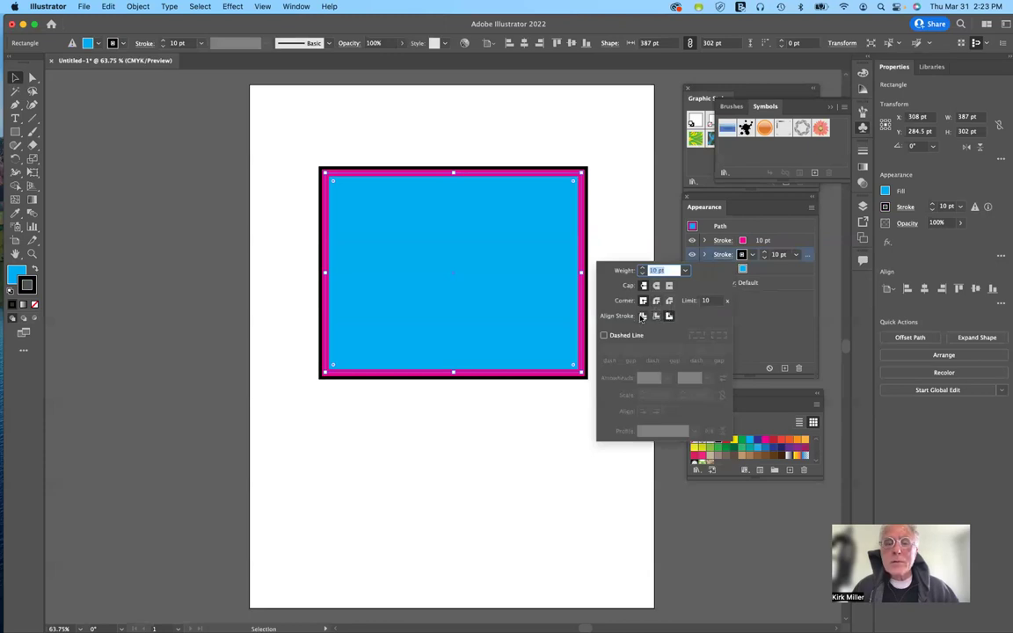
pyautogui.click(642, 317)
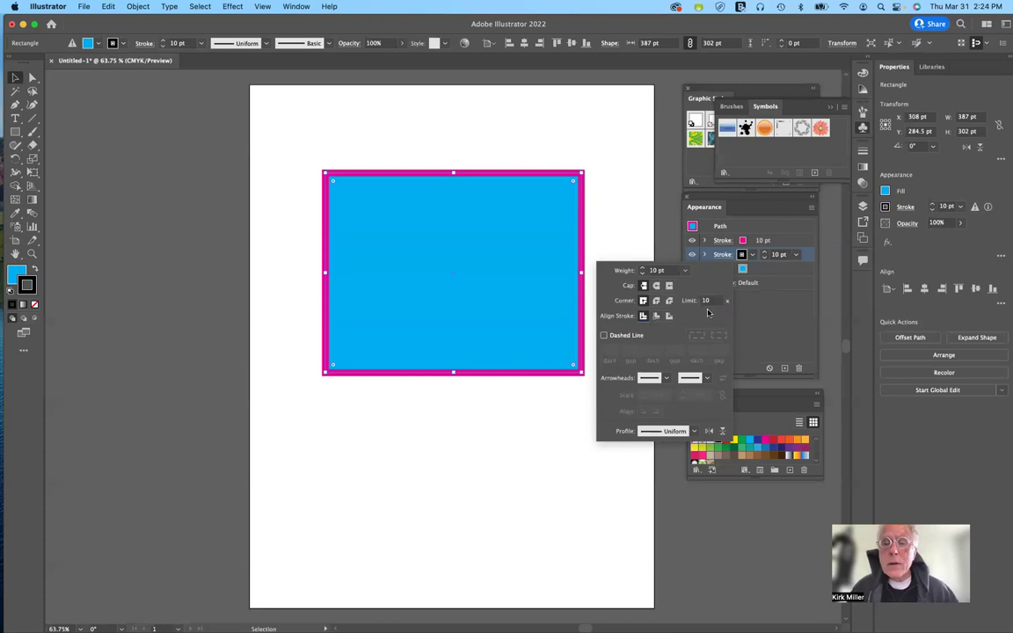
pyautogui.click(657, 270)
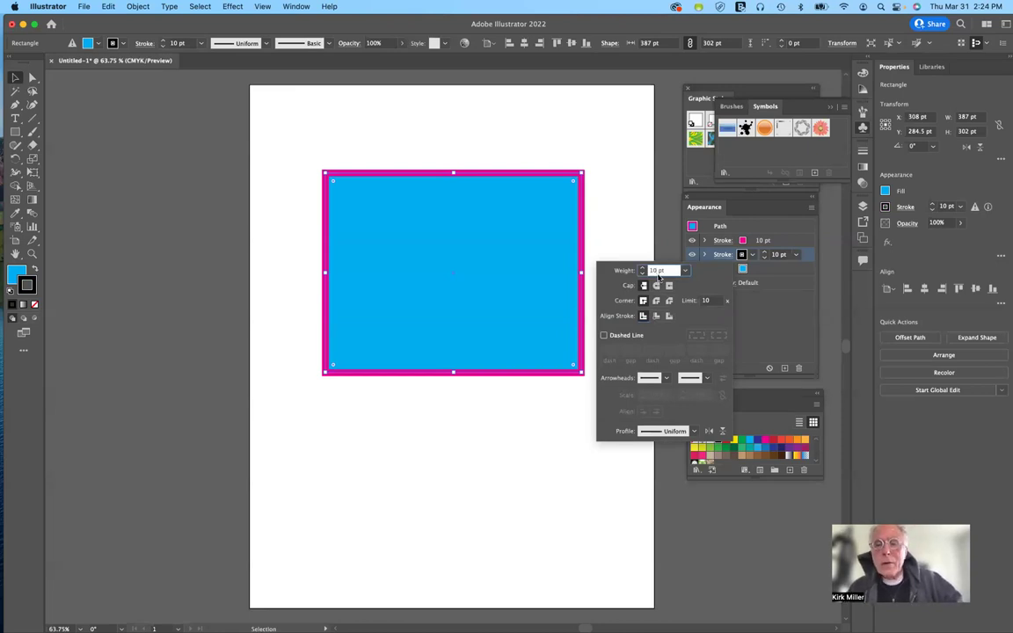
pyautogui.write('12')
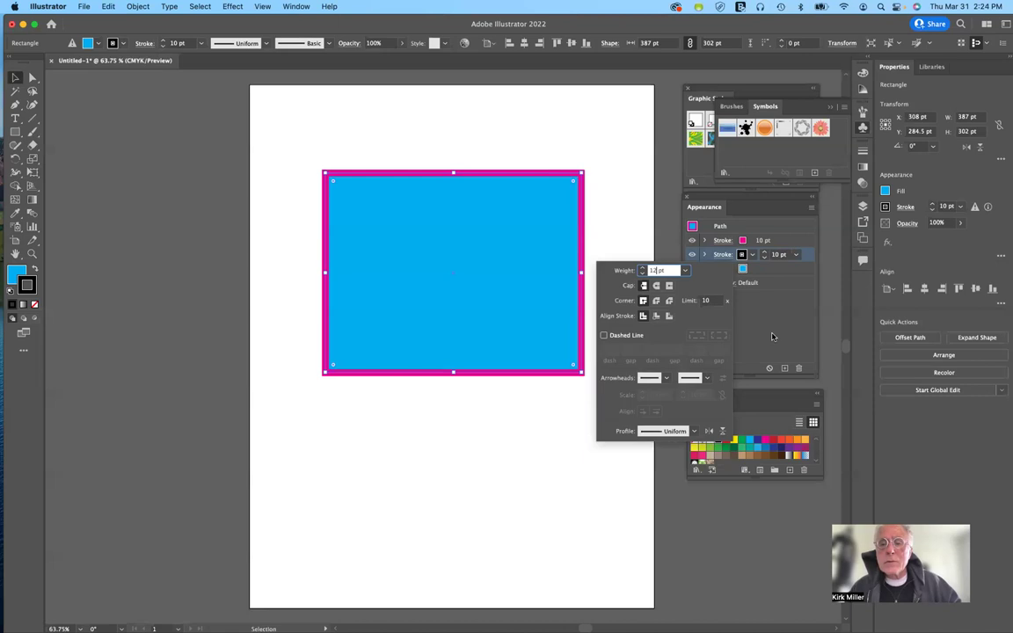
pyautogui.press('Return')
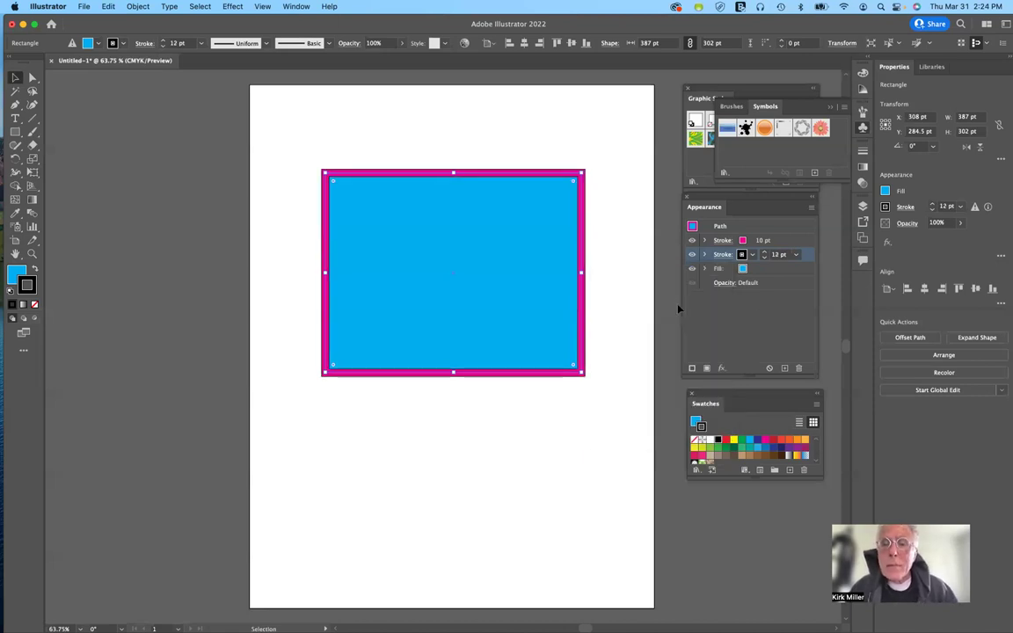
# - Compare centre alignment with outside alignment on the 12 pt black stroke, leaving it aligned to the outside
pyautogui.click(723, 254)
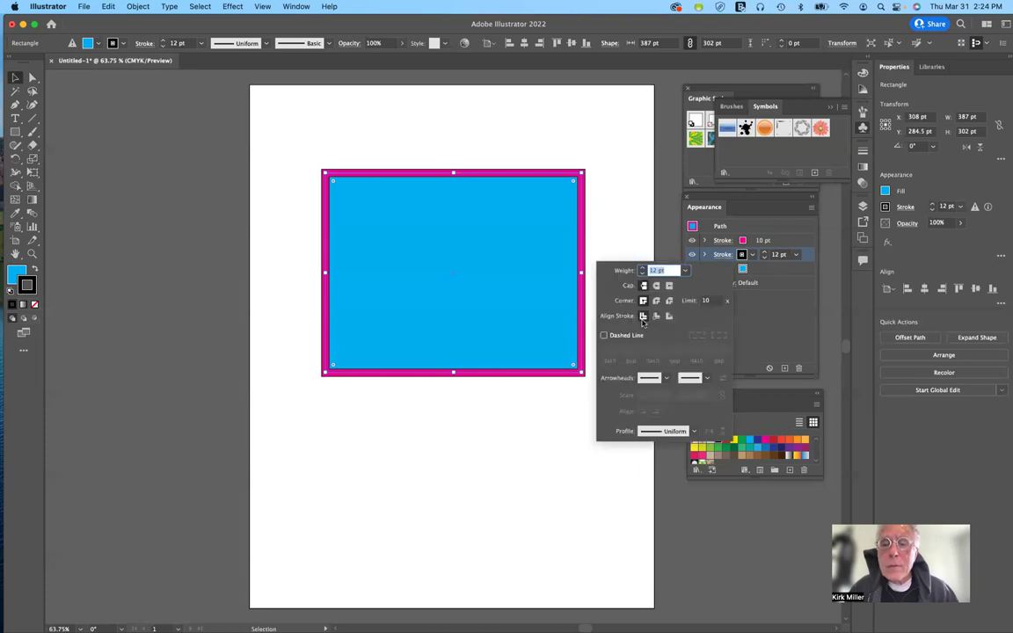
pyautogui.click(643, 316)
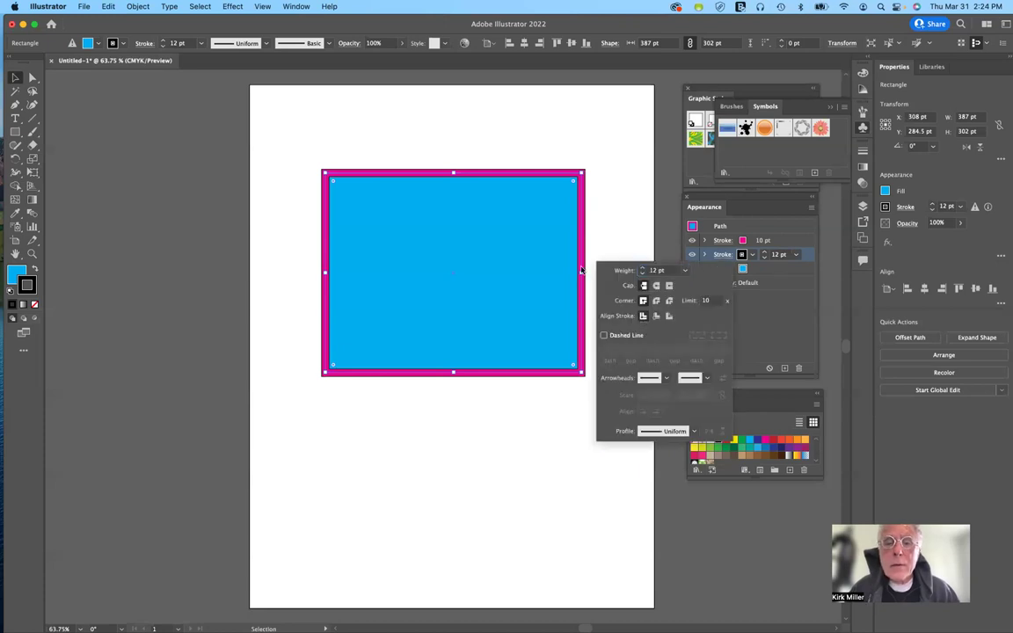
pyautogui.click(669, 316)
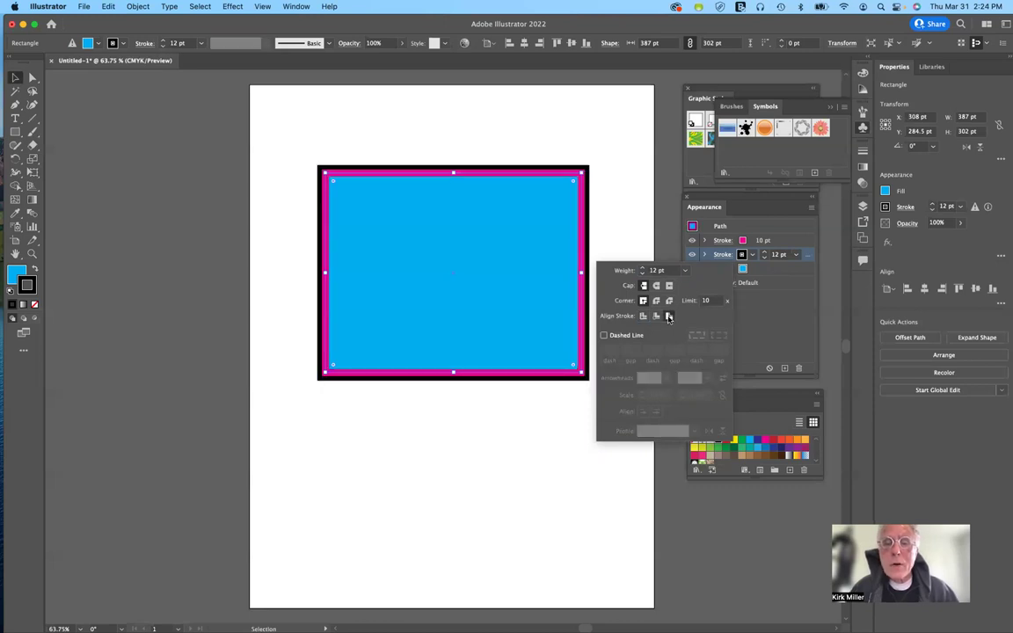
pyautogui.click(788, 329)
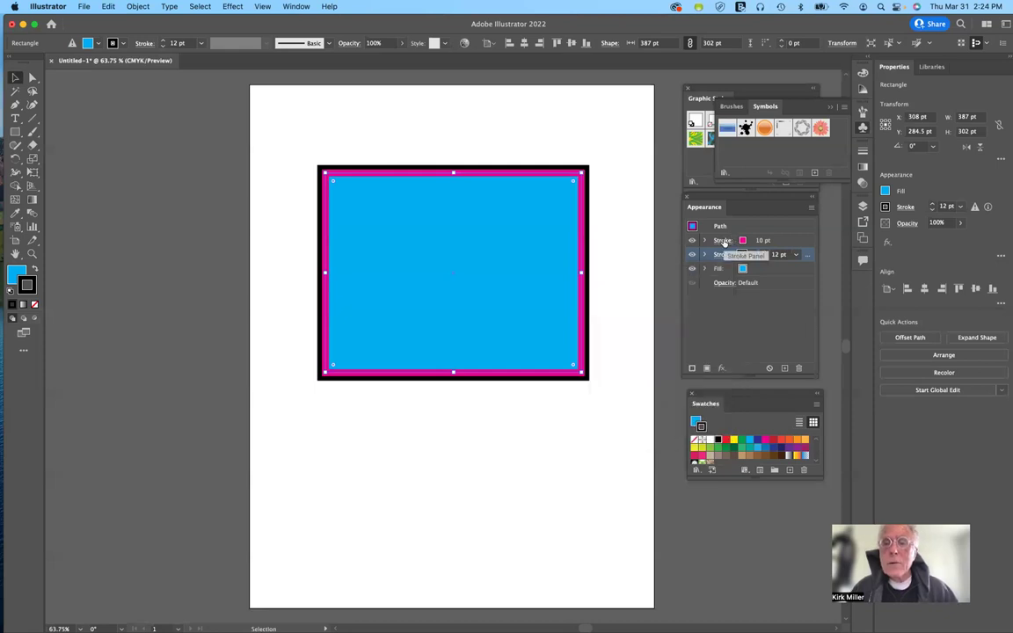
# - Apply centre alignment to the rectangle's magenta stroke in its stroke options
pyautogui.click(722, 240)
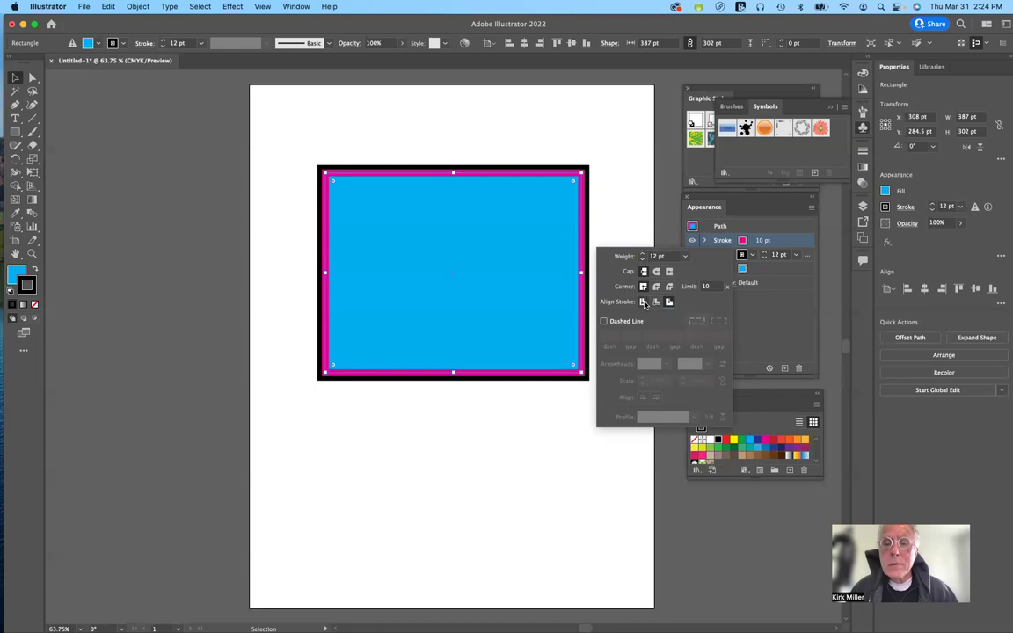
pyautogui.click(644, 303)
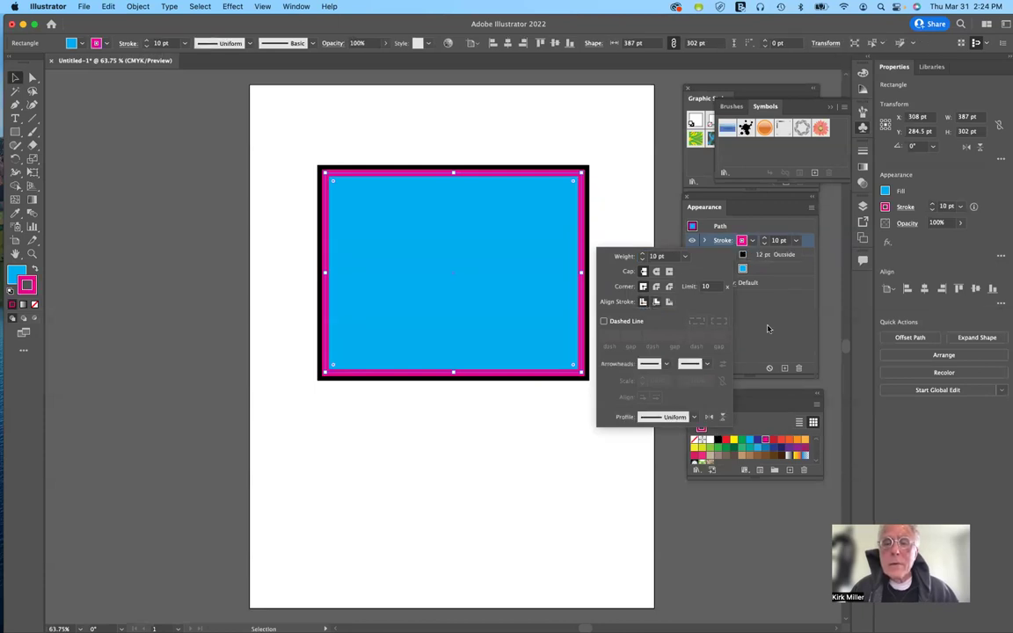
pyautogui.click(561, 252)
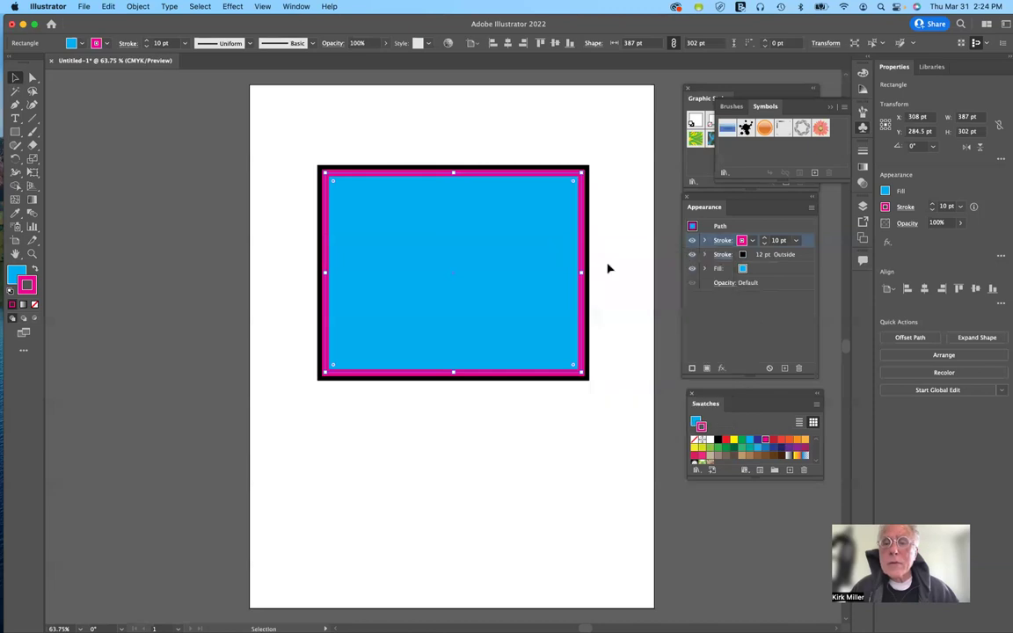
# - Align the black stroke to the centre of the path and the magenta stroke to the outside
pyautogui.click(722, 254)
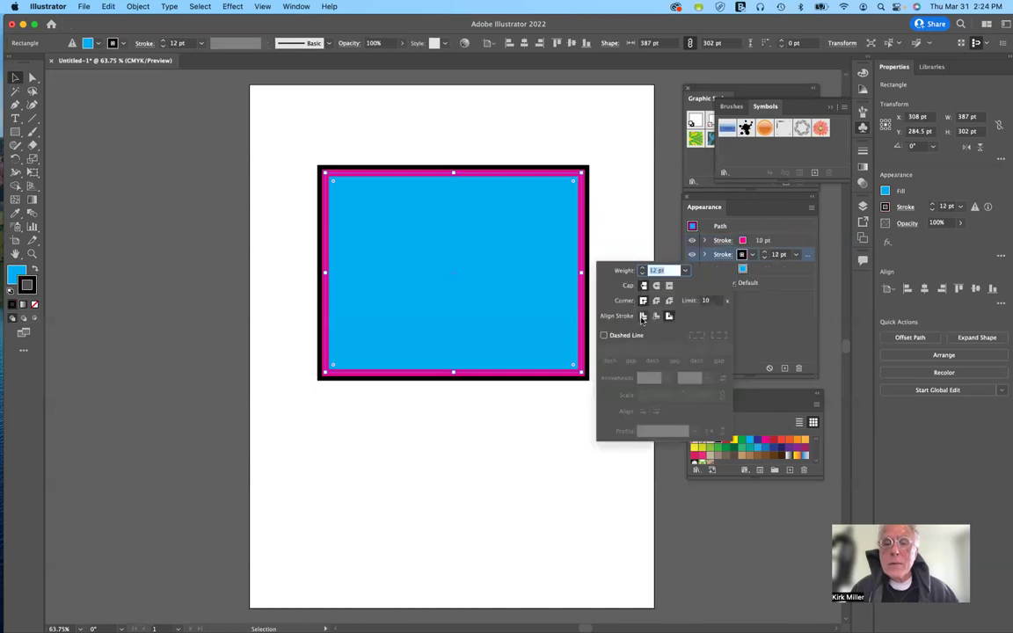
pyautogui.click(642, 317)
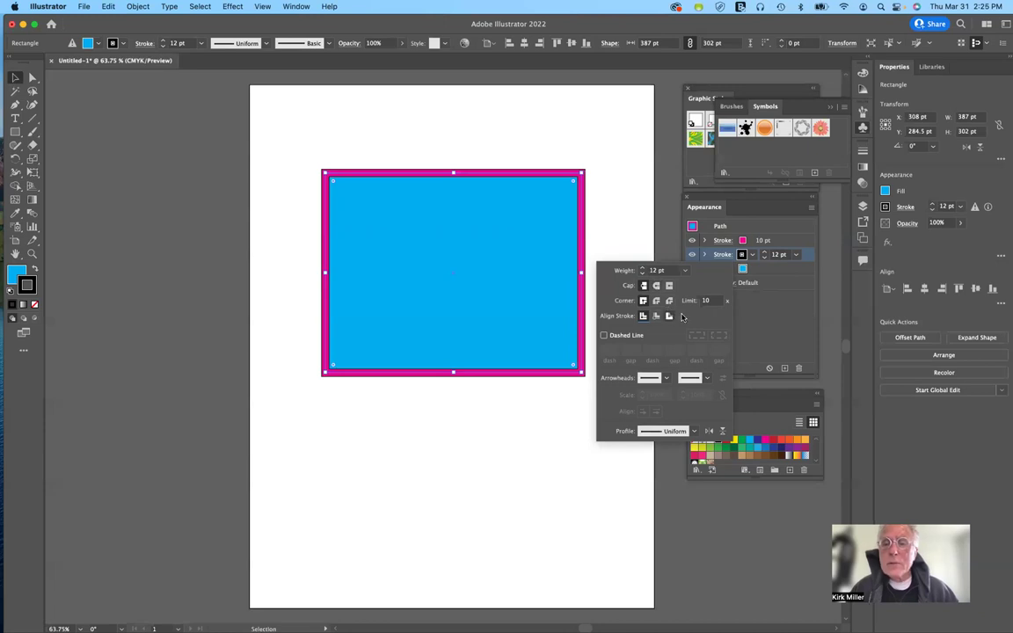
pyautogui.click(722, 240)
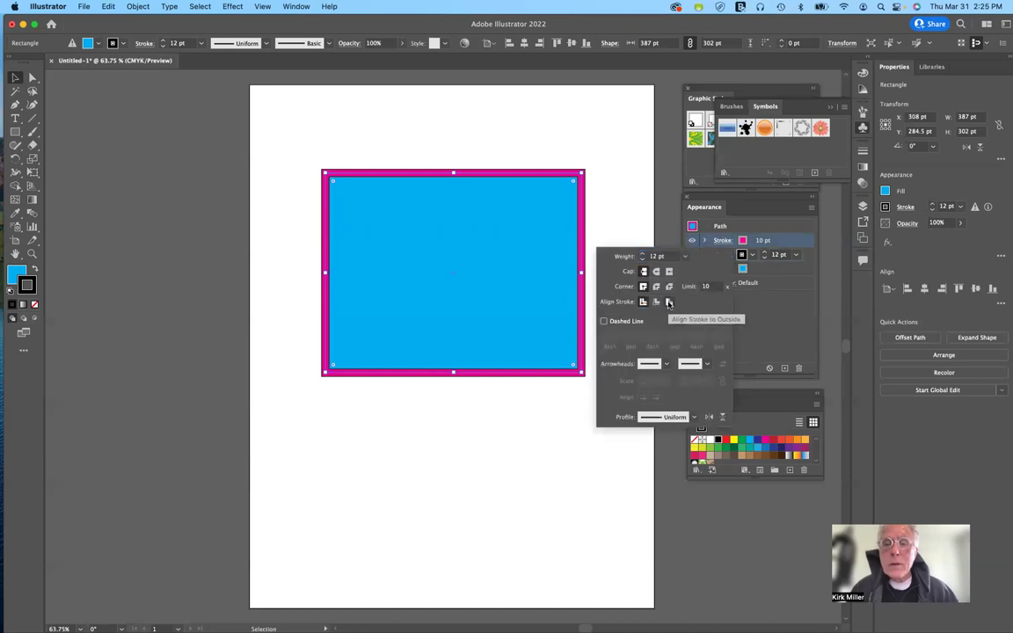
pyautogui.click(668, 301)
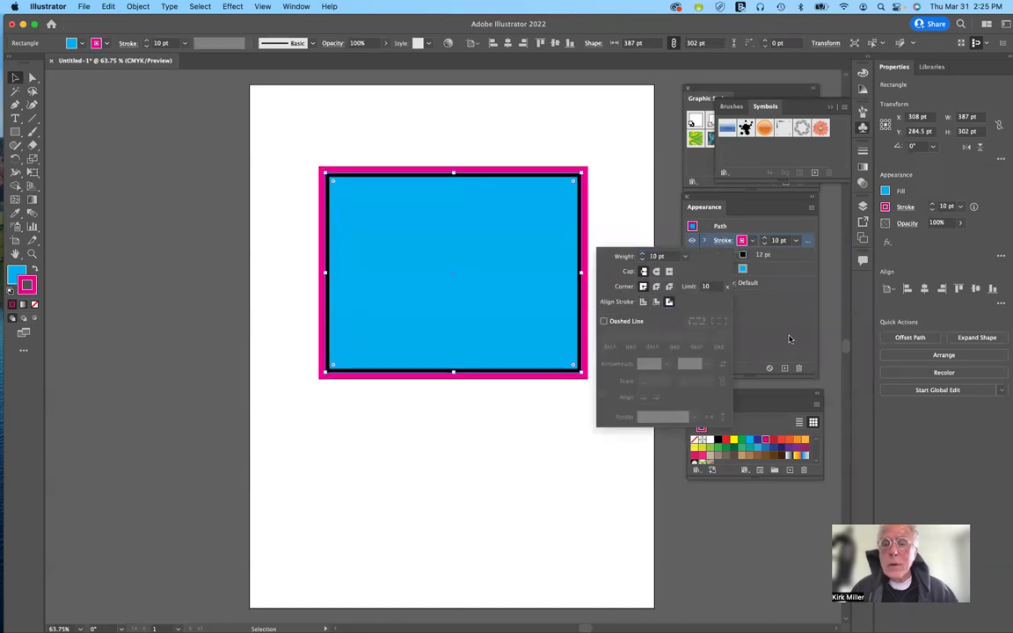
pyautogui.click(529, 266)
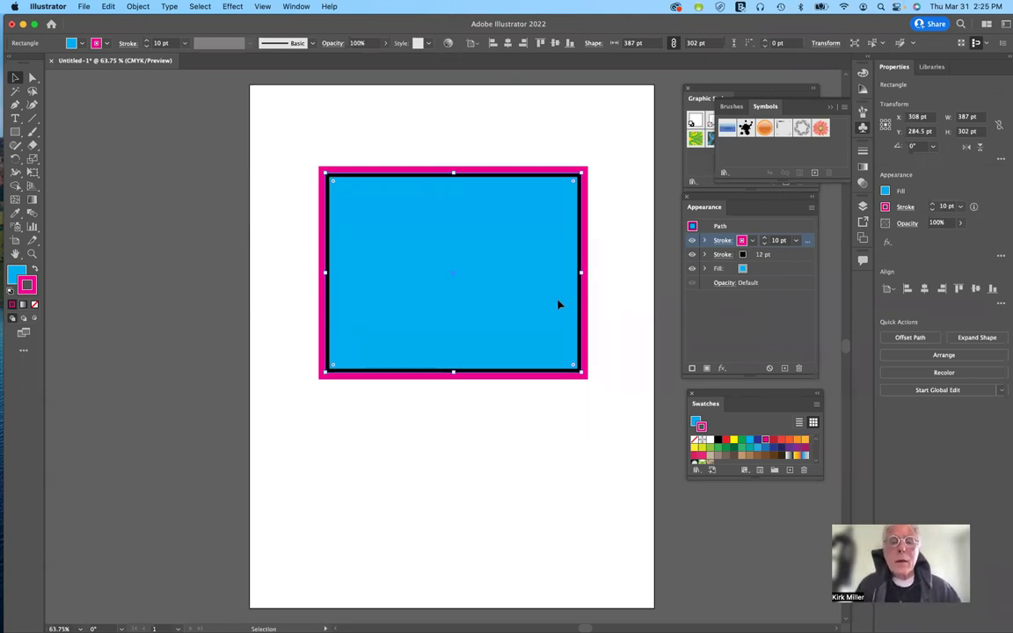
# - Add a second fill above the rectangle's blue fill, give it the brown scroll pattern swatch, and deselect the rectangle
pyautogui.click(726, 270)
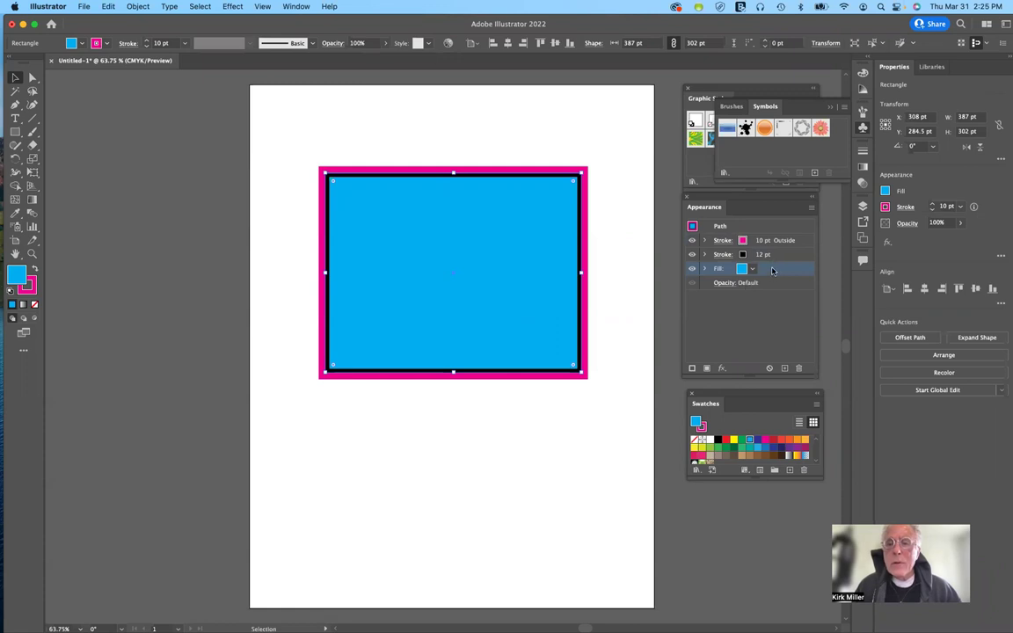
pyautogui.click(706, 368)
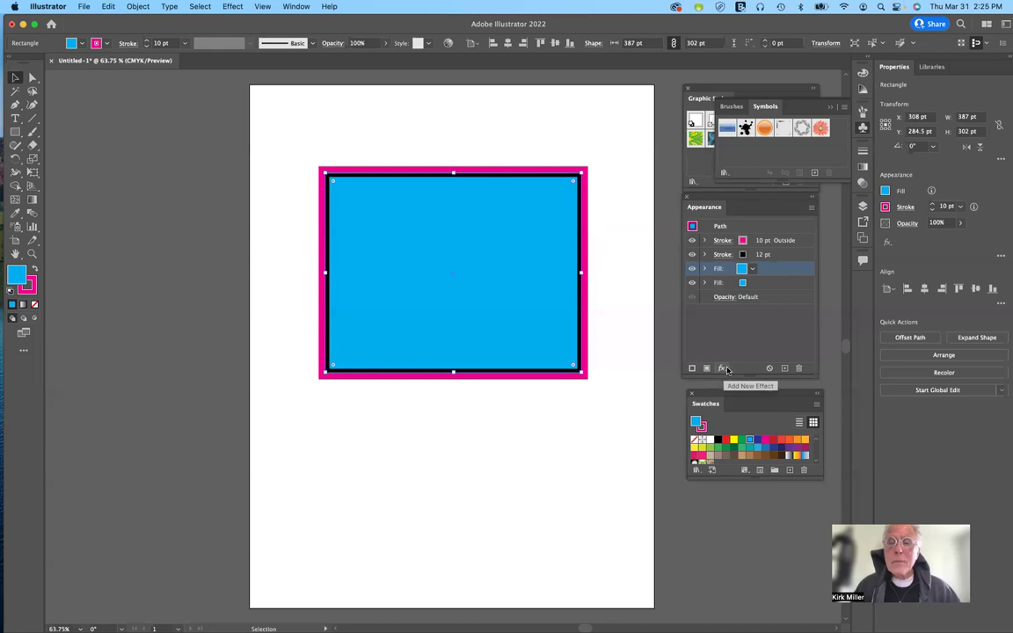
pyautogui.click(741, 270)
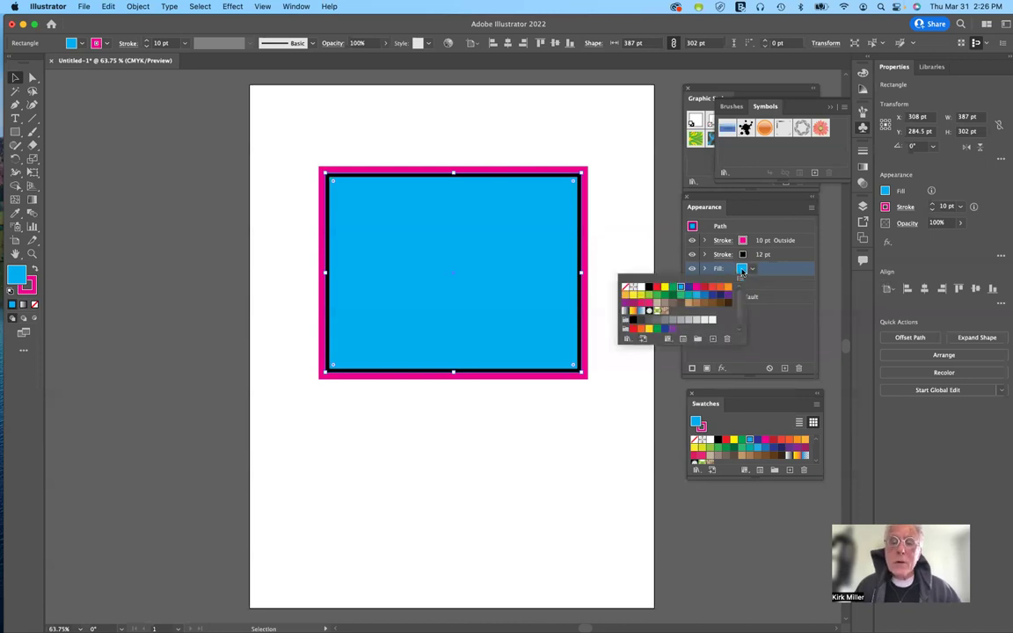
pyautogui.click(665, 315)
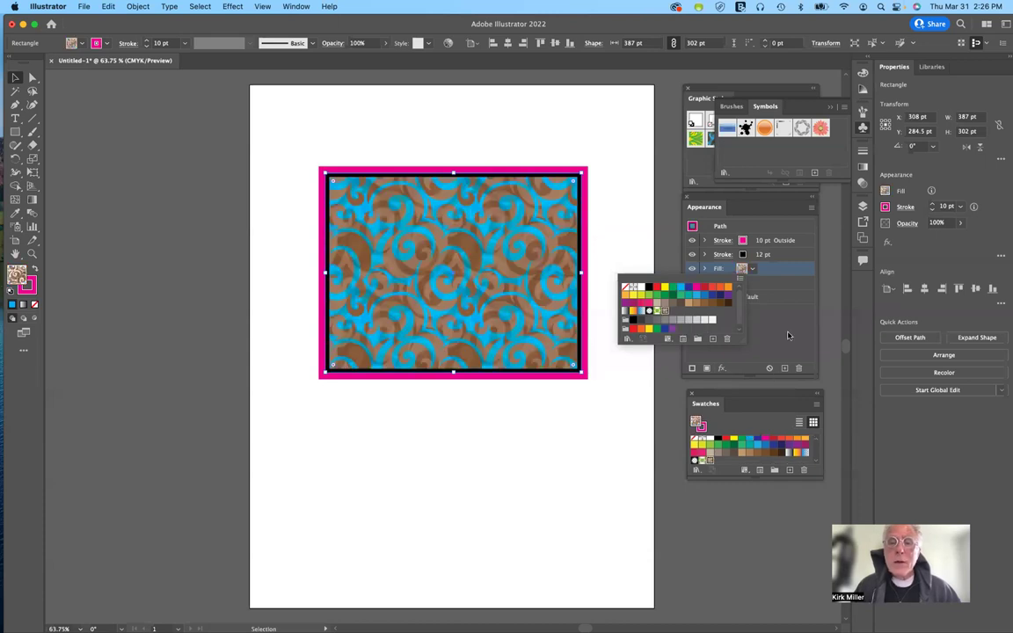
pyautogui.click(605, 370)
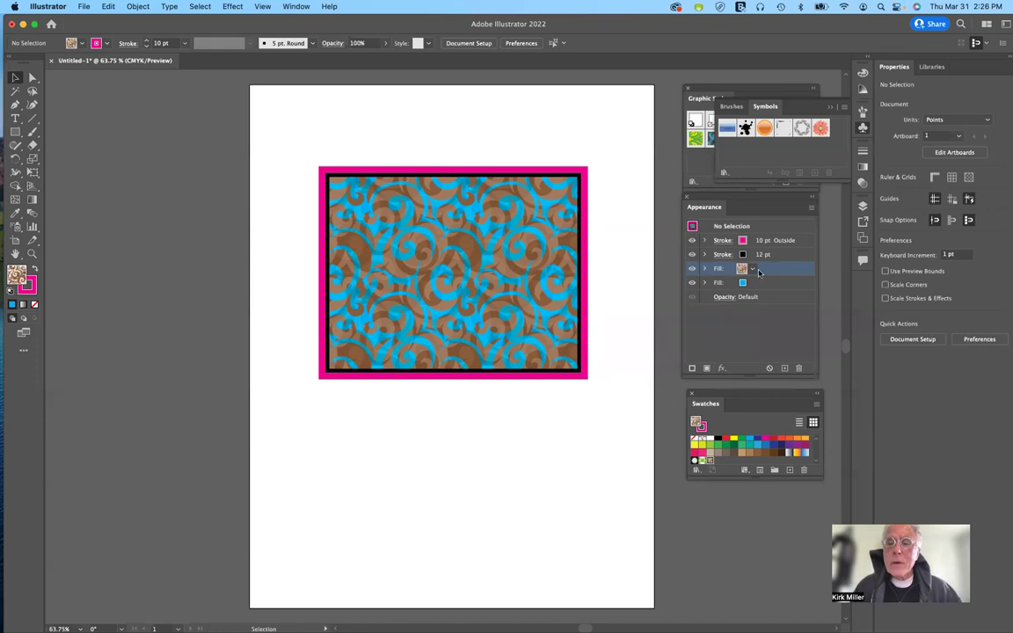
# - Duplicate the patterned fill with nothing selected, give the upper copy the round black-and-white vignette swatch, and inspect its entry
pyautogui.click(771, 342)
pyautogui.click(785, 277)
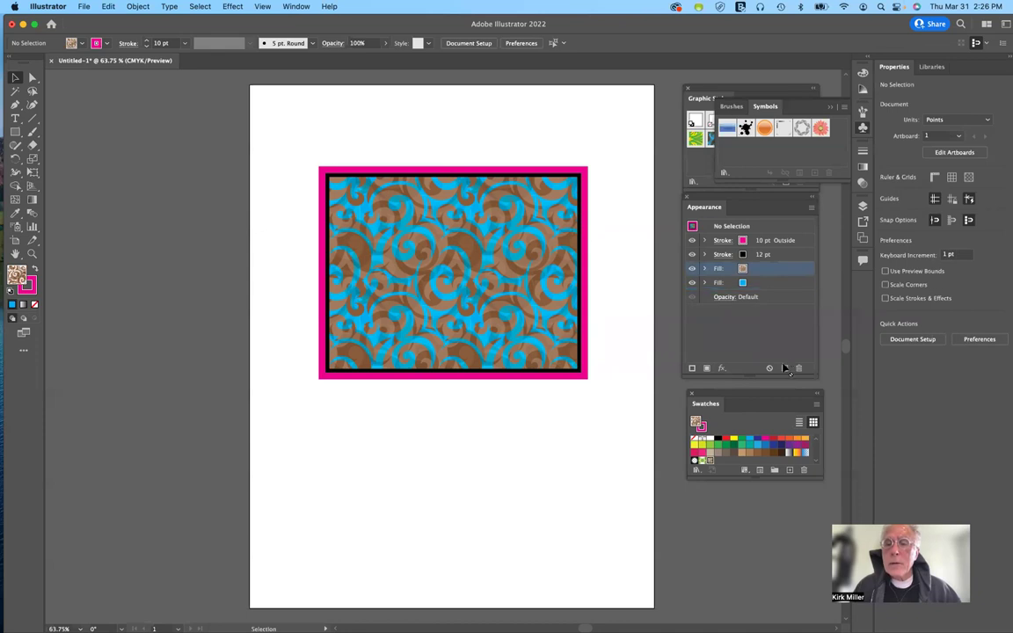
pyautogui.click(784, 367)
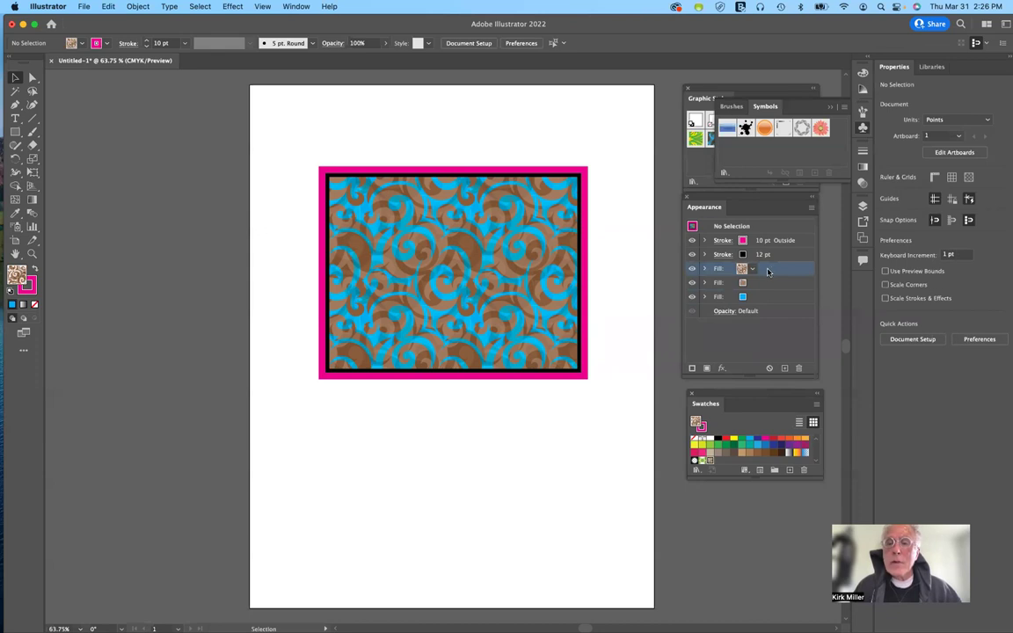
pyautogui.click(743, 269)
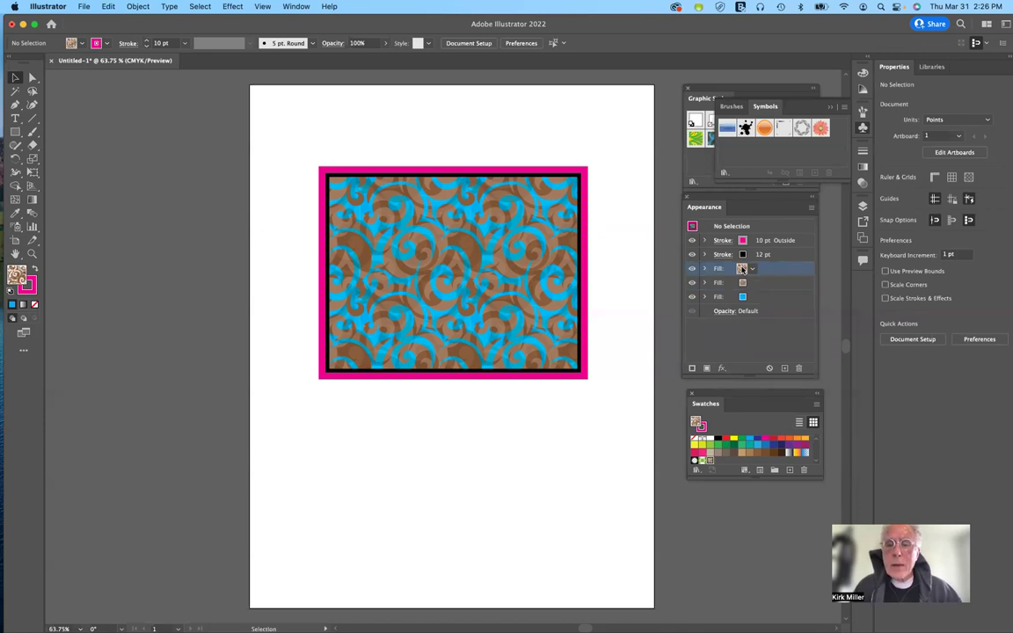
pyautogui.click(744, 269)
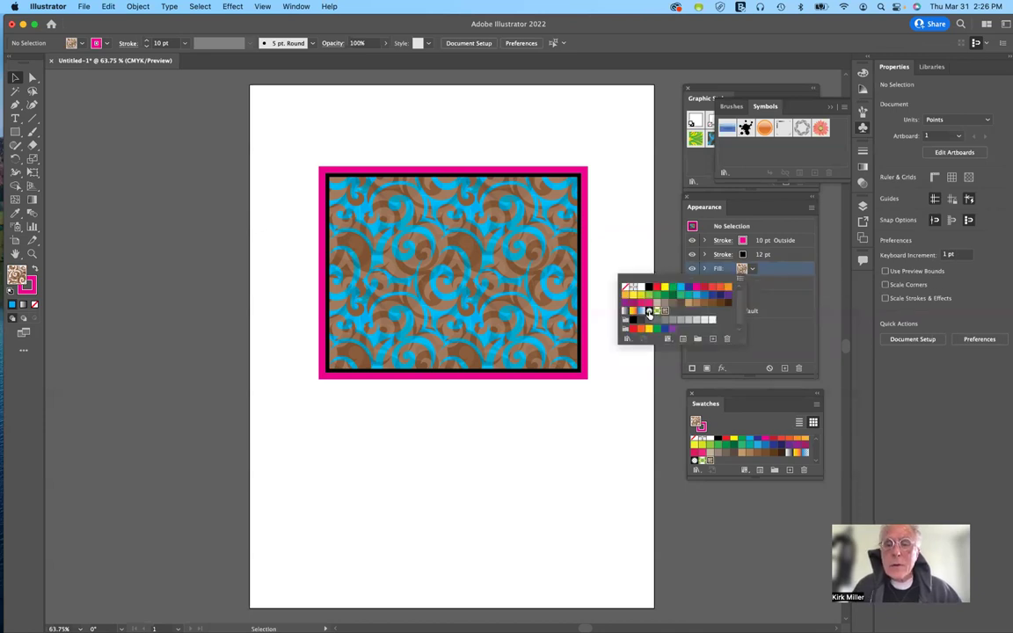
pyautogui.click(649, 311)
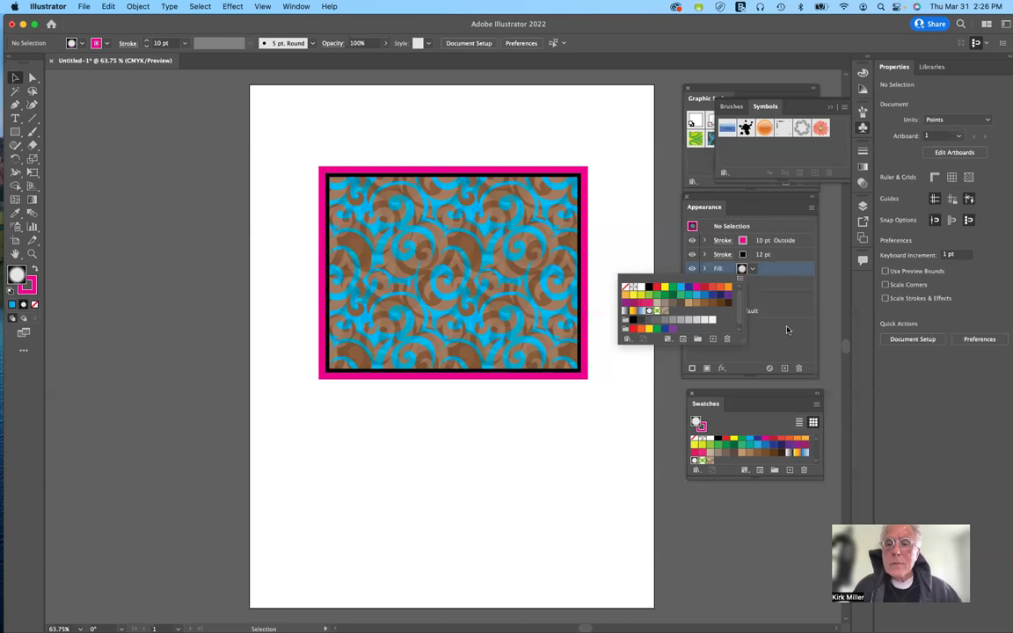
pyautogui.click(787, 331)
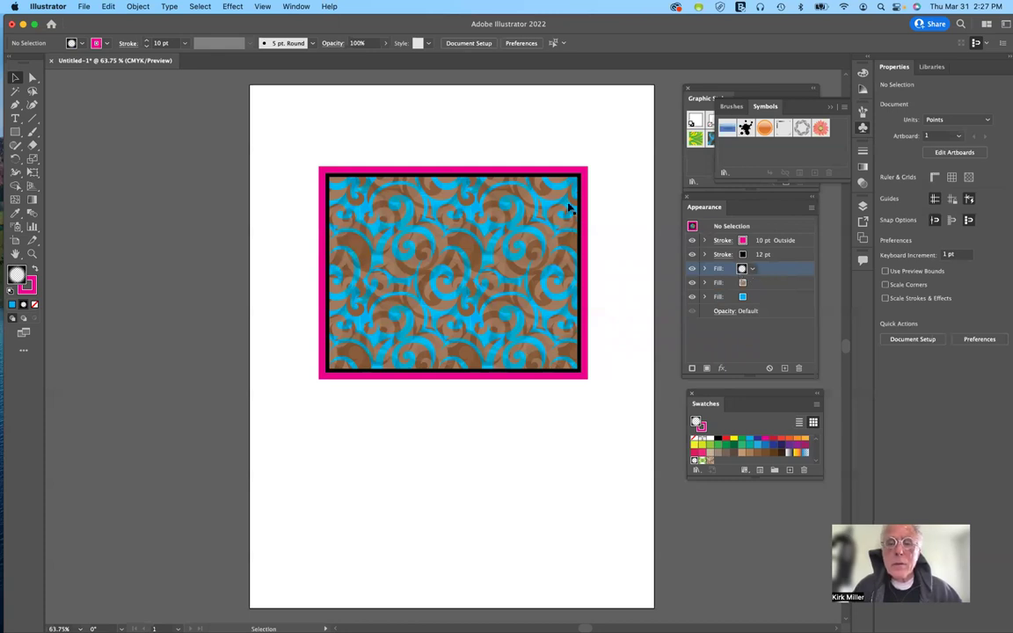
pyautogui.click(703, 269)
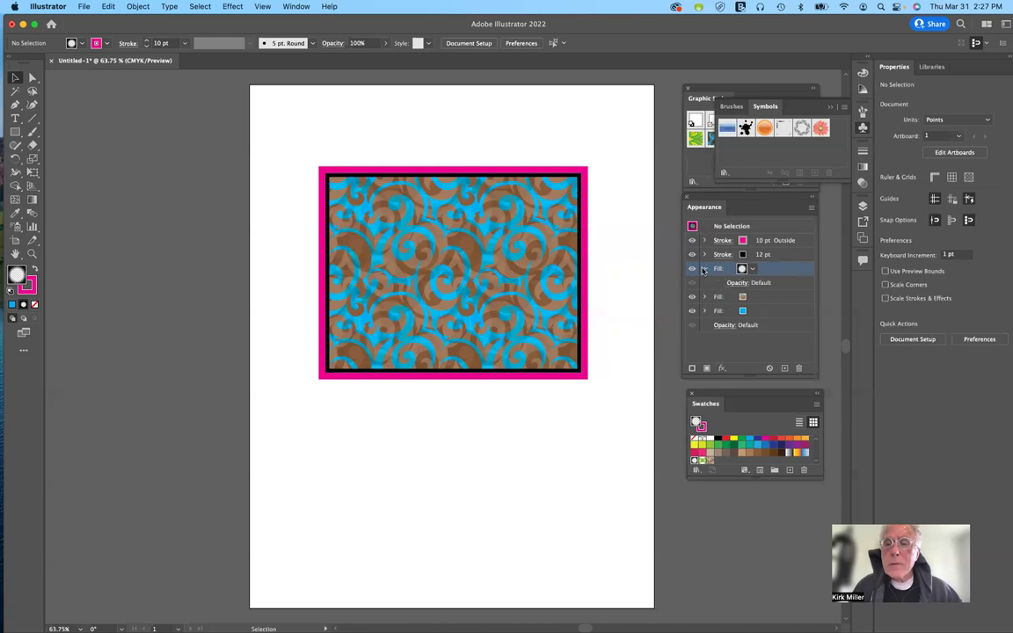
pyautogui.click(703, 268)
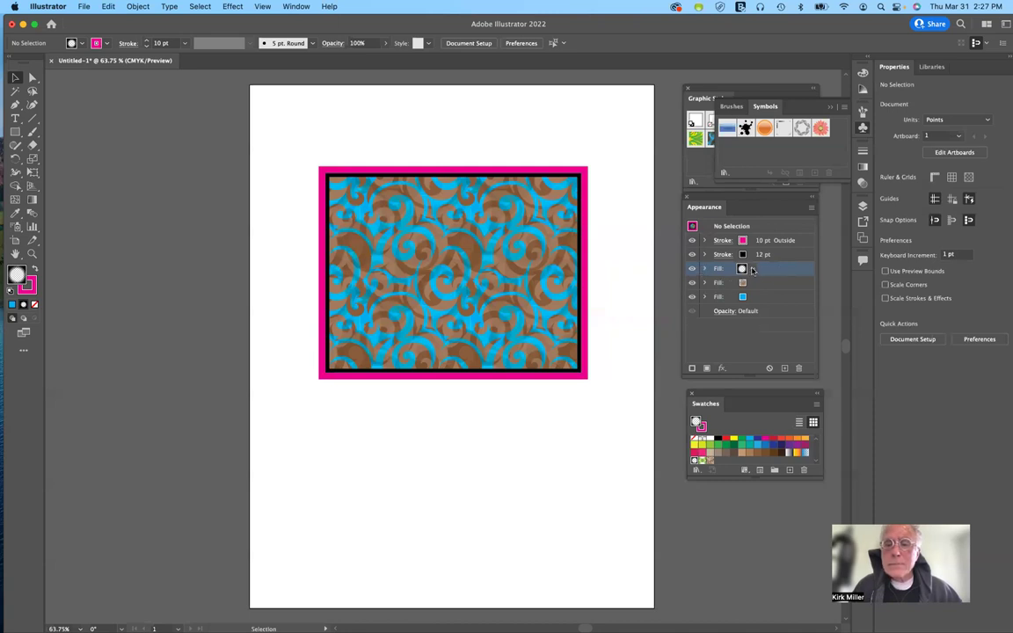
# - With nothing selected, replace the top fill's vignette swatch with the orange-yellow gradient swatch
pyautogui.click(751, 269)
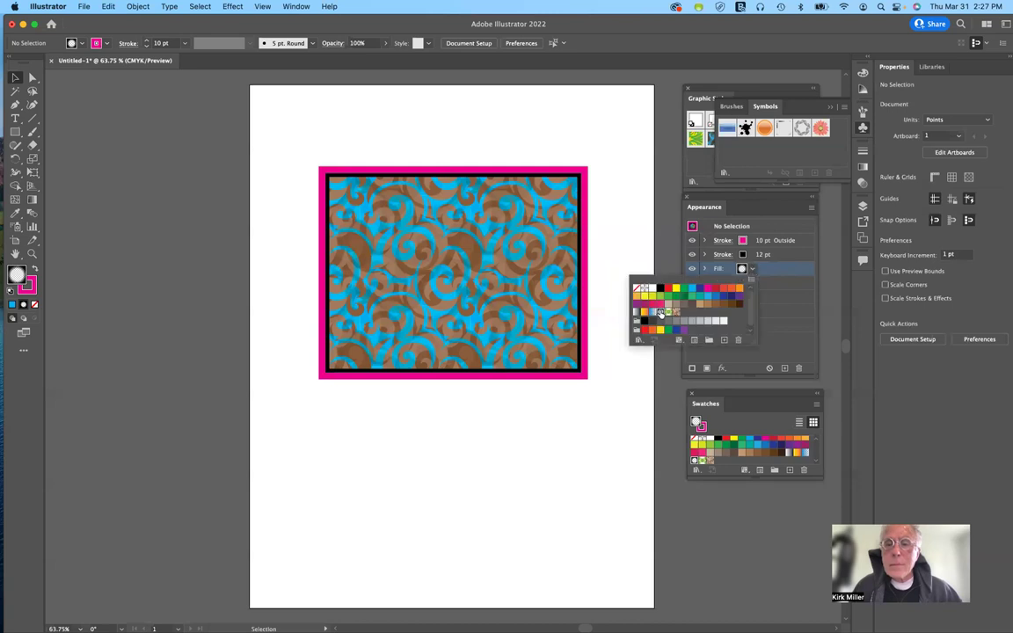
pyautogui.click(776, 301)
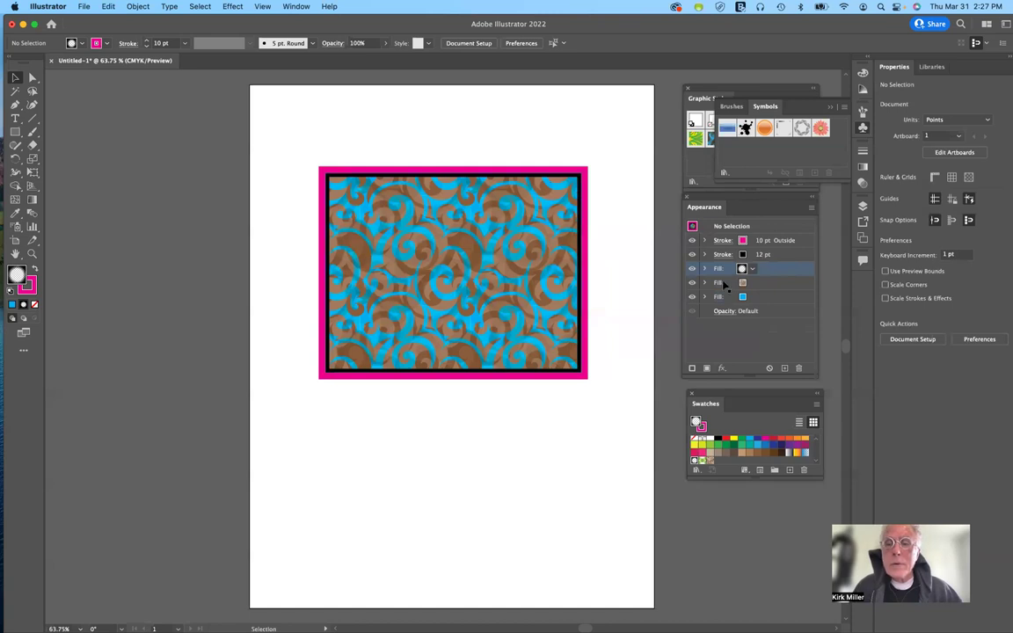
pyautogui.click(784, 328)
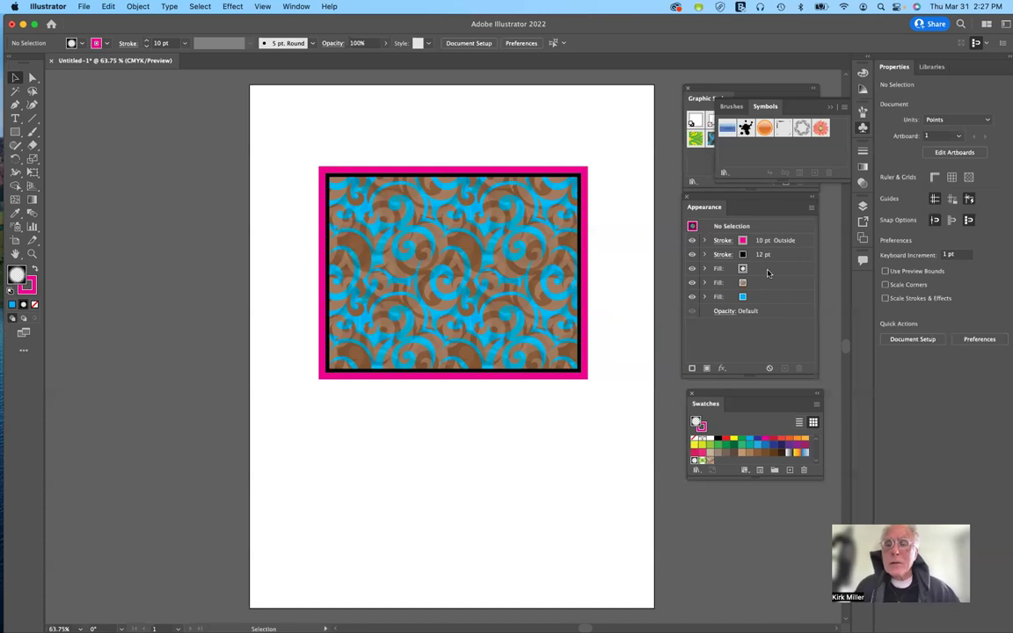
pyautogui.click(746, 269)
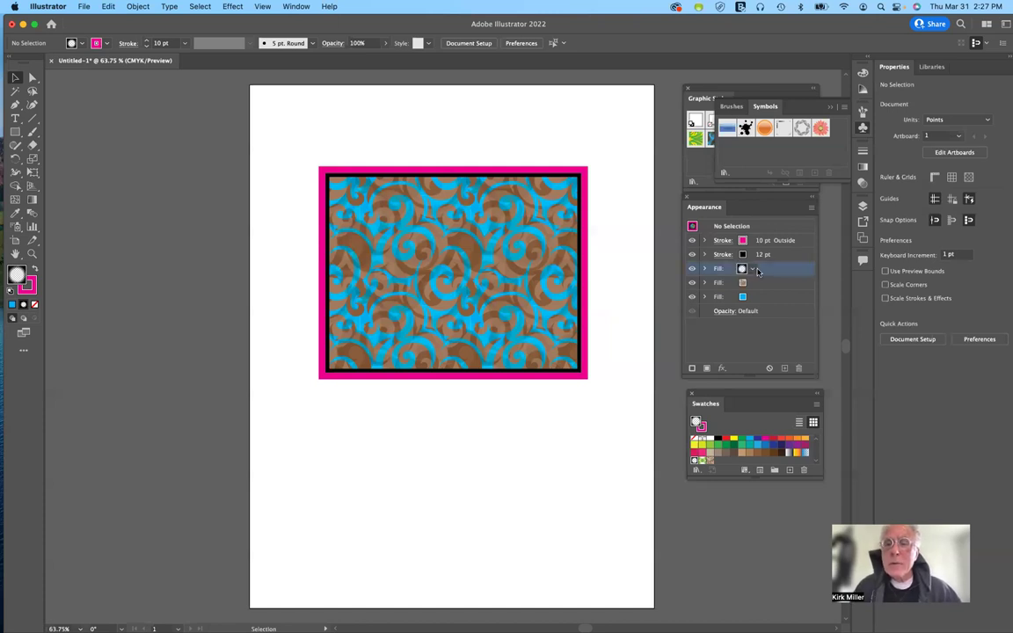
pyautogui.click(751, 269)
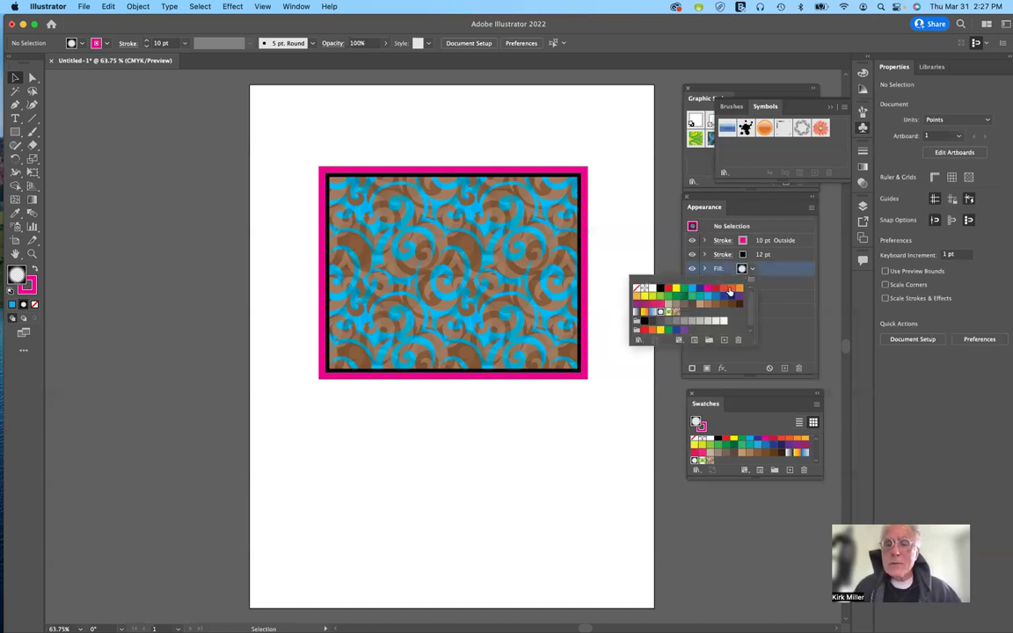
pyautogui.click(651, 325)
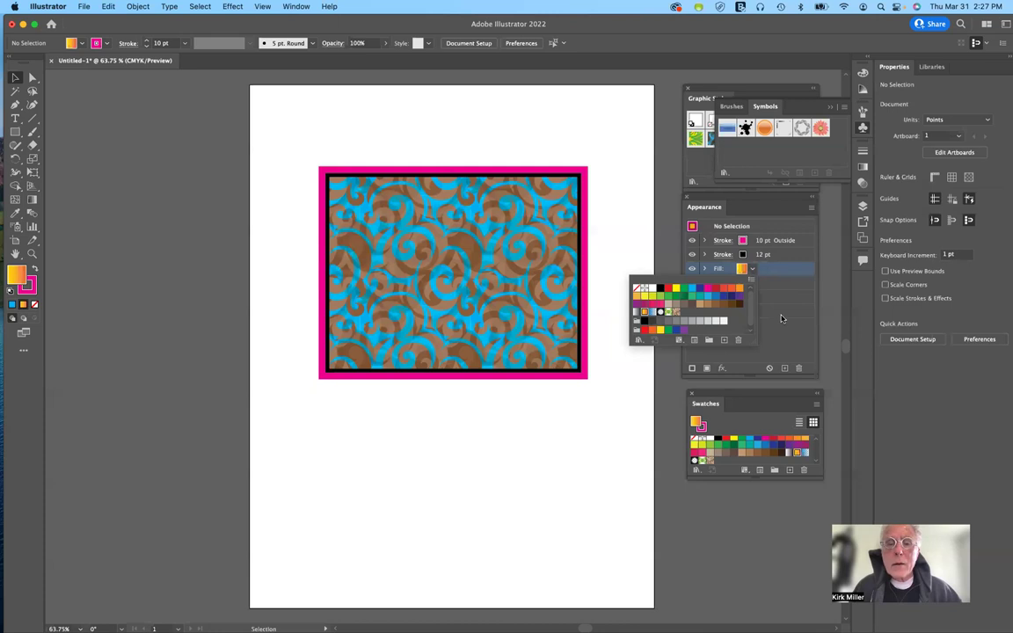
pyautogui.click(781, 318)
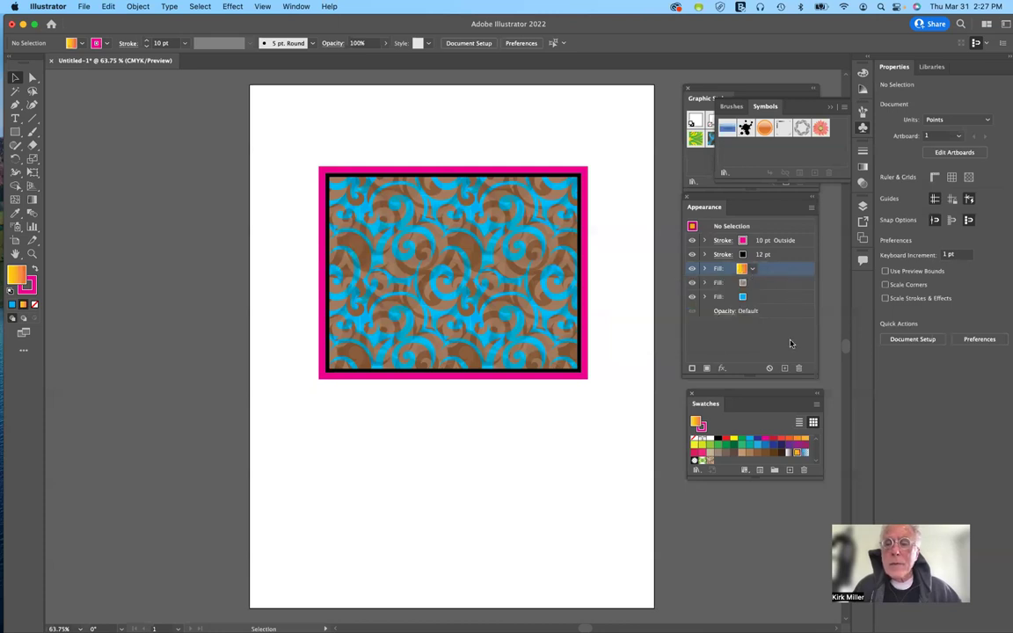
pyautogui.click(779, 321)
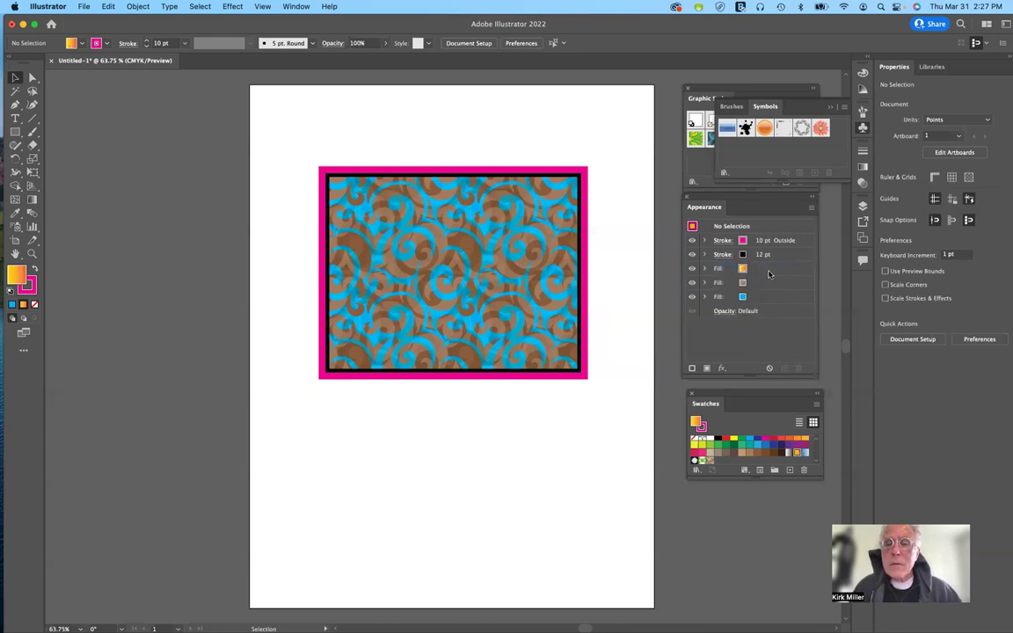
# - Lower the opacity of the orange-yellow gradient fill to 40% and collapse its entry
pyautogui.click(752, 272)
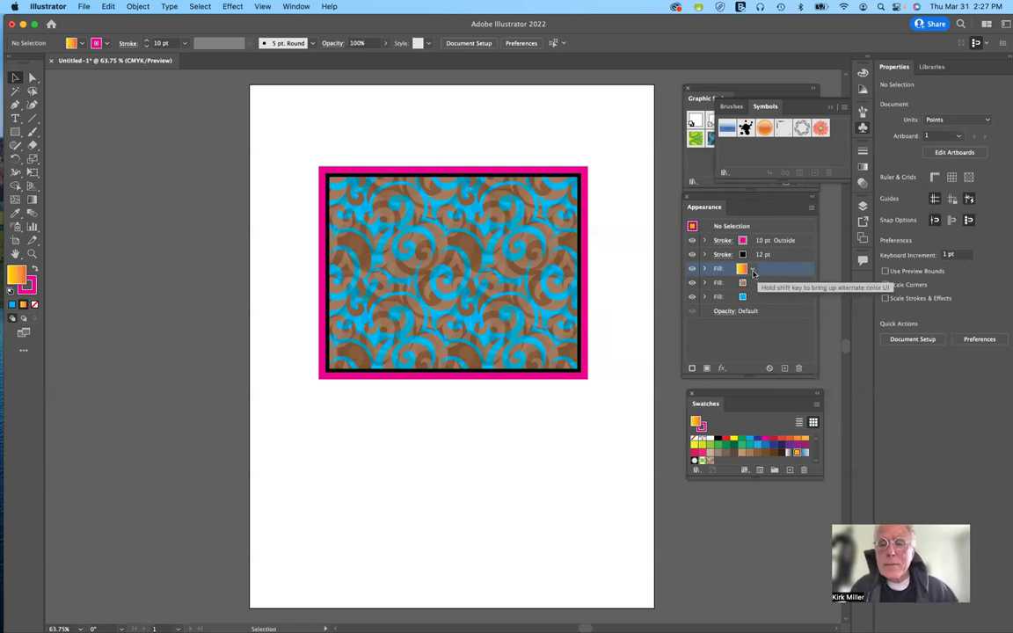
pyautogui.click(753, 271)
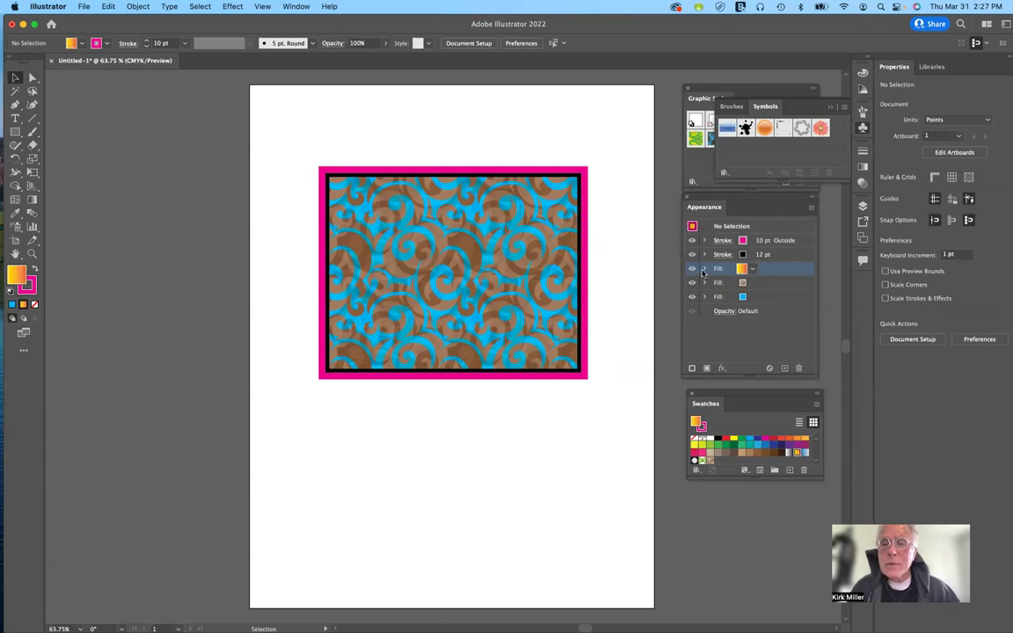
pyautogui.click(703, 269)
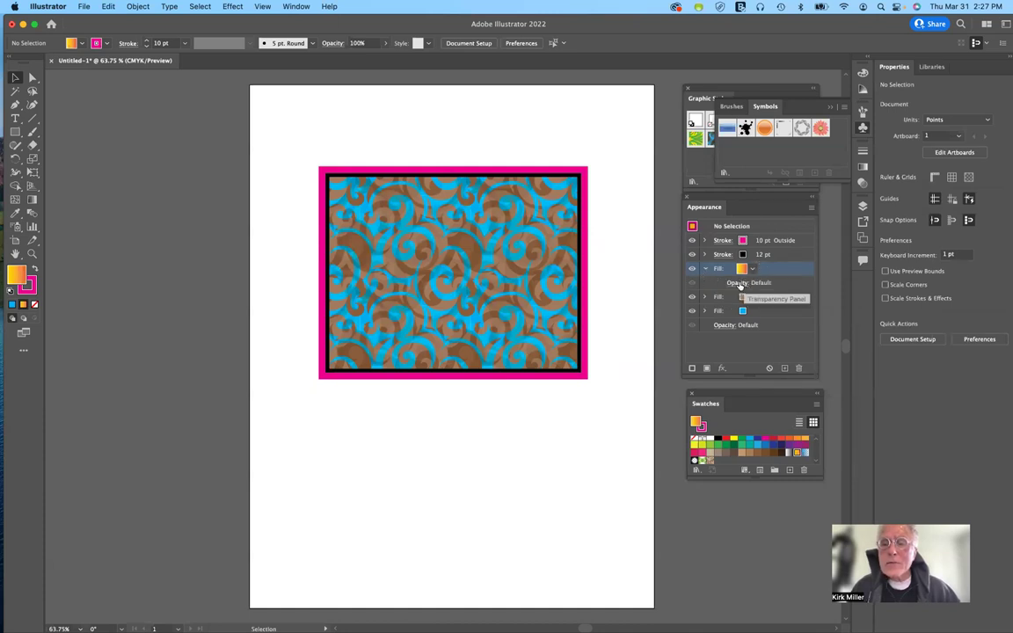
pyautogui.click(740, 283)
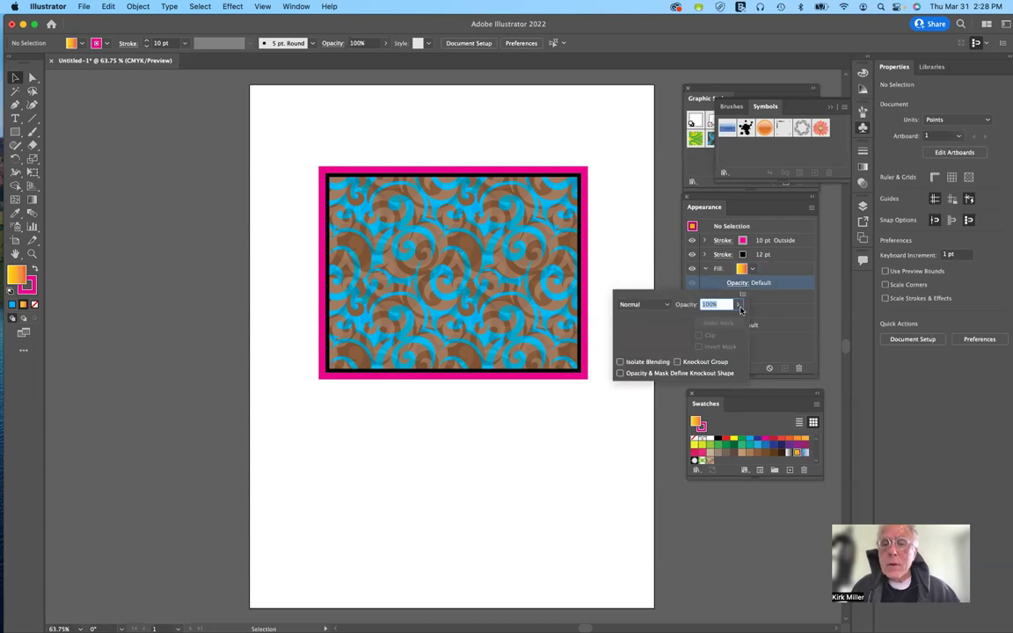
pyautogui.click(738, 305)
pyautogui.moveTo(734, 318); pyautogui.dragTo(711, 319)
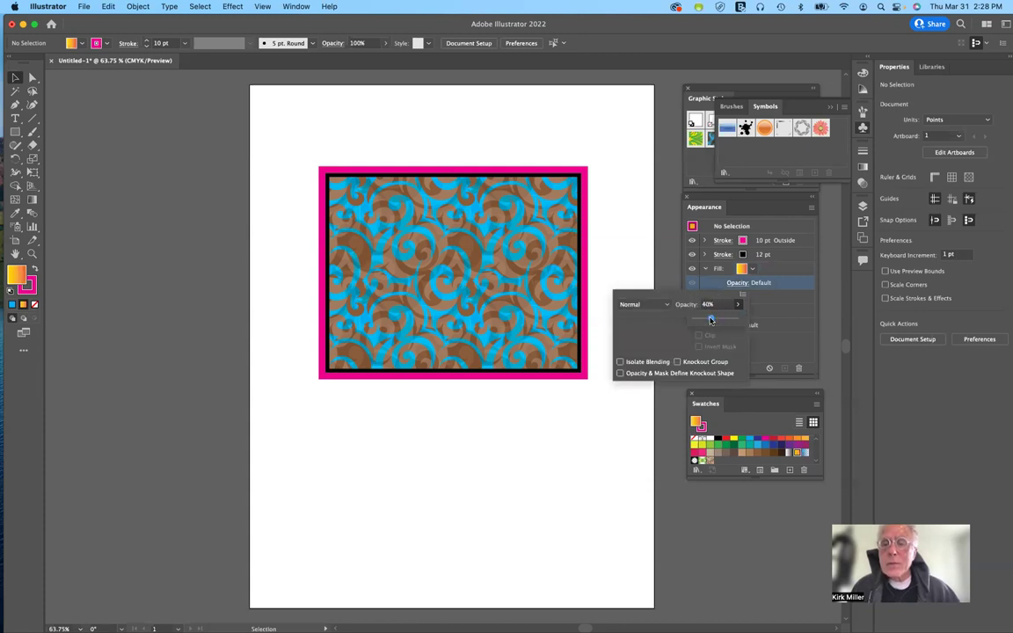
pyautogui.press('Return')
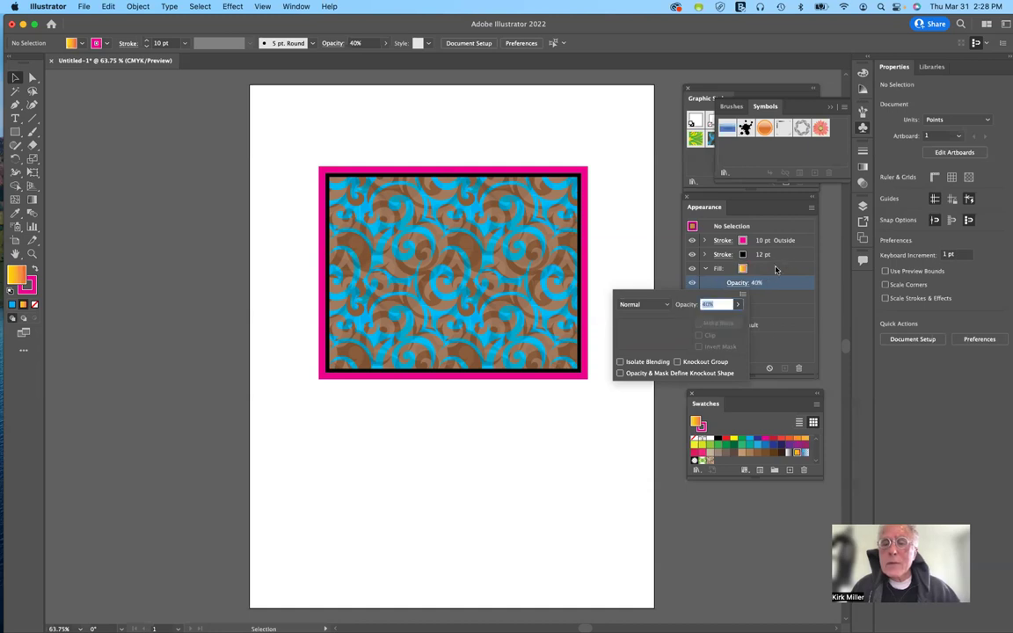
pyautogui.click(776, 269)
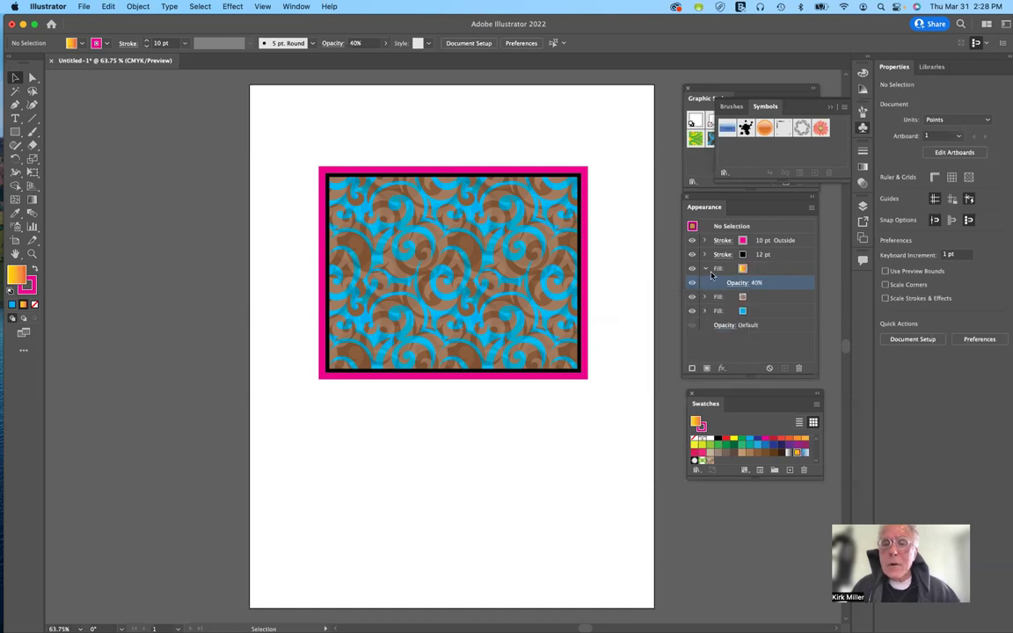
pyautogui.click(717, 269)
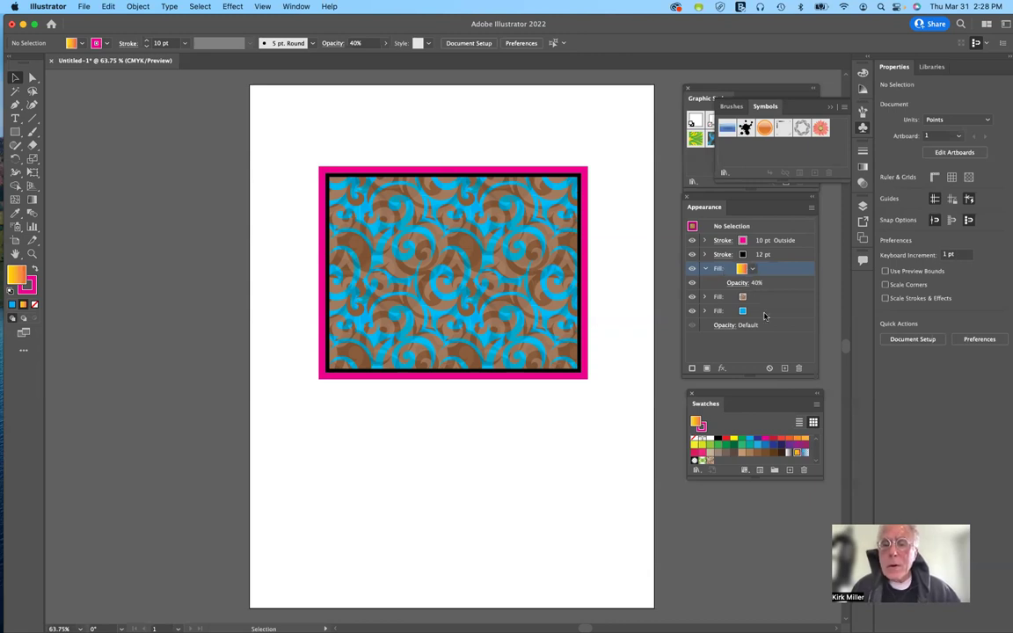
pyautogui.click(762, 358)
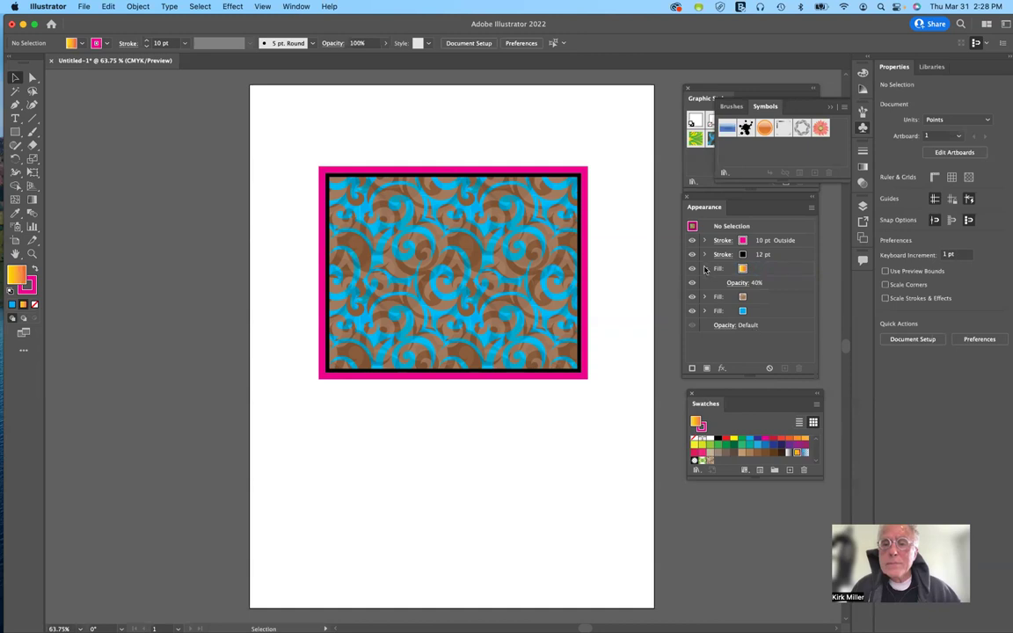
pyautogui.click(704, 268)
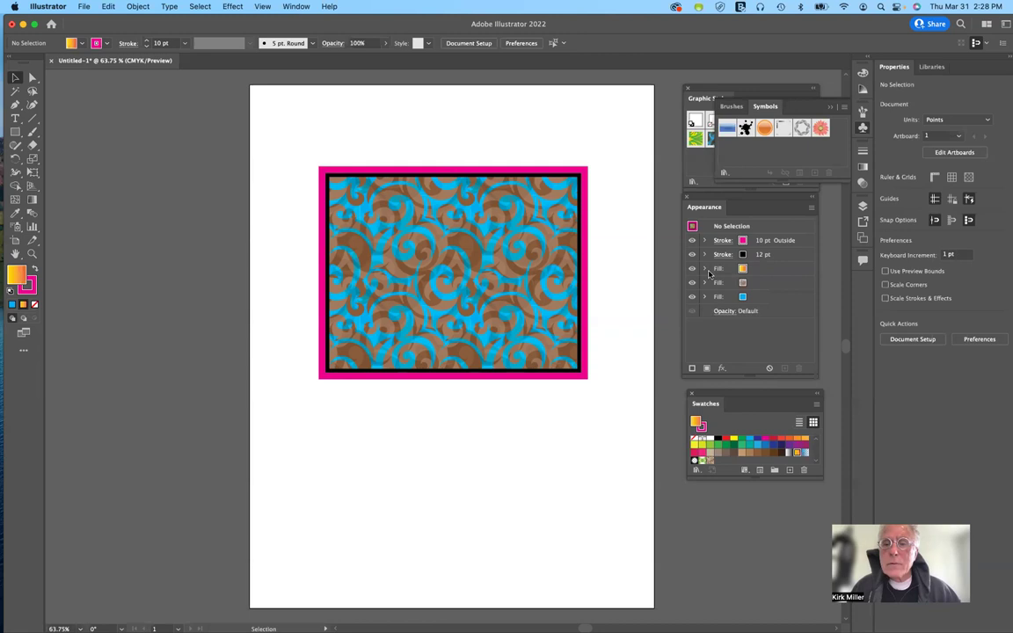
# - Move the orange-yellow gradient fill below the brown scroll pattern fill in the appearance stack
pyautogui.click(693, 269)
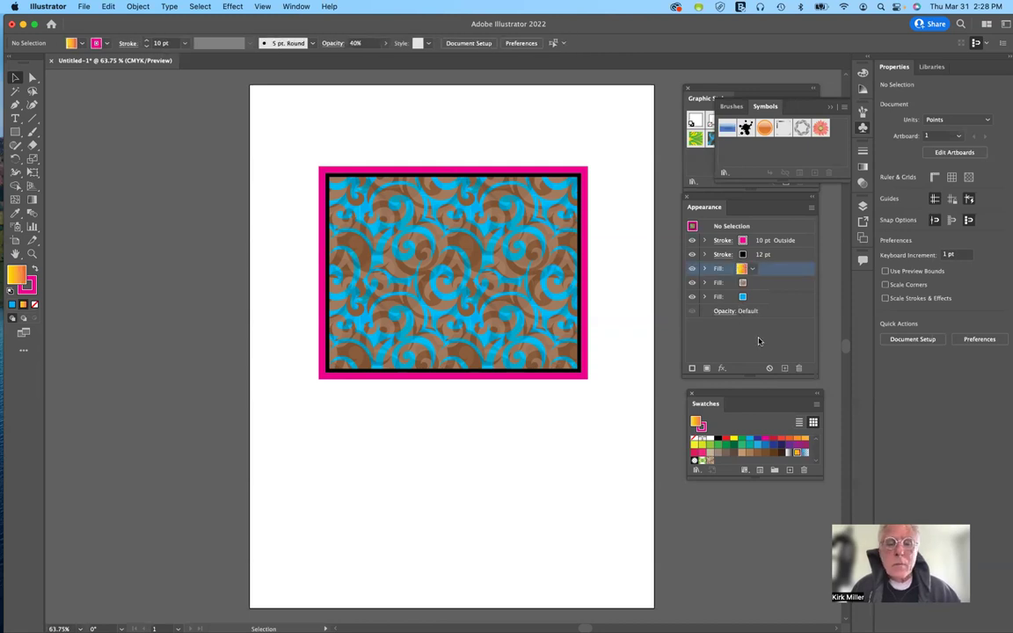
pyautogui.click(752, 284)
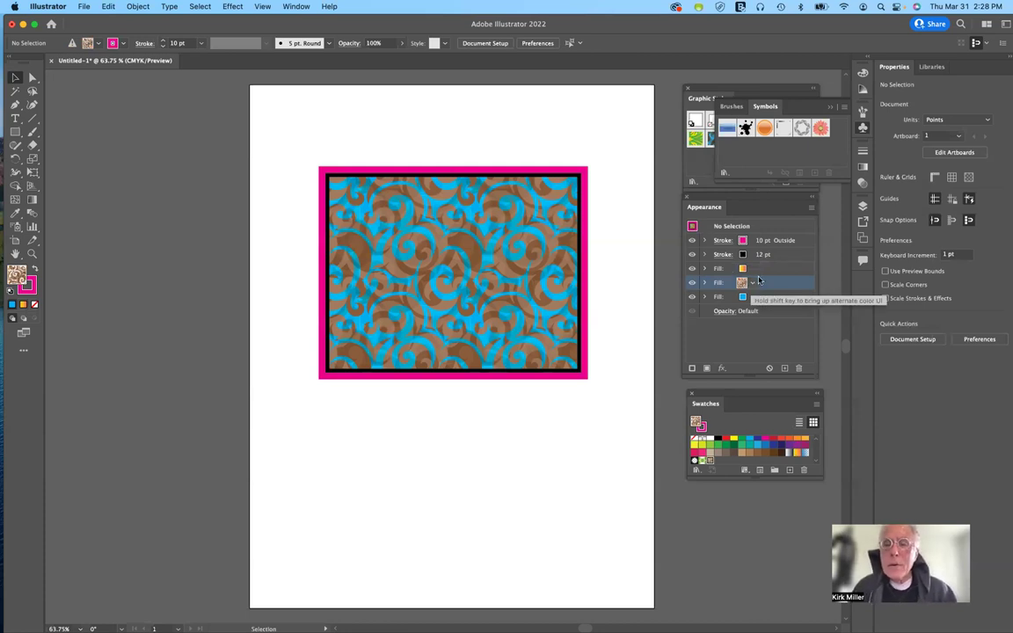
pyautogui.click(771, 270)
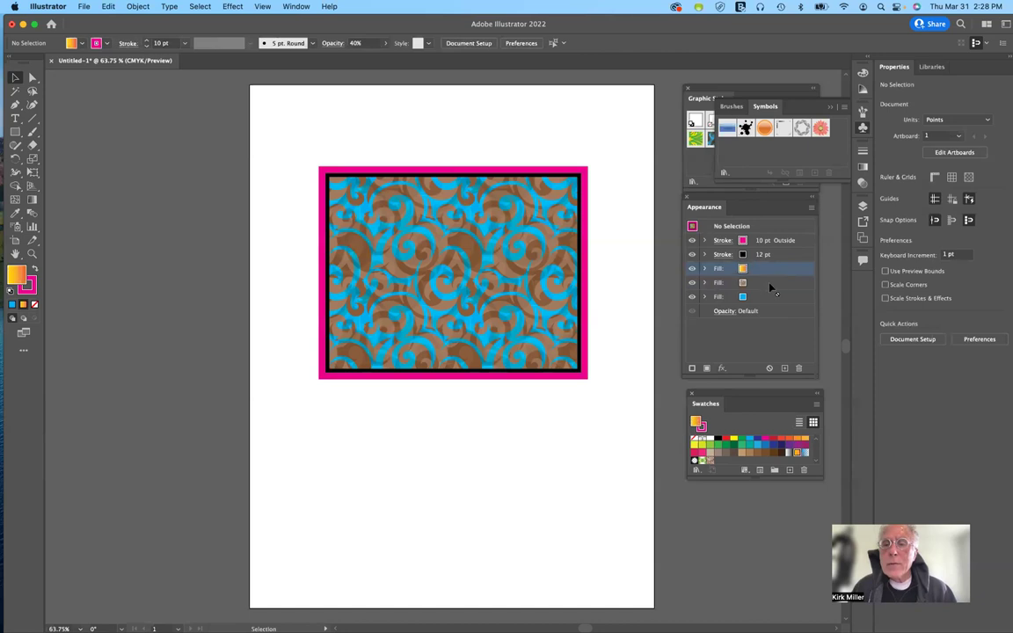
pyautogui.moveTo(768, 287); pyautogui.dragTo(767, 290)
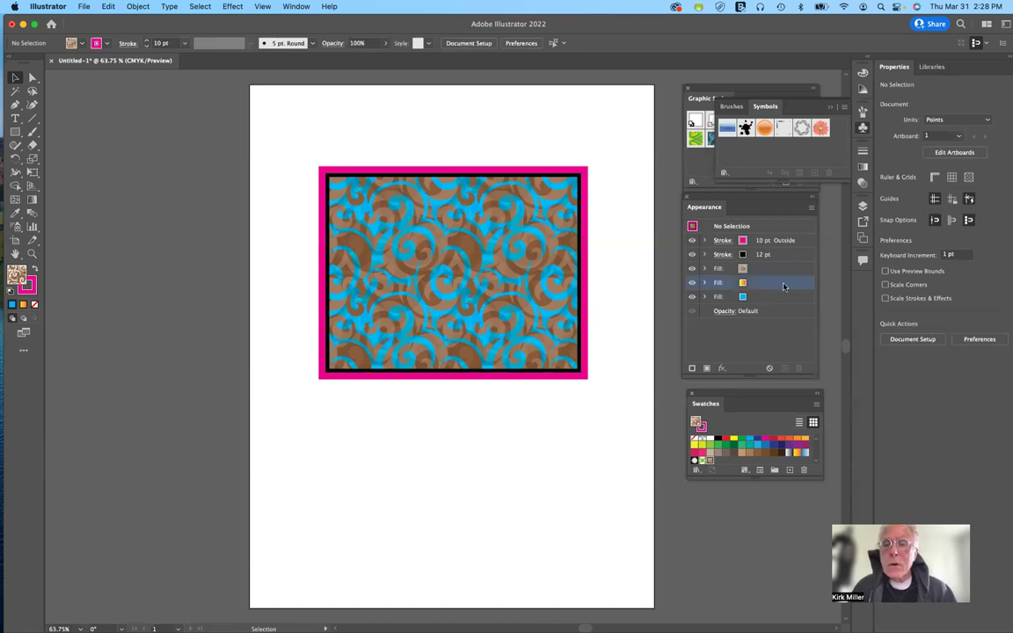
pyautogui.click(770, 285)
pyautogui.click(797, 342)
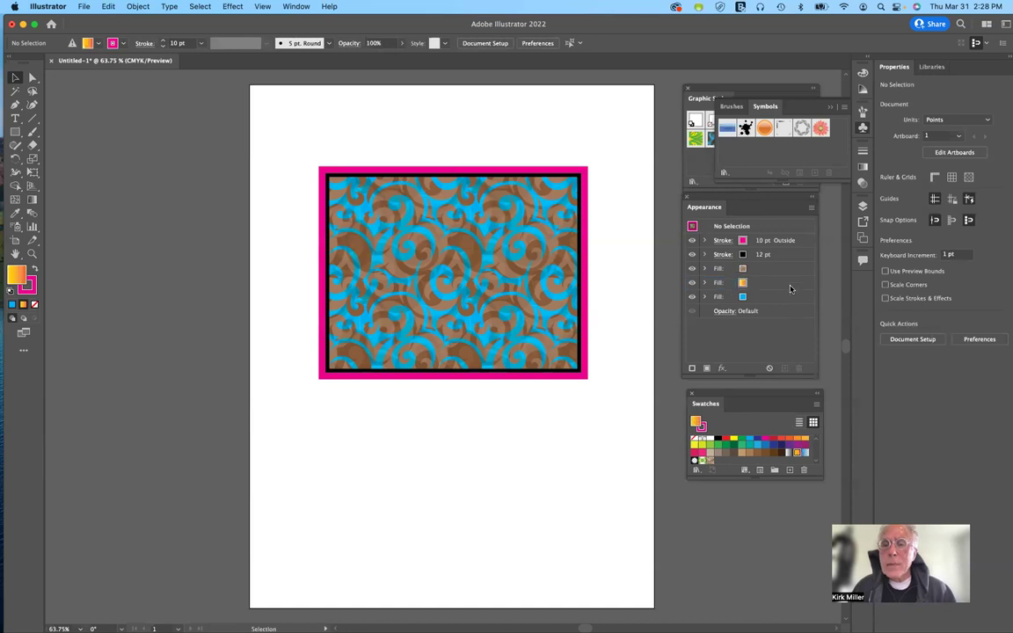
# - Move the orange-yellow gradient fill back above the brown scroll pattern fill and check its opacity entry
pyautogui.click(789, 285)
pyautogui.moveTo(788, 288); pyautogui.dragTo(787, 265)
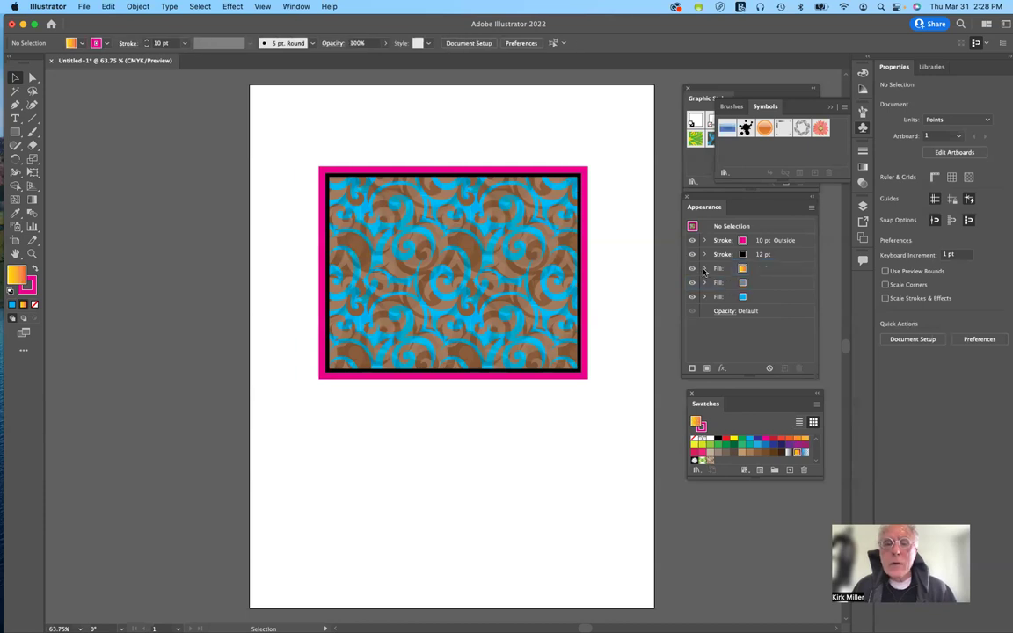
pyautogui.click(703, 269)
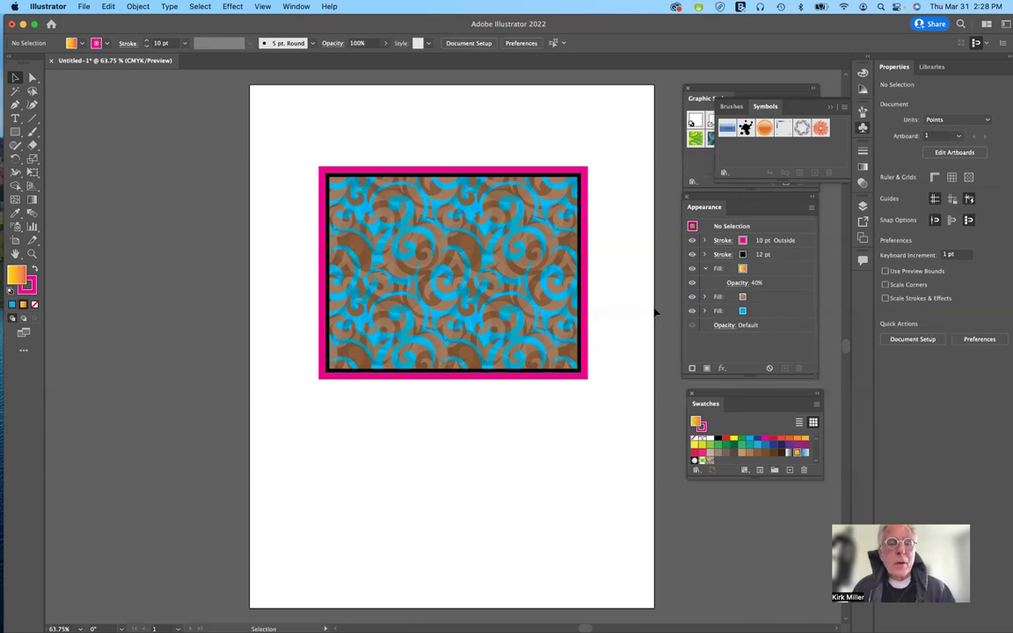
pyautogui.click(703, 268)
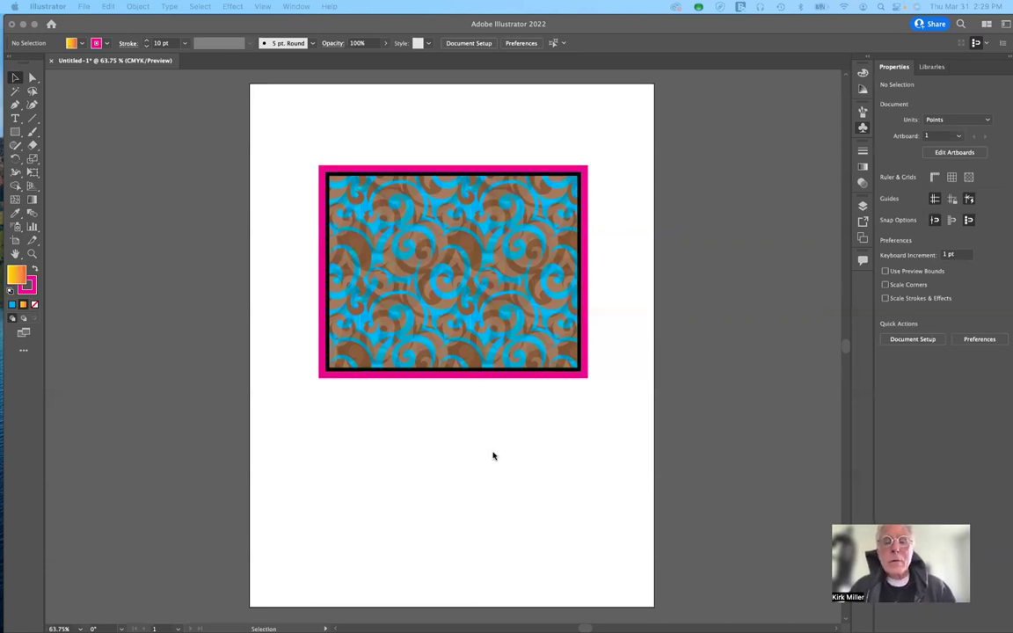
pyautogui.scroll(-1, 494, 455)
pyautogui.scroll(3, 493, 455)
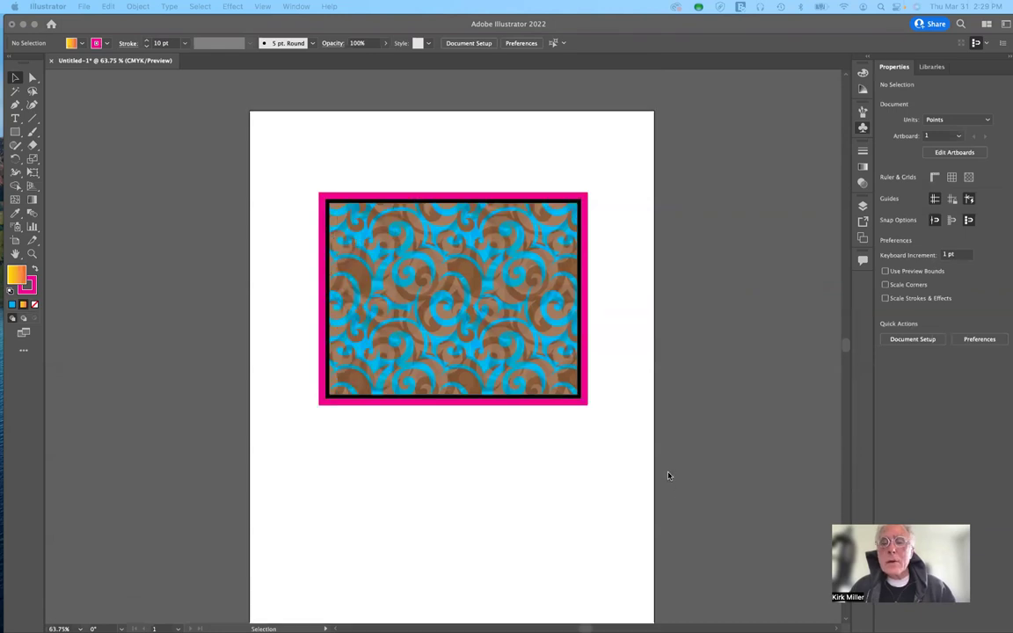
pyautogui.click(677, 399)
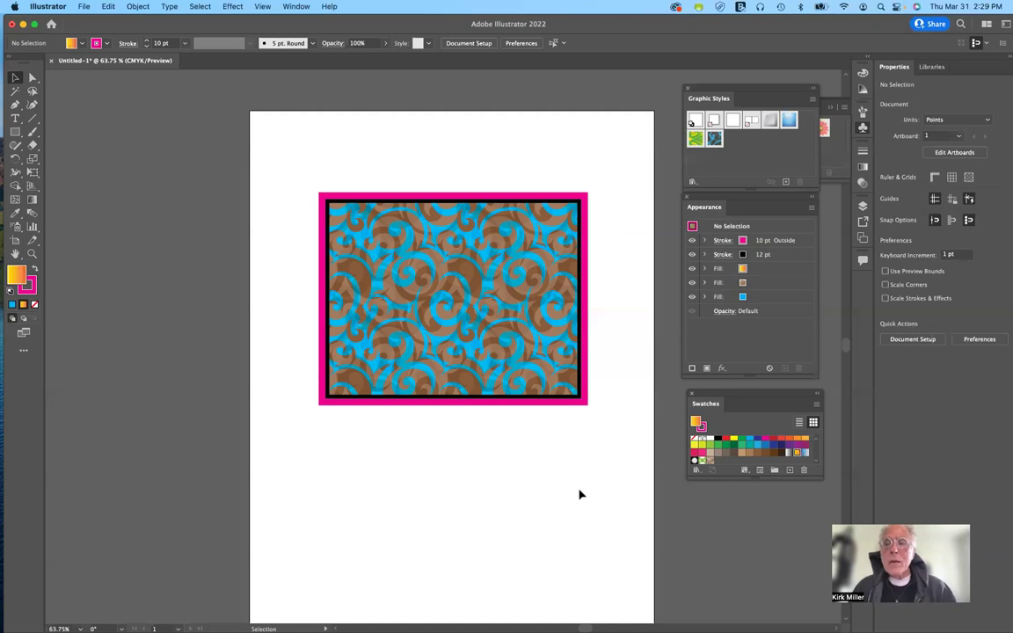
pyautogui.click(714, 121)
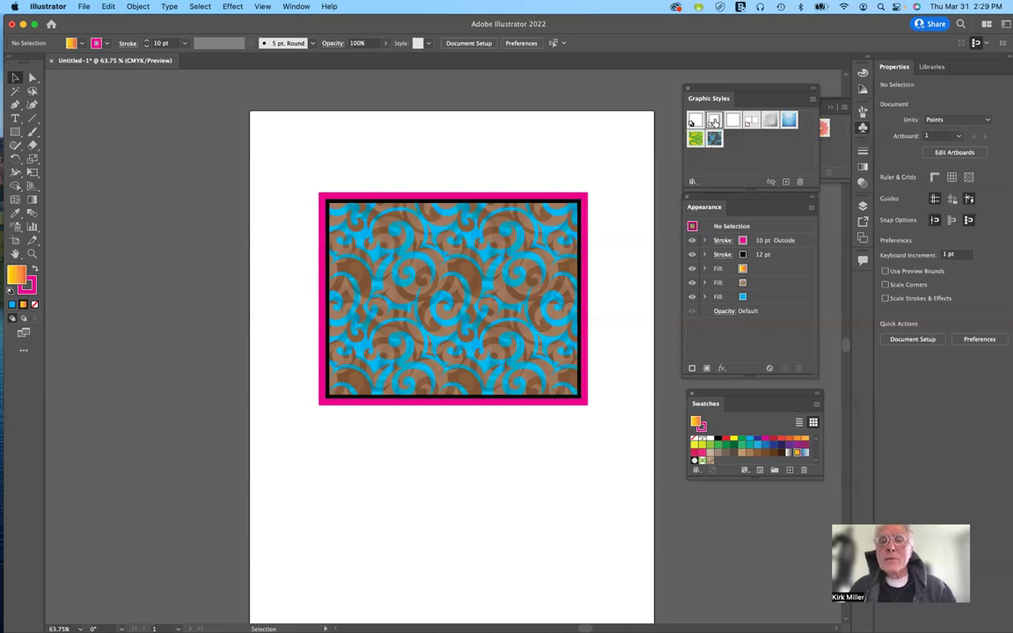
# - Duplicate the rectangle's brown scroll pattern fill and give the upper copy the round black-and-white vignette swatch
pyautogui.click(574, 208)
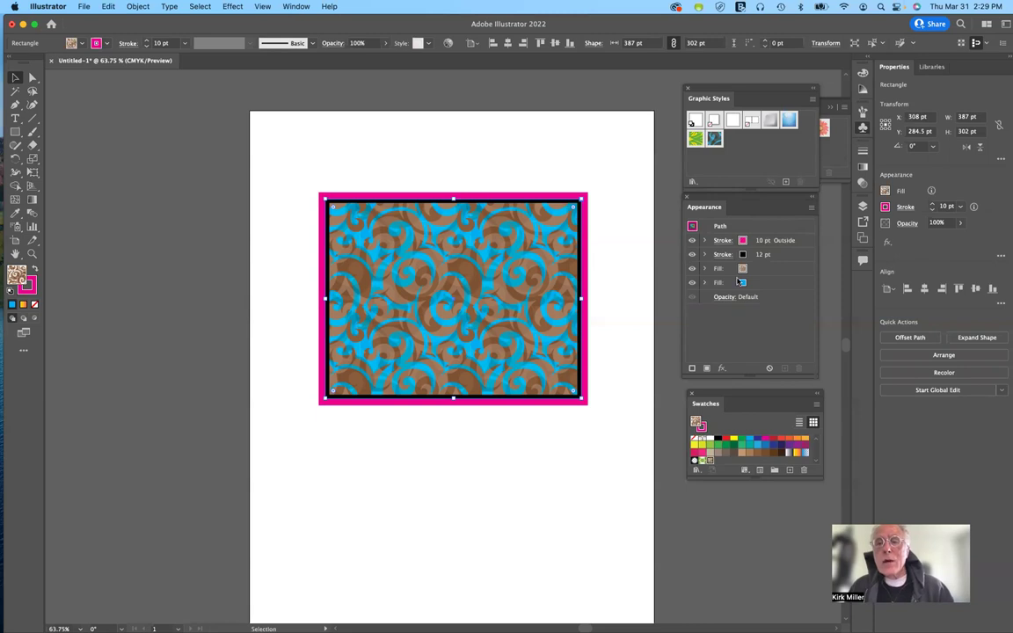
pyautogui.click(787, 270)
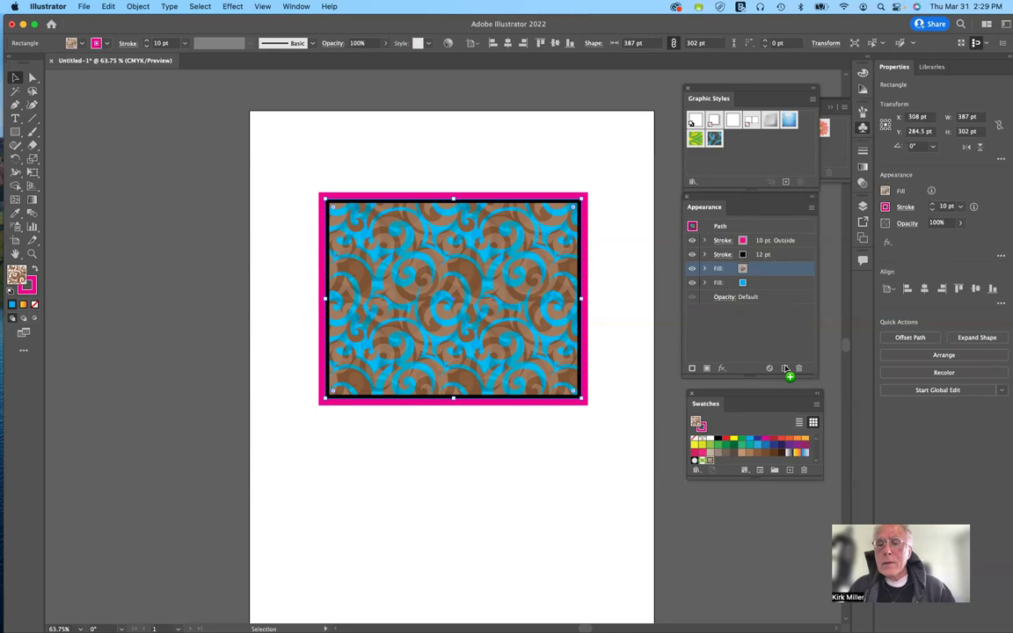
pyautogui.click(785, 368)
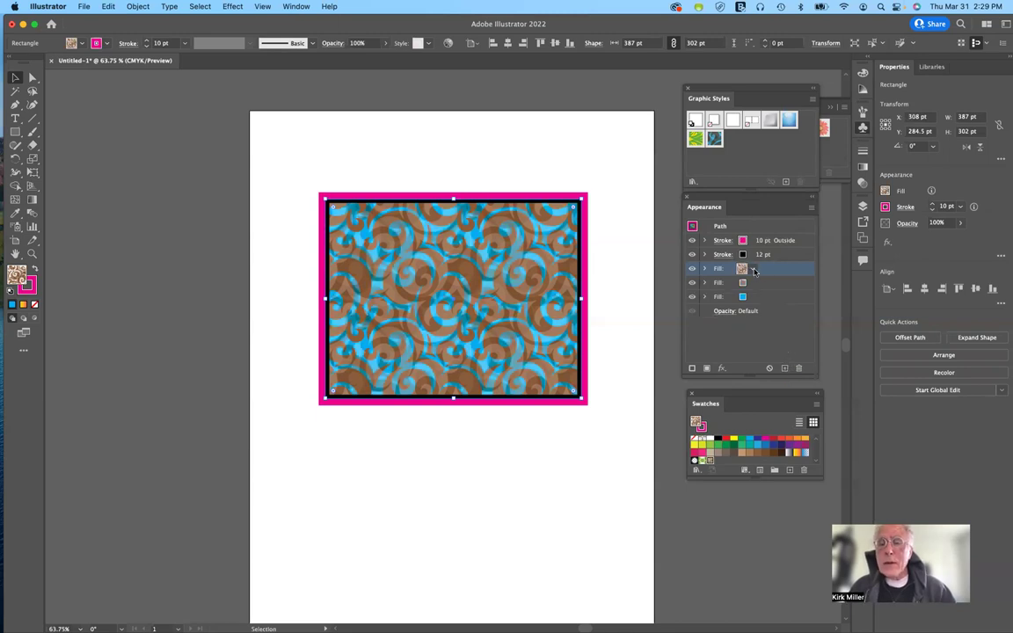
pyautogui.click(751, 271)
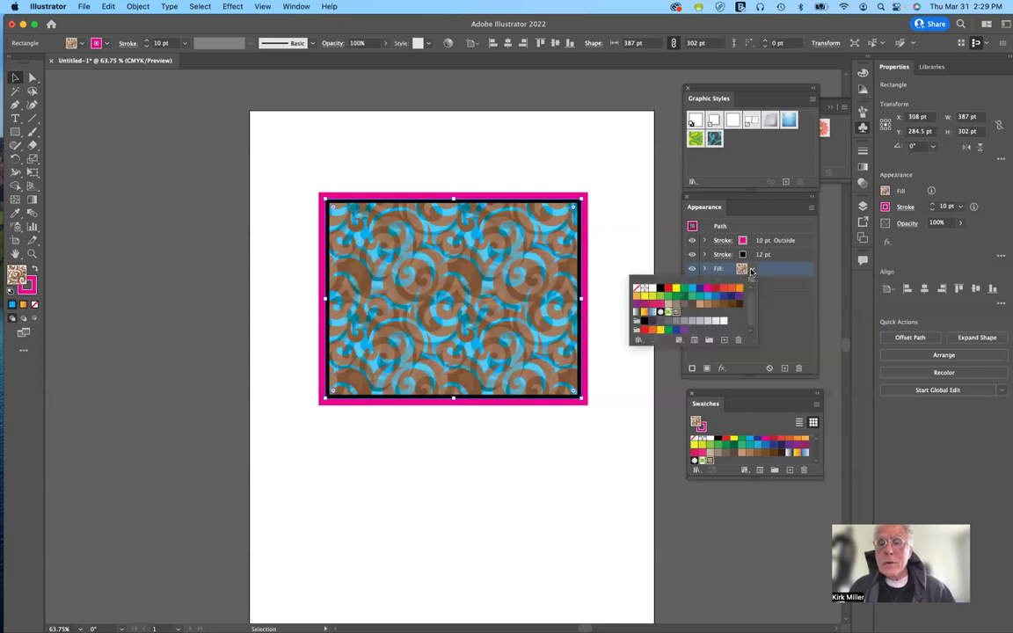
pyautogui.click(660, 311)
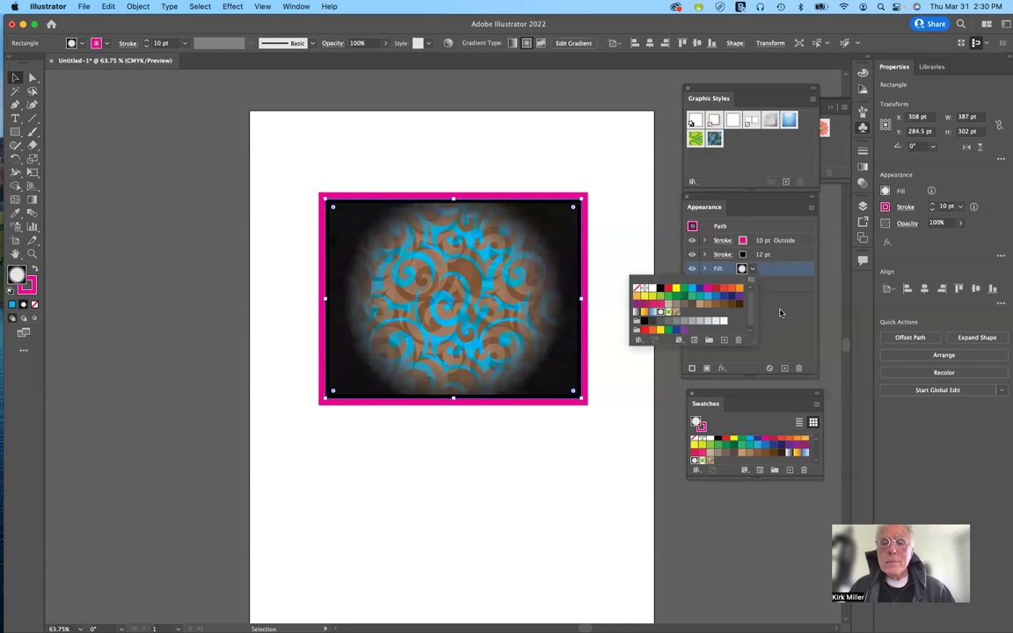
pyautogui.click(605, 322)
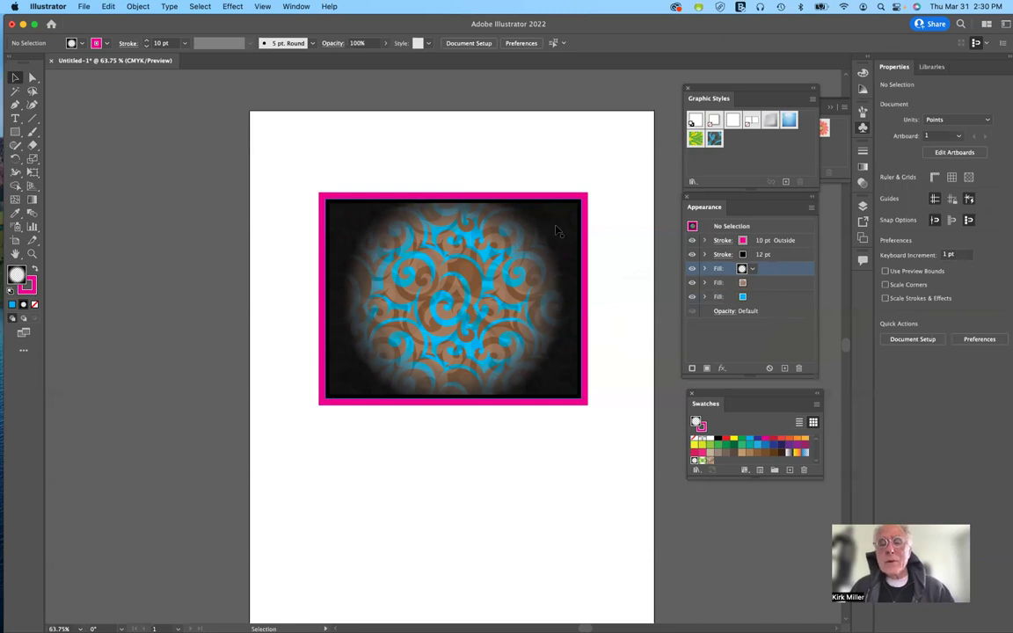
pyautogui.click(741, 269)
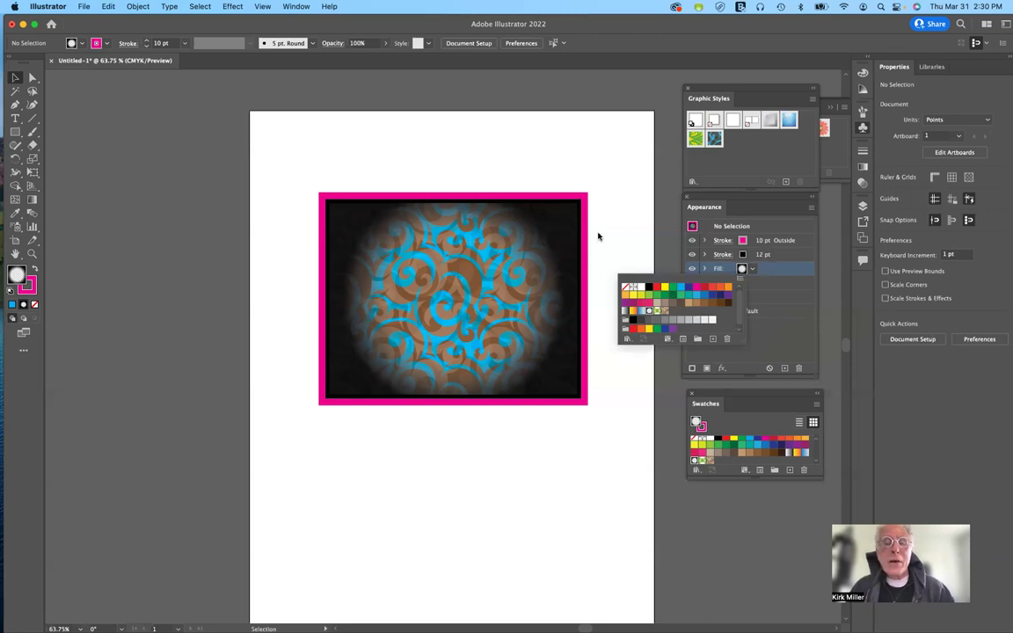
pyautogui.click(627, 227)
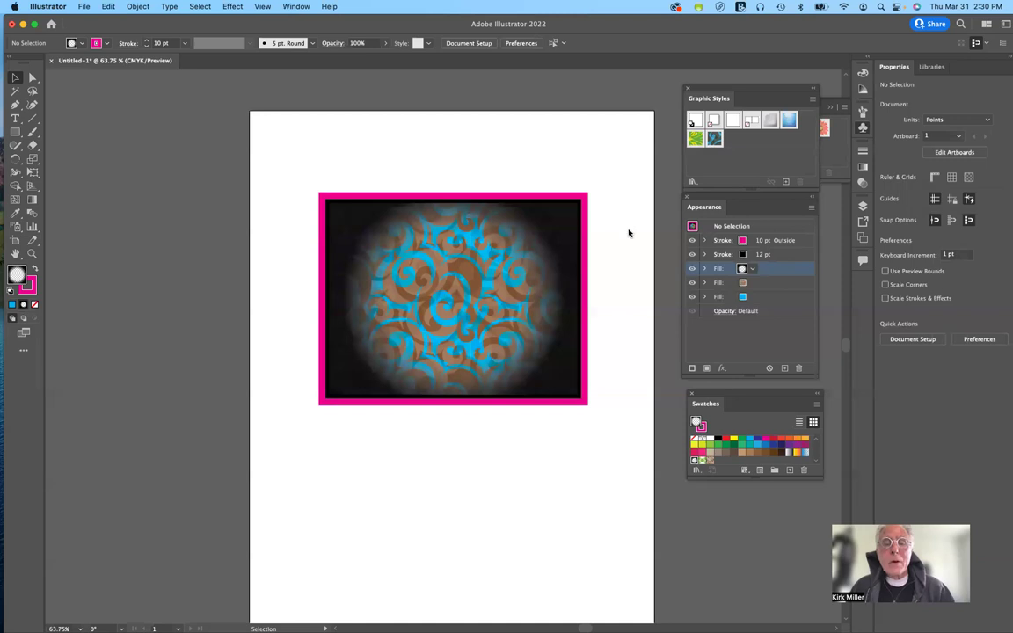
pyautogui.scroll(-3, 636, 388)
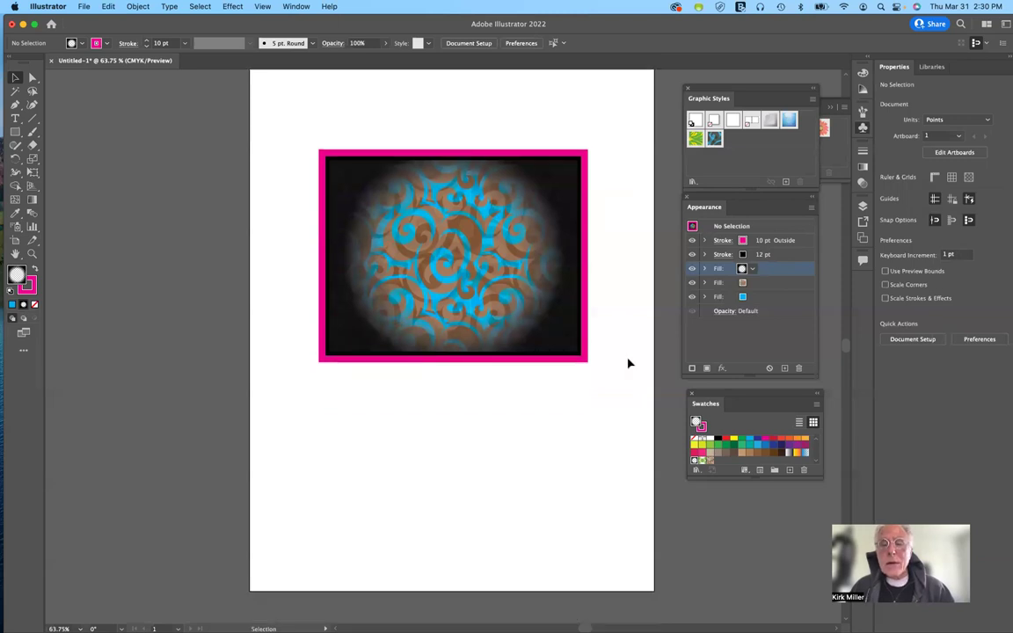
# - Try the drop shadow graphic style on the rectangle and delete its Drop Shadow effect, then undo both changes
pyautogui.click(559, 283)
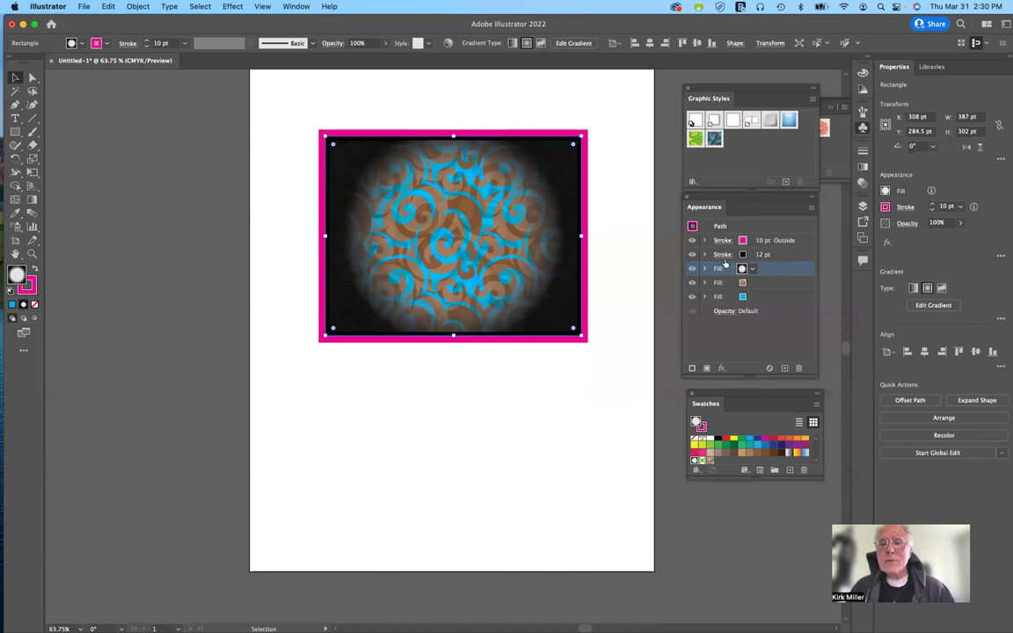
pyautogui.click(713, 120)
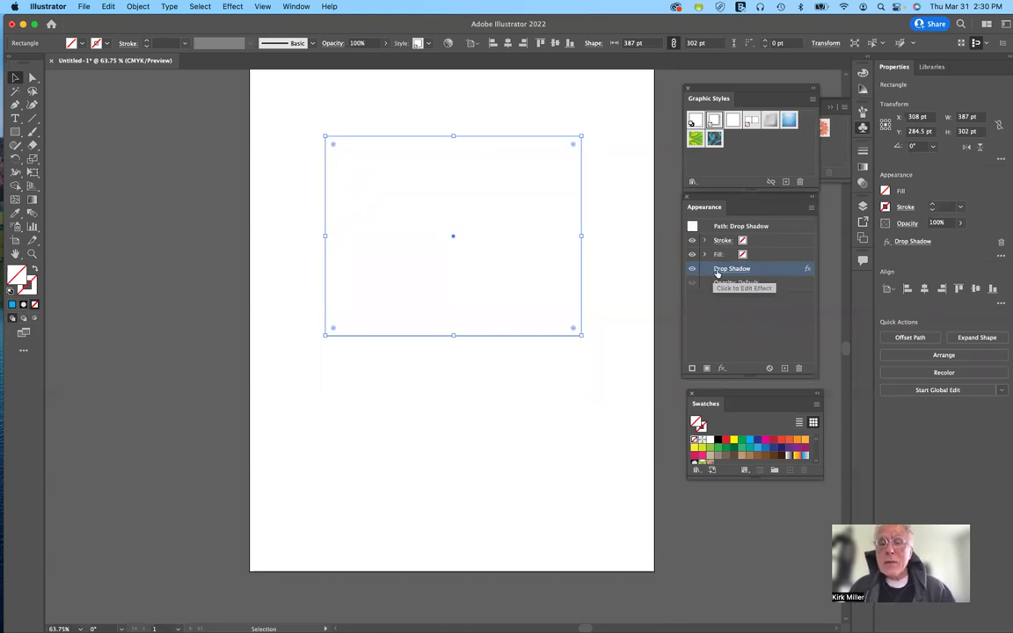
pyautogui.click(798, 369)
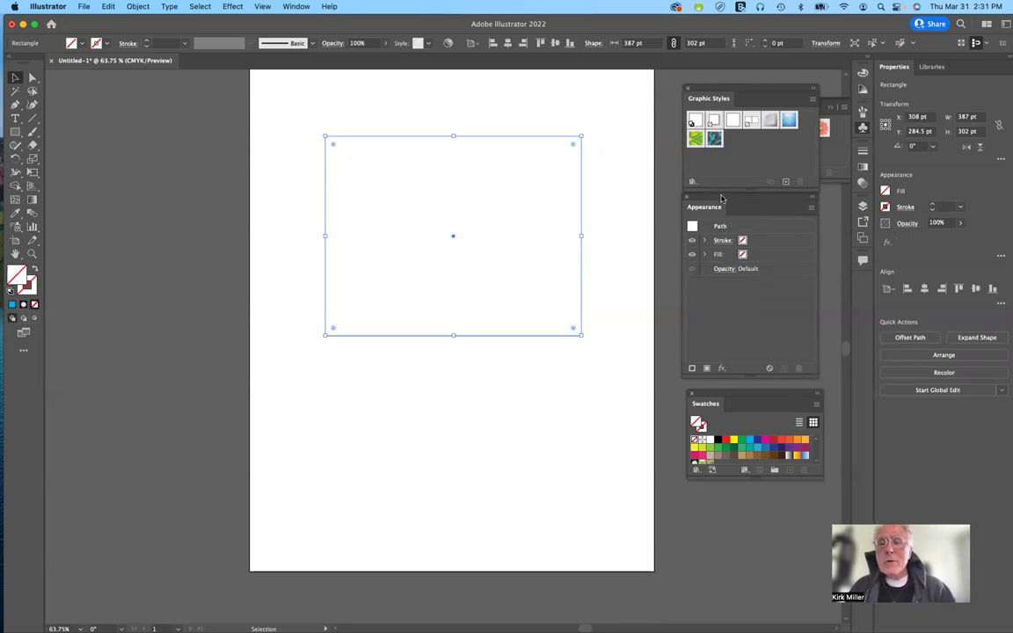
pyautogui.click(728, 229)
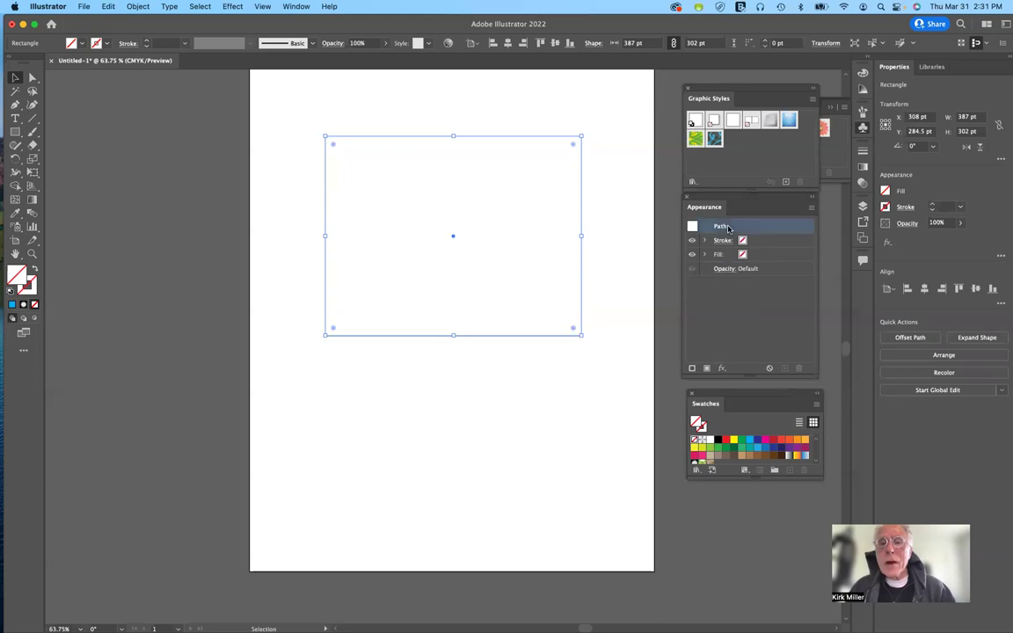
pyautogui.click(697, 269)
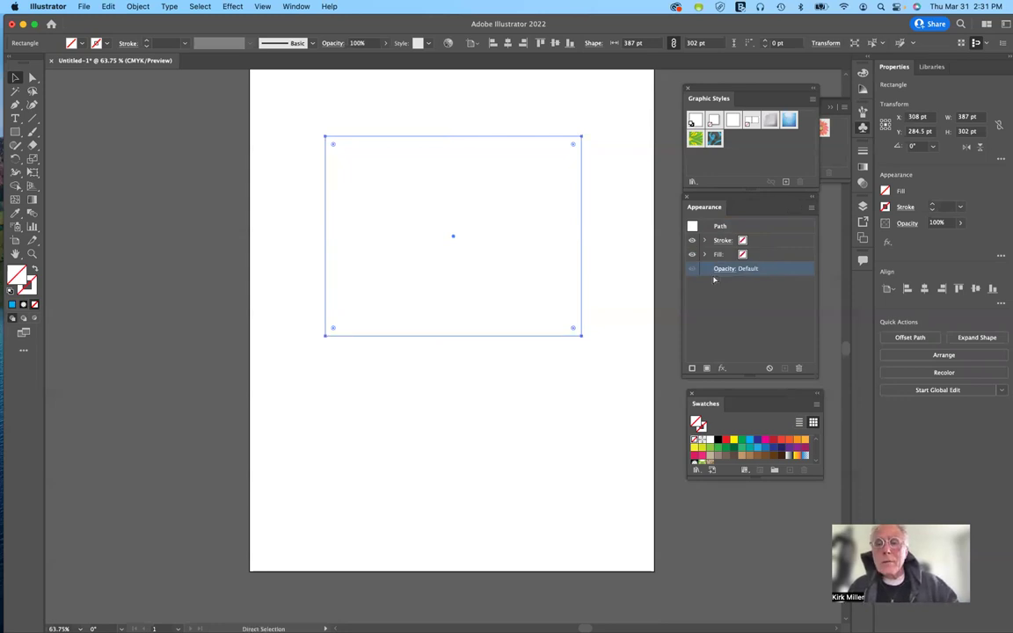
pyautogui.press('super+shift+e')
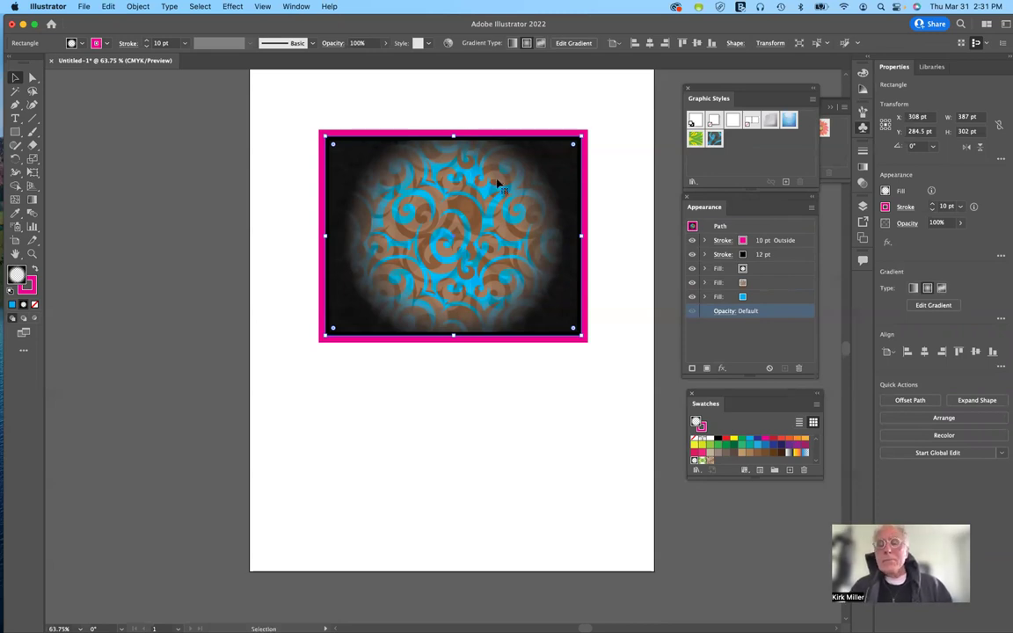
# - Add a Drop Shadow effect to the rectangle with Multiply mode, 75% opacity, 7 pt X and Y offsets and 5 pt blur
pyautogui.press('super+h')
pyautogui.press('super+shift+a')
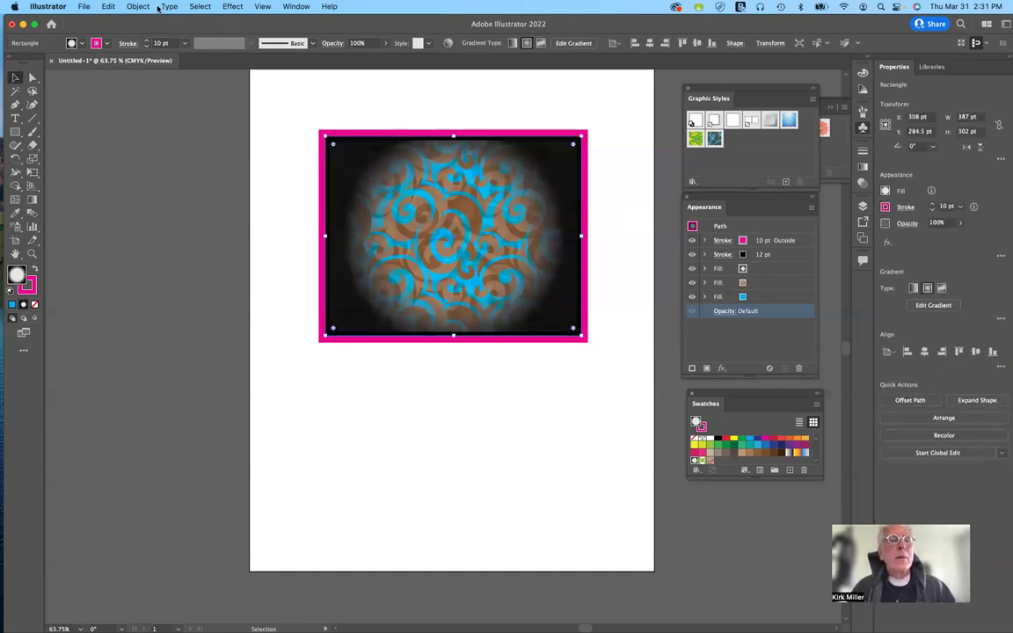
pyautogui.click(230, 8)
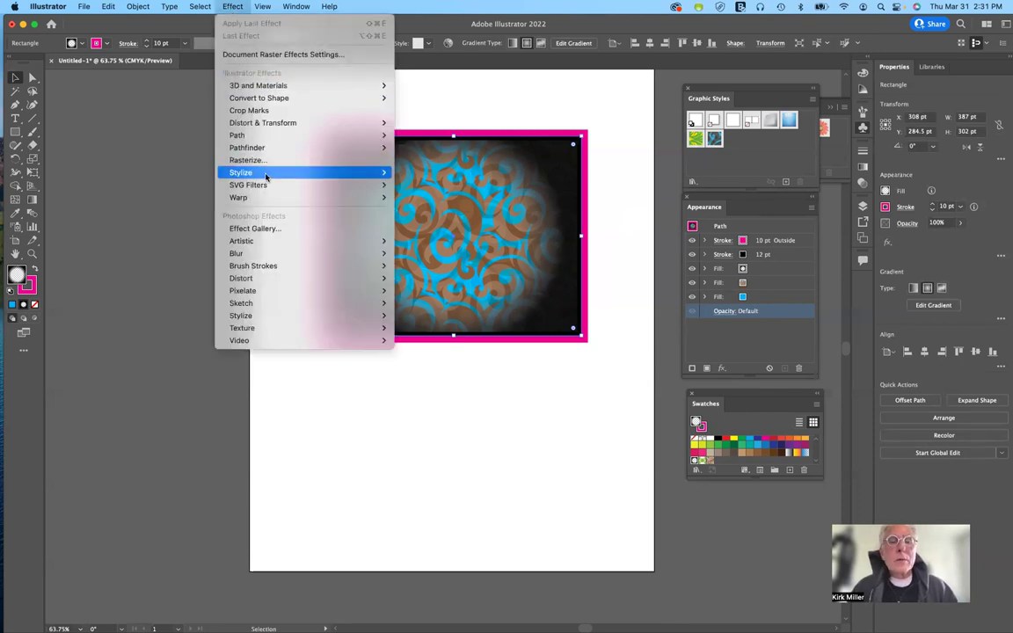
pyautogui.moveTo(265, 177)
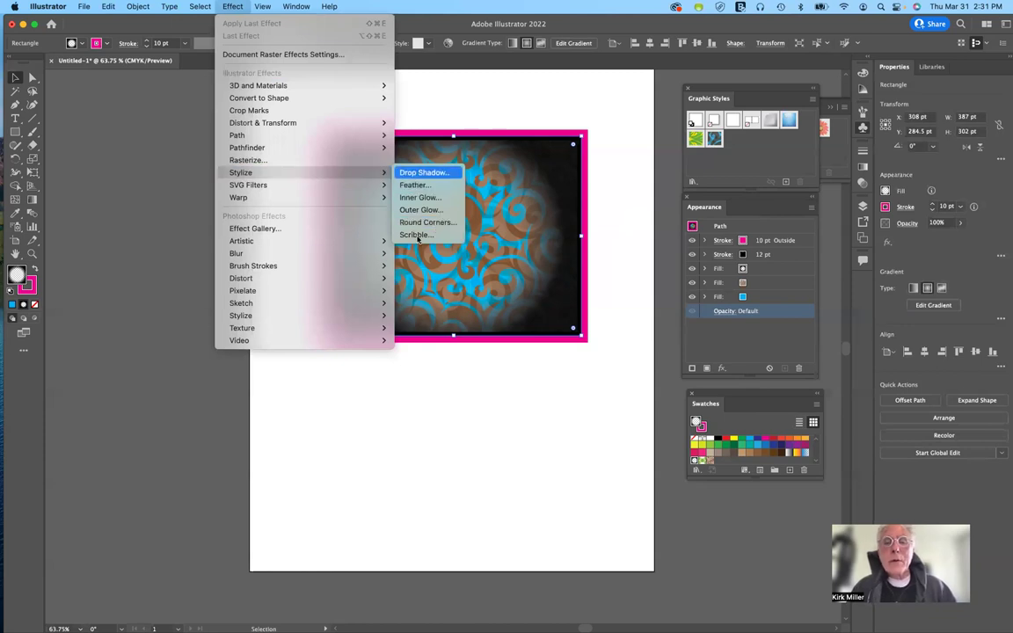
pyautogui.press('Return')
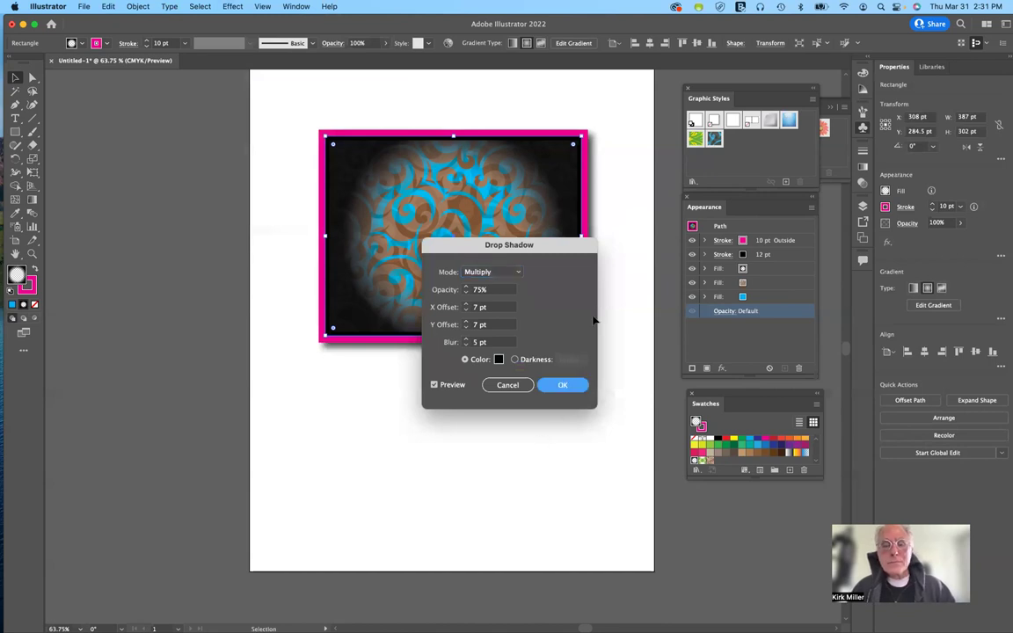
pyautogui.click(563, 384)
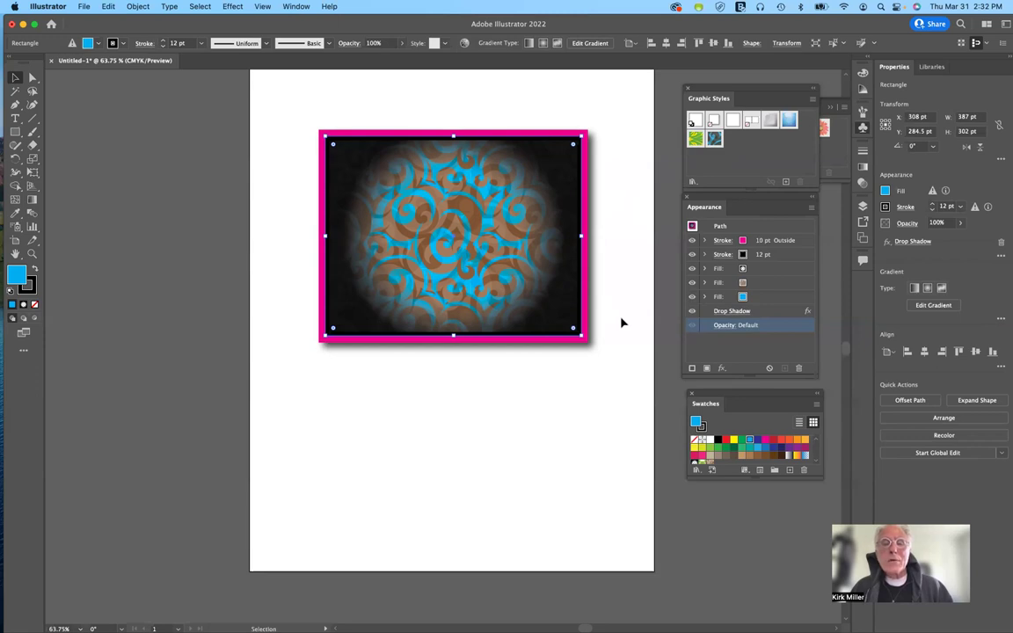
# - Delete the rectangle with the drop shadow from the artboard
pyautogui.click(577, 407)
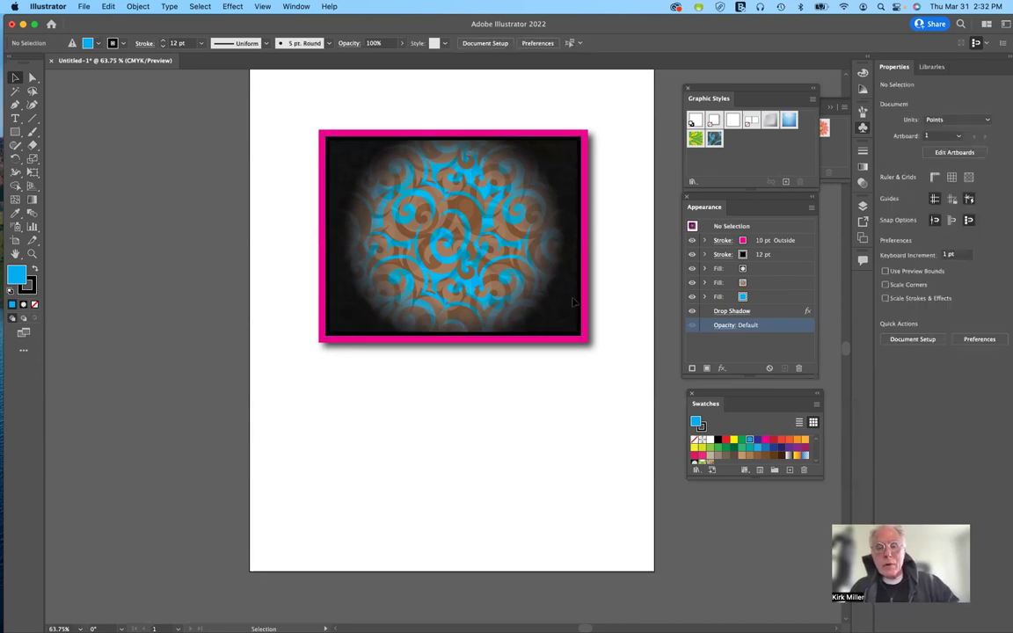
pyautogui.click(573, 301)
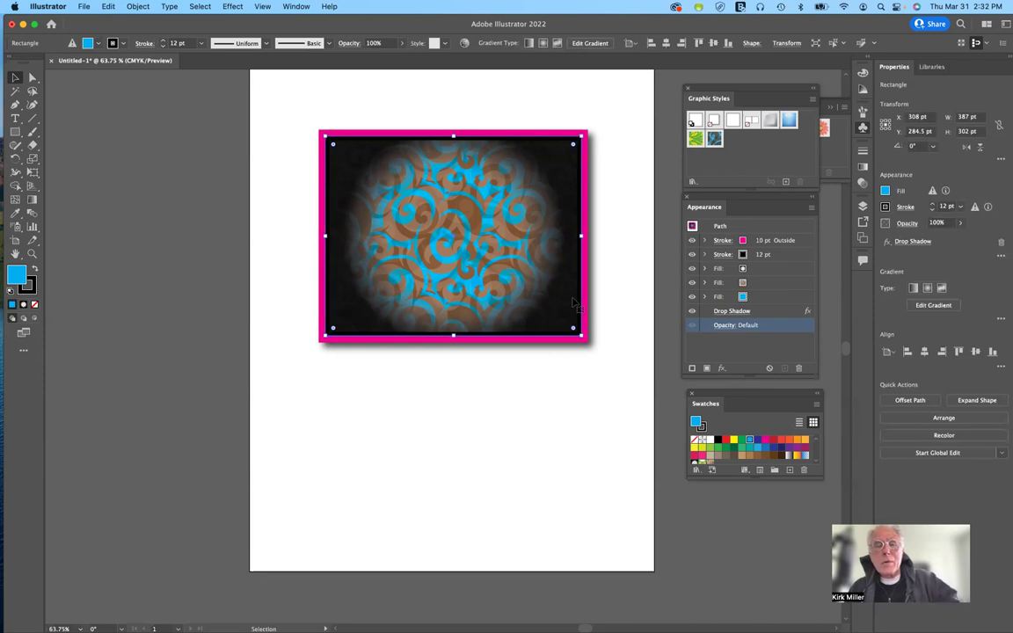
pyautogui.press('Delete')
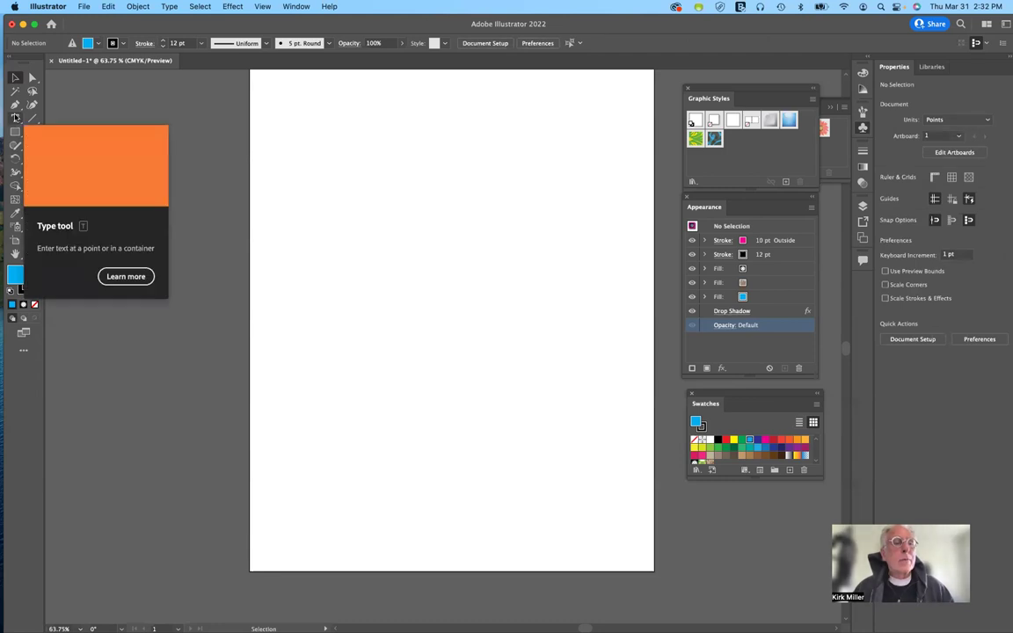
# - Set up the Type tool with a black fill and no stroke by swapping the colors and removing the blue stroke
pyautogui.press('t')
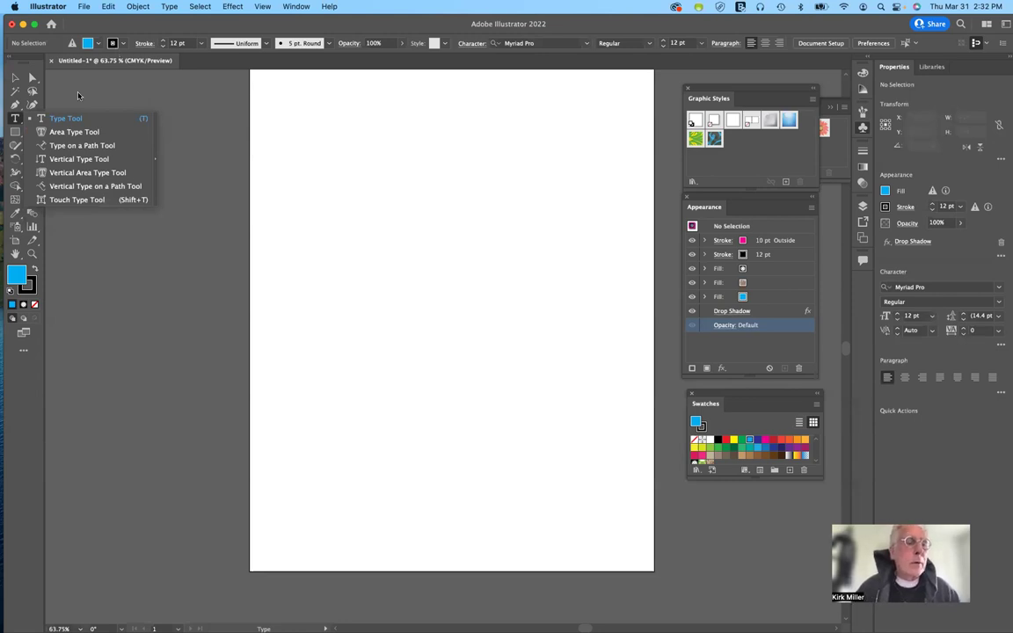
pyautogui.click(35, 271)
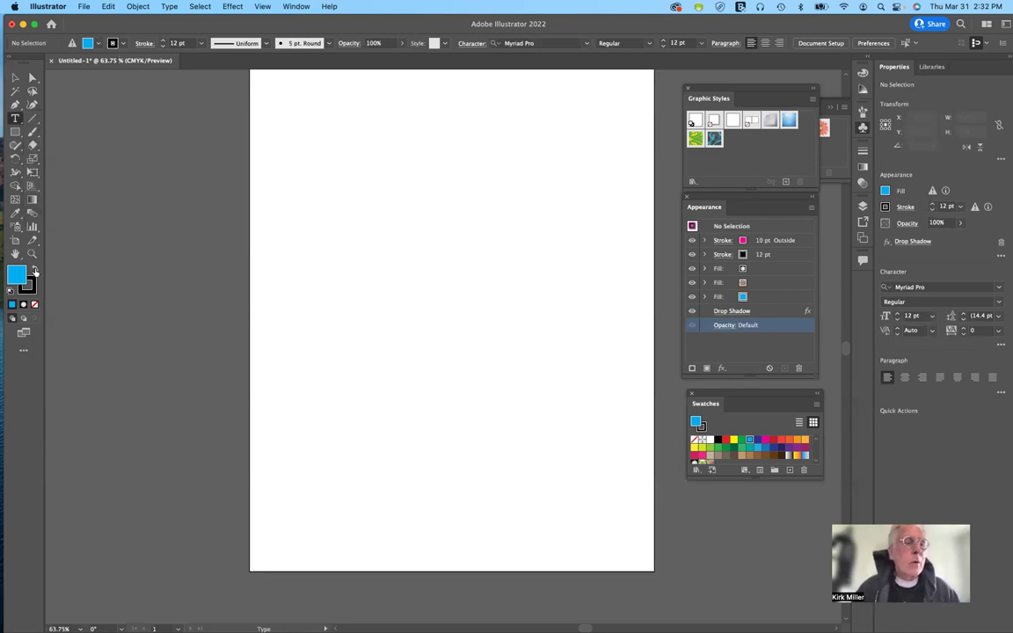
pyautogui.click(35, 270)
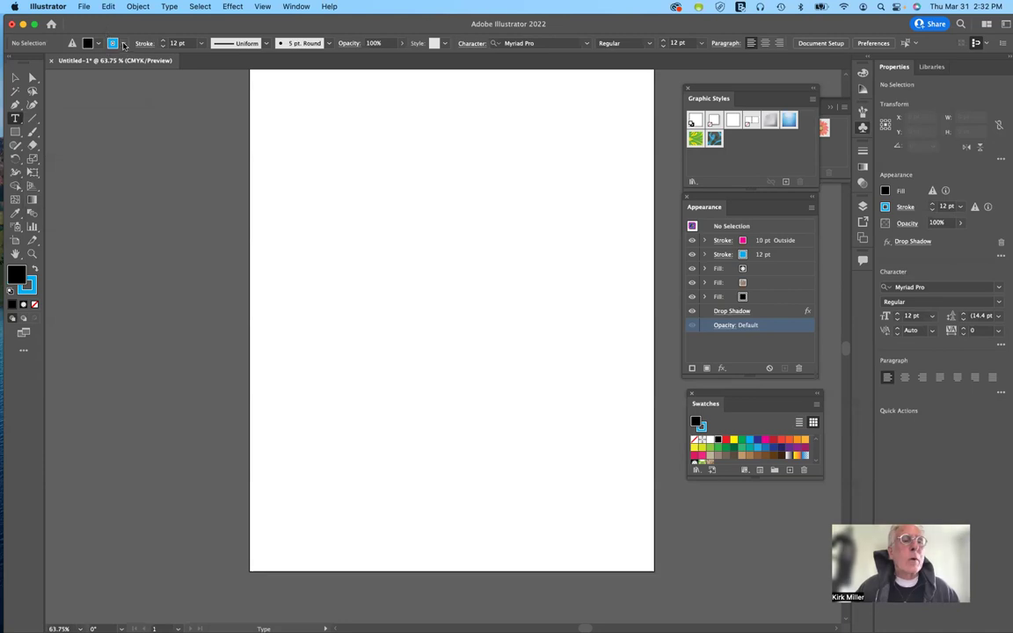
pyautogui.click(123, 44)
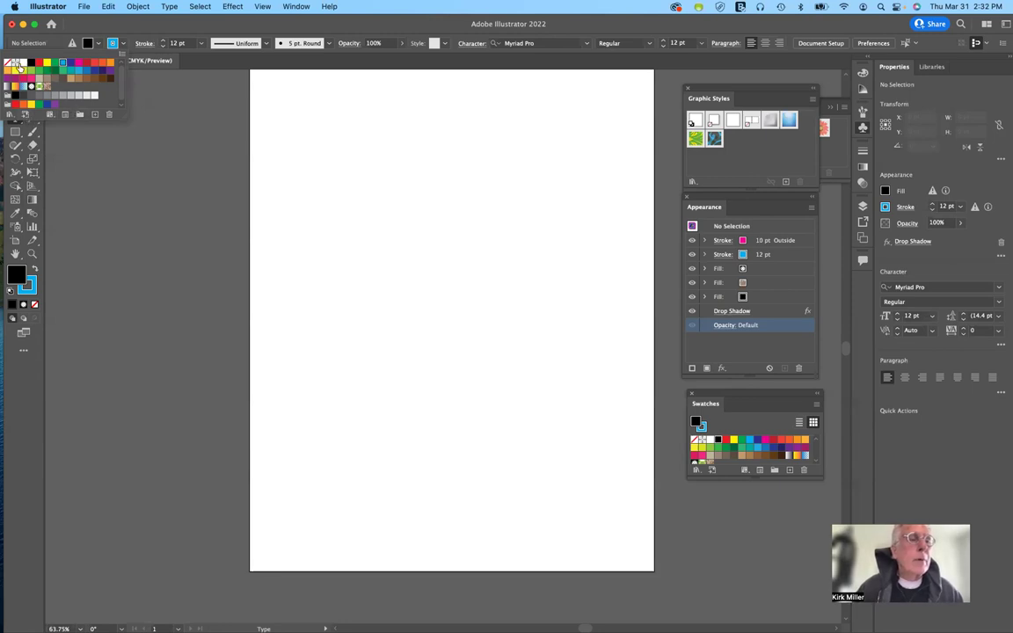
pyautogui.click(8, 64)
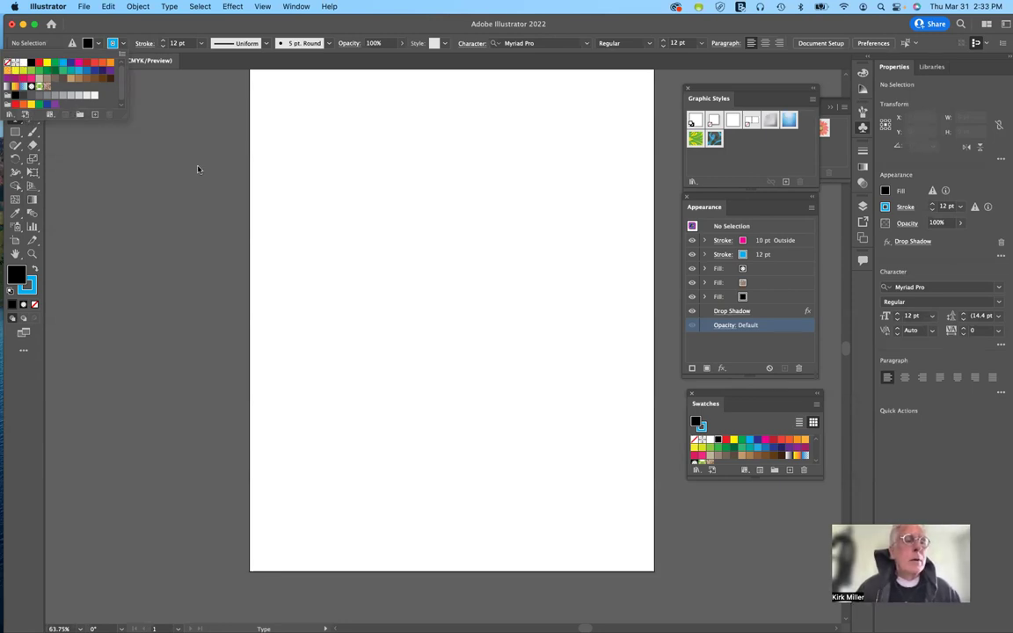
pyautogui.click(138, 193)
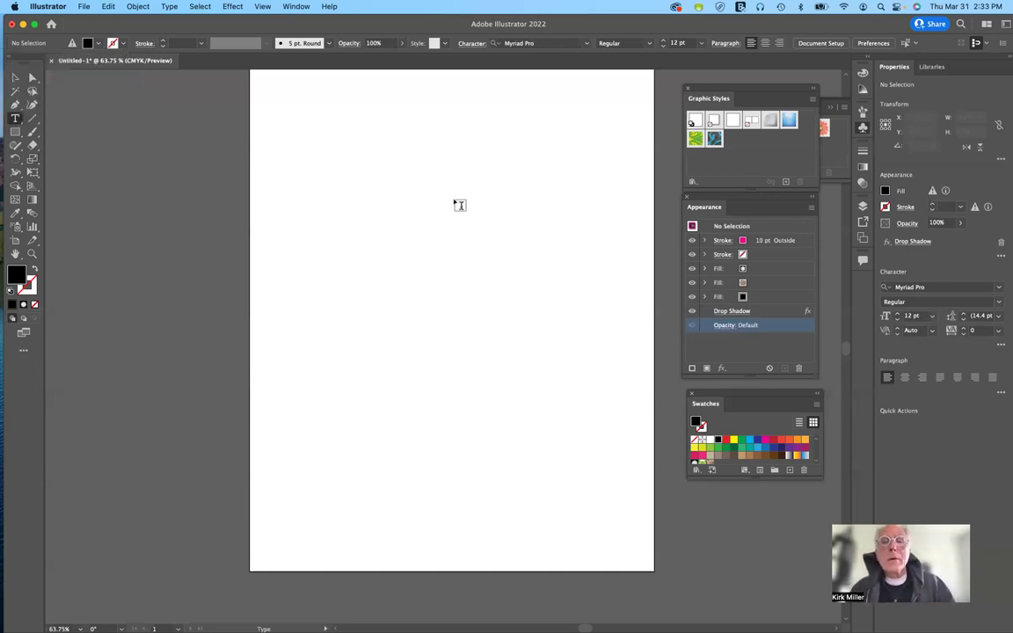
# - Create center-aligned point text reading "Type" in the upper middle of the artboard and select it as an object
pyautogui.click(765, 44)
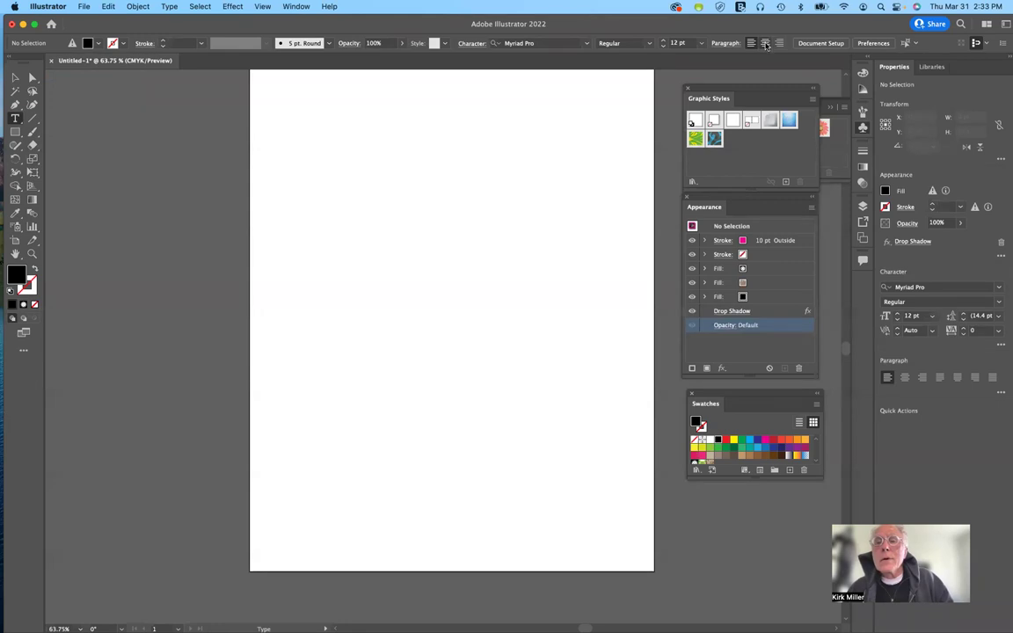
pyautogui.click(444, 243)
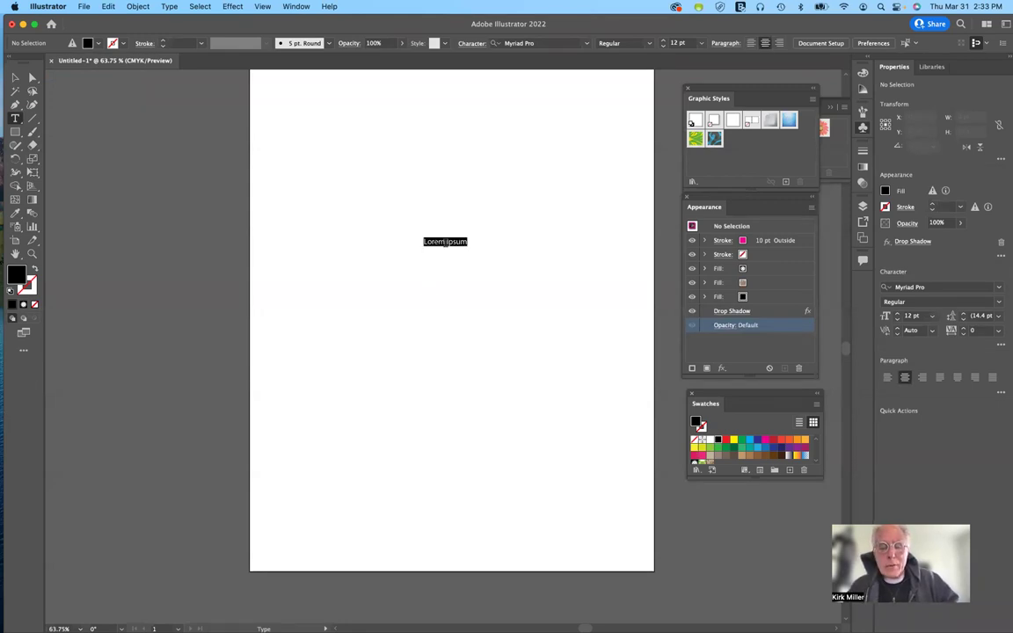
pyautogui.press('BackSpace')
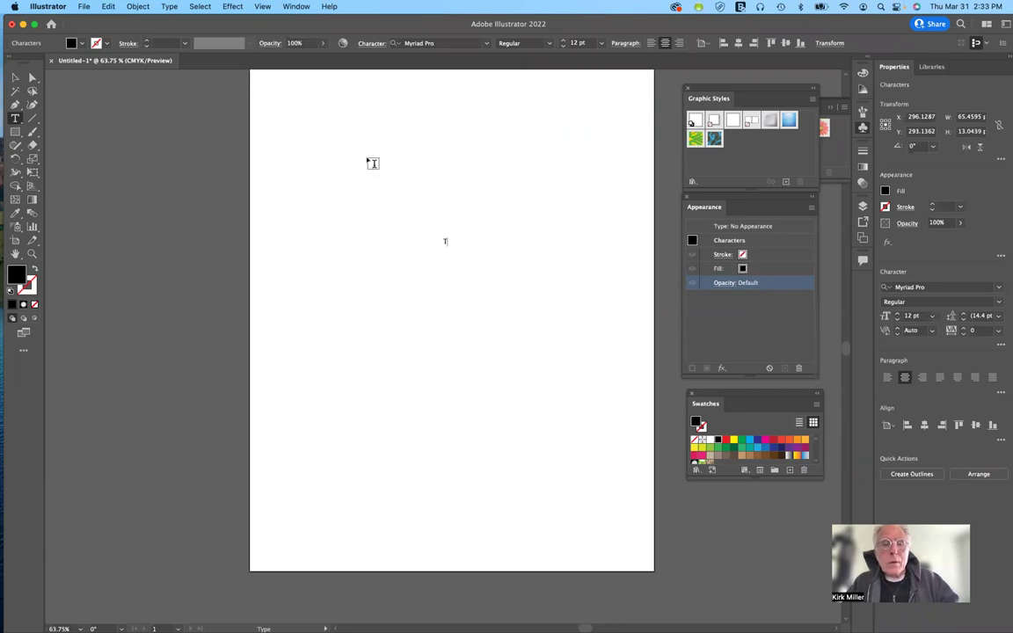
pyautogui.write('Type')
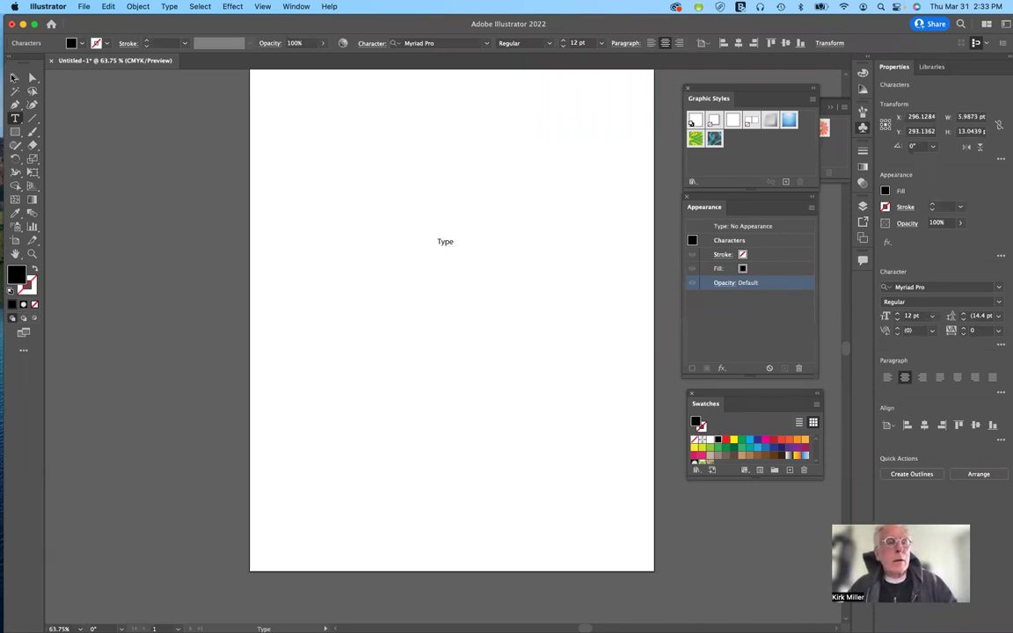
pyautogui.click(16, 79)
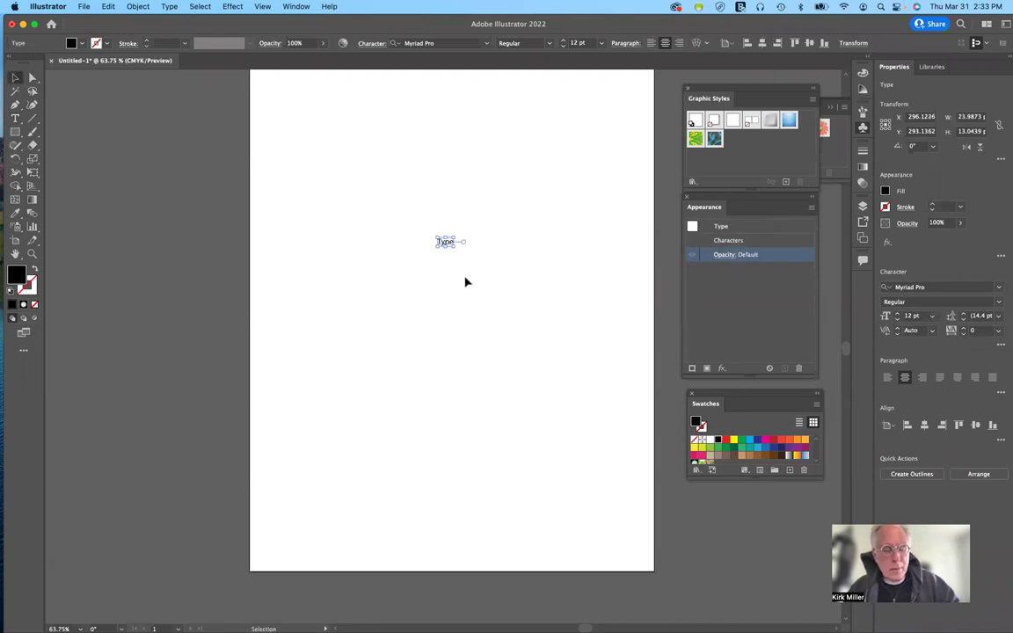
# - Scale the word "Type" up to a font size of about 160 pt and deselect it
pyautogui.moveTo(463, 241); pyautogui.dragTo(545, 404)
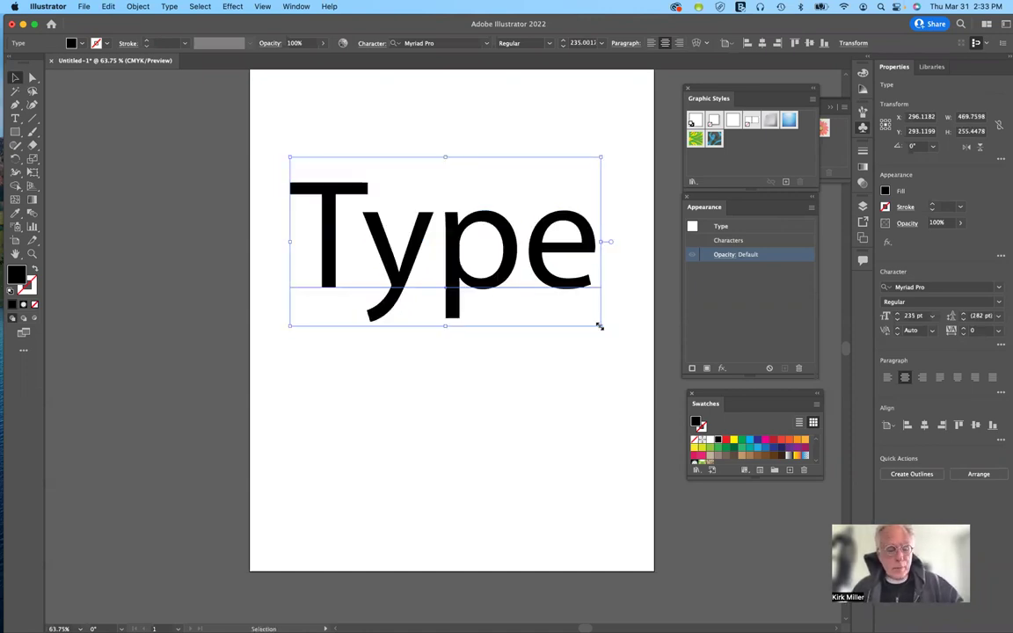
pyautogui.moveTo(565, 303); pyautogui.dragTo(530, 360)
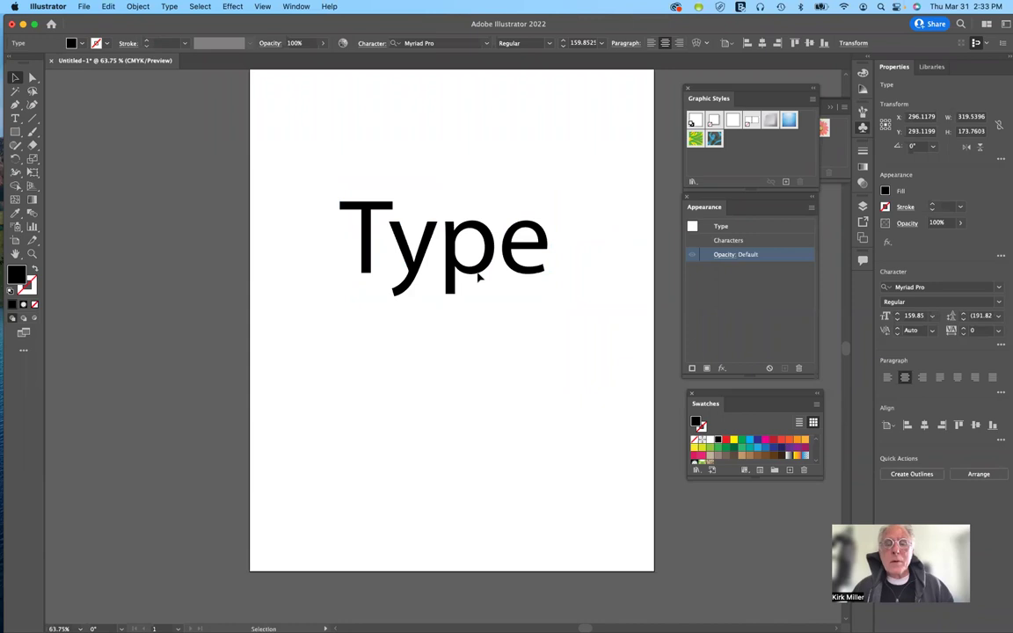
pyautogui.press('super+shift+a')
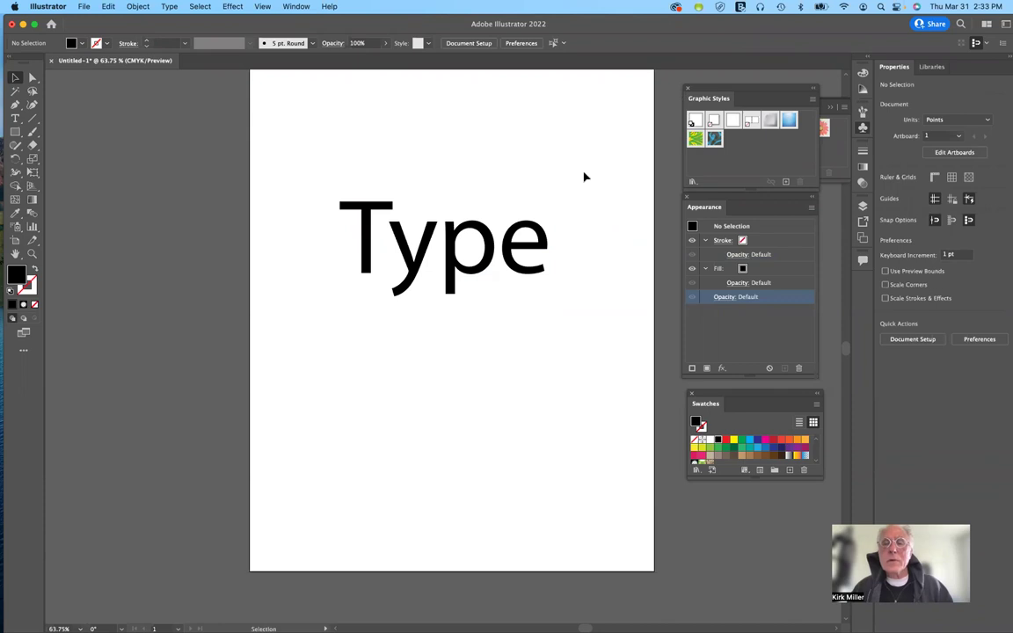
# - Open the 3D Effects graphic style library, place it below the word "Type" and pick the 3D Effect 2 style
pyautogui.click(692, 182)
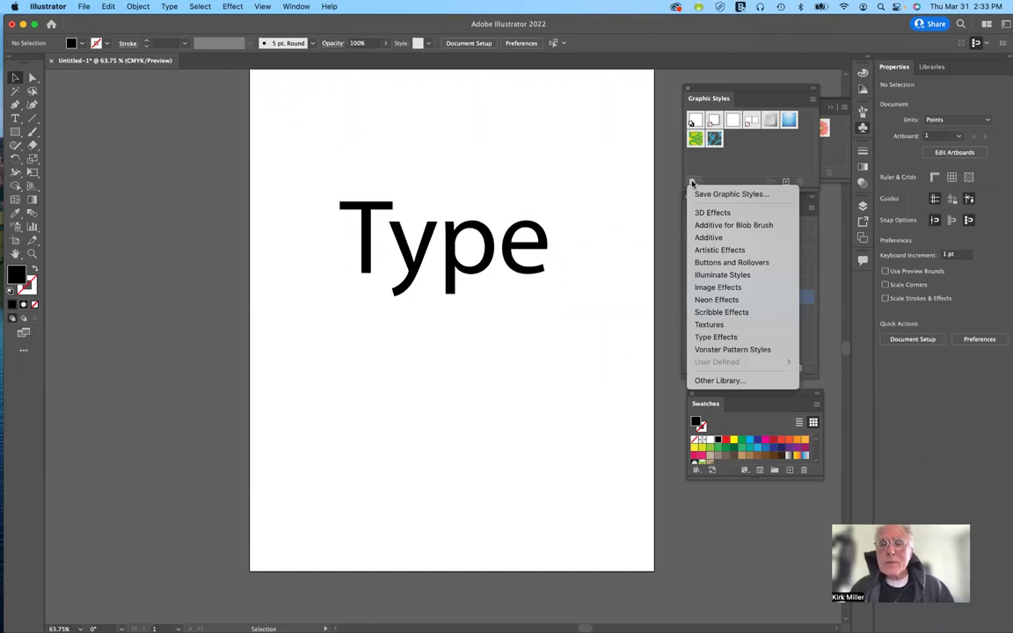
pyautogui.click(708, 238)
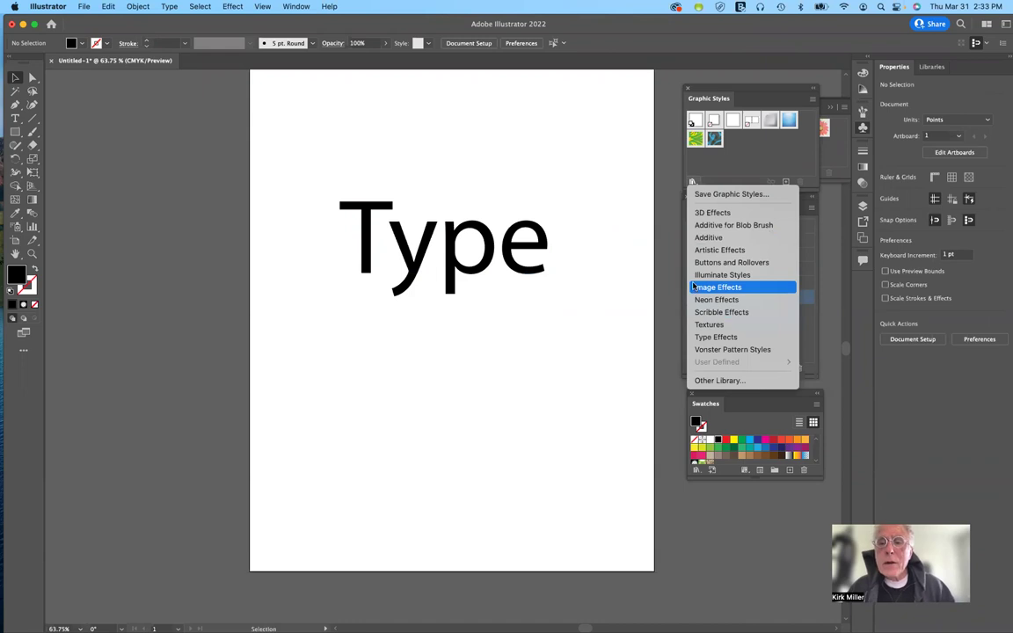
pyautogui.click(649, 253)
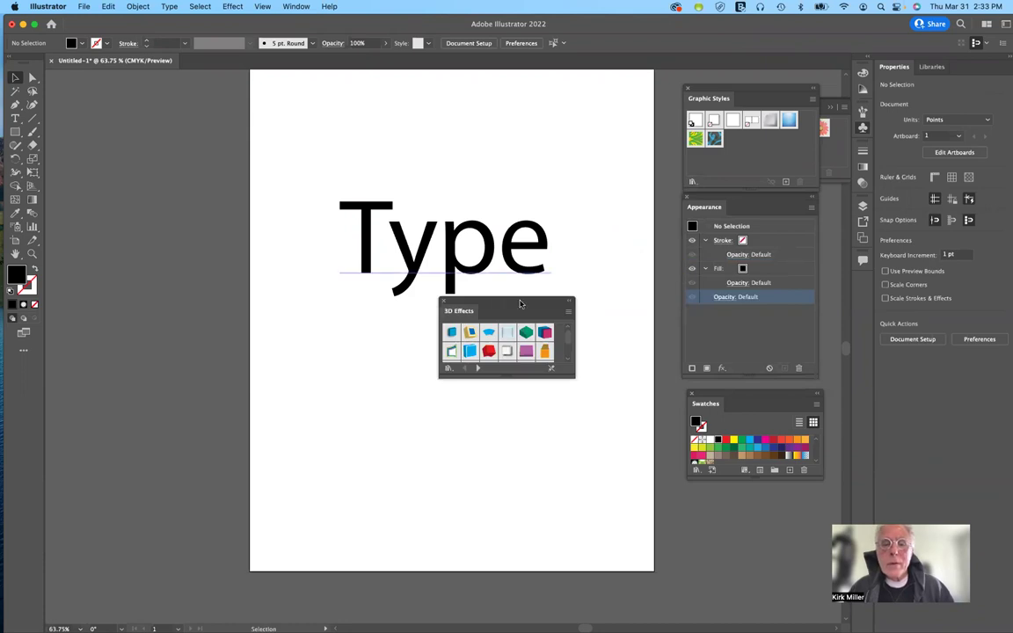
pyautogui.moveTo(505, 303); pyautogui.dragTo(529, 366)
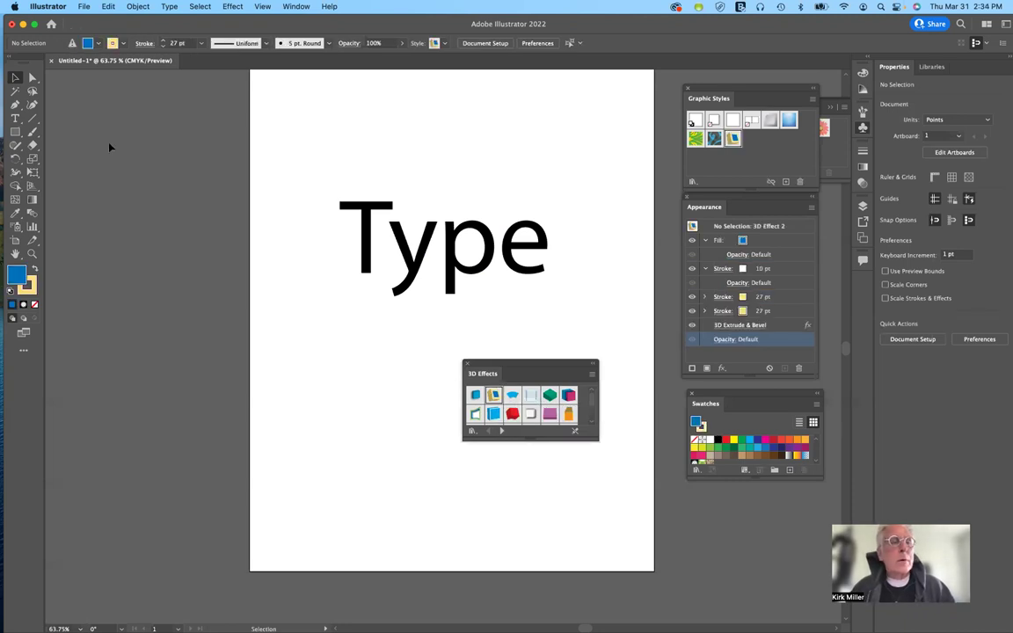
# - Apply the 3D Effect 2 style to the word "Type", then show the whole 3D Effects library and switch the word to 3D Effect 6
pyautogui.click(447, 279)
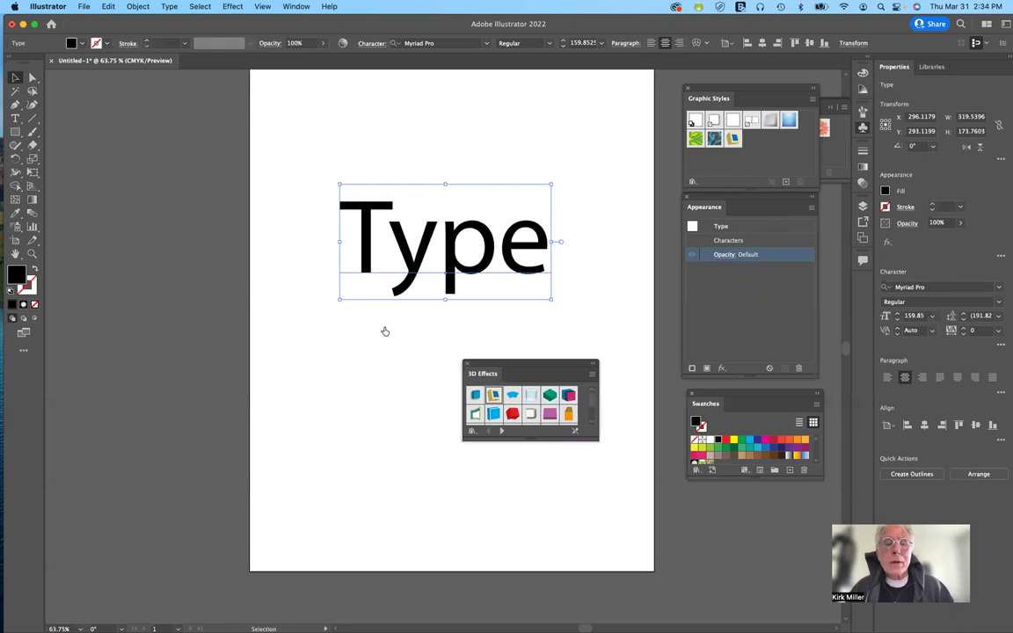
pyautogui.moveTo(384, 332); pyautogui.dragTo(384, 331)
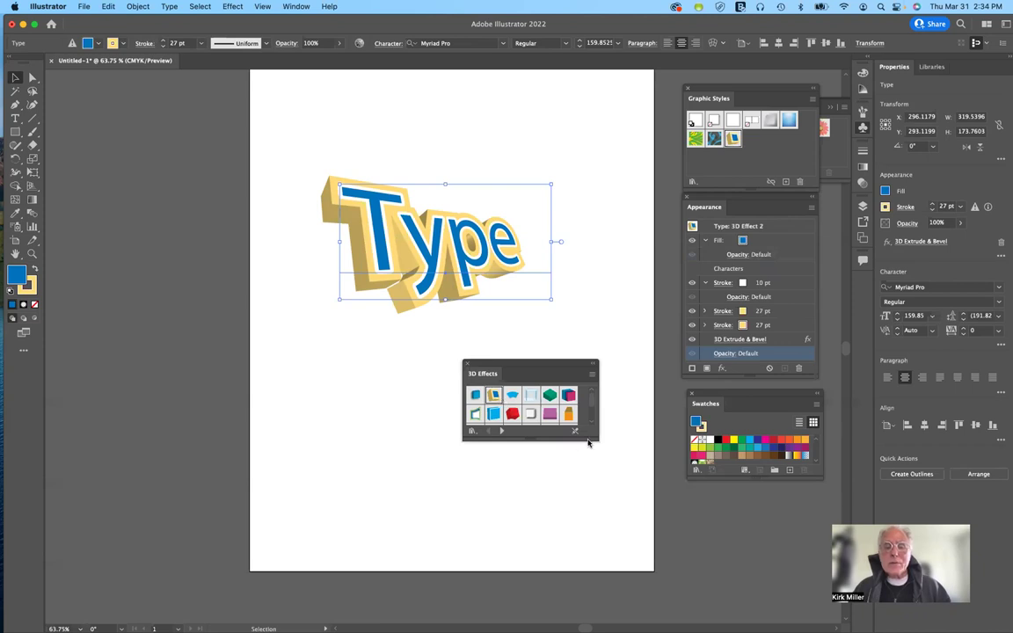
pyautogui.moveTo(580, 504); pyautogui.dragTo(583, 527)
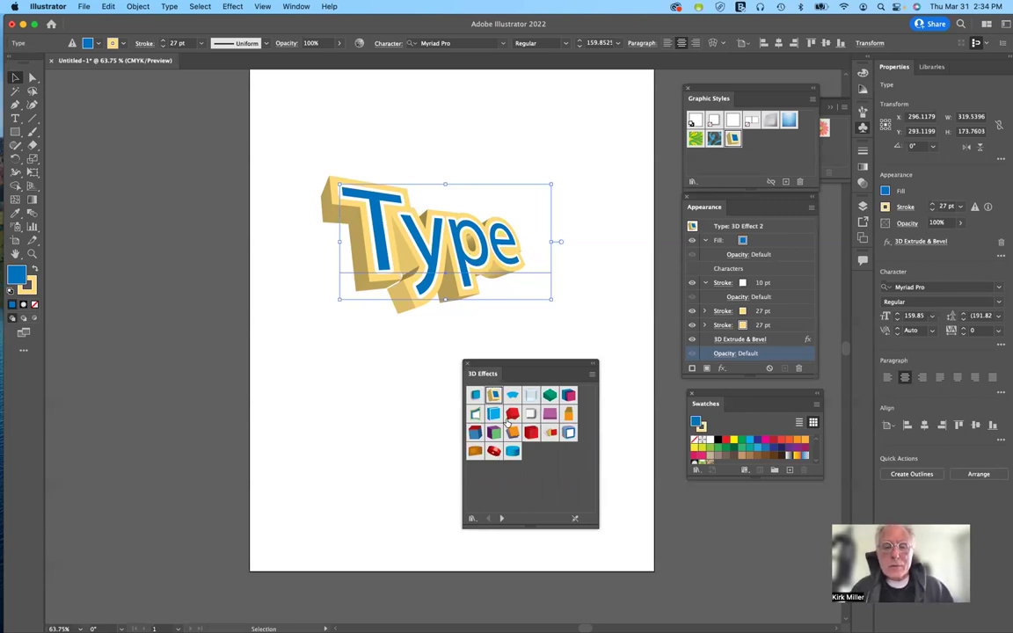
pyautogui.click(568, 395)
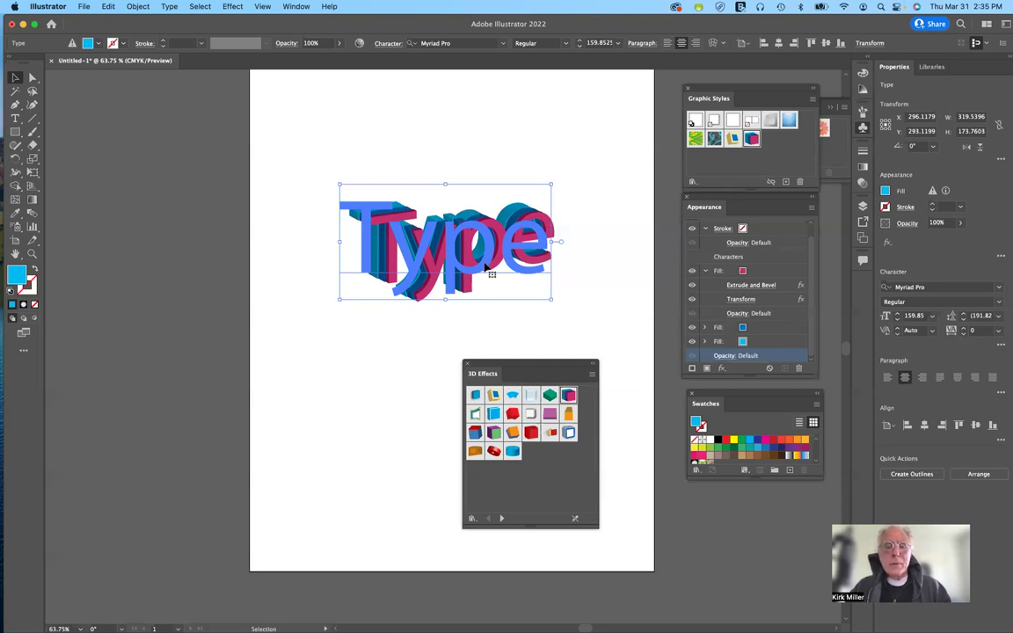
# - Delete the styled word and draw a blue circle about 174 pt in diameter in the upper left of the artboard
pyautogui.press('Delete')
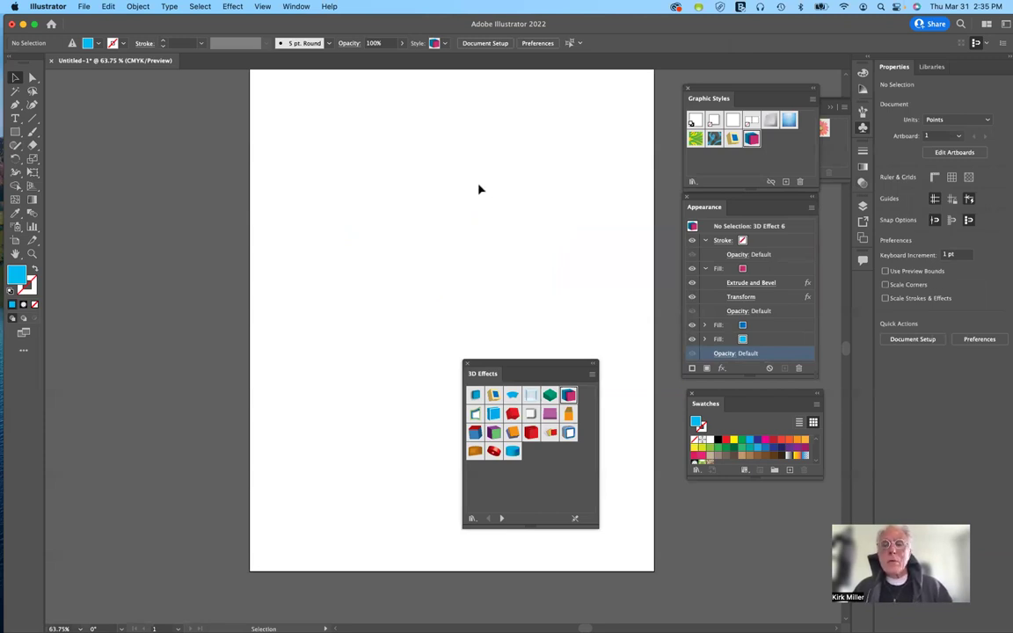
pyautogui.click(862, 206)
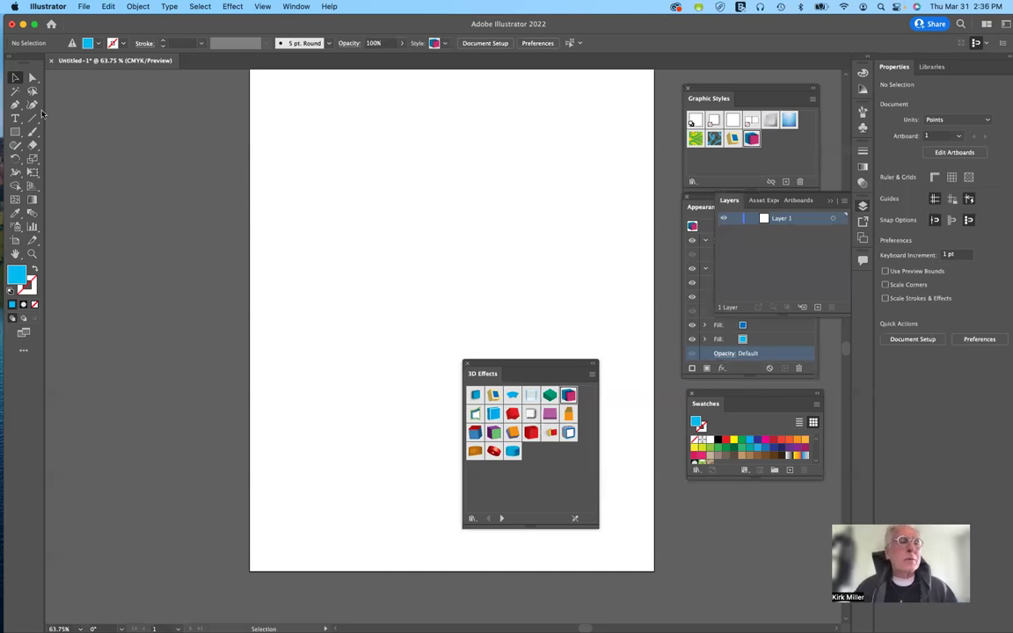
pyautogui.moveTo(15, 131); pyautogui.dragTo(76, 160)
pyautogui.moveTo(354, 185); pyautogui.dragTo(411, 239)
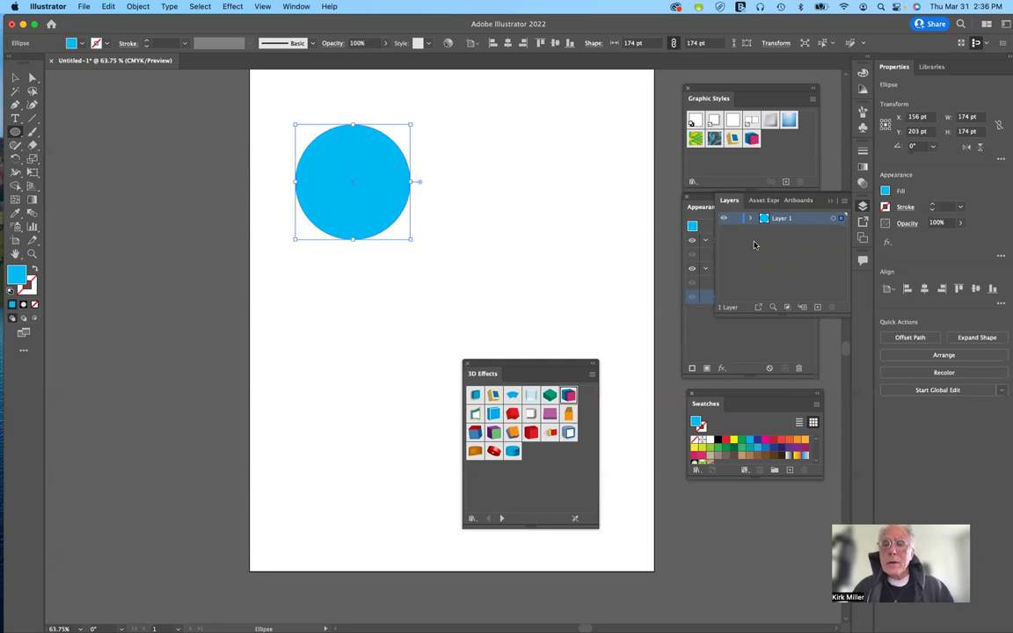
pyautogui.click(832, 203)
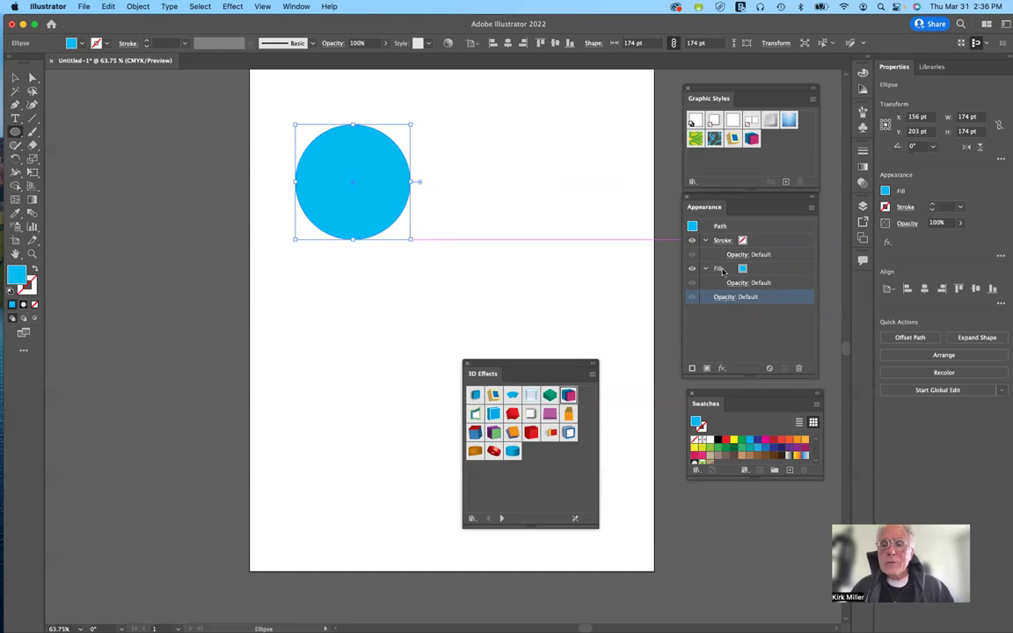
# - Add a second fill above the circle's blue fill and set it to the brown swirl pattern swatch
pyautogui.click(762, 269)
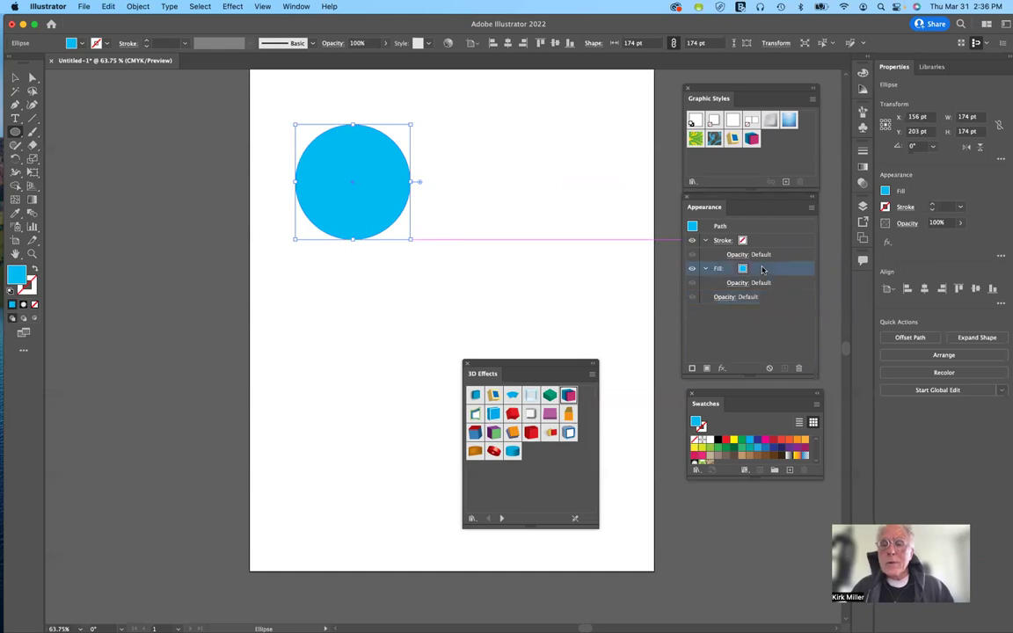
pyautogui.click(706, 369)
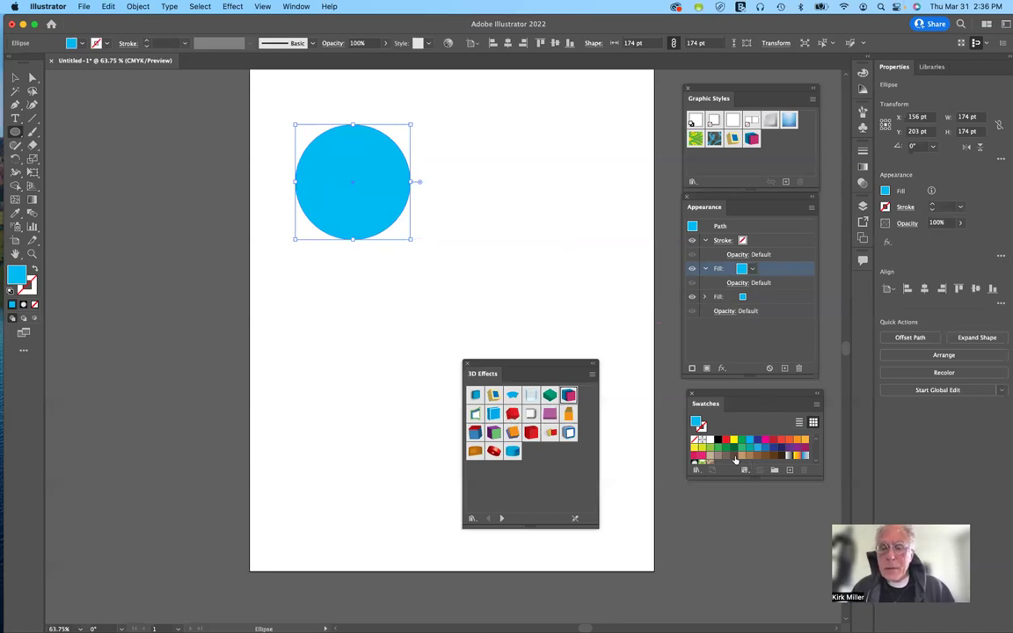
pyautogui.click(741, 269)
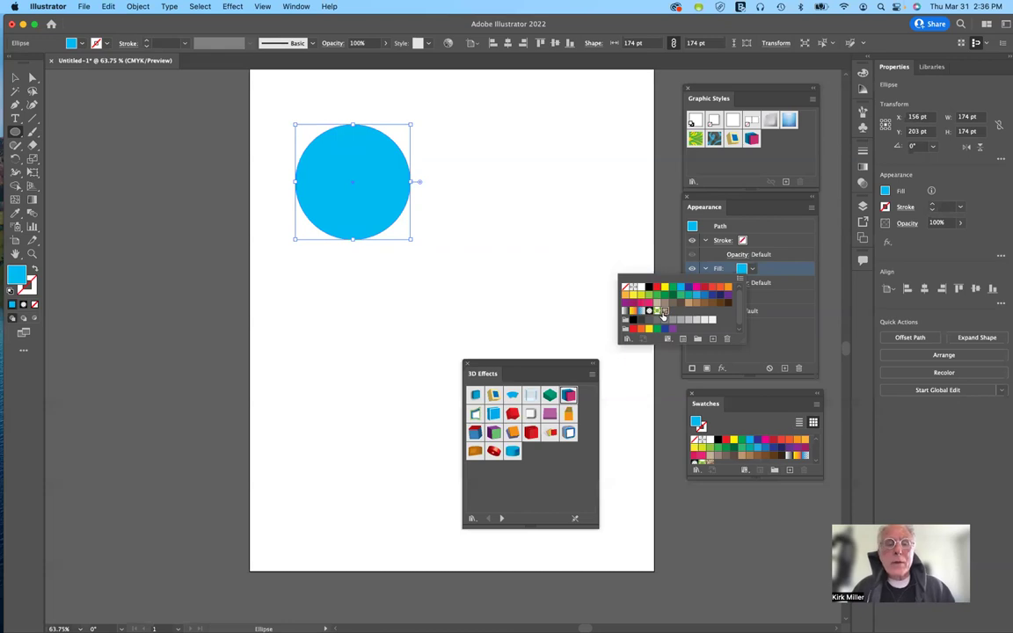
pyautogui.click(664, 312)
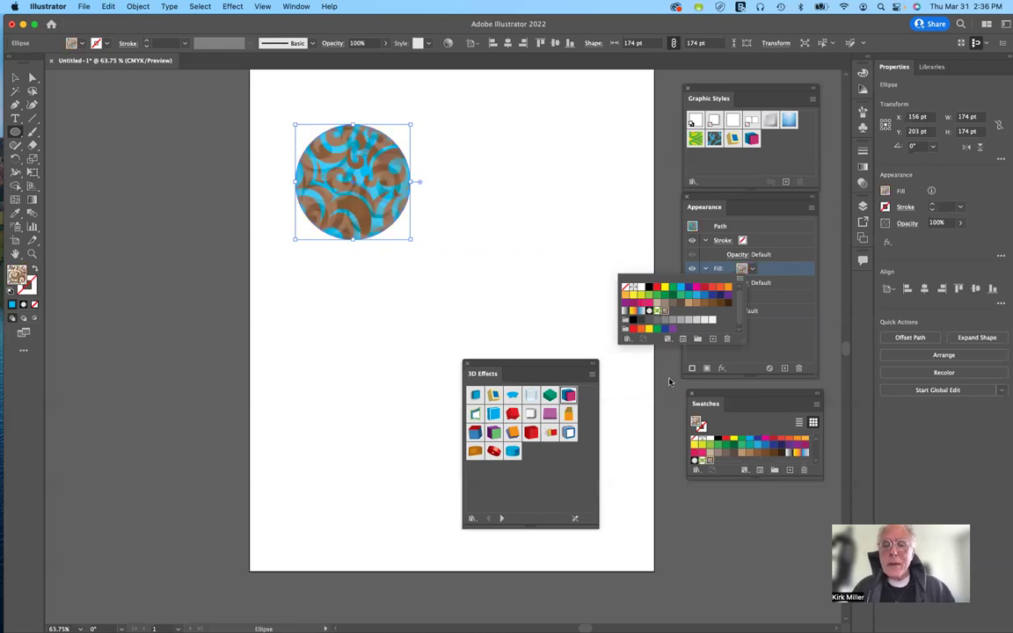
pyautogui.click(668, 381)
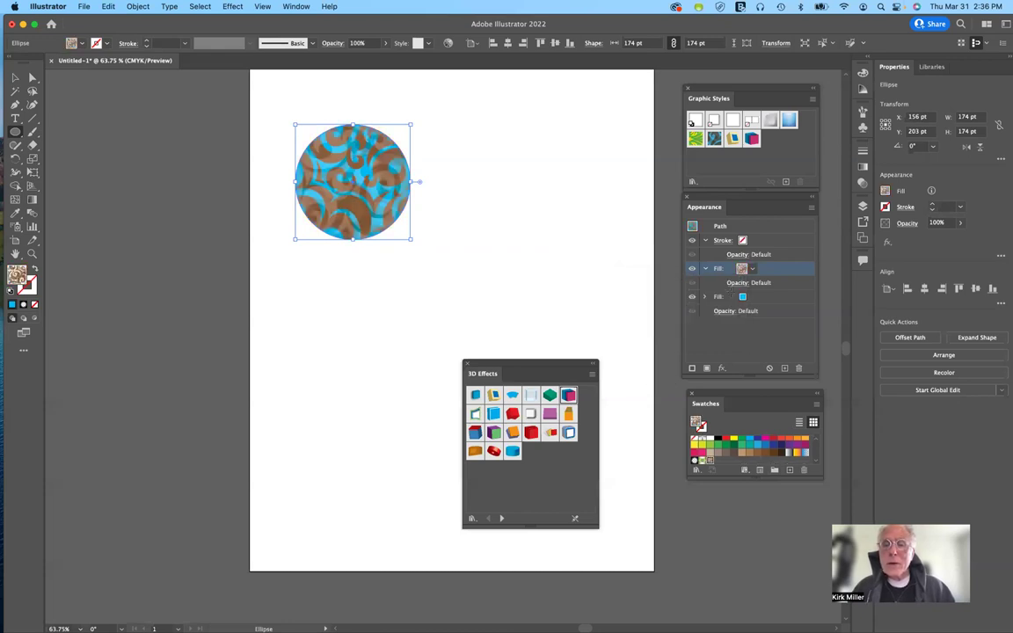
# - Examine the circle's stroke, pattern fill, blue fill and path entries one at a time in its appearance attributes
pyautogui.click(741, 241)
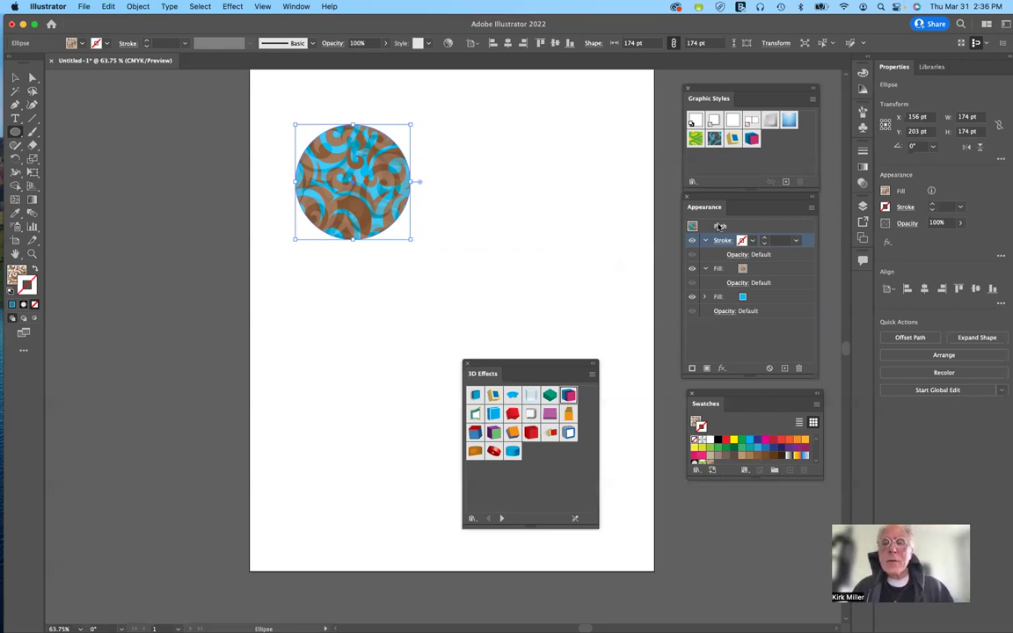
pyautogui.click(719, 226)
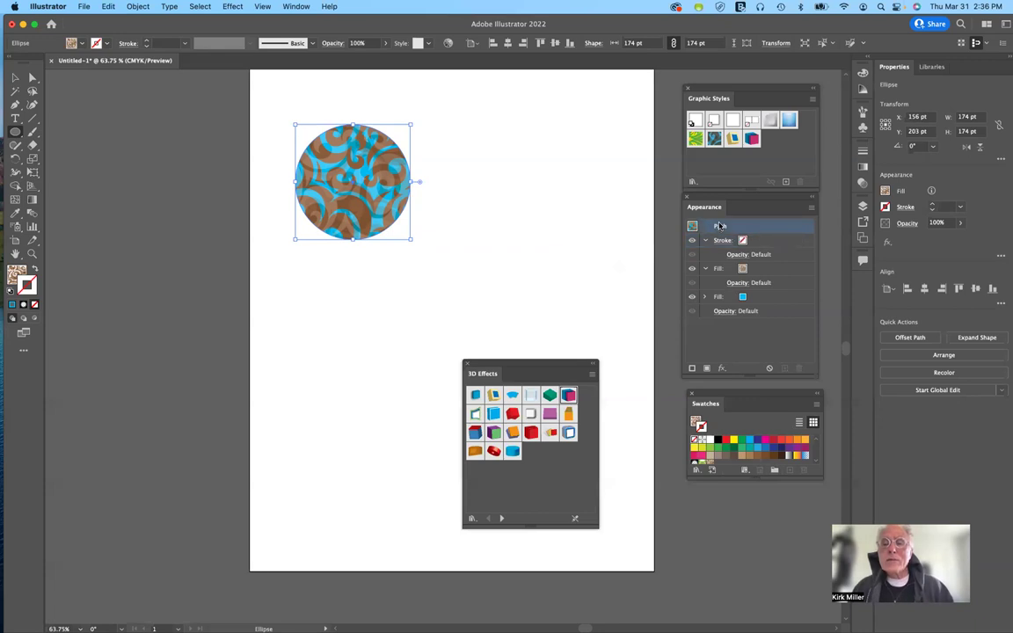
pyautogui.click(729, 270)
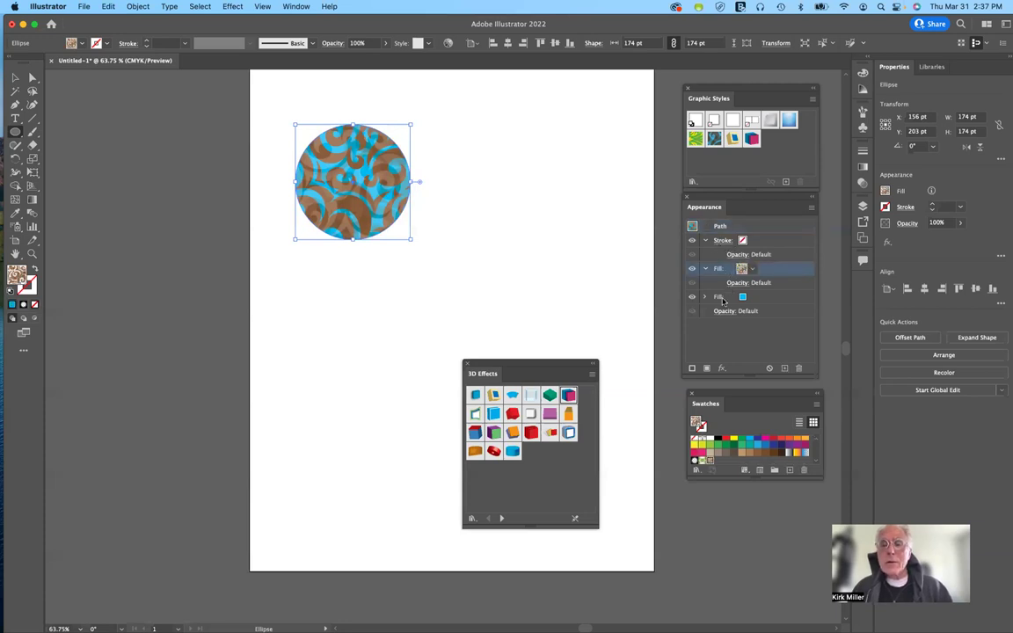
pyautogui.click(723, 302)
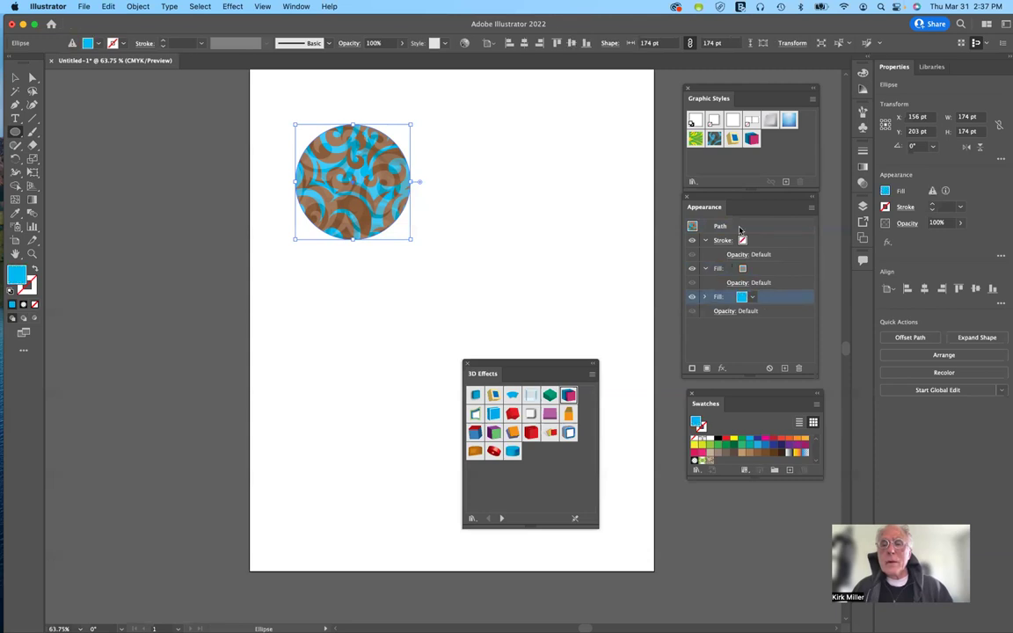
pyautogui.click(739, 227)
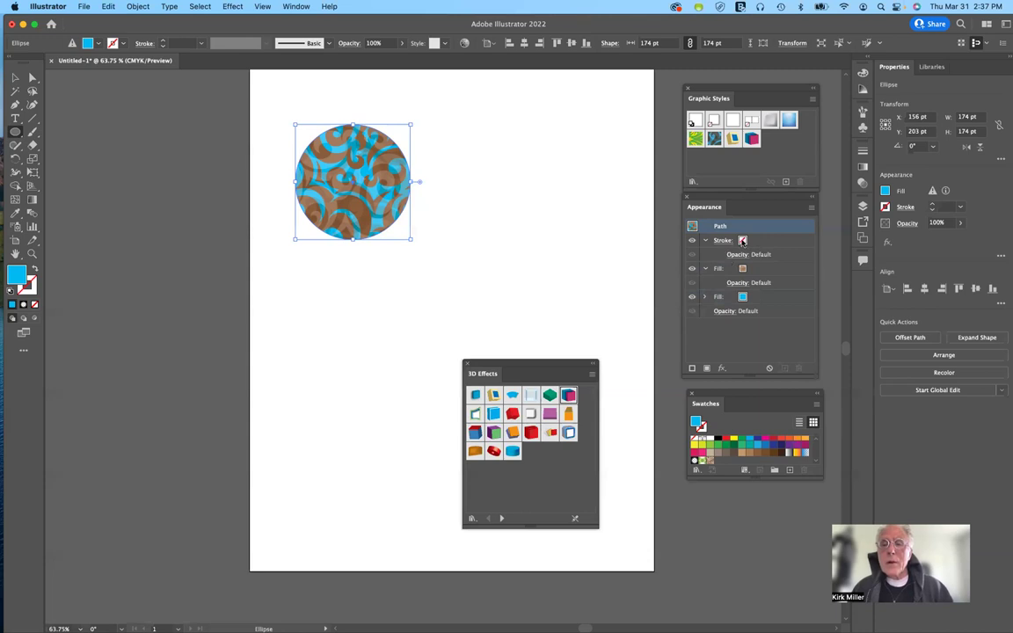
# - Give the circle an orange stroke and increase its weight to 9 pt
pyautogui.click(727, 241)
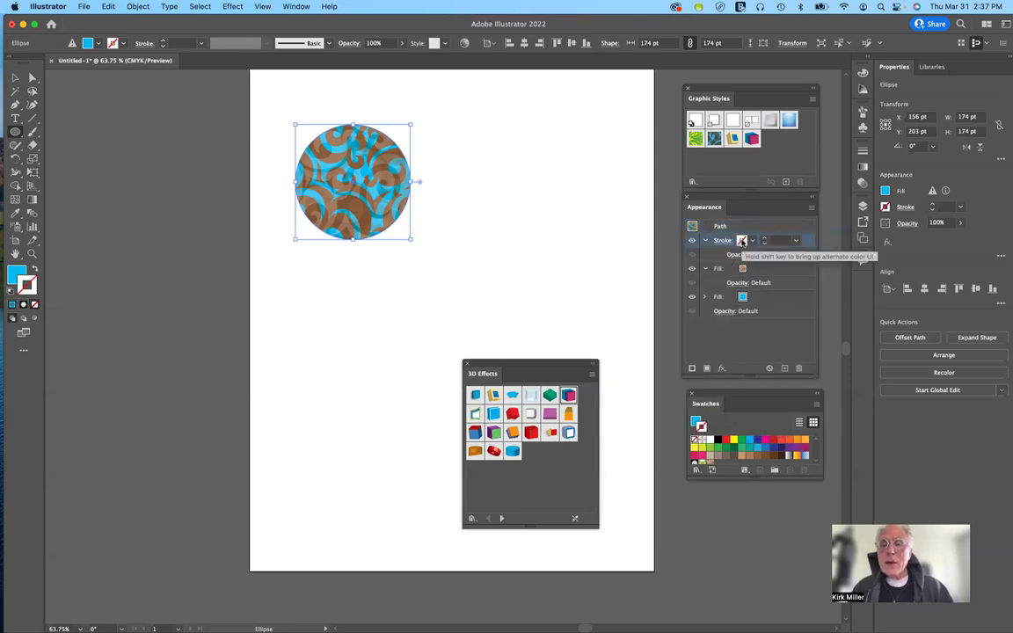
pyautogui.click(741, 240)
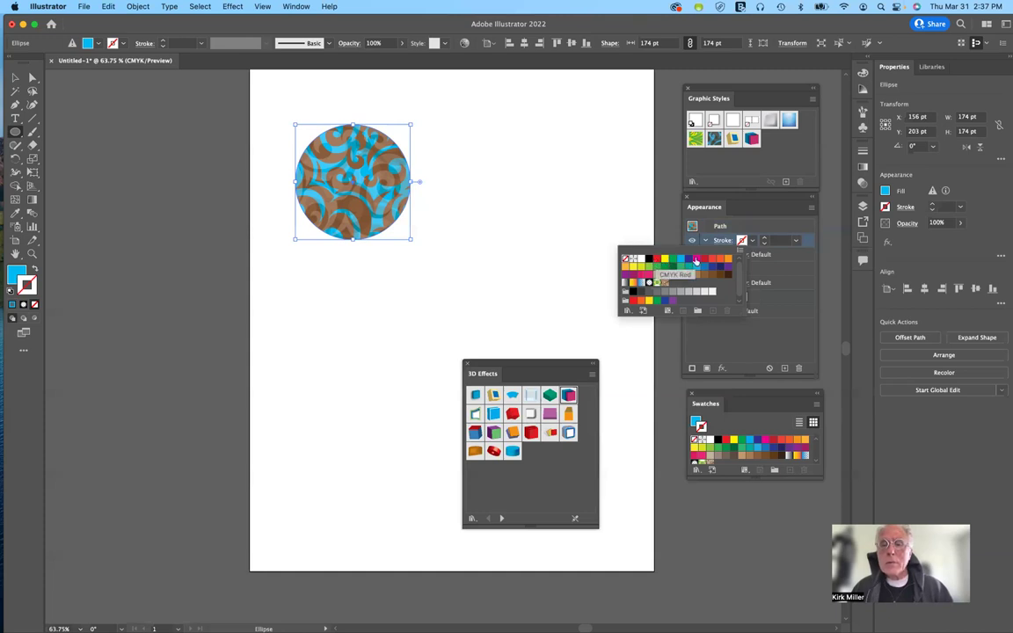
pyautogui.click(728, 259)
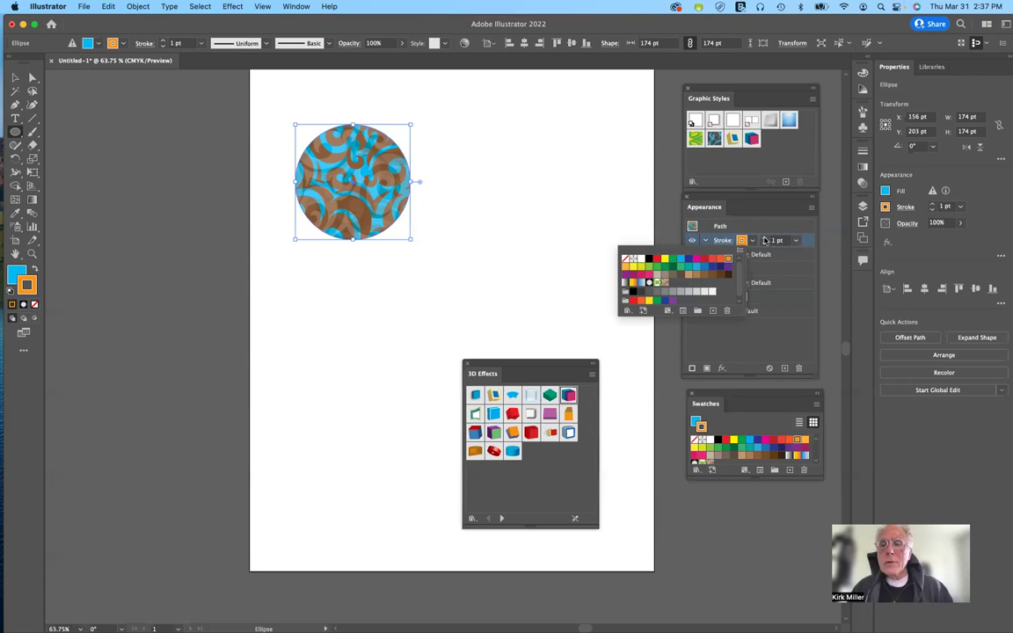
pyautogui.click(765, 240)
pyautogui.click(764, 238)
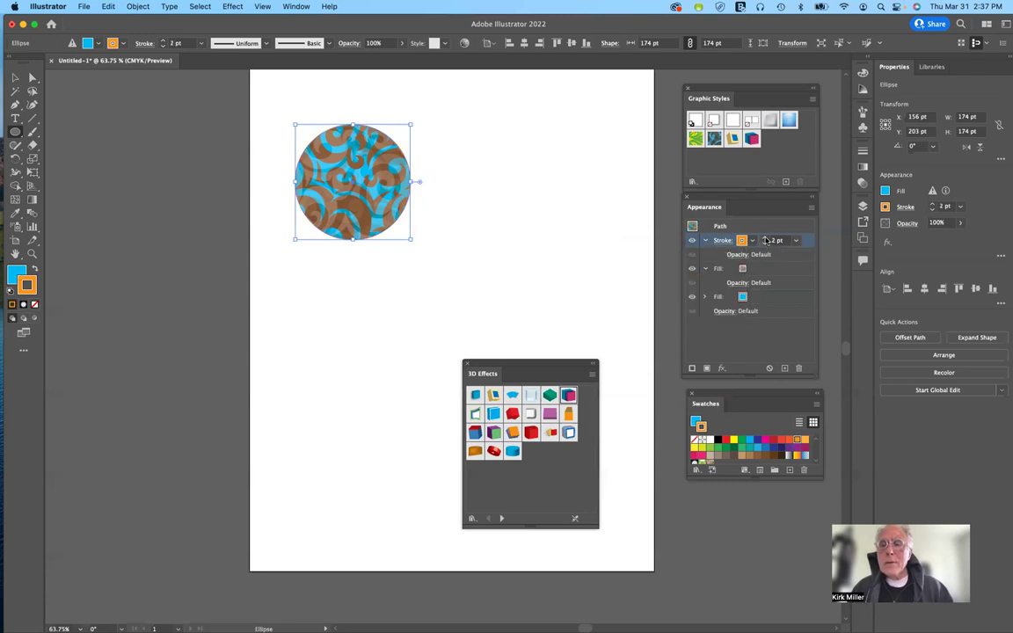
pyautogui.click(766, 239)
pyautogui.click(766, 238)
pyautogui.click(766, 238)
pyautogui.click(766, 238)
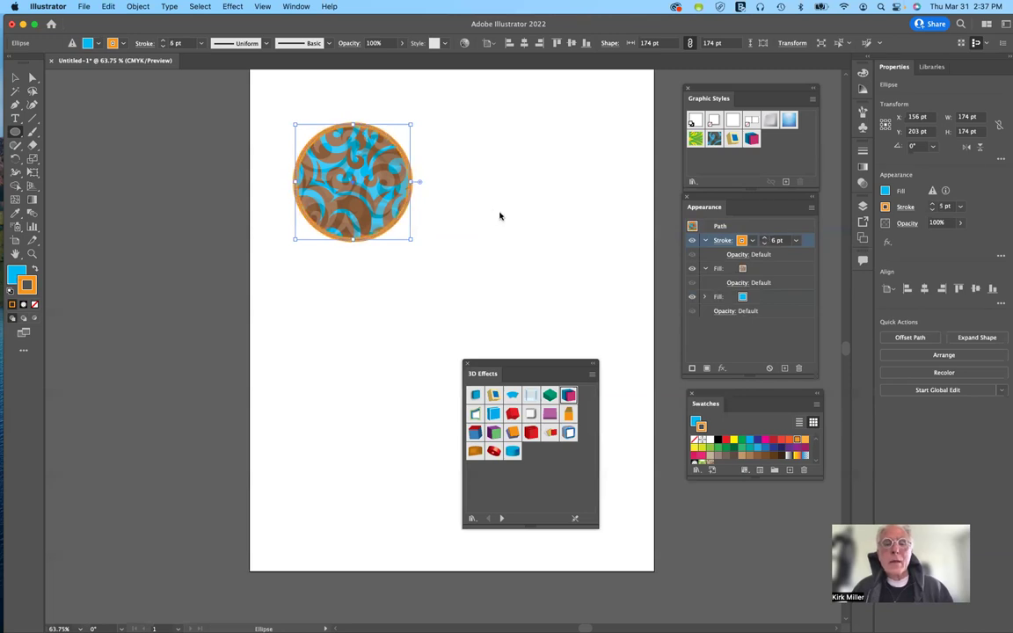
pyautogui.click(500, 215)
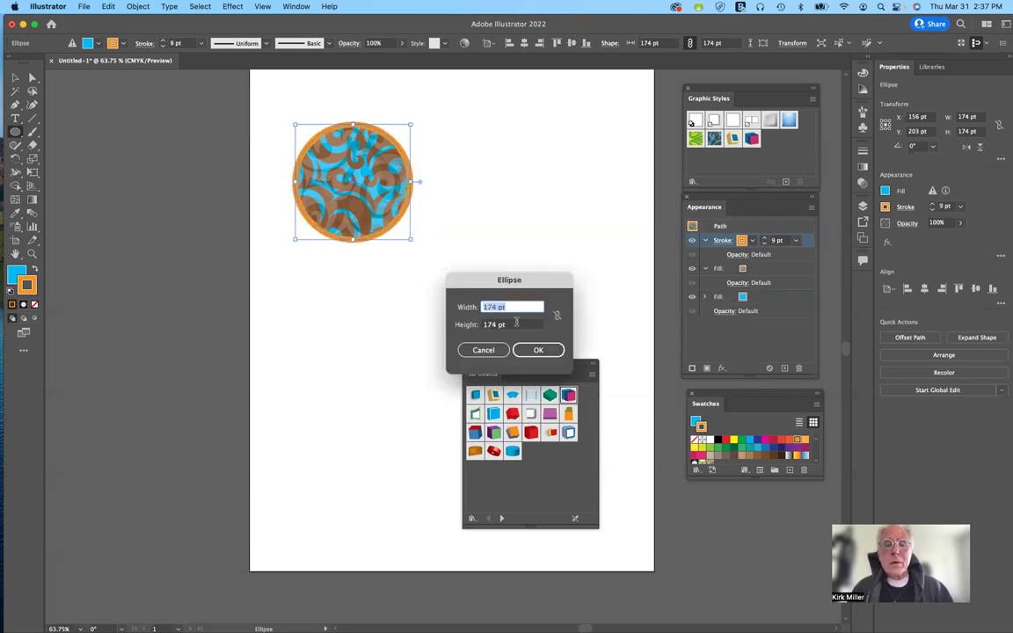
pyautogui.click(491, 350)
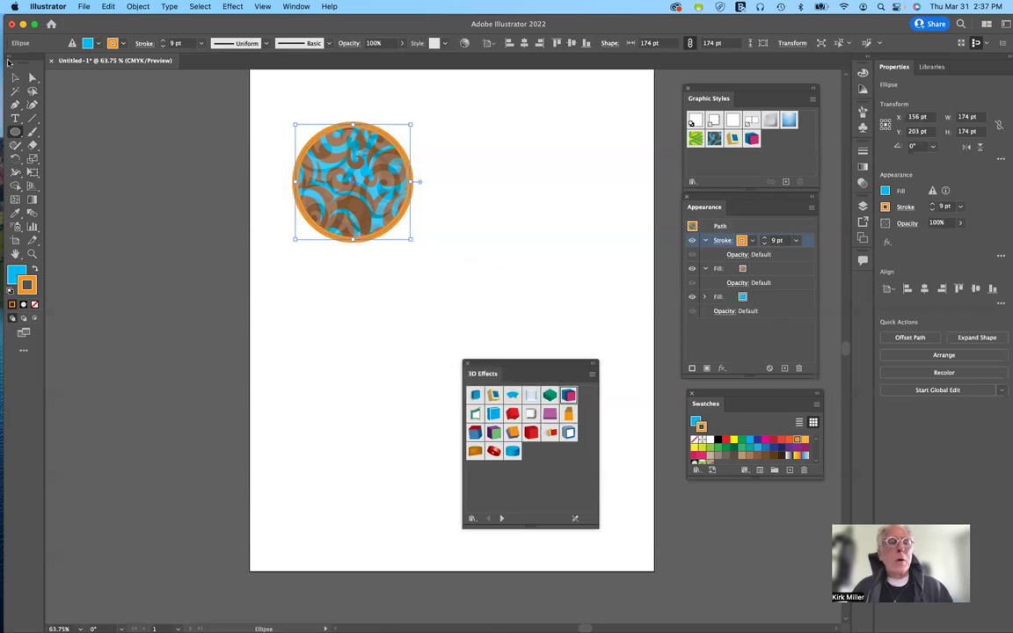
# - Save the circle's combined appearance as a new graphic style and deselect the circle
pyautogui.click(15, 78)
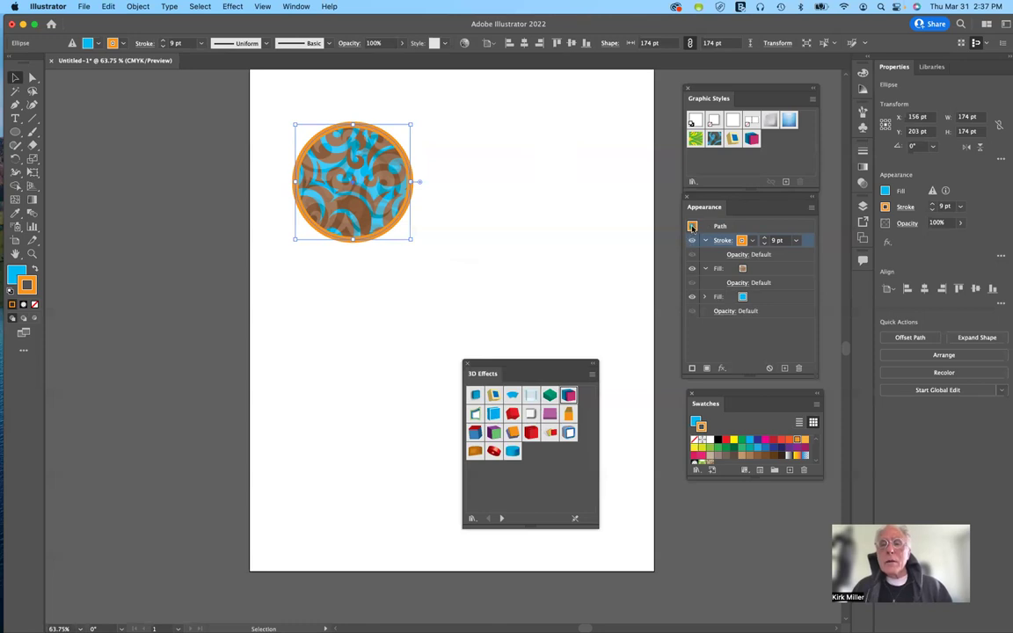
pyautogui.moveTo(692, 227); pyautogui.dragTo(769, 149)
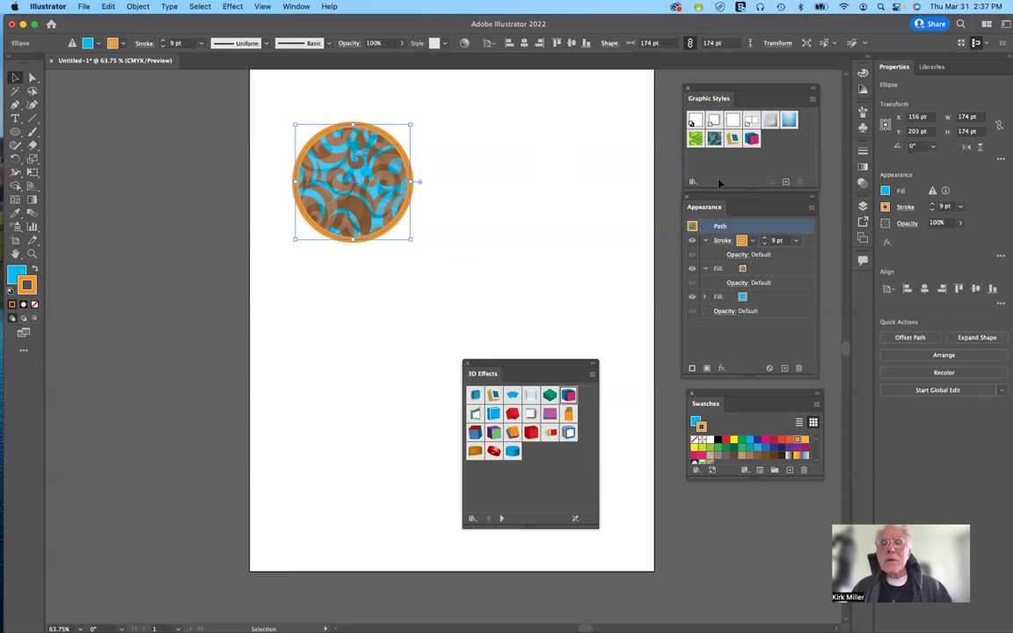
pyautogui.click(566, 196)
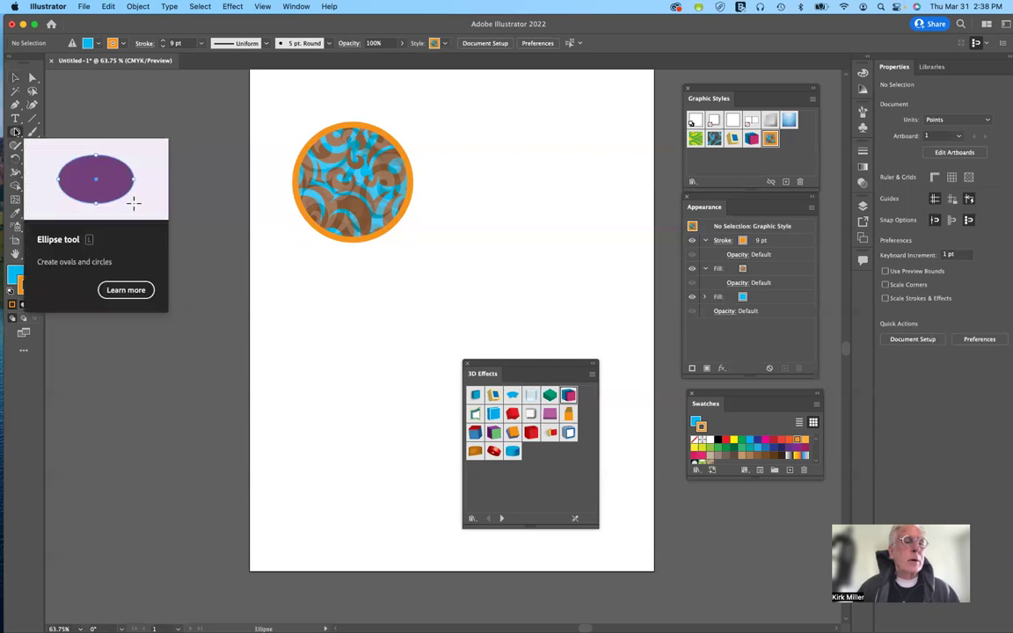
# - Draw a tilted star about 206 by 209 pt, place it beside the circle, and apply the newly saved graphic style to it
pyautogui.click(16, 132)
pyautogui.click(78, 189)
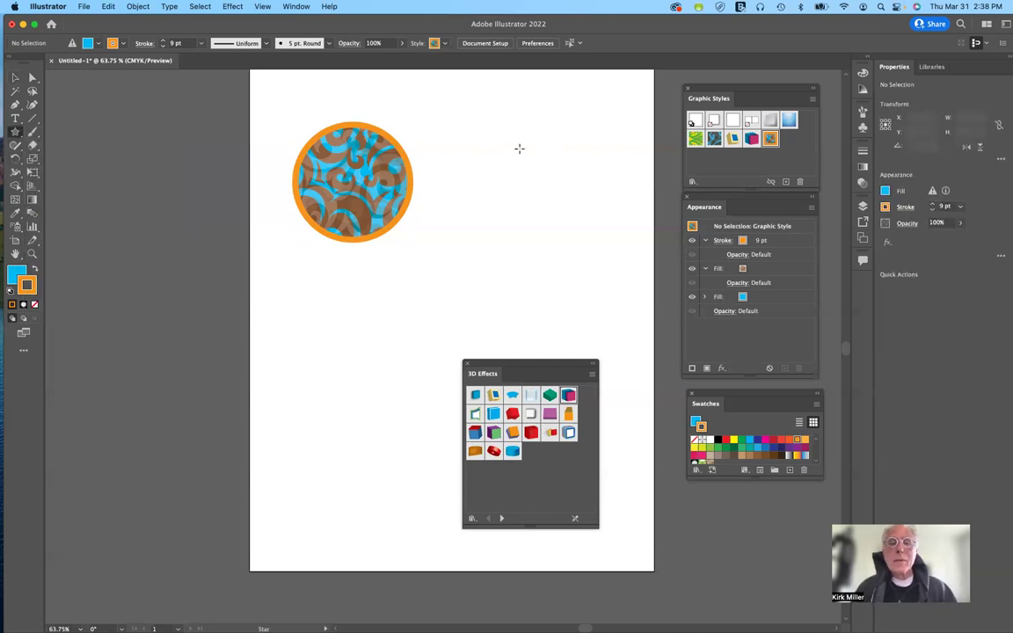
pyautogui.moveTo(519, 149); pyautogui.dragTo(551, 215)
pyautogui.press('v')
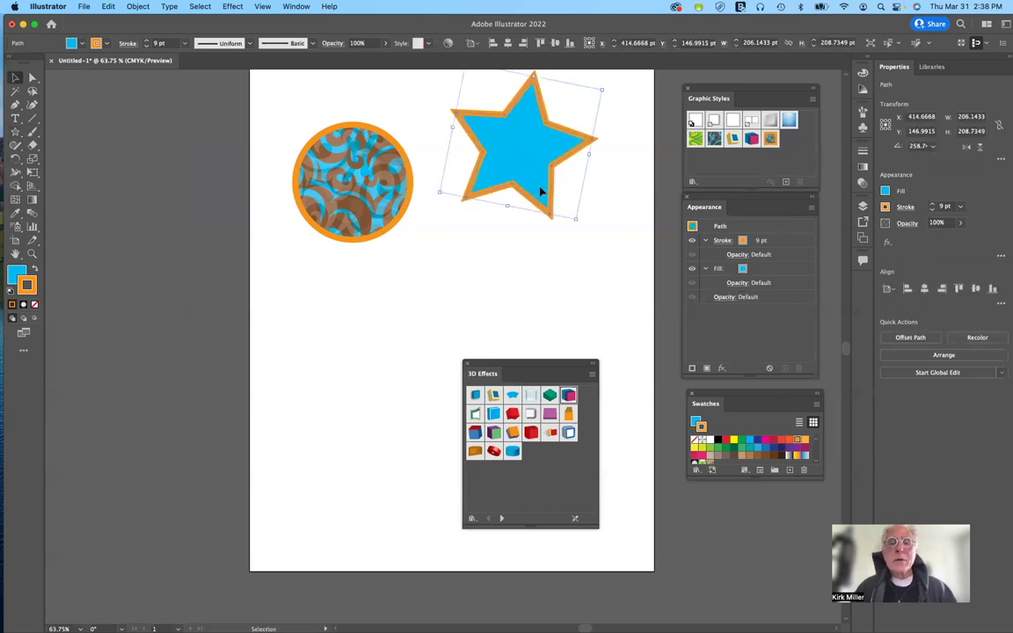
pyautogui.moveTo(558, 127); pyautogui.dragTo(564, 171)
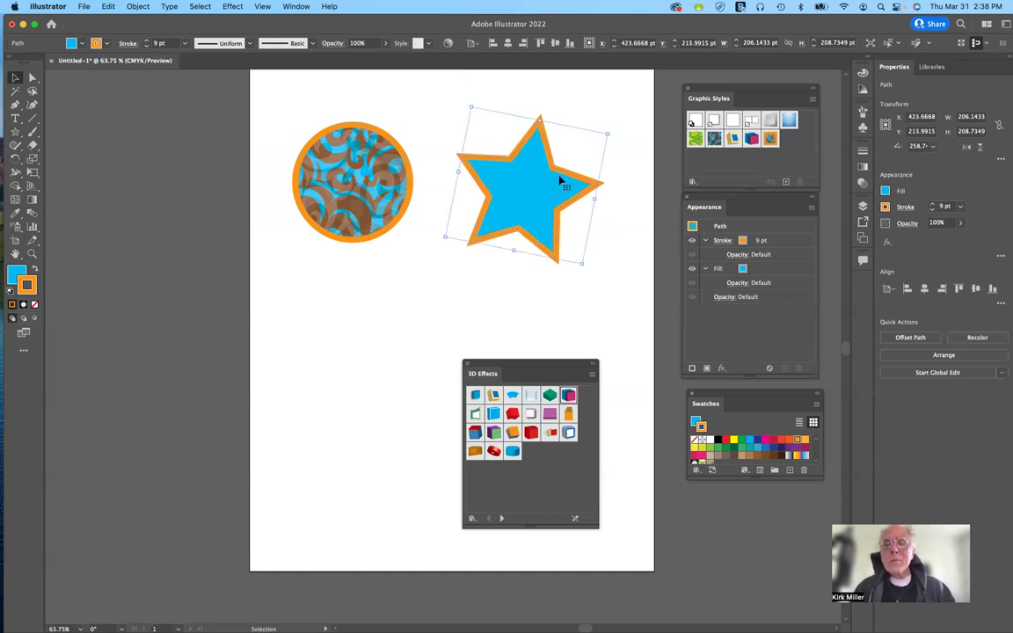
pyautogui.click(771, 138)
pyautogui.moveTo(592, 224); pyautogui.dragTo(483, 147)
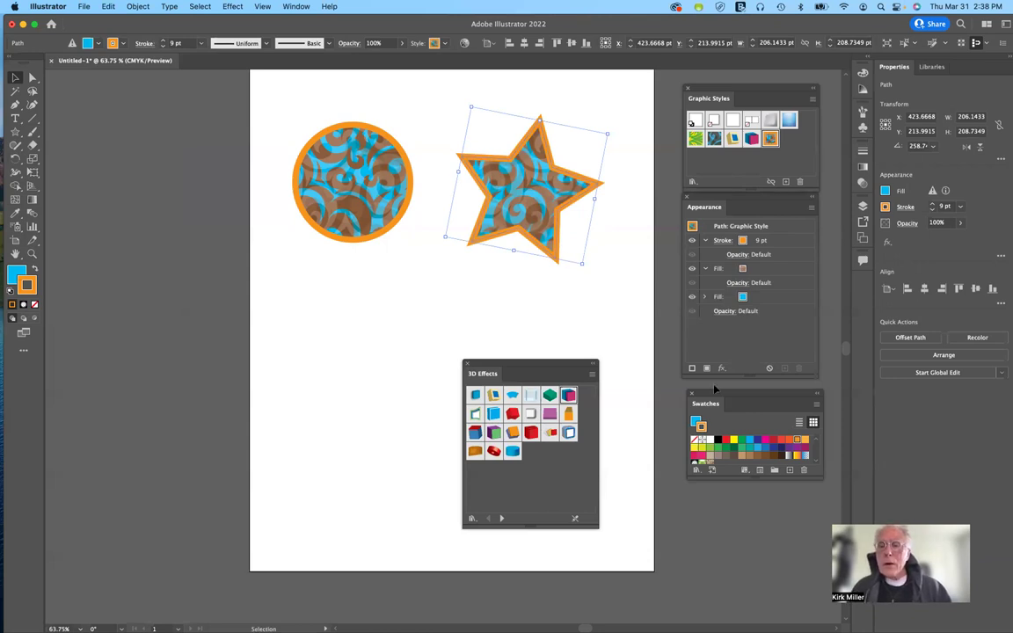
# - Open the layer list and examine the objects inside Layer 1
pyautogui.click(862, 209)
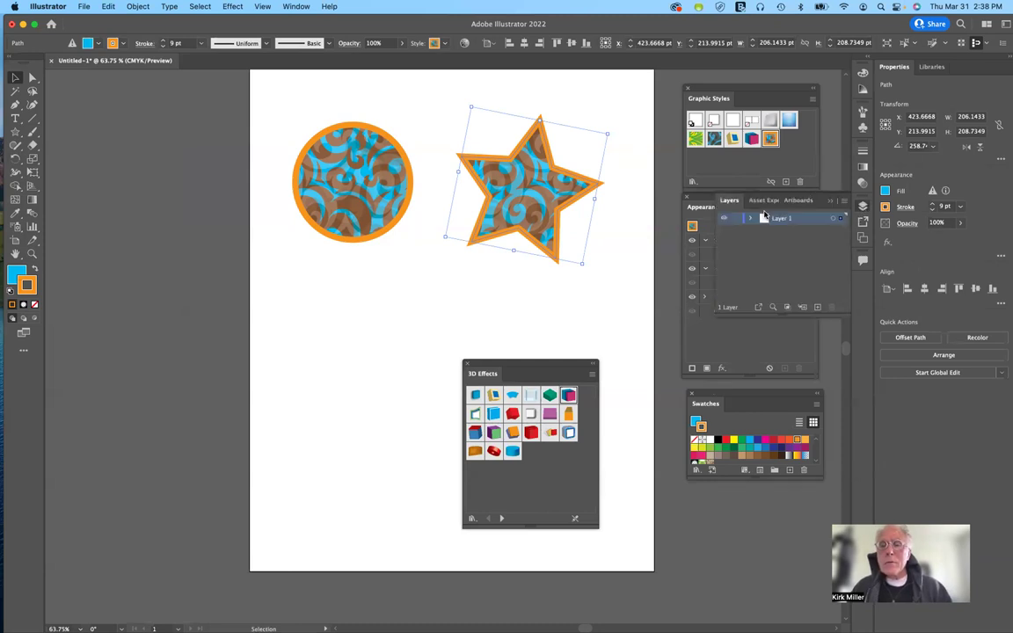
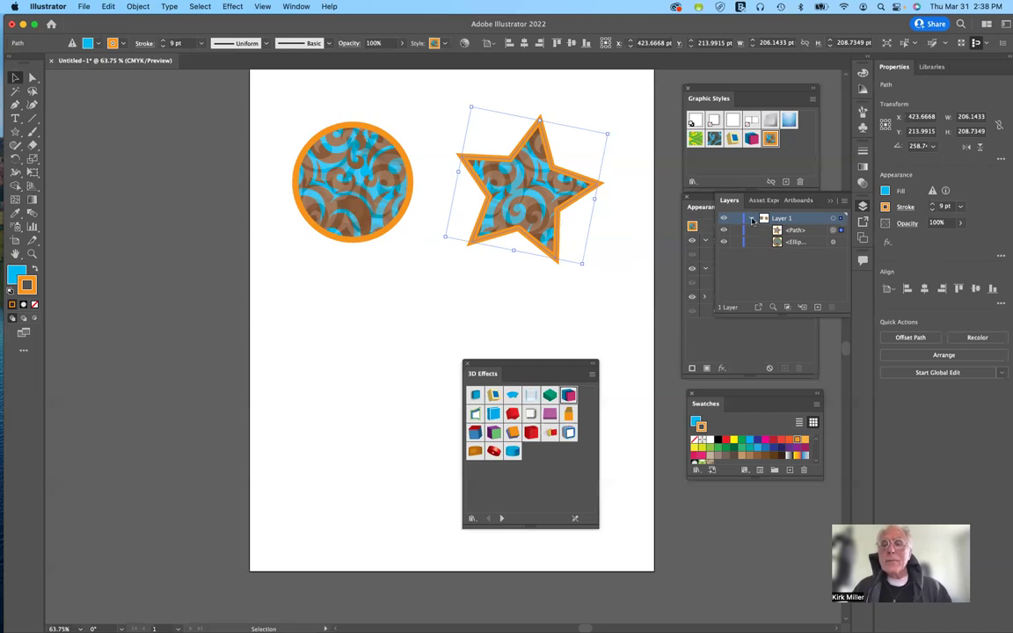
pyautogui.click(752, 218)
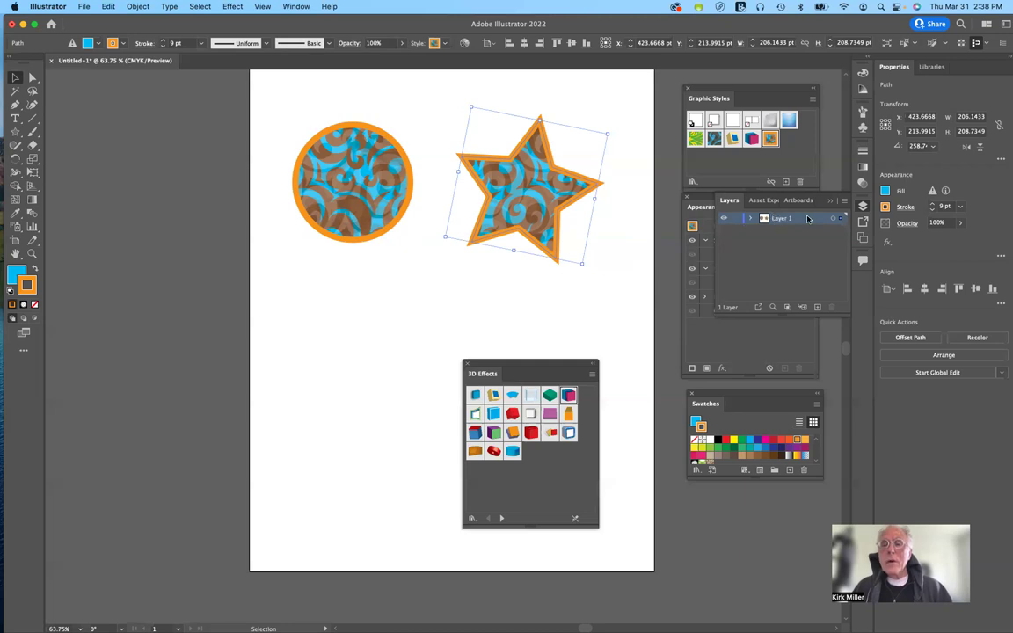
# - Deselect the star and try to add a Multiply drop shadow with 75% opacity, 7 pt offsets and 5 pt blur without targeting anything
pyautogui.click(663, 240)
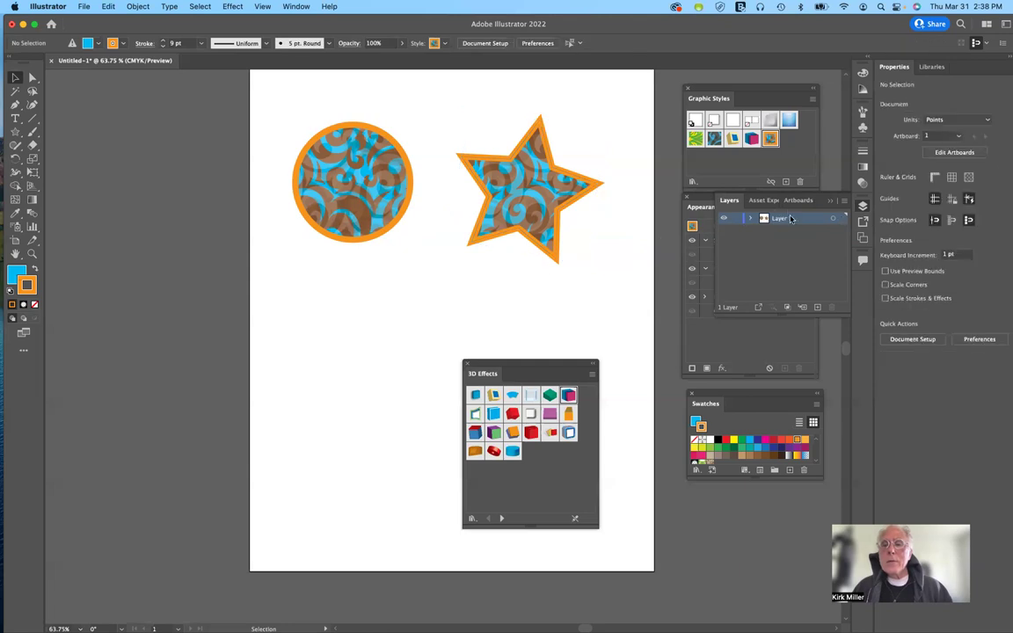
pyautogui.click(234, 7)
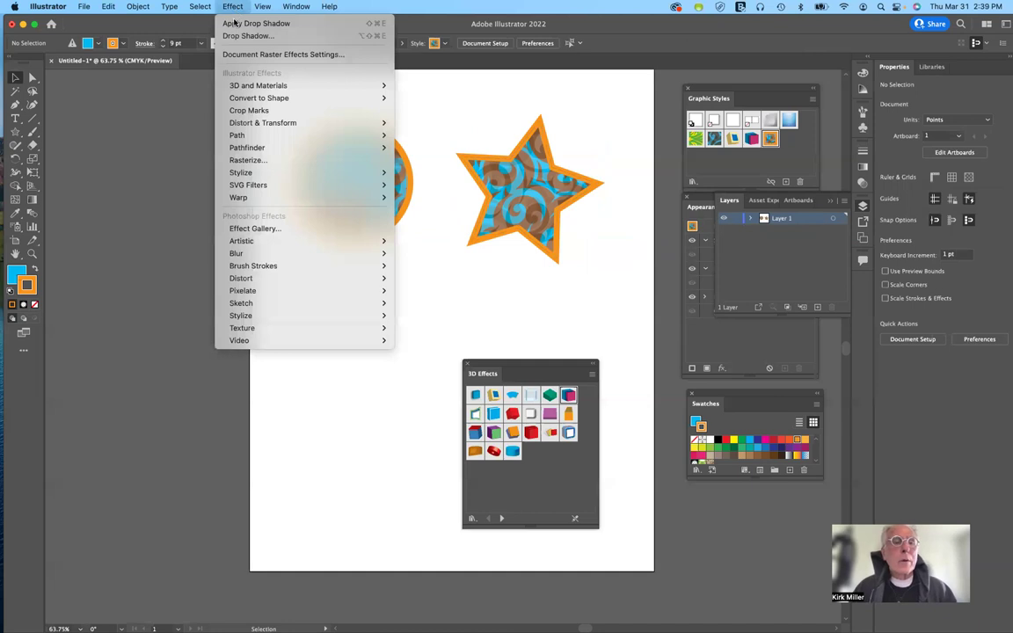
pyautogui.moveTo(360, 172)
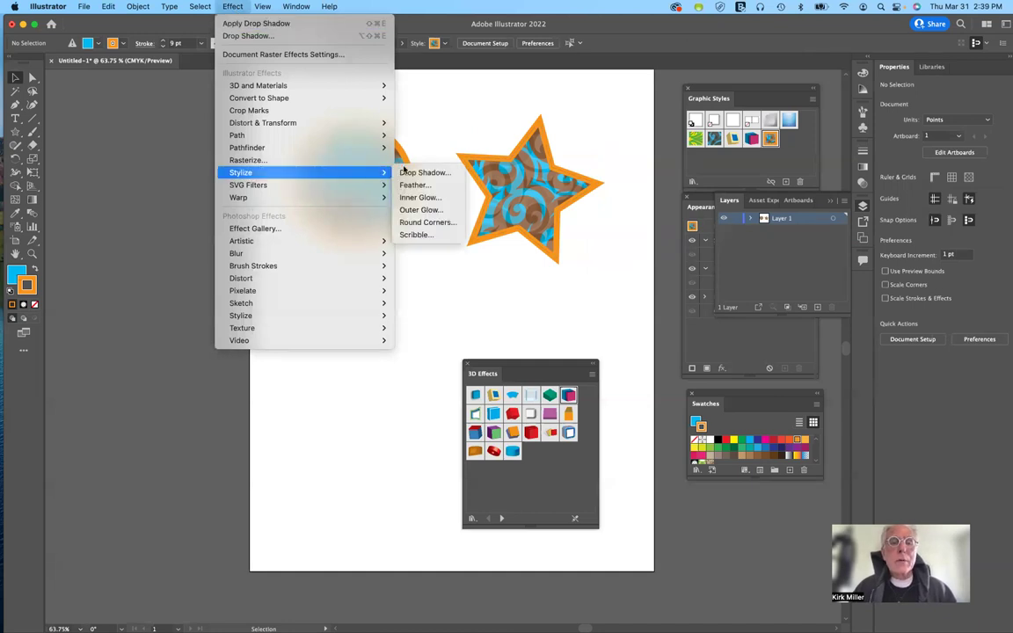
pyautogui.click(409, 174)
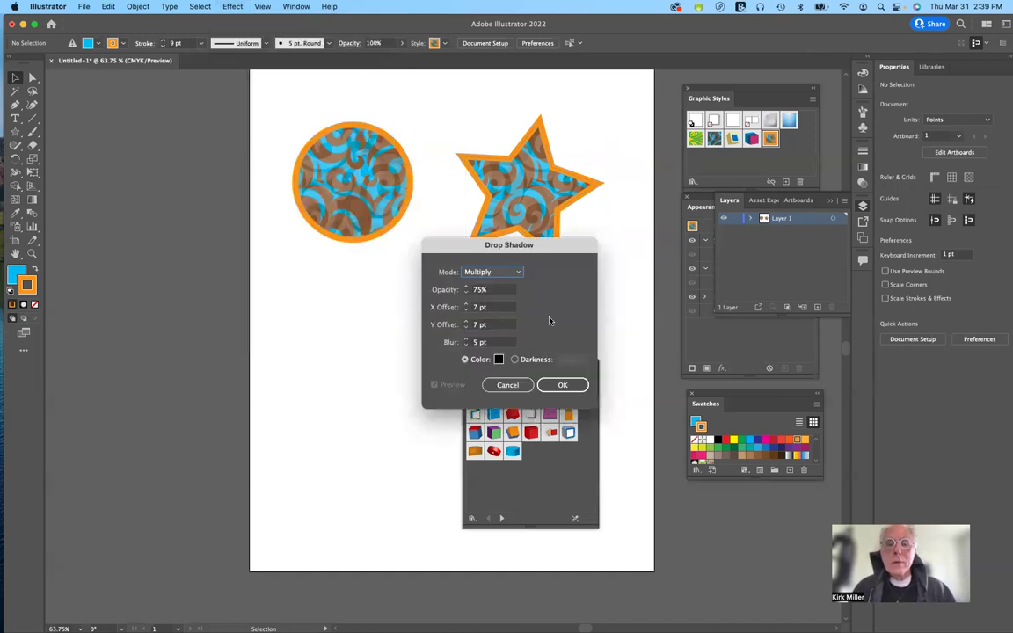
pyautogui.click(552, 385)
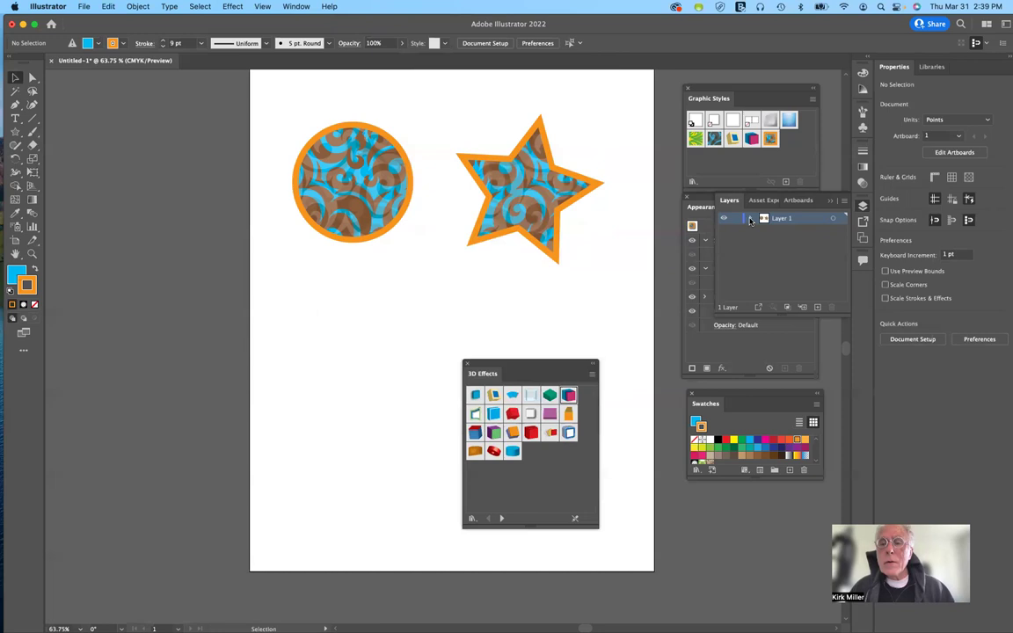
pyautogui.click(751, 219)
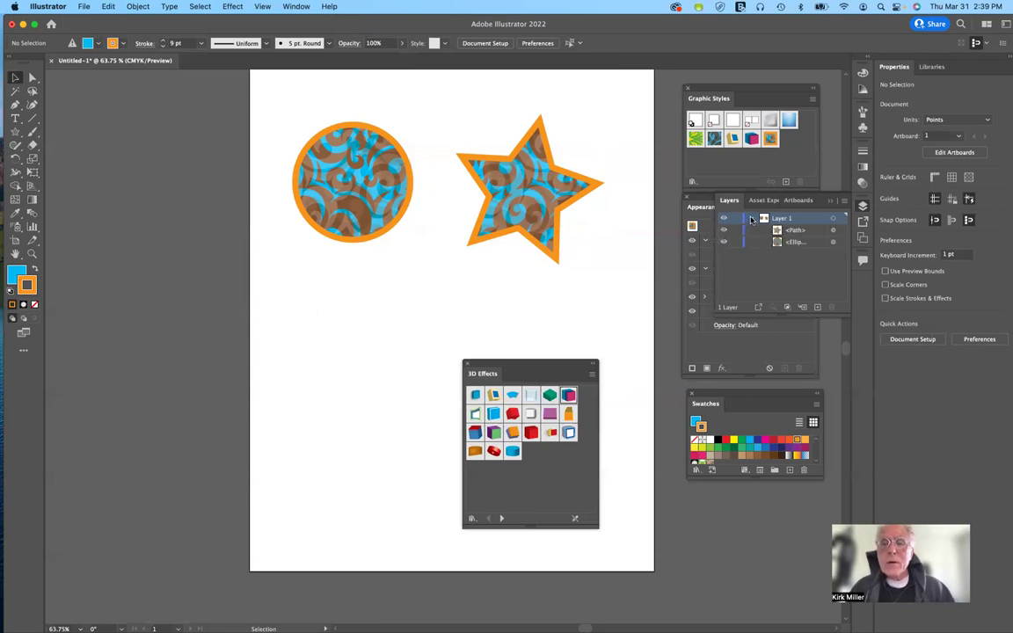
pyautogui.click(751, 219)
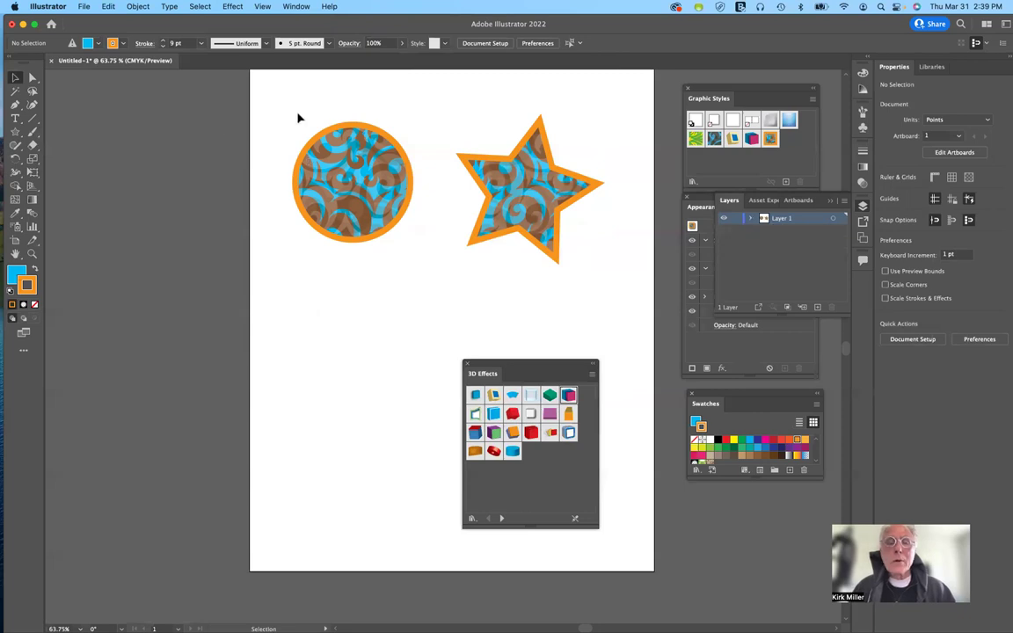
# - Target the whole of Layer 1 and apply a Multiply drop shadow with 75% opacity, 7 pt X and Y offsets and 5 pt blur
pyautogui.click(833, 219)
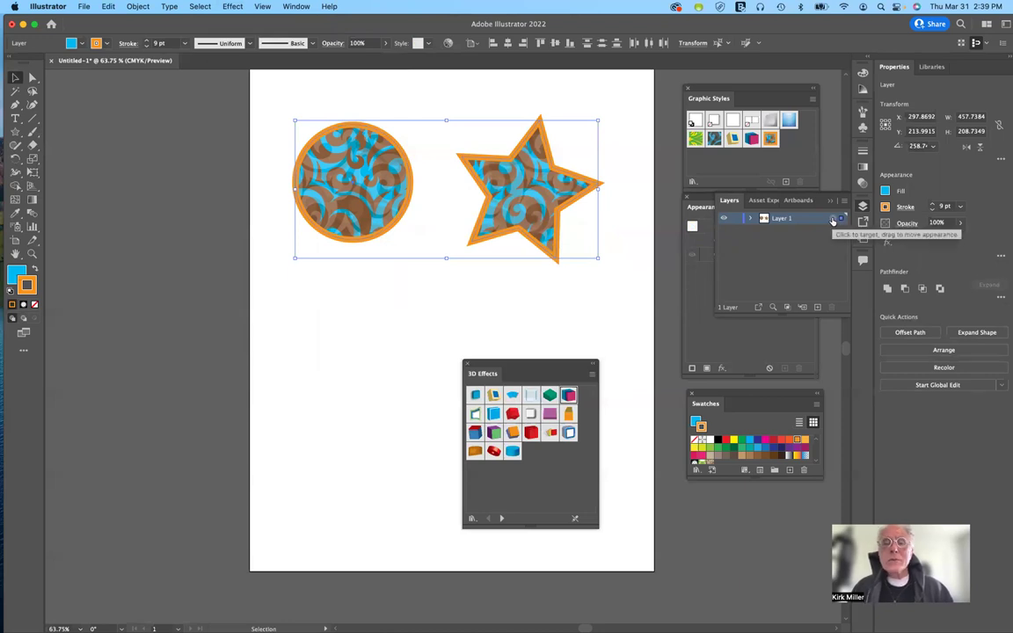
pyautogui.click(233, 7)
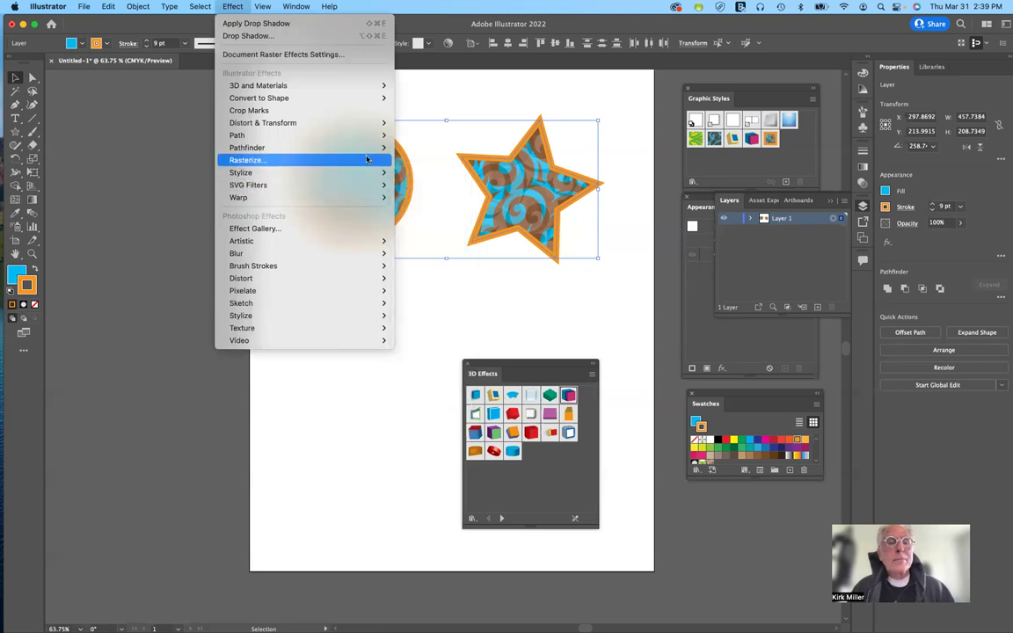
pyautogui.moveTo(378, 173)
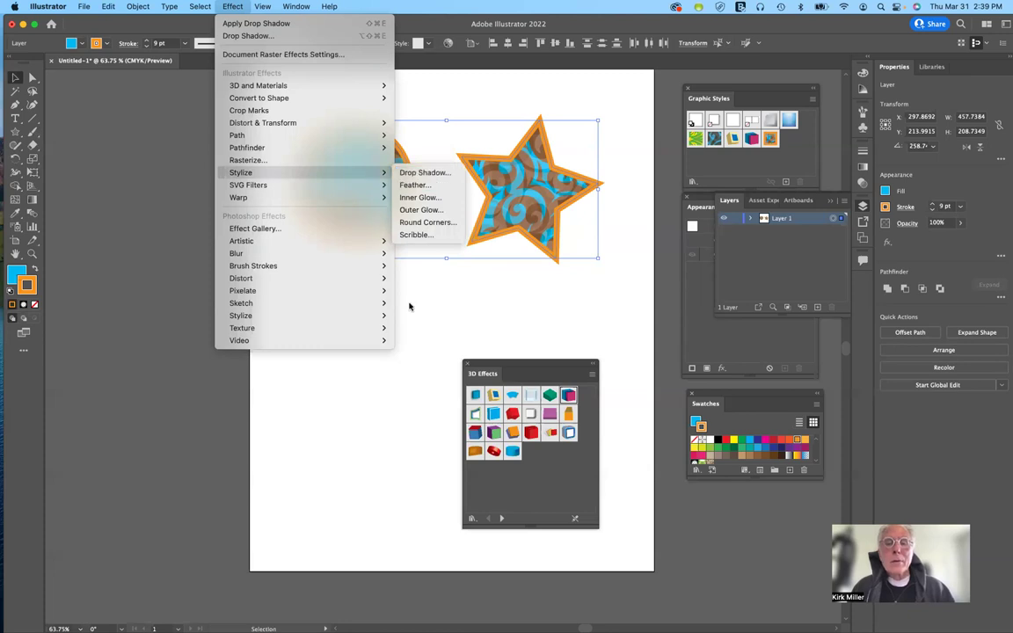
pyautogui.press('alt+shift+super+e')
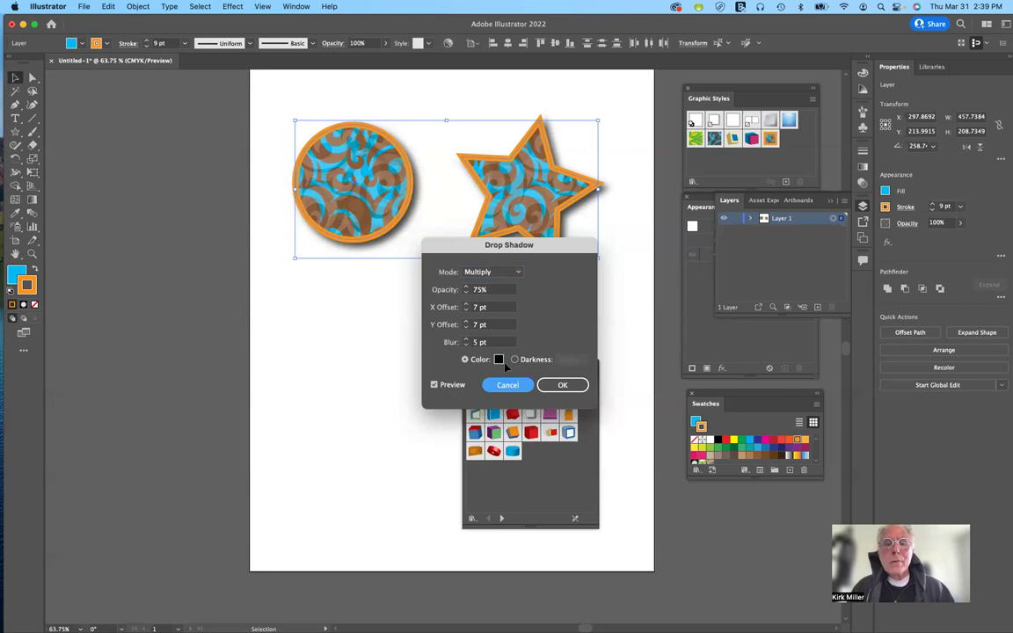
pyautogui.click(507, 384)
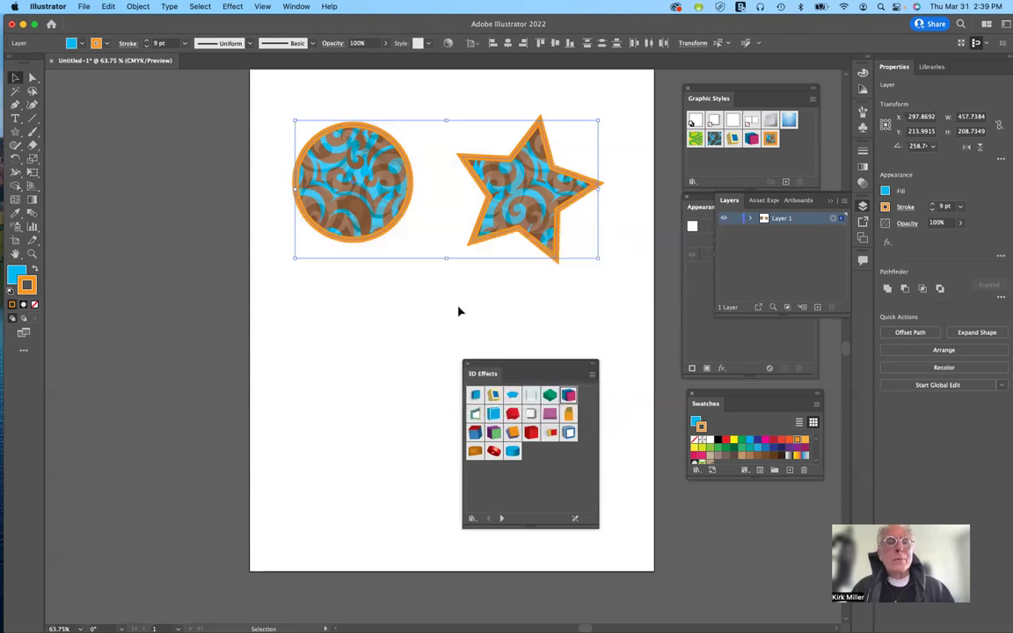
pyautogui.click(232, 7)
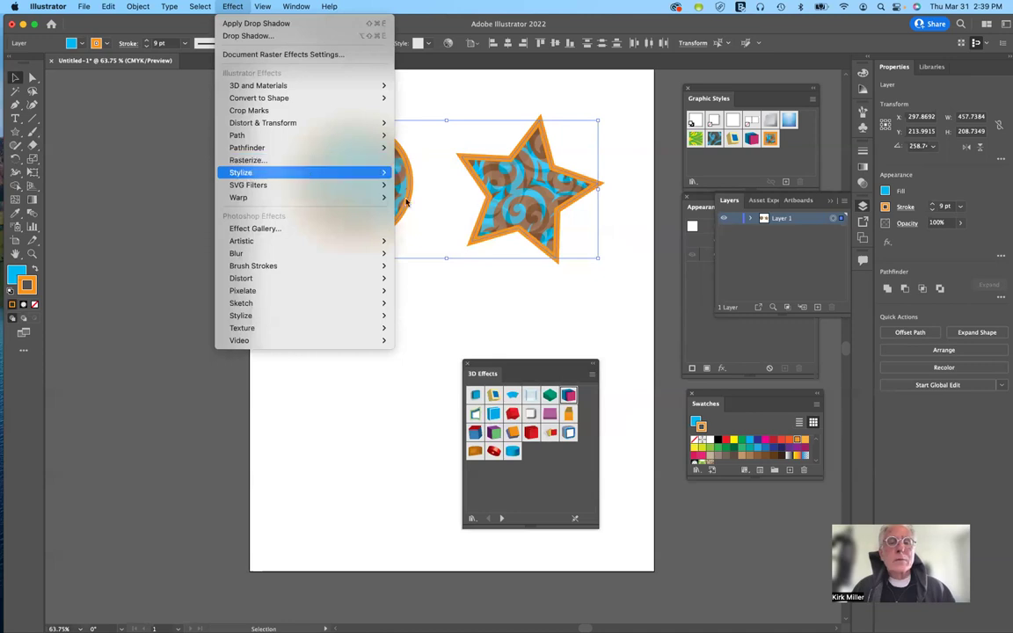
pyautogui.moveTo(281, 172)
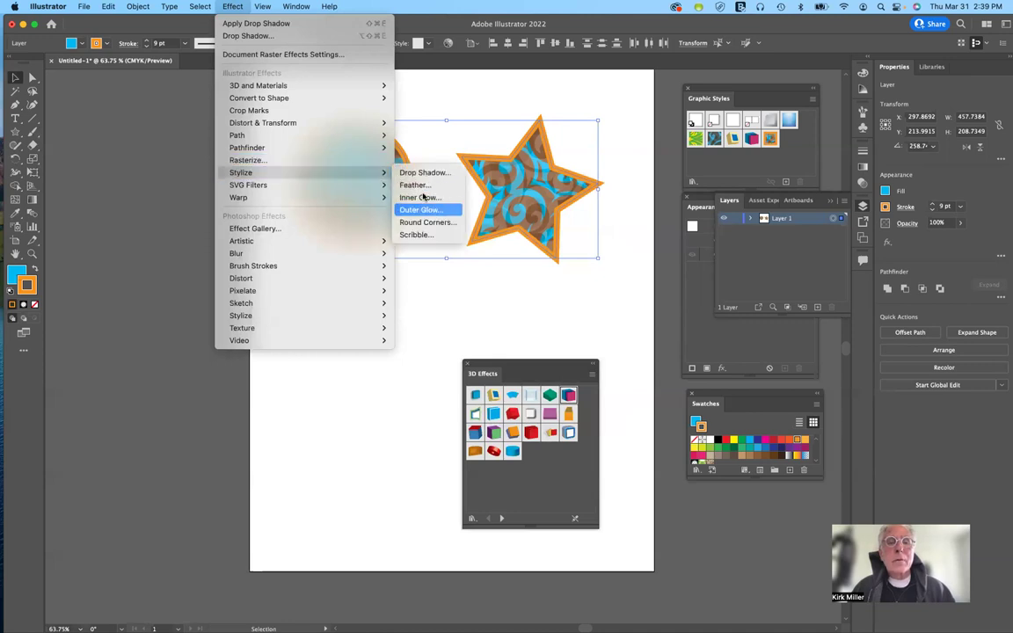
pyautogui.click(424, 172)
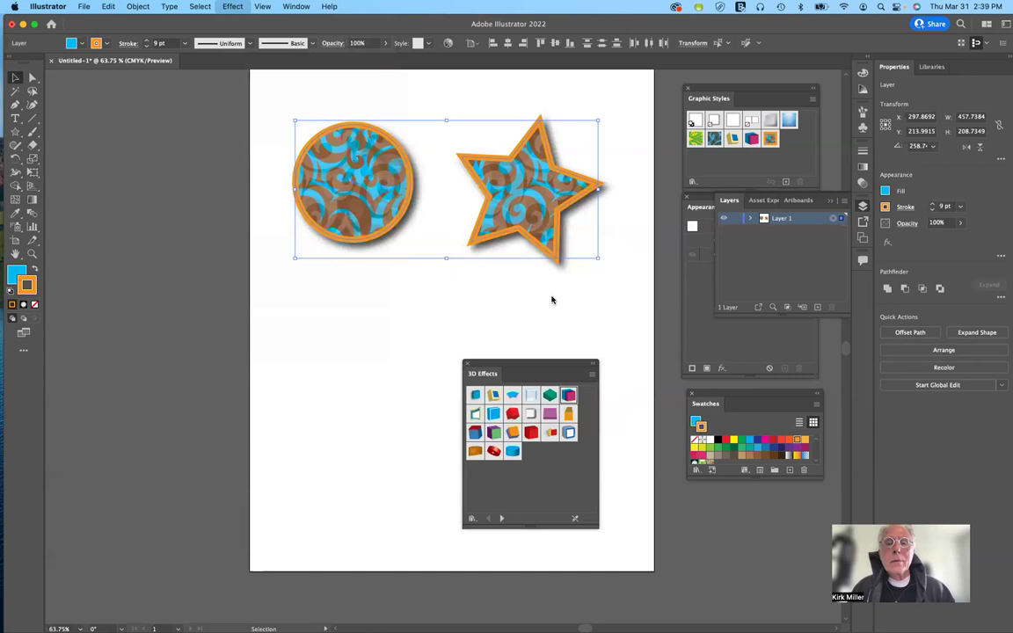
pyautogui.click(561, 382)
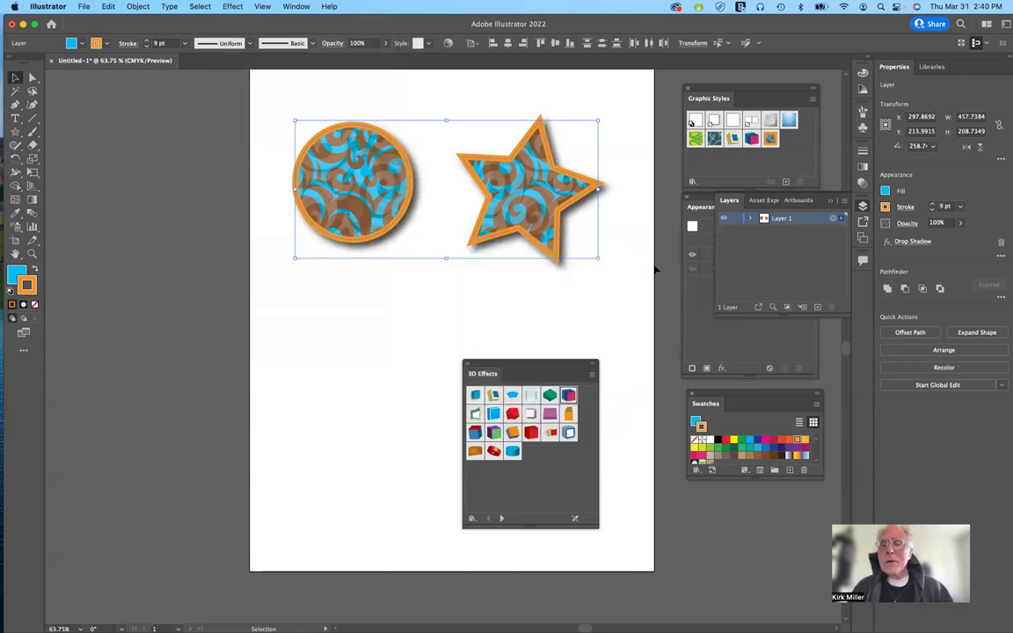
# - Deselect all artwork and examine Layer 1's target indicator and the objects it contains
pyautogui.click(838, 219)
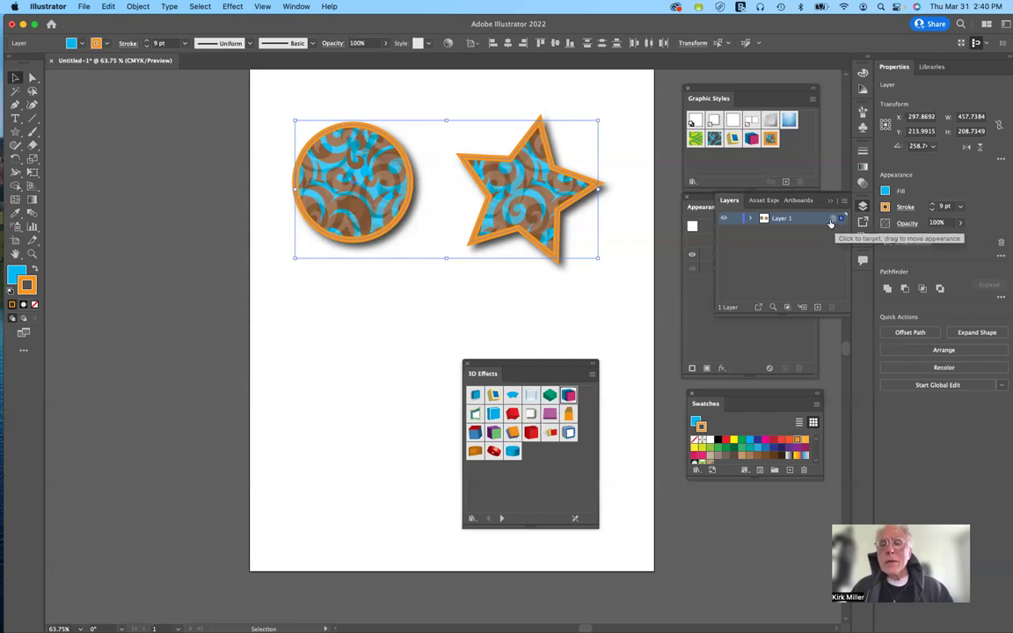
pyautogui.click(830, 223)
pyautogui.click(632, 248)
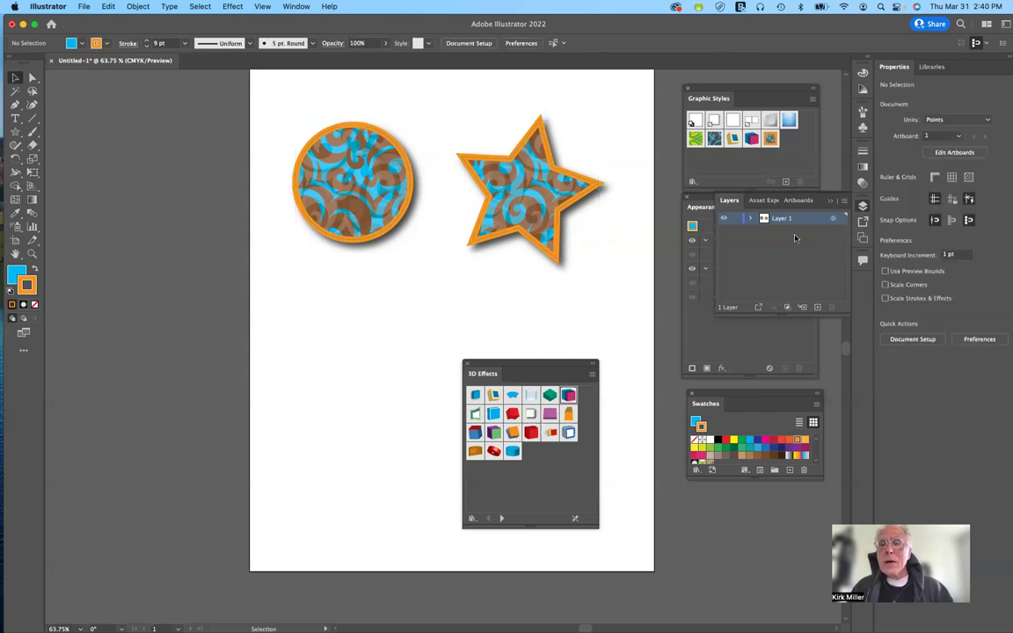
pyautogui.click(748, 219)
pyautogui.click(748, 219)
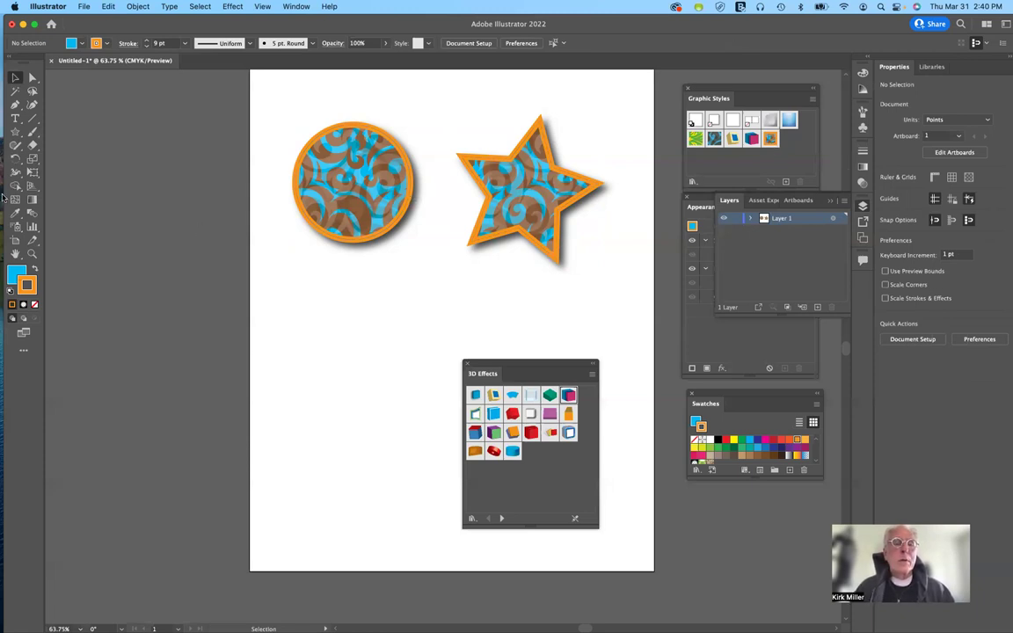
# - Draw a rectangle about 156 by 179 pt below the circle on Layer 1
pyautogui.click(15, 133)
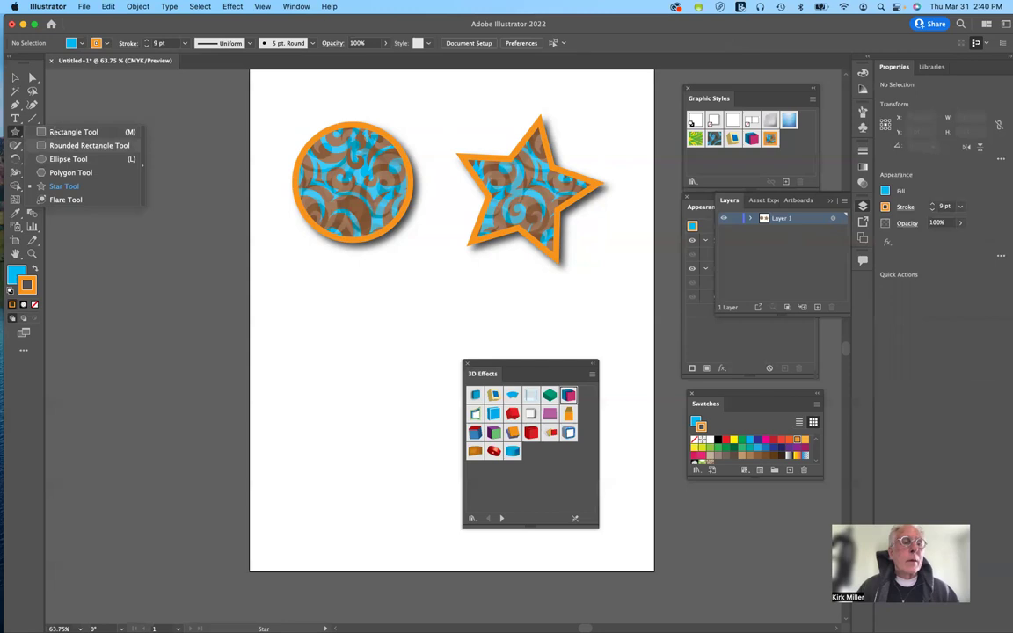
pyautogui.click(70, 131)
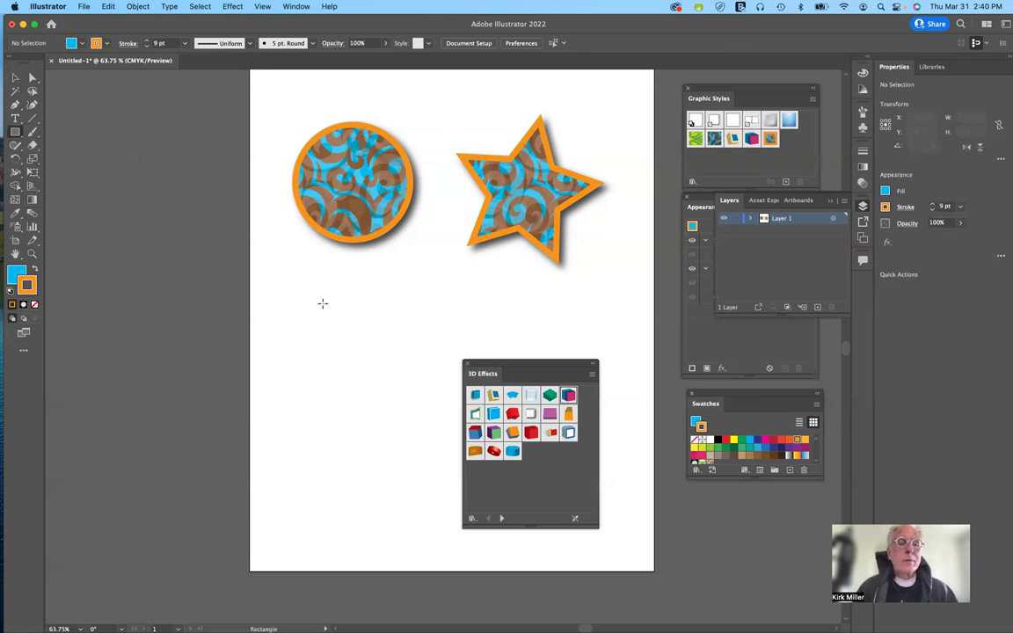
pyautogui.moveTo(346, 335)
pyautogui.mouseDown()
pyautogui.moveTo(400, 395)
pyautogui.moveTo(393, 376)
pyautogui.mouseUp()
pyautogui.moveTo(404, 416); pyautogui.dragTo(415, 414)
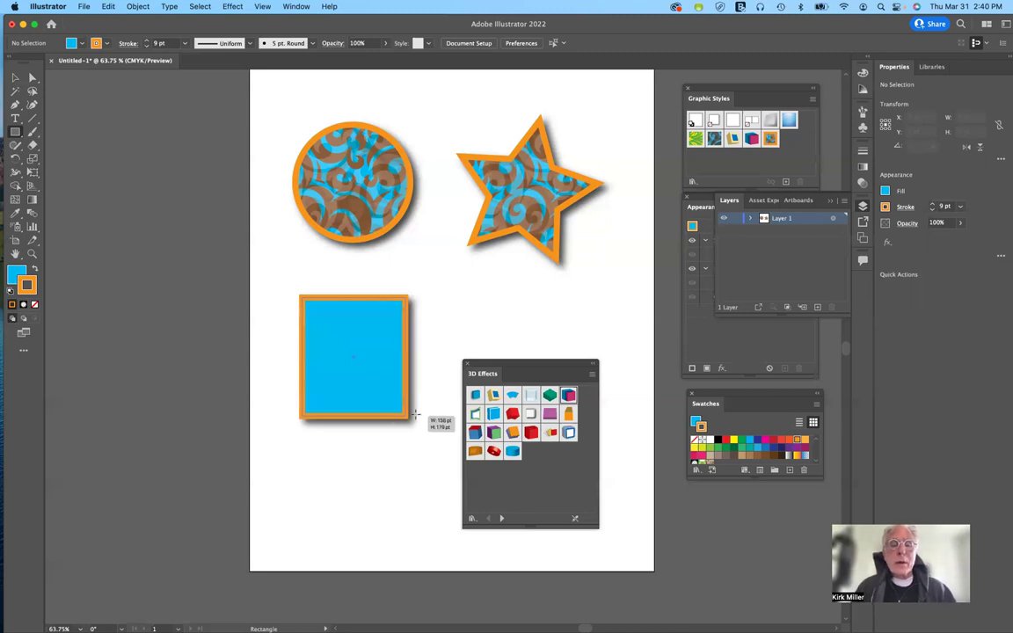
pyautogui.moveTo(411, 461); pyautogui.dragTo(411, 461)
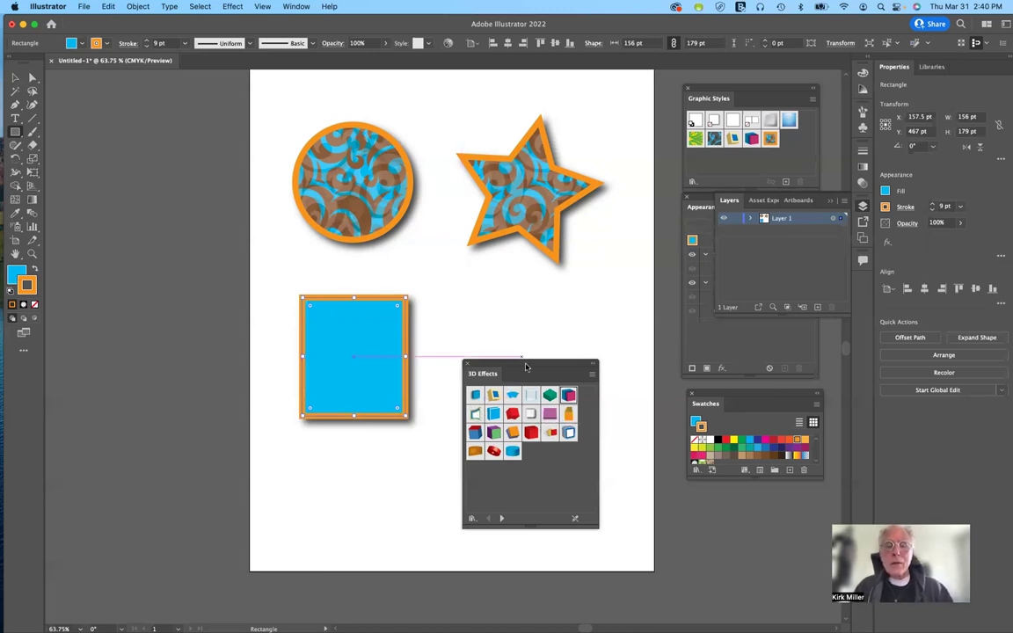
# - Move the 3D Effects library off the artboard, then target Layer 1 and expand its list of objects
pyautogui.moveTo(525, 368); pyautogui.dragTo(510, 379)
pyautogui.moveTo(143, 314); pyautogui.dragTo(151, 299)
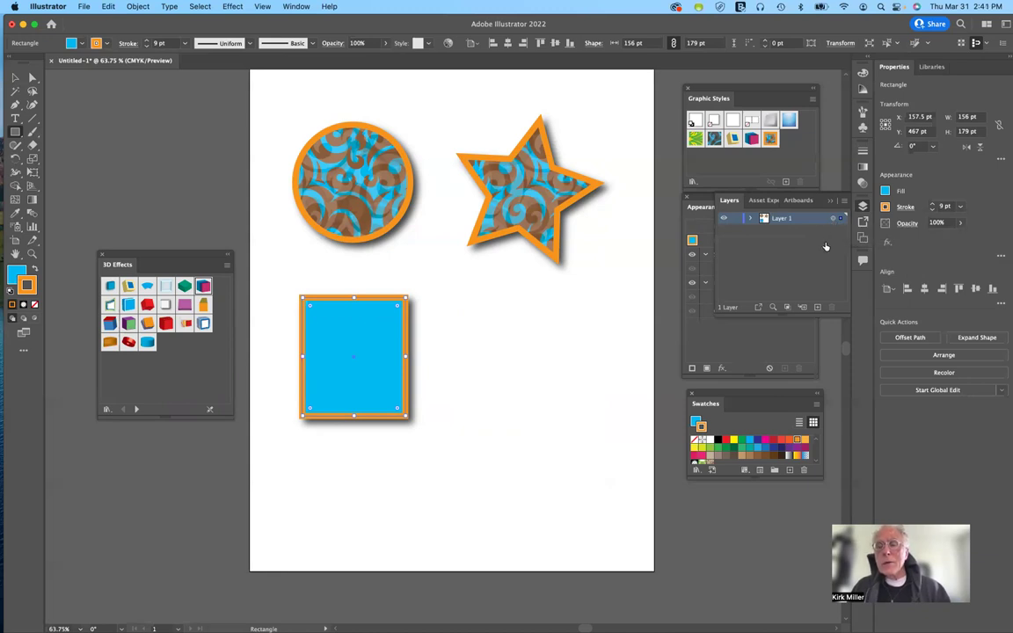
pyautogui.click(831, 219)
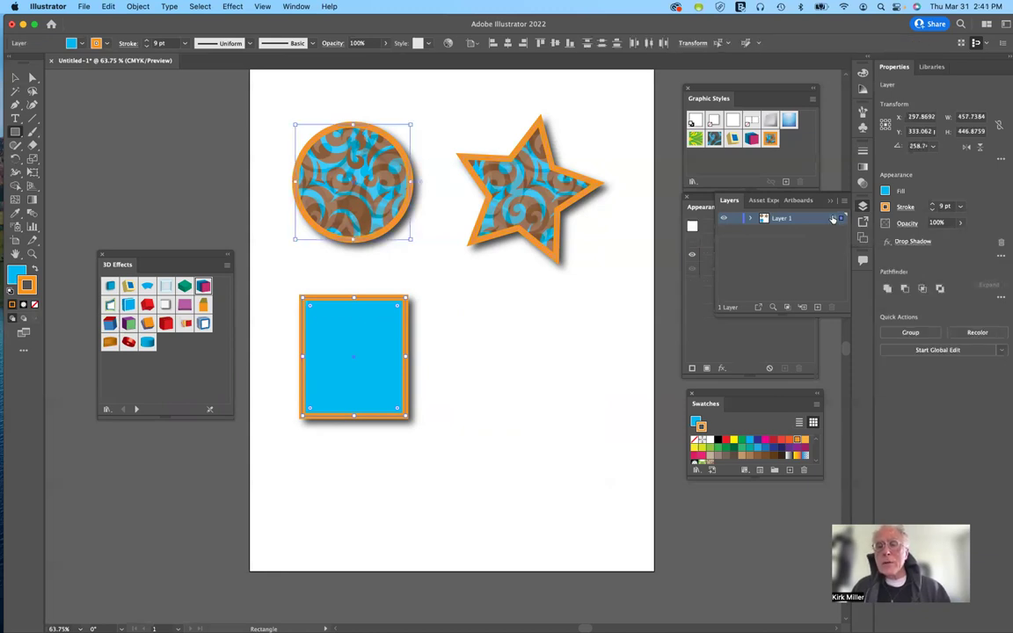
pyautogui.click(751, 219)
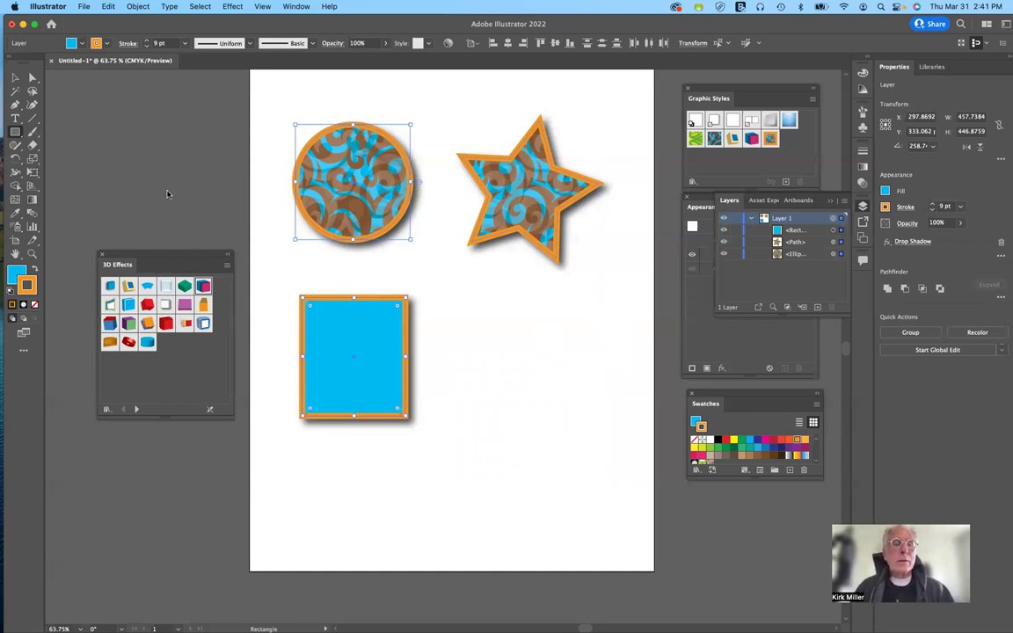
pyautogui.moveTo(189, 254); pyautogui.dragTo(167, 168)
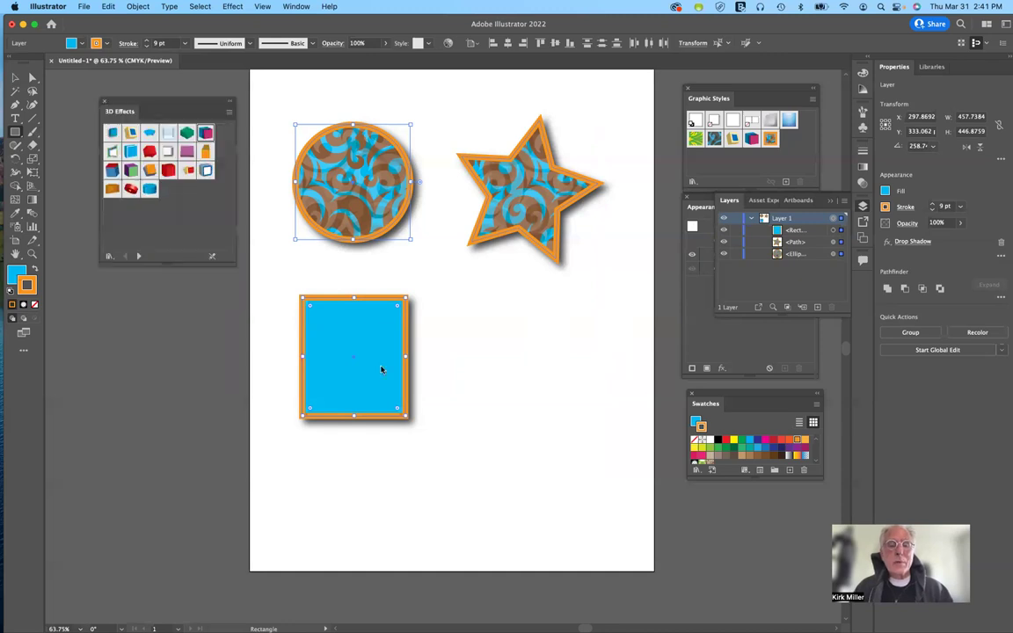
pyautogui.moveTo(480, 382); pyautogui.dragTo(528, 433)
pyautogui.press('v')
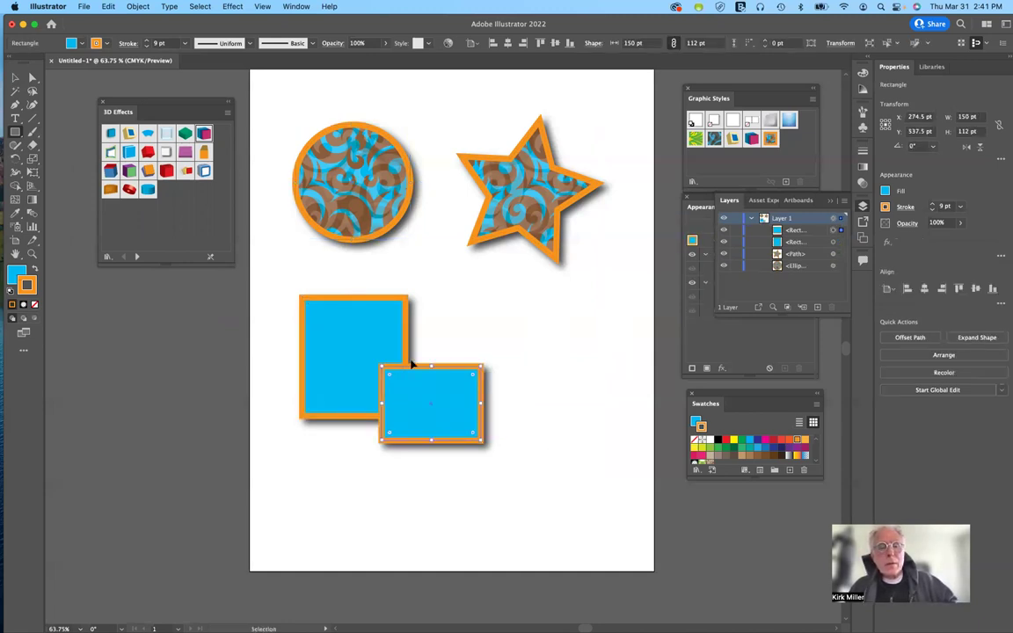
pyautogui.press('super+z')
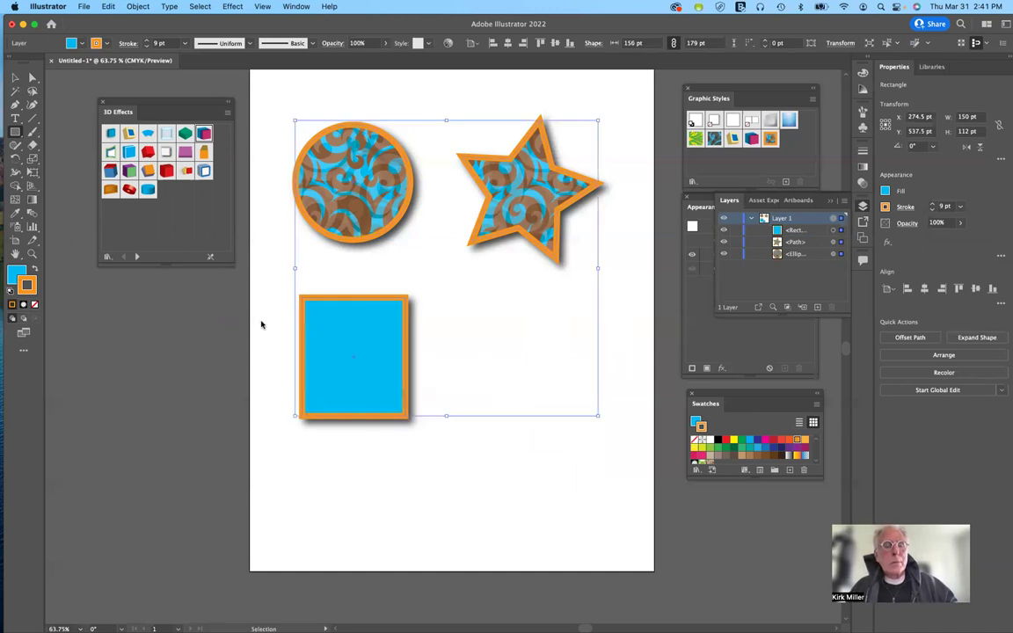
pyautogui.press('super+z')
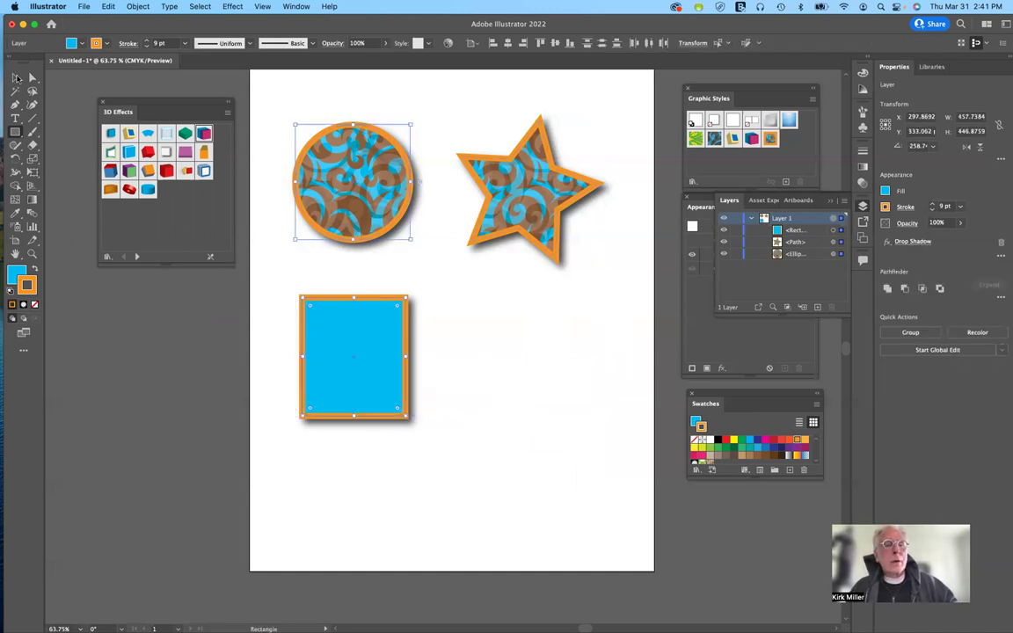
pyautogui.click(346, 255)
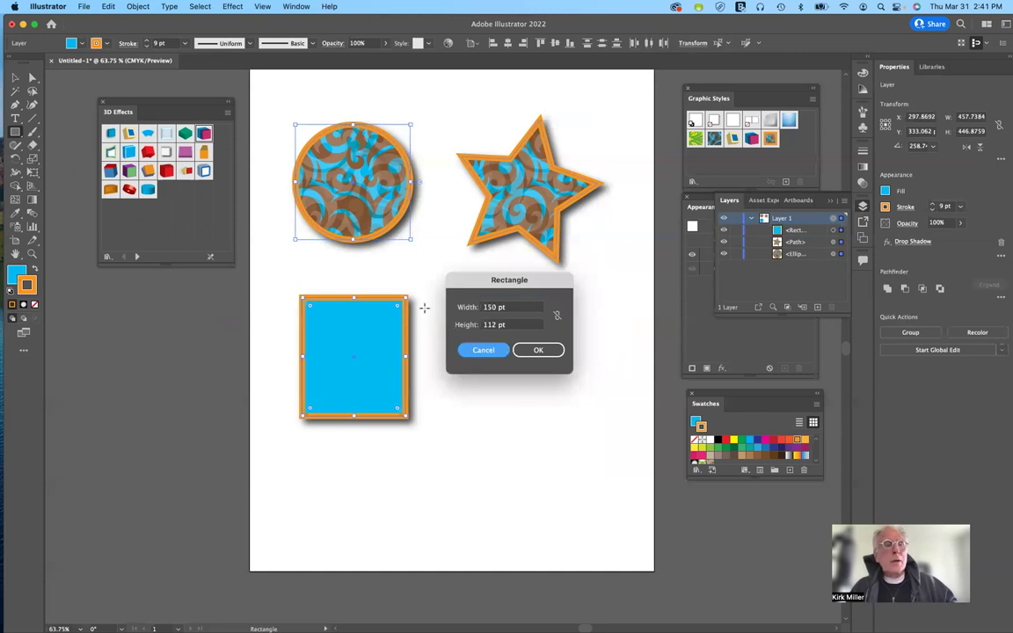
pyautogui.press('Escape')
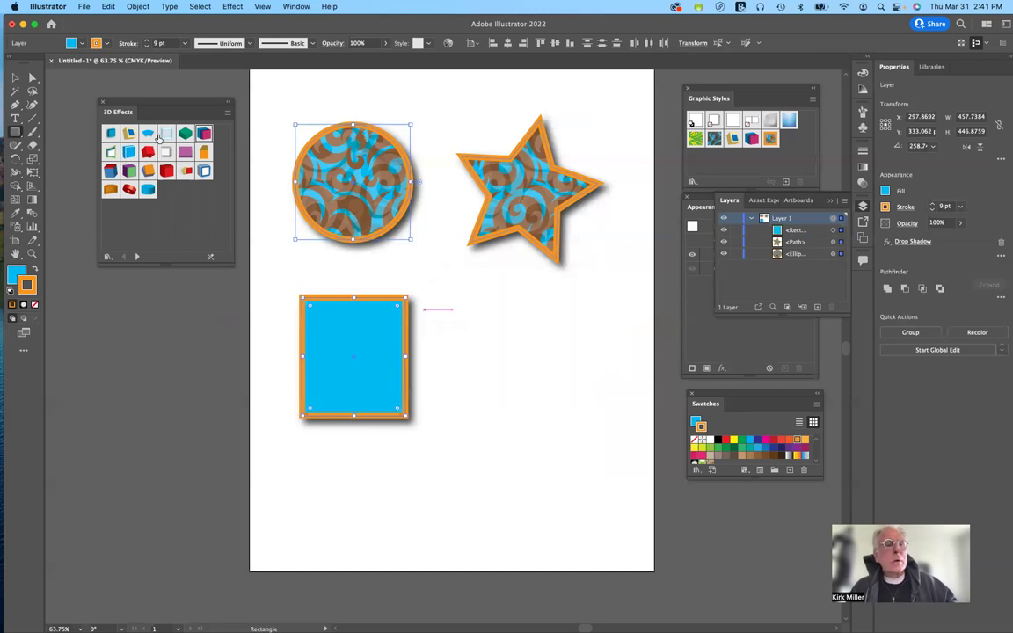
# - Enlarge the rectangle below the circle to about 337 by 387 pt and collapse the layer list
pyautogui.click(15, 77)
pyautogui.click(406, 425)
pyautogui.press('super+a')
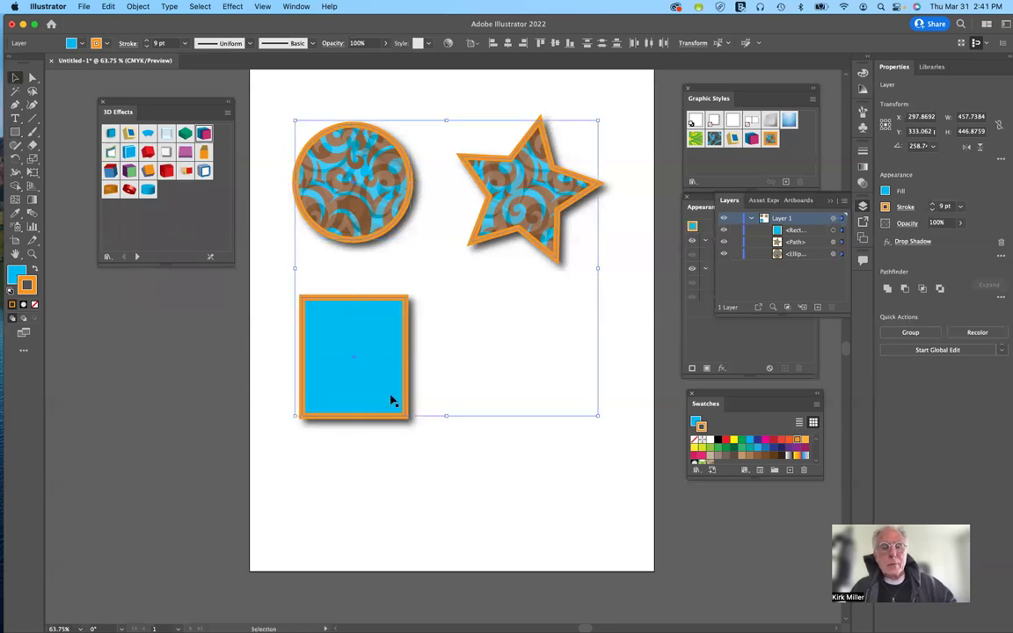
pyautogui.click(404, 421)
pyautogui.click(403, 413)
pyautogui.moveTo(405, 415); pyautogui.dragTo(554, 502)
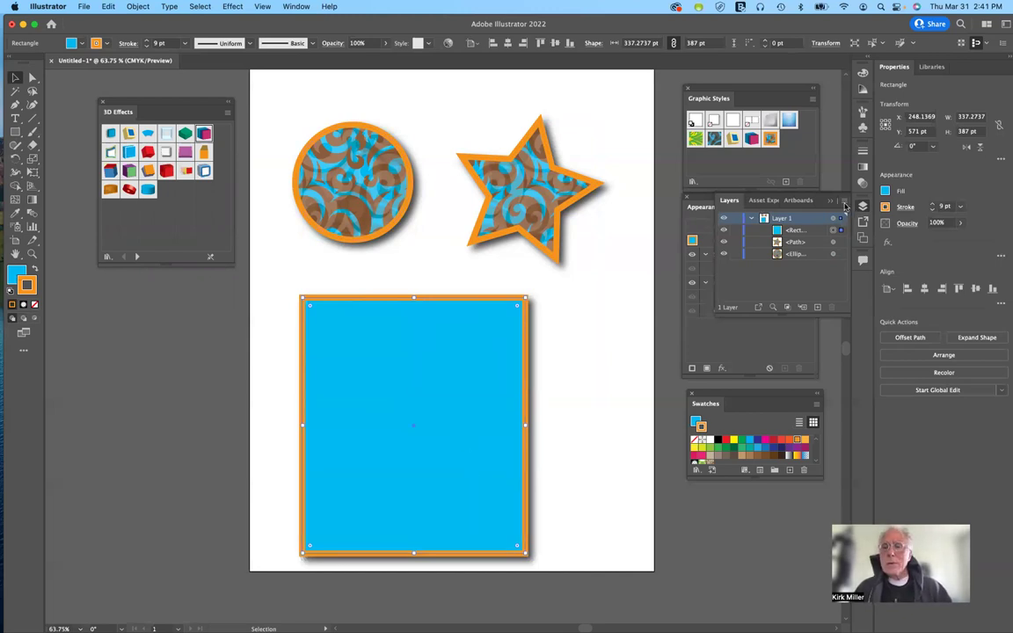
pyautogui.click(832, 204)
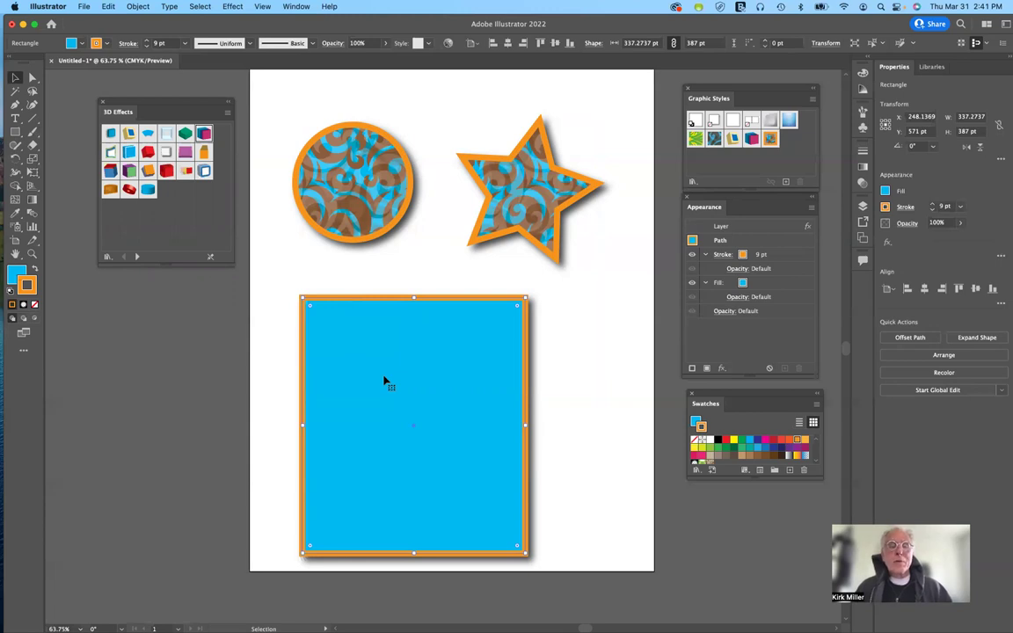
# - Apply a Scribble effect to the large rectangle's fill with path overlap variation 8 pt, stroke width 12 pt, curviness variation 4% and spacing 32 pt
pyautogui.click(783, 284)
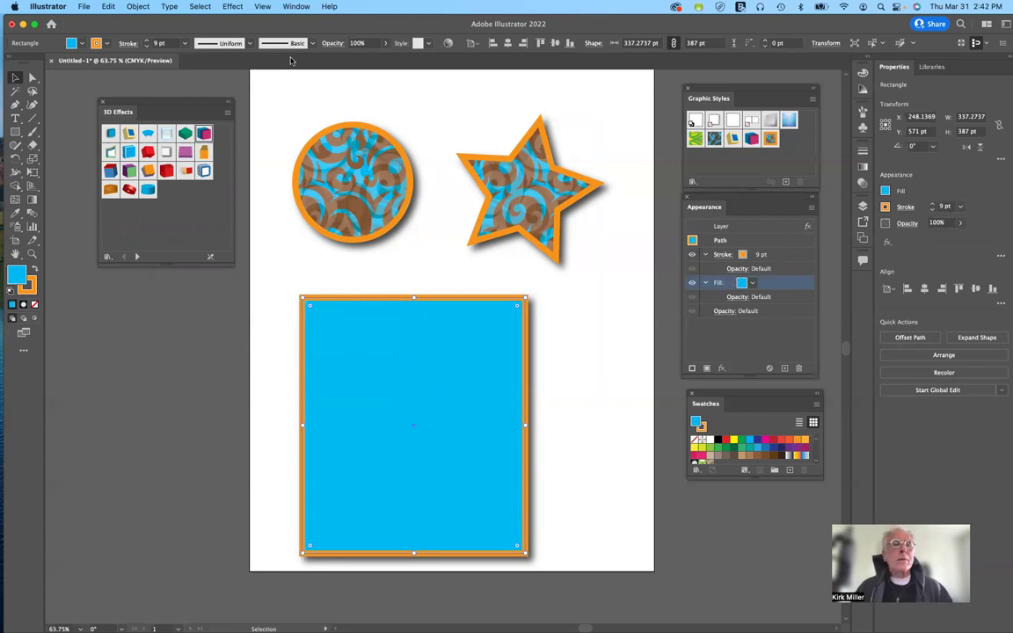
pyautogui.click(230, 6)
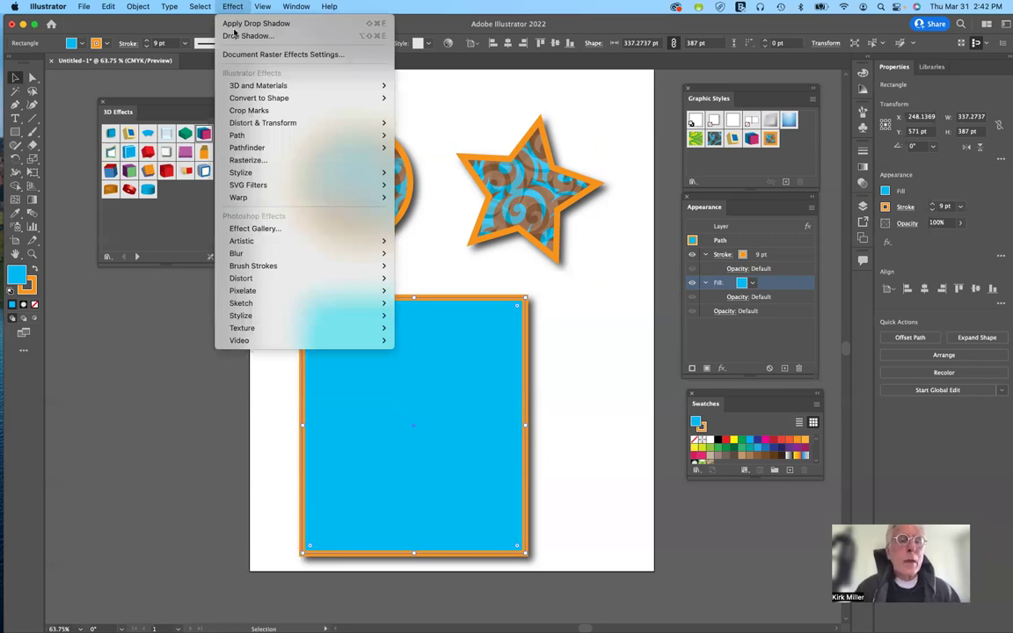
pyautogui.moveTo(260, 173)
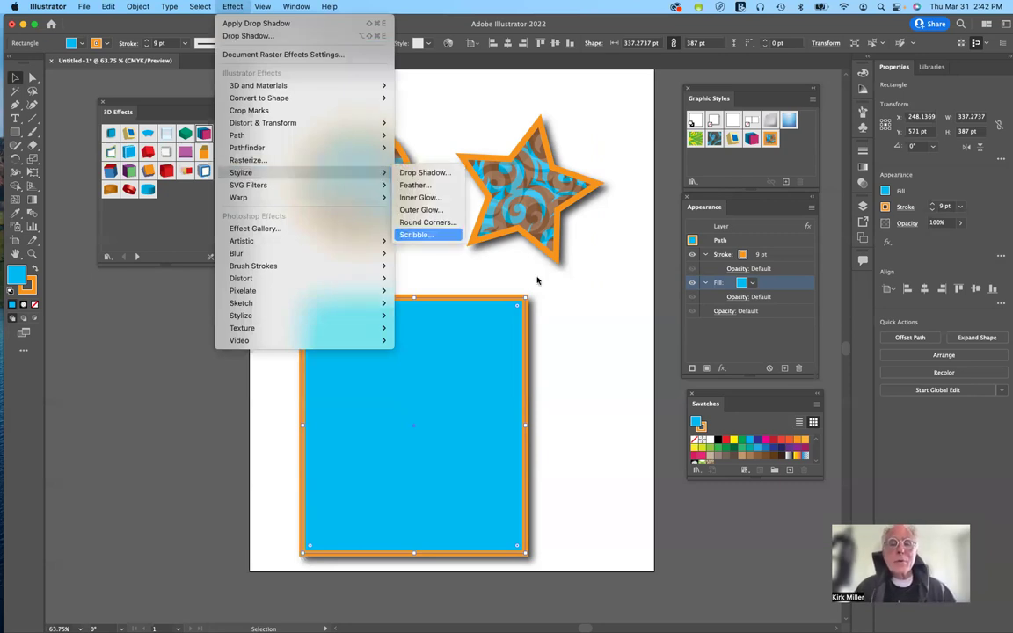
pyautogui.press('Escape')
pyautogui.press('alt+shift+super+e')
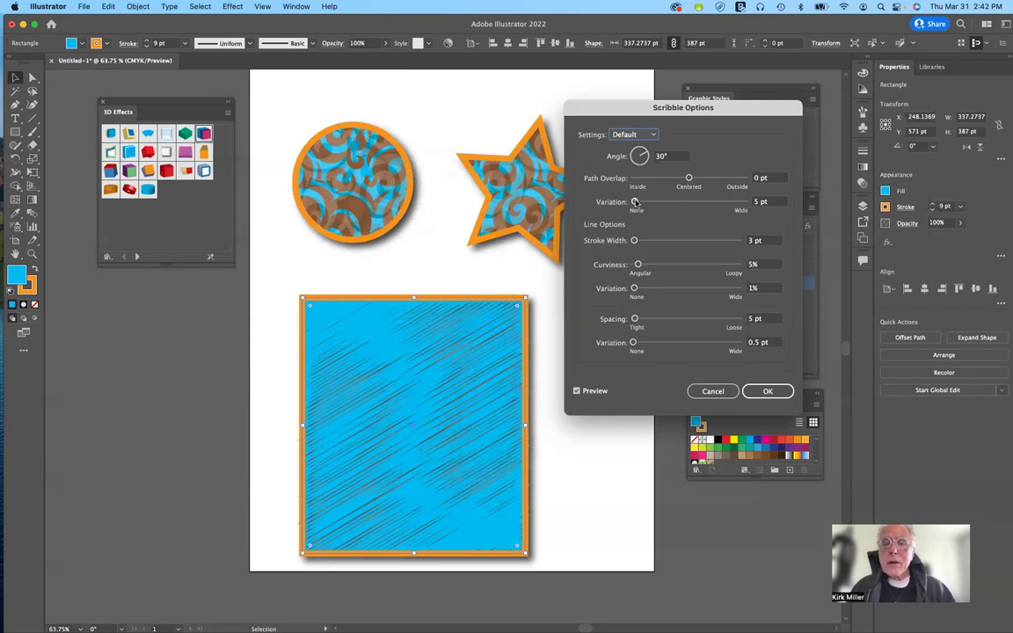
pyautogui.moveTo(636, 201); pyautogui.dragTo(637, 202)
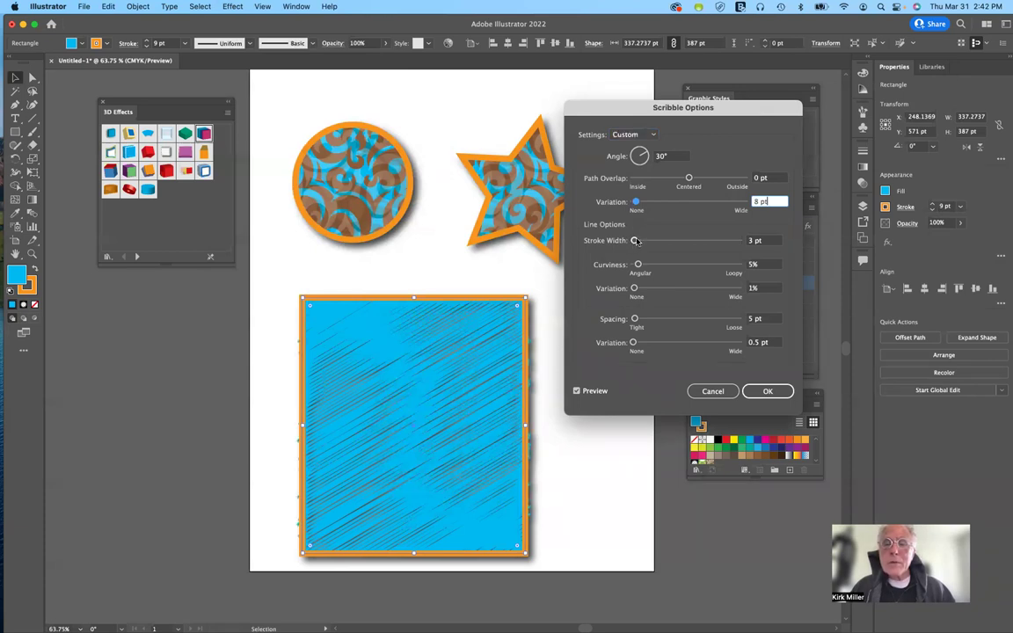
pyautogui.moveTo(635, 241); pyautogui.dragTo(639, 241)
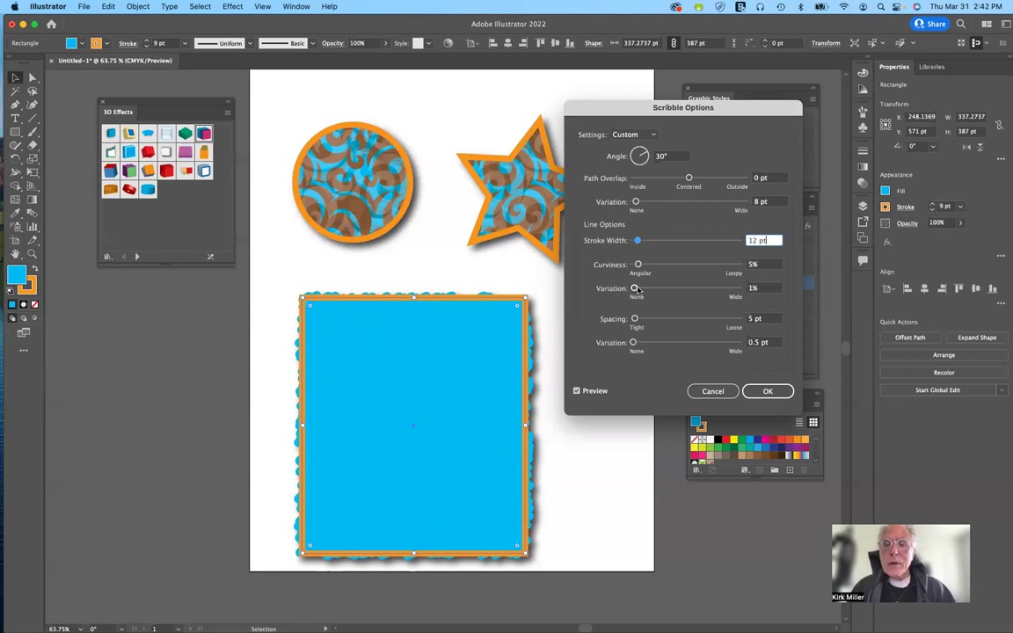
pyautogui.moveTo(635, 289); pyautogui.dragTo(638, 290)
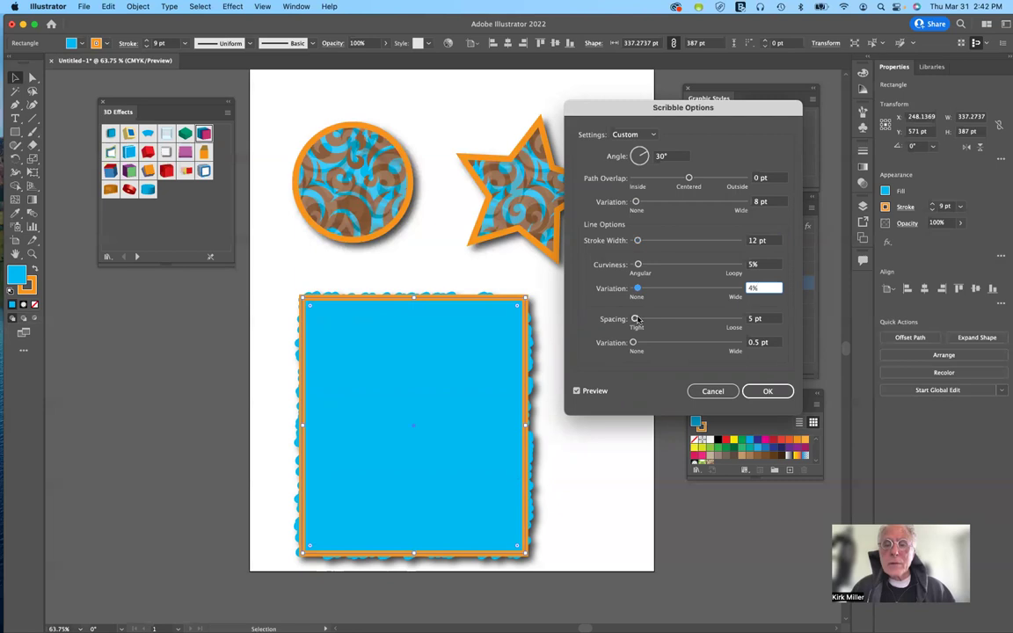
pyautogui.moveTo(636, 319); pyautogui.dragTo(647, 320)
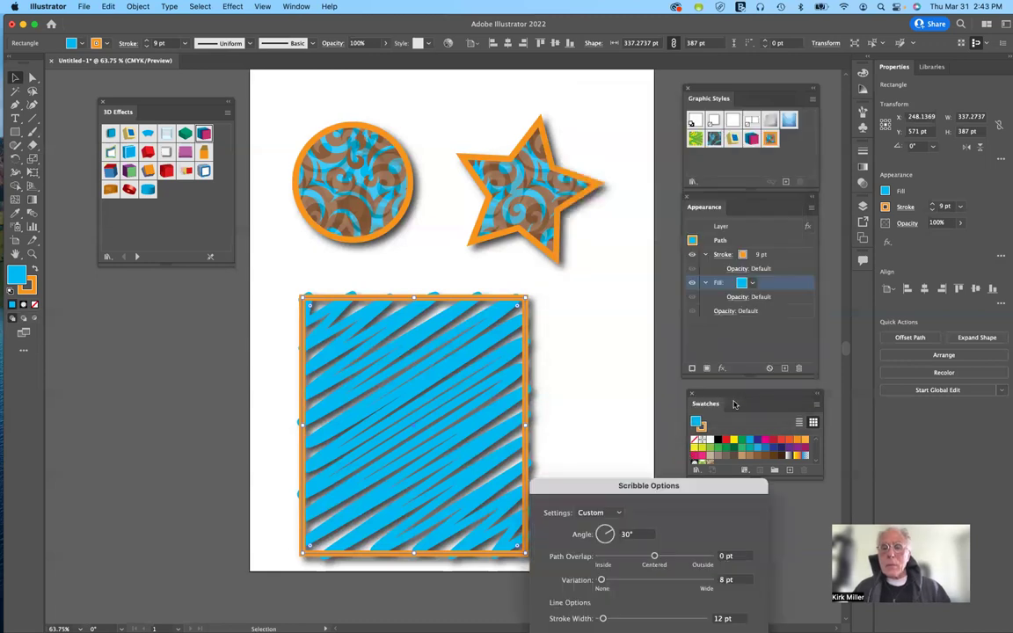
pyautogui.moveTo(735, 486)
pyautogui.mouseDown()
pyautogui.moveTo(780, 451)
pyautogui.moveTo(736, 328)
pyautogui.moveTo(741, 421)
pyautogui.mouseUp()
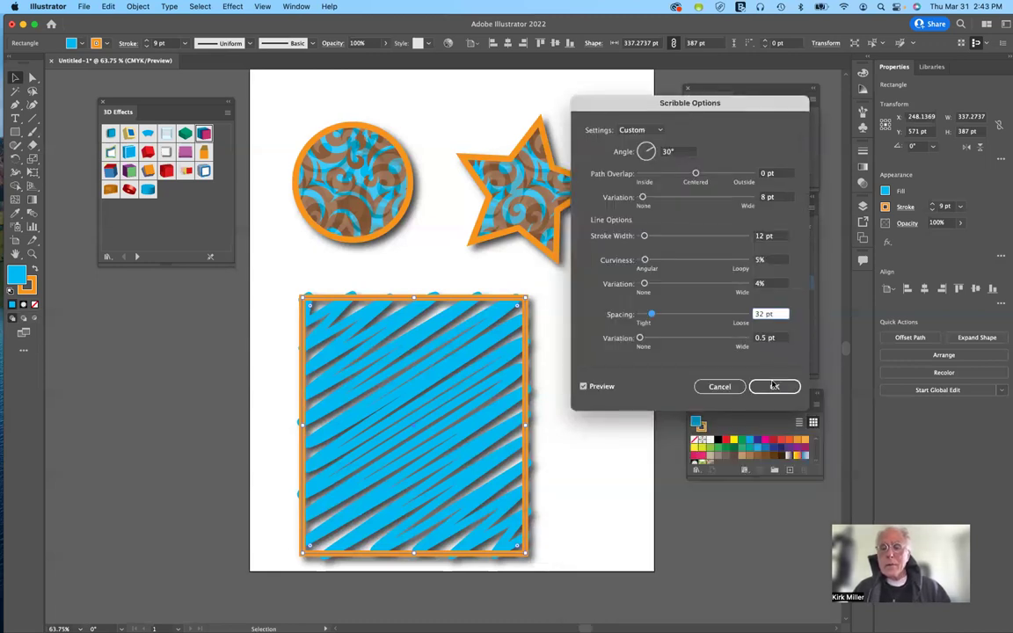
pyautogui.click(773, 388)
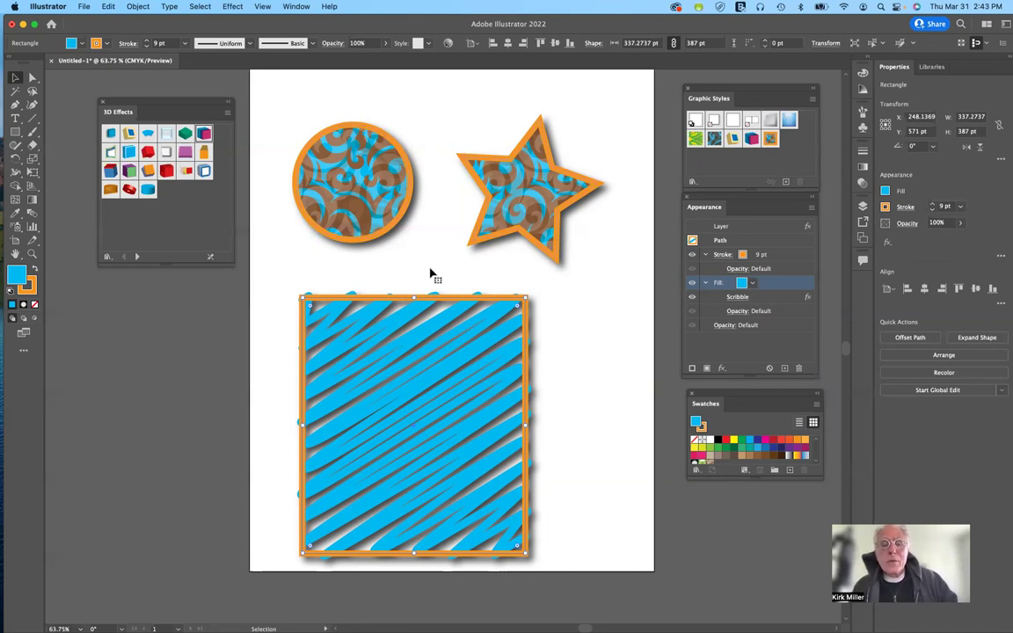
# - Apply a Scribble effect with the same settings to the large rectangle's orange 9 pt stroke
pyautogui.click(724, 255)
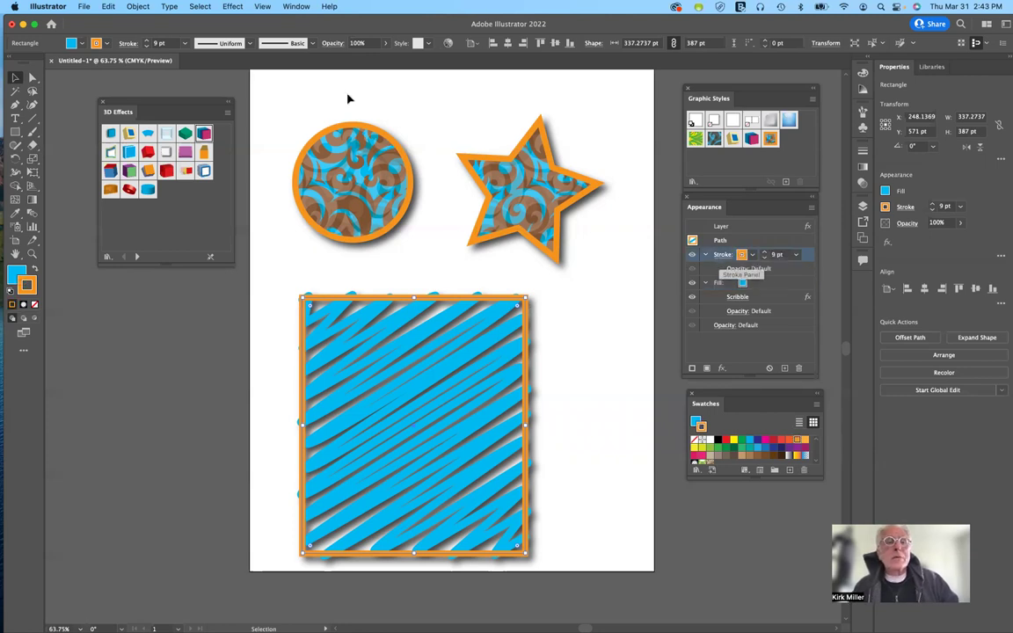
pyautogui.click(233, 7)
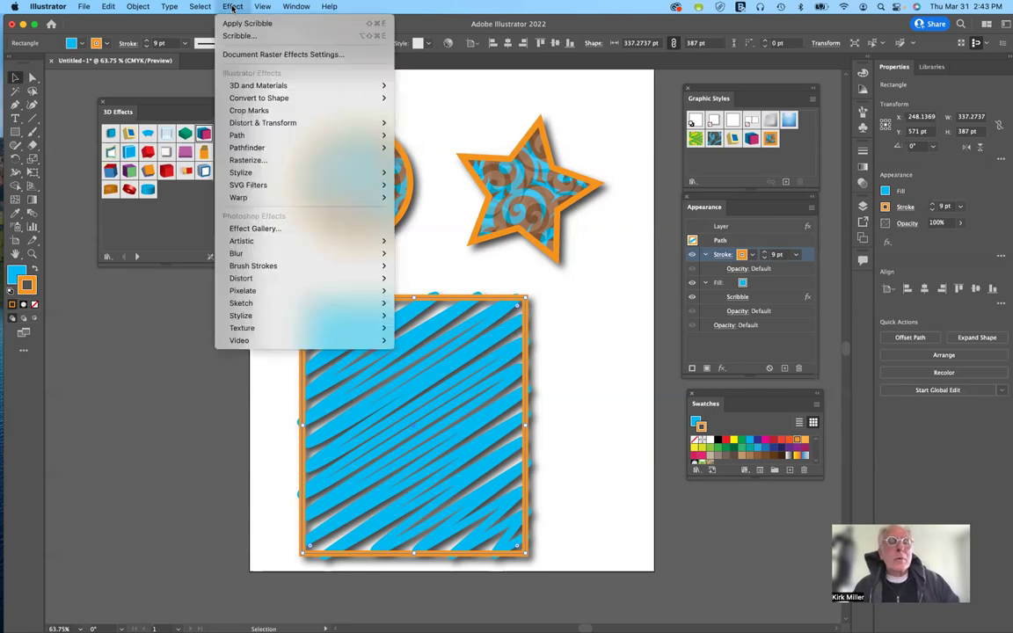
pyautogui.moveTo(351, 171)
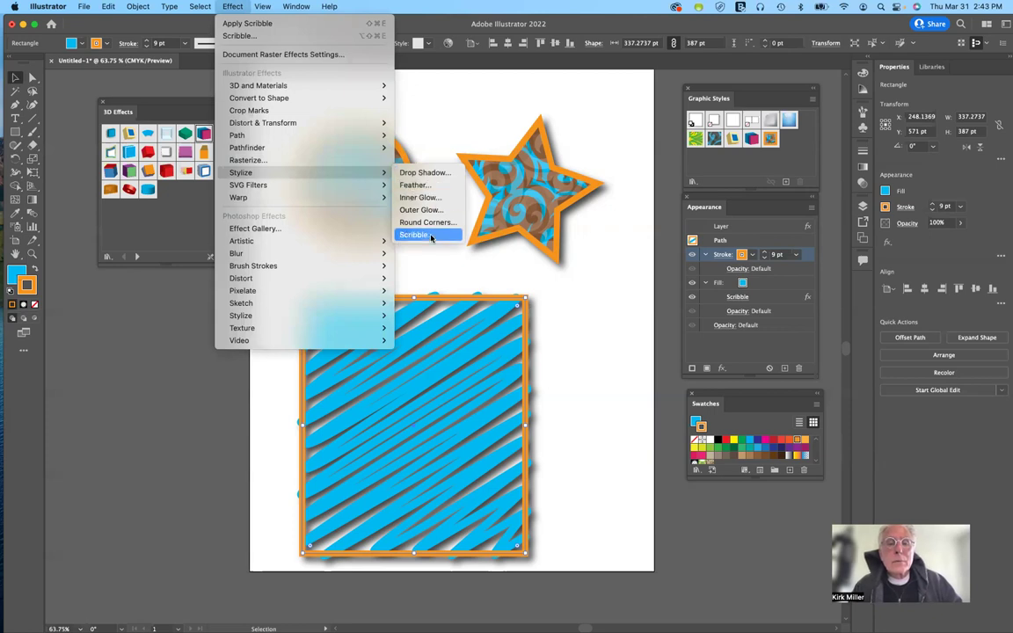
pyautogui.click(464, 236)
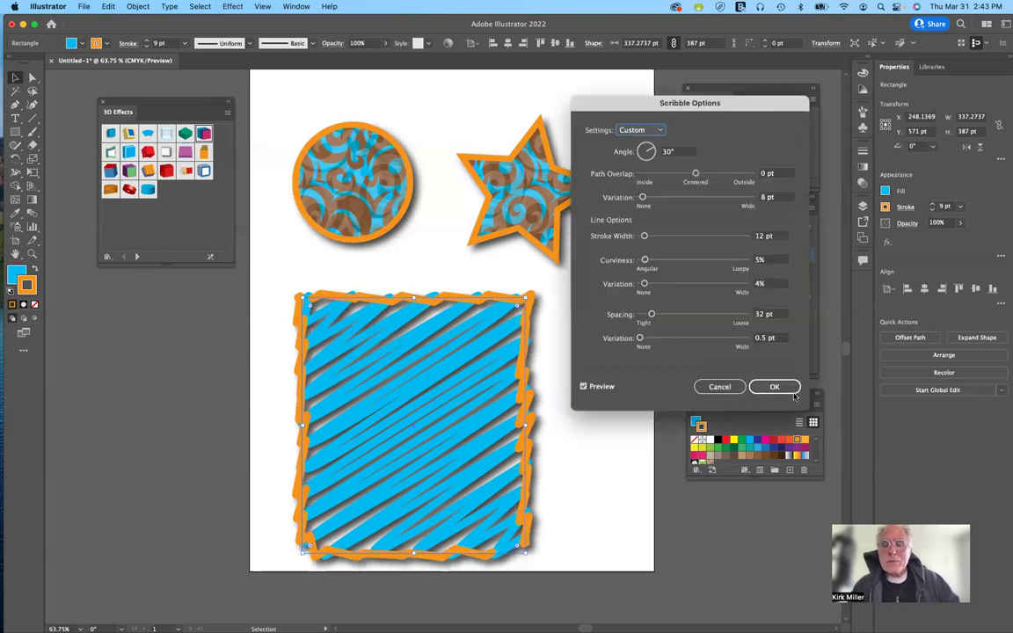
pyautogui.click(786, 388)
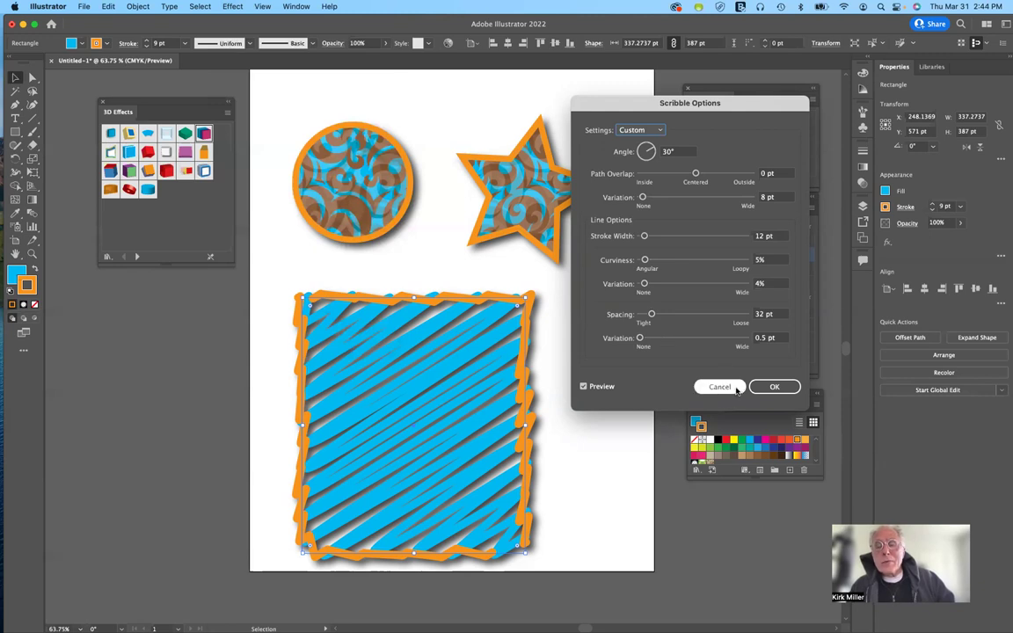
pyautogui.click(778, 387)
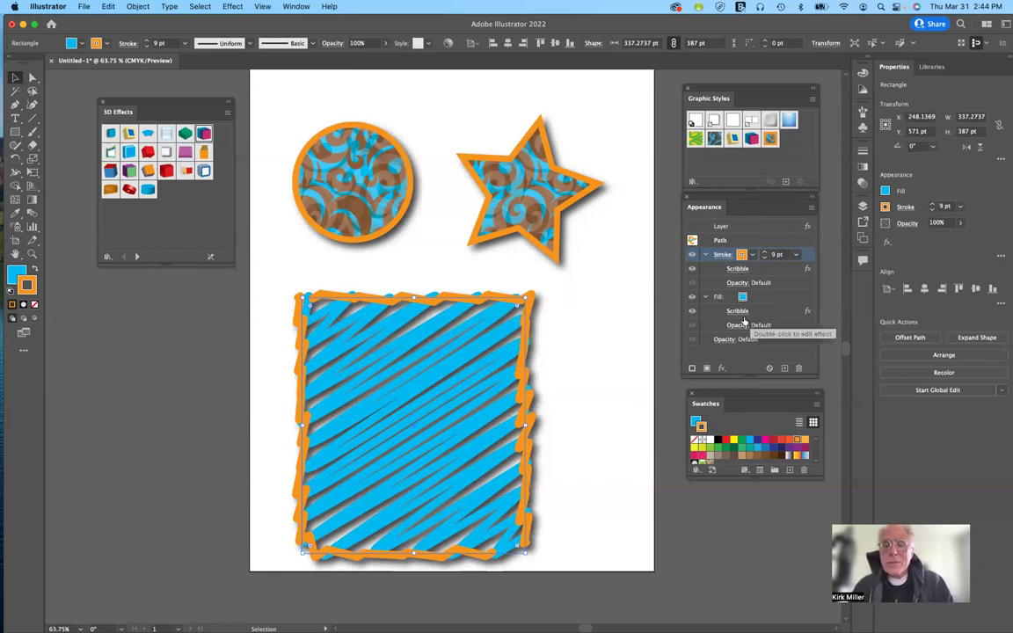
# - Hide the Scribble effect on the large rectangle's stroke, then delete it while keeping the one on the fill
pyautogui.click(692, 271)
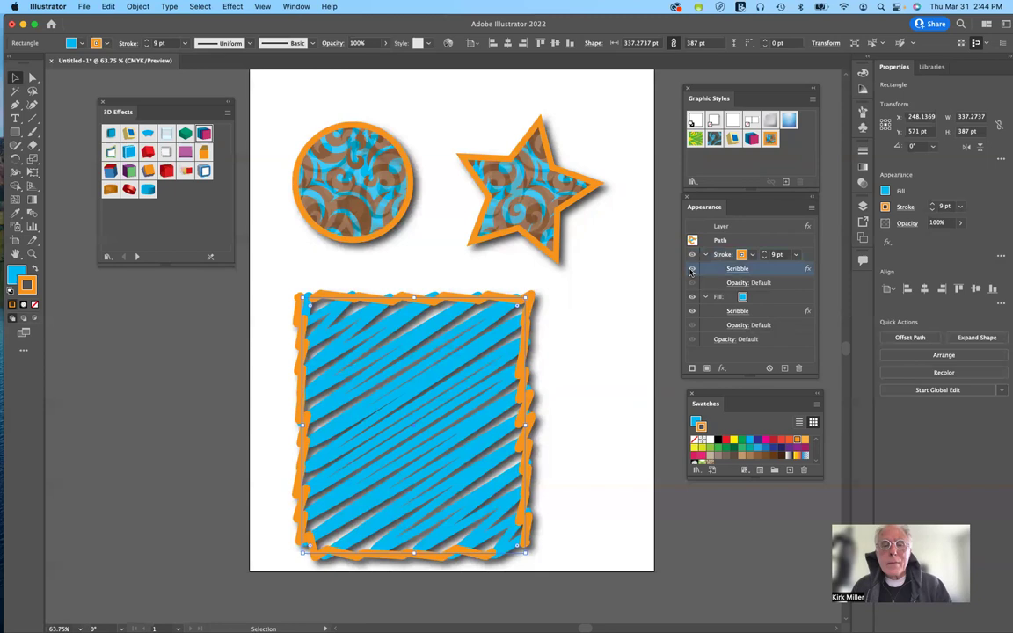
pyautogui.click(692, 269)
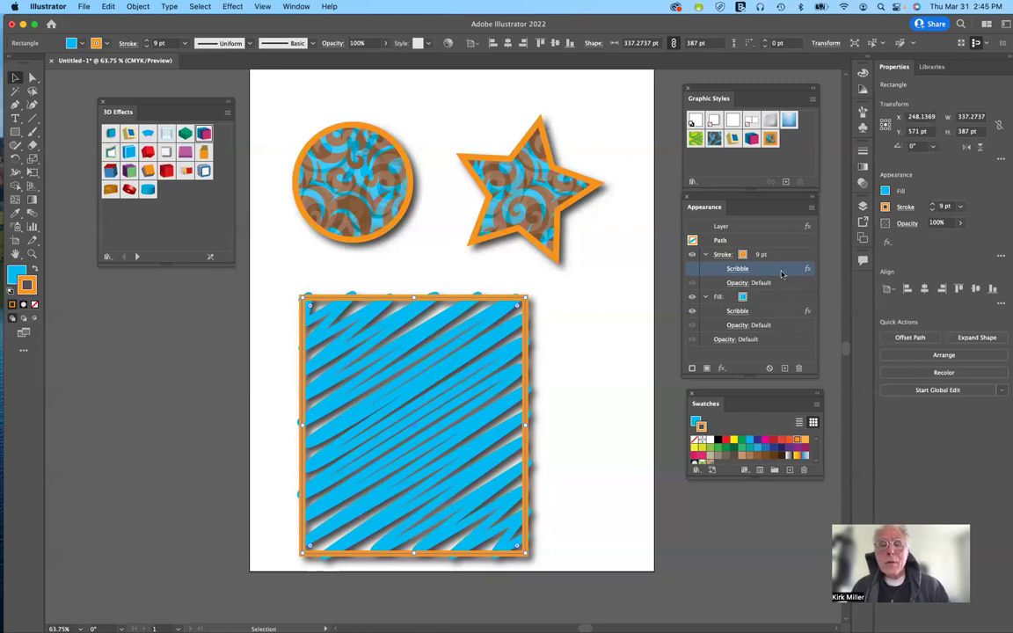
pyautogui.click(799, 370)
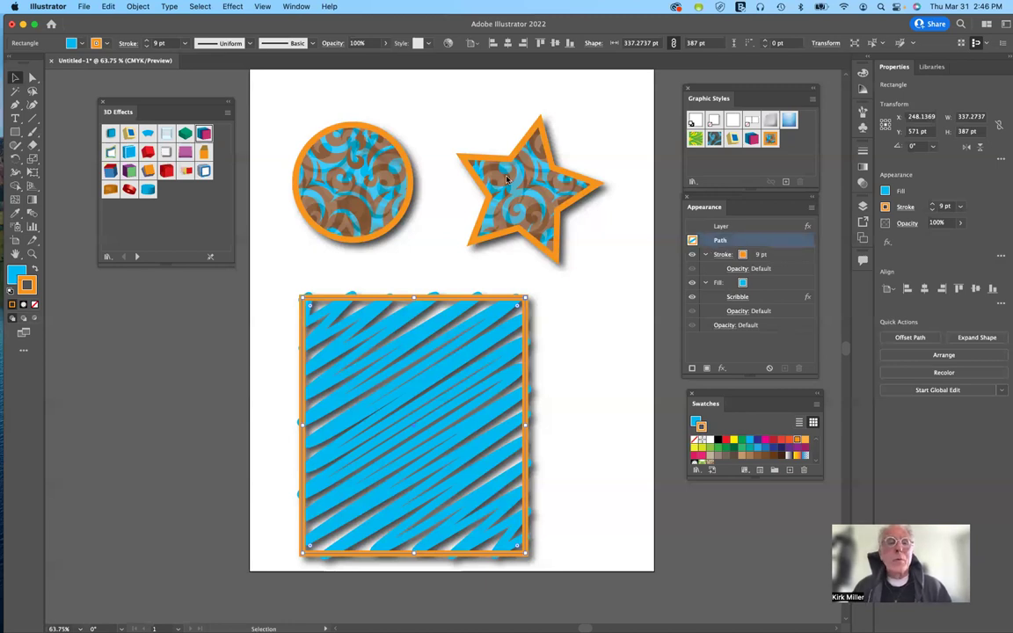
# - Examine the available effect categories, including Sketch, Stylize and Distort & Transform, along with the object commands for expanding appearance and rasterizing
pyautogui.click(226, 9)
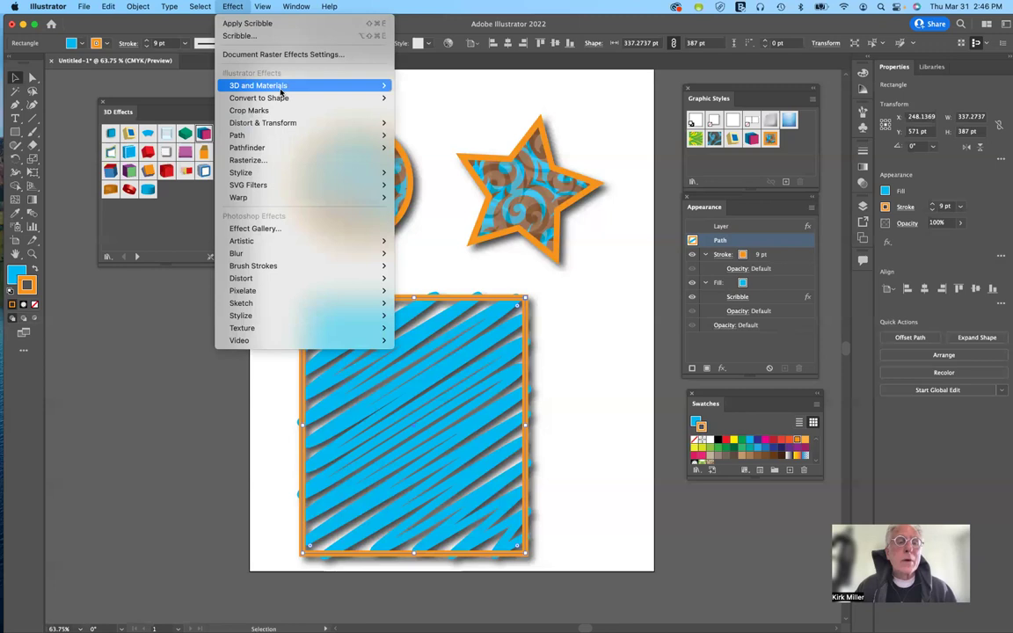
pyautogui.moveTo(256, 90)
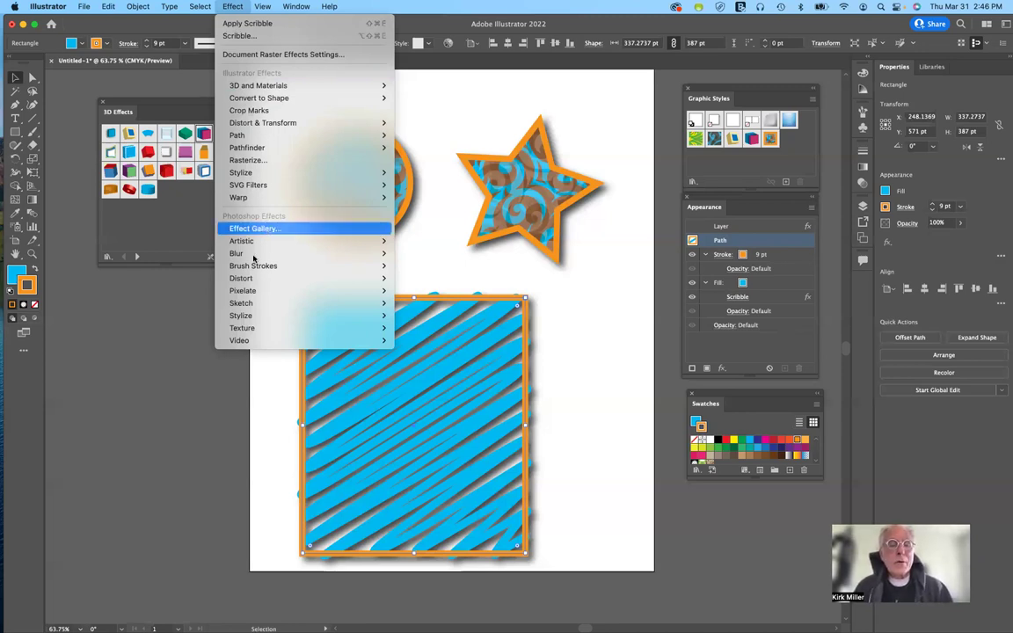
pyautogui.moveTo(275, 304)
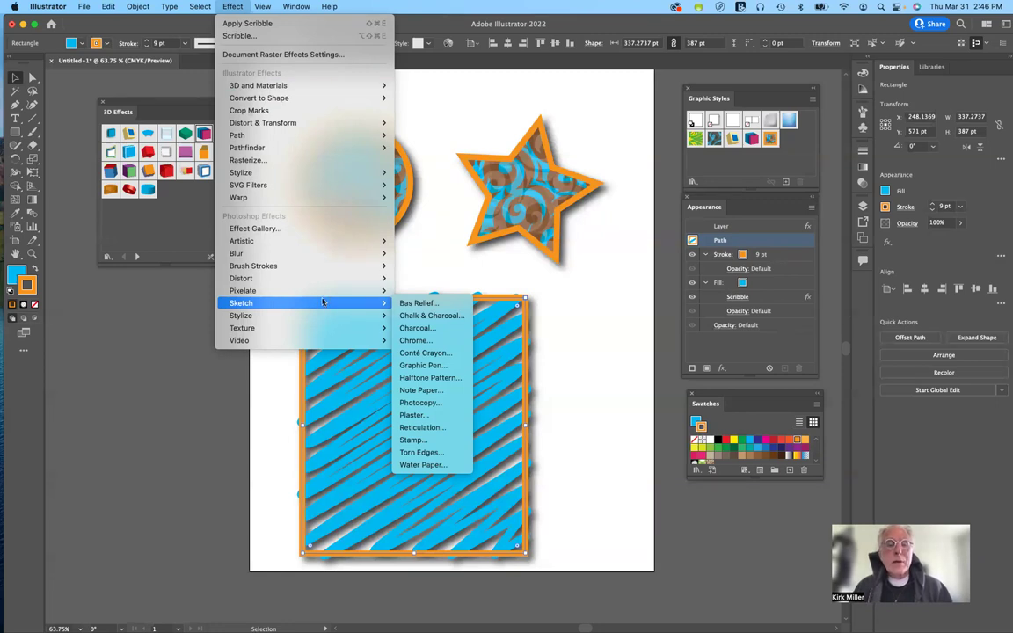
pyautogui.click(386, 304)
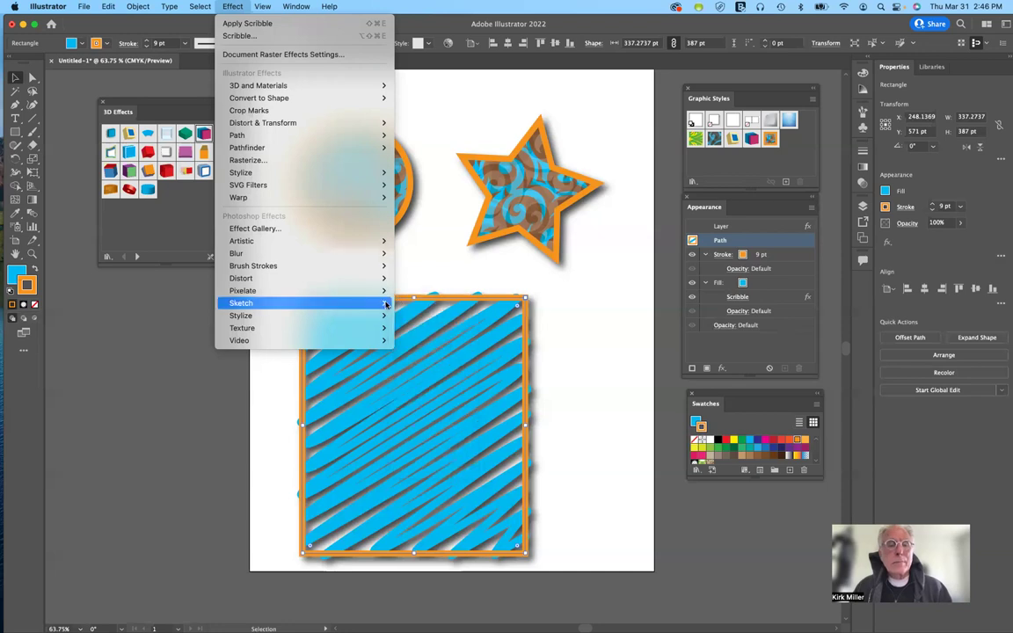
pyautogui.moveTo(387, 304)
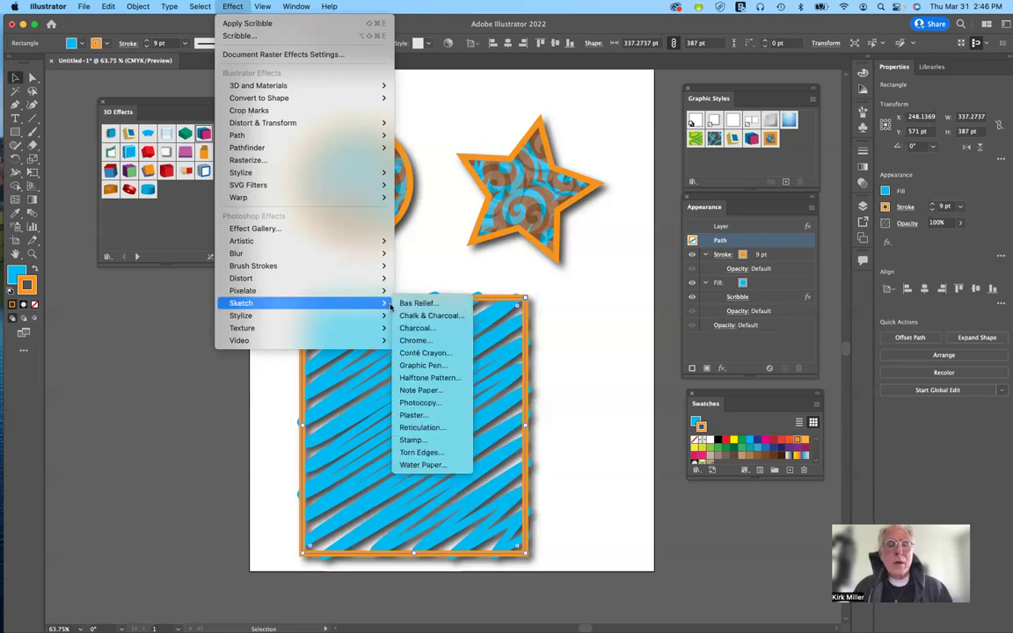
pyautogui.click(418, 317)
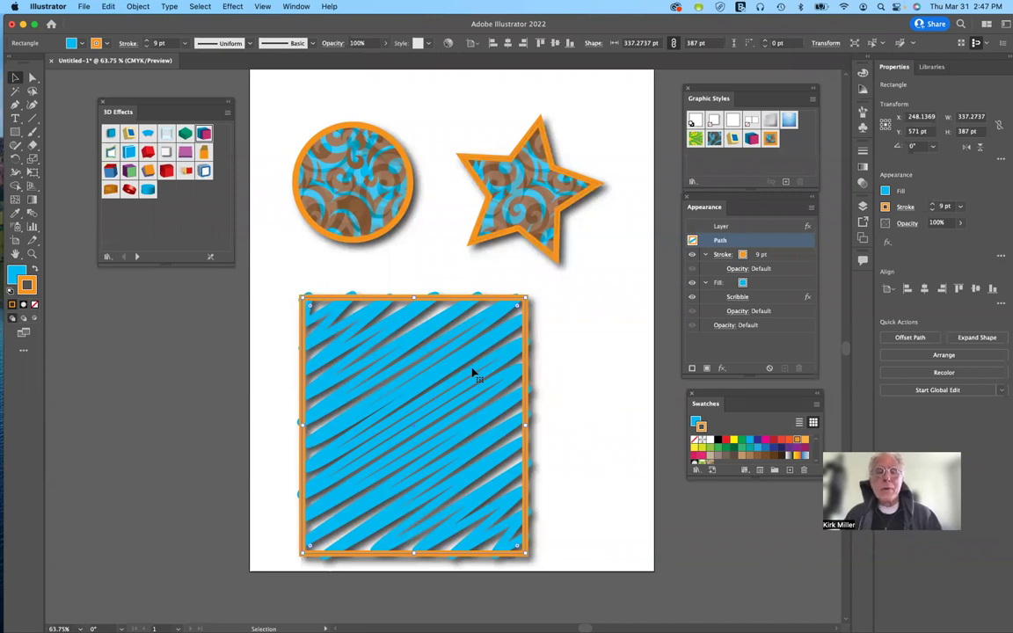
pyautogui.click(137, 7)
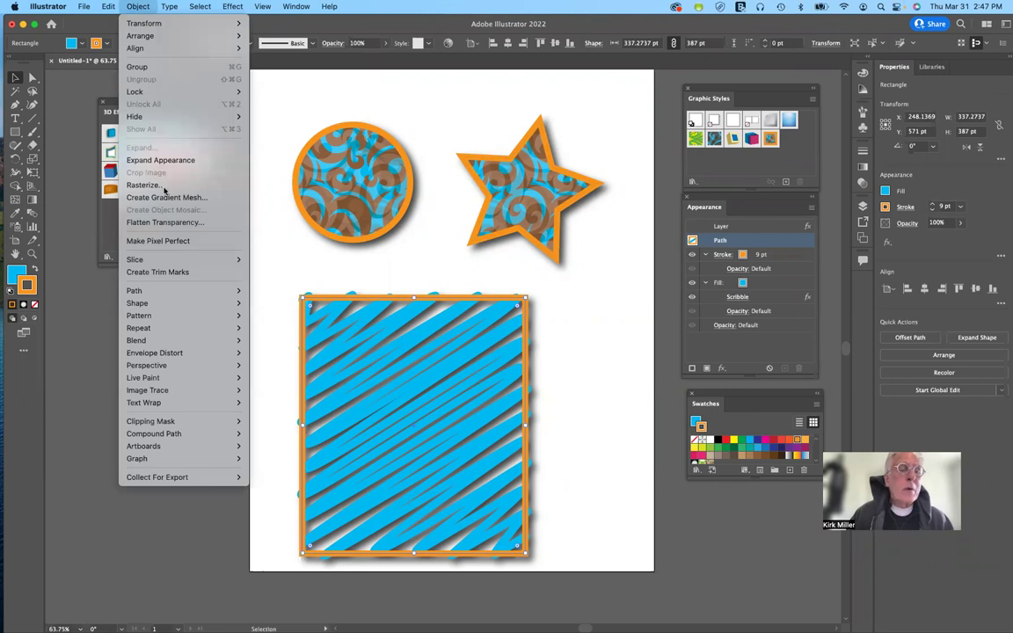
pyautogui.click(144, 7)
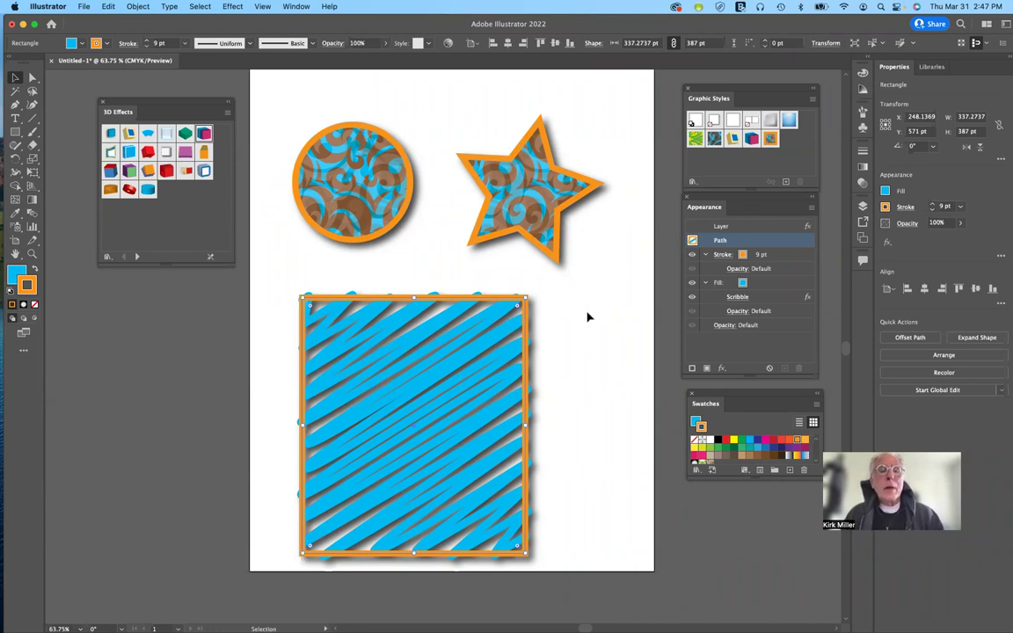
pyautogui.click(230, 7)
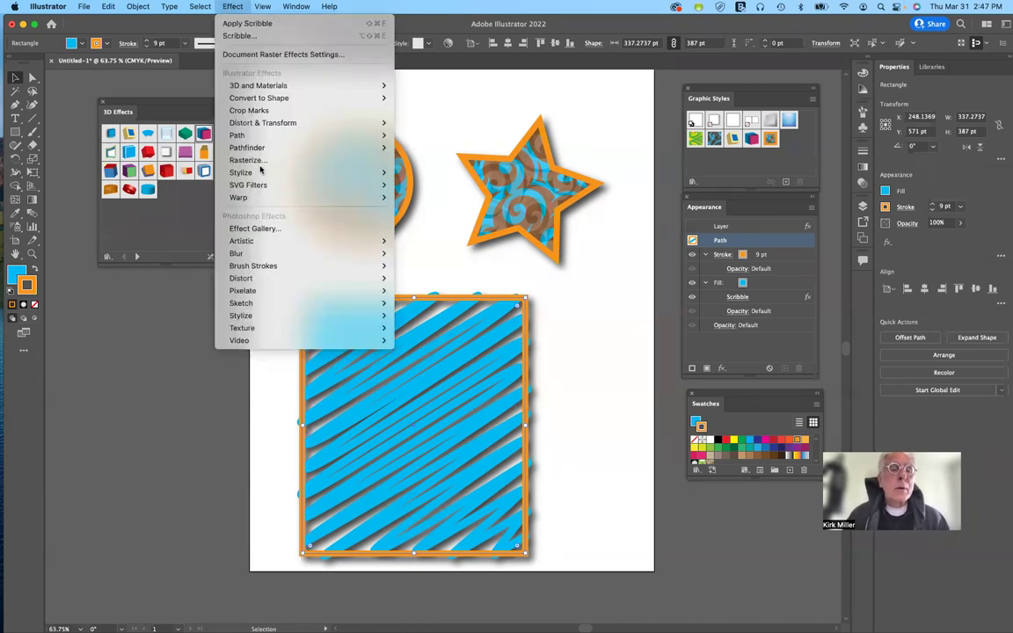
pyautogui.moveTo(262, 173)
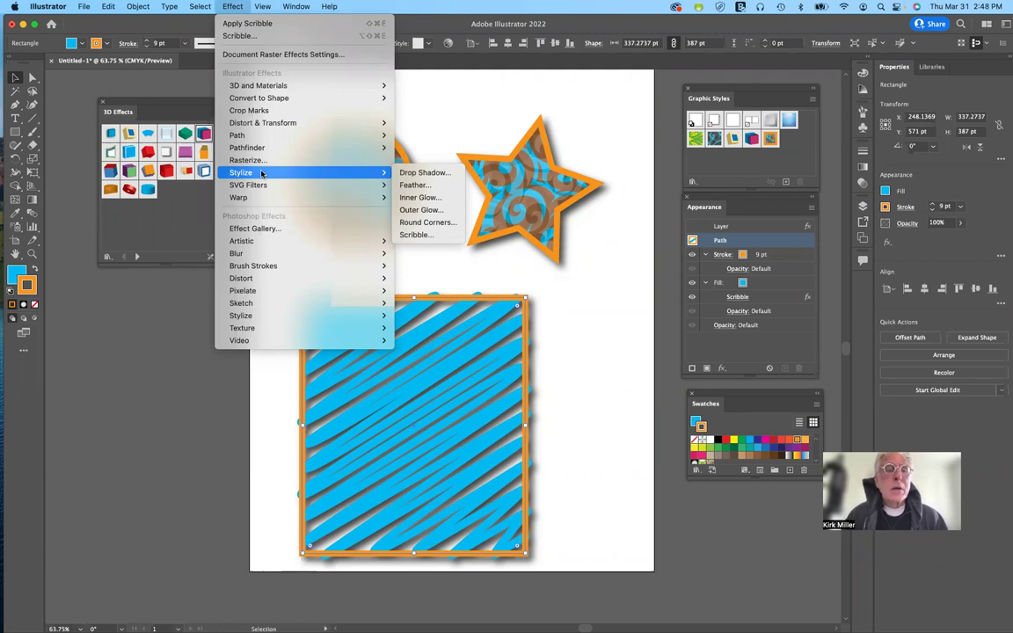
pyautogui.moveTo(274, 123)
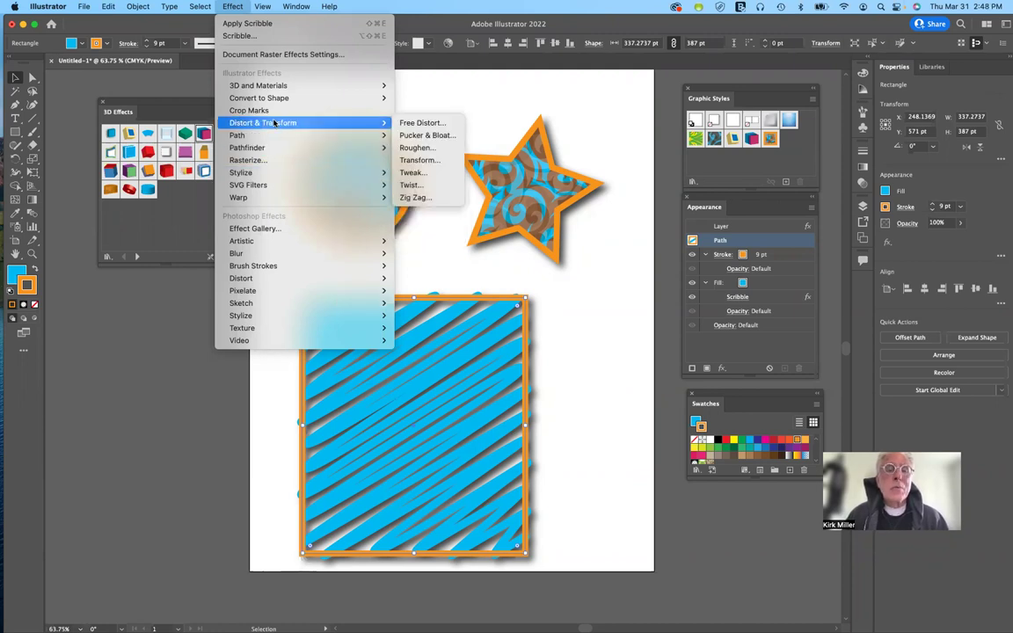
pyautogui.click(462, 102)
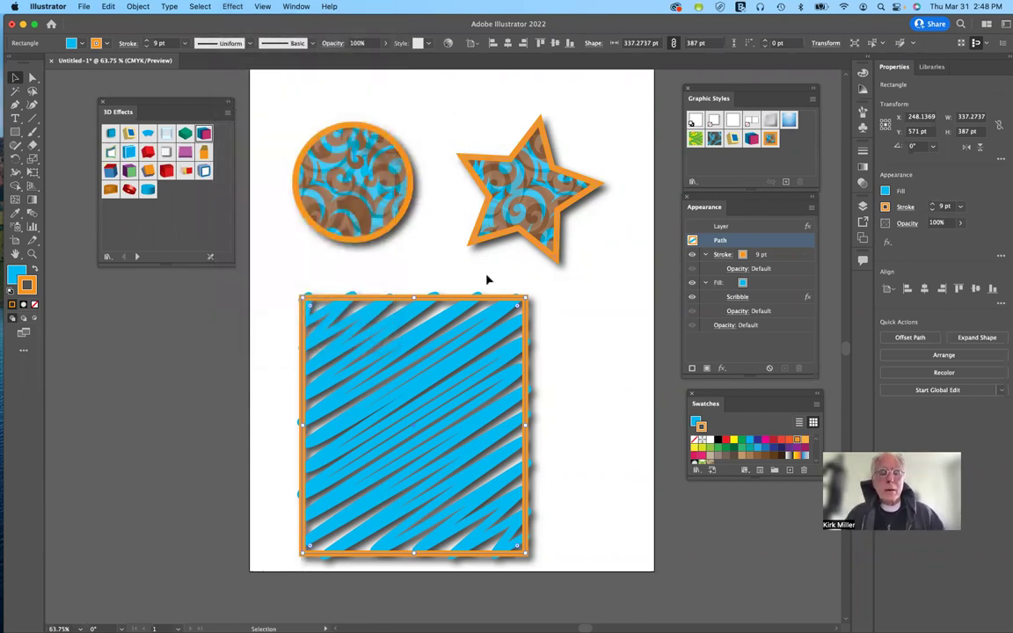
# - Move the scribbled rectangle mostly off the artboard's left side, then draw a new rectangle about 224 by 208 pt below the star
pyautogui.moveTo(387, 343)
pyautogui.mouseDown()
pyautogui.moveTo(226, 332)
pyautogui.moveTo(505, 369)
pyautogui.moveTo(518, 355)
pyautogui.mouseUp()
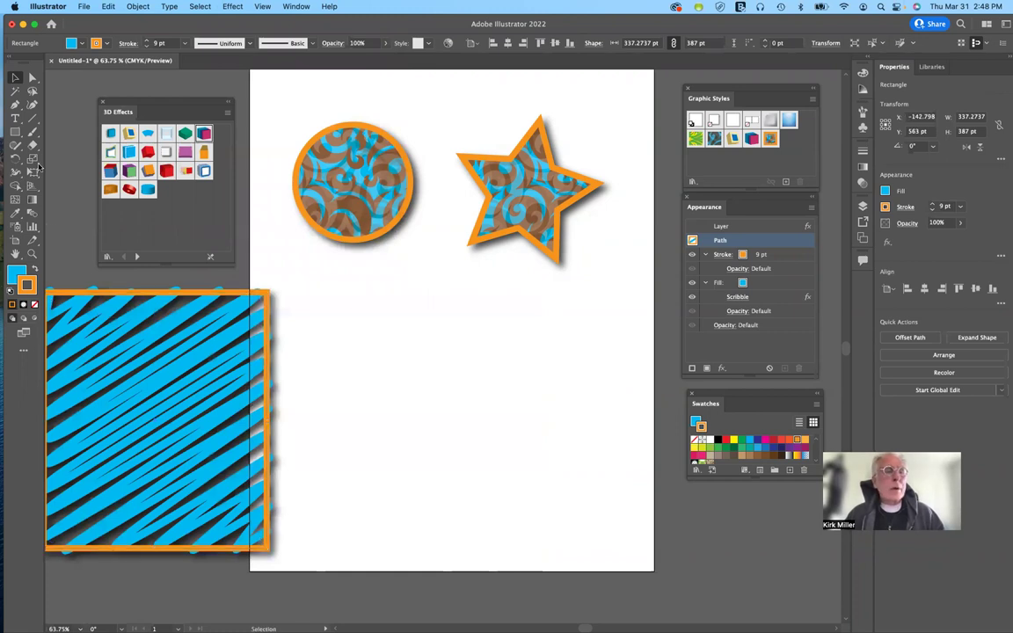
pyautogui.press('super+shift+a')
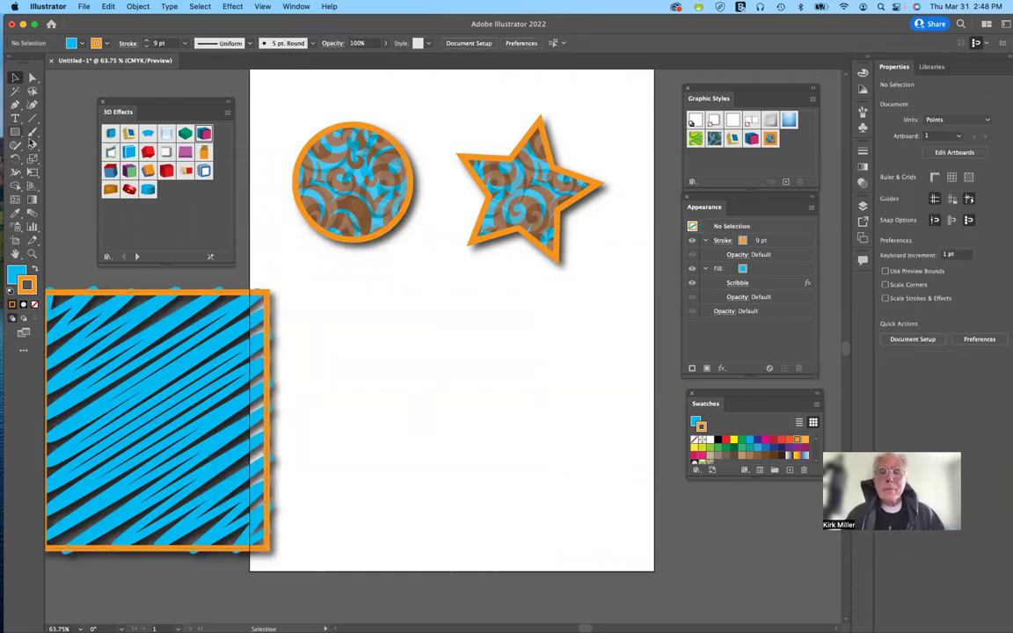
pyautogui.click(15, 132)
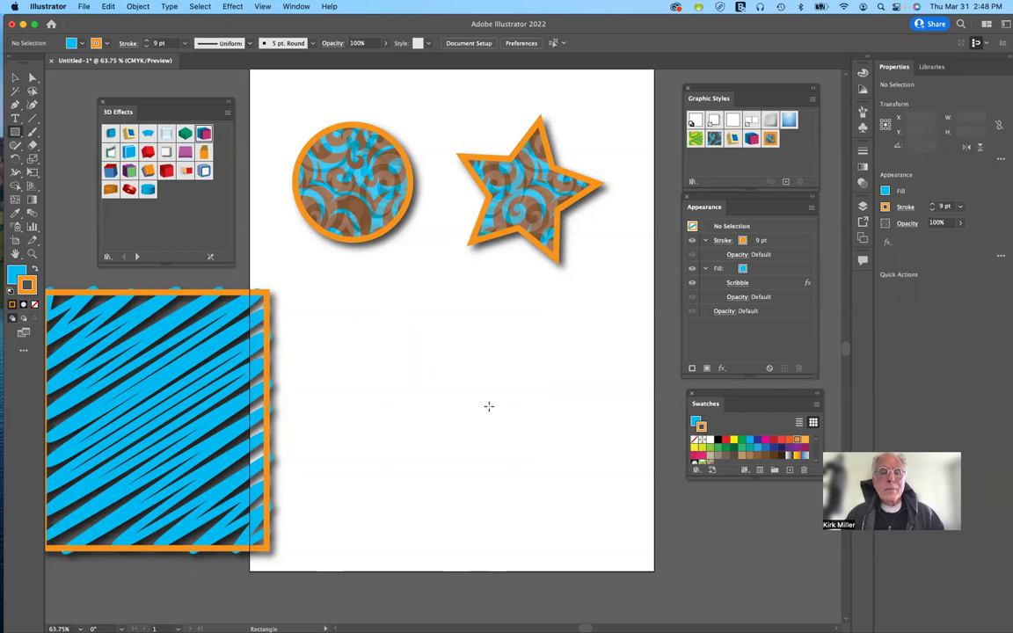
pyautogui.moveTo(418, 315); pyautogui.dragTo(567, 450)
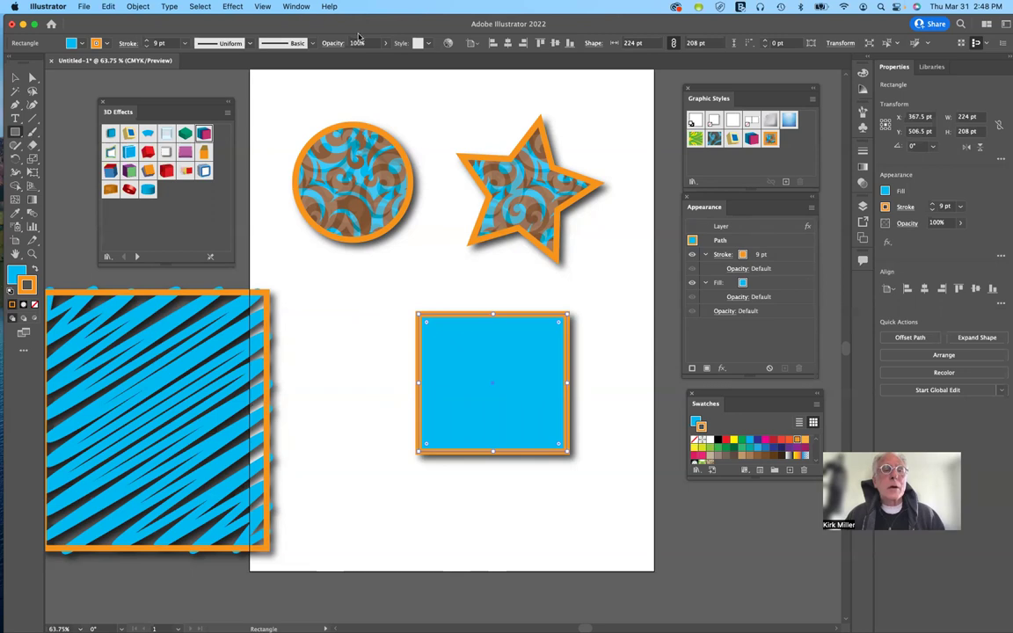
# - Try a Pucker & Bloat effect on the new blue rectangle, previewing -128%, -74%, 124% and 97%, then cancel it
pyautogui.click(231, 7)
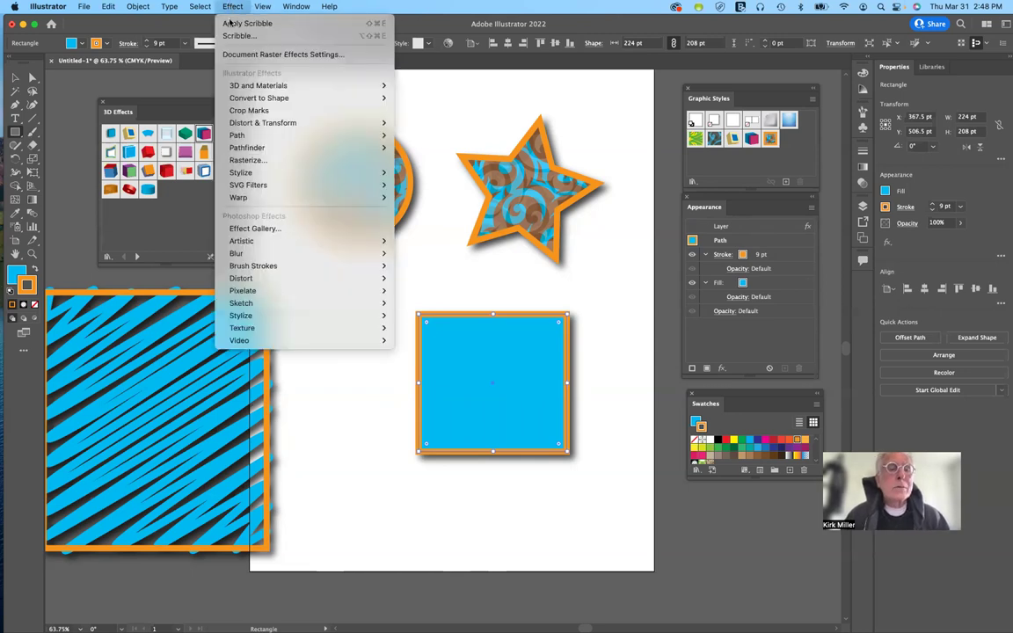
pyautogui.moveTo(268, 170)
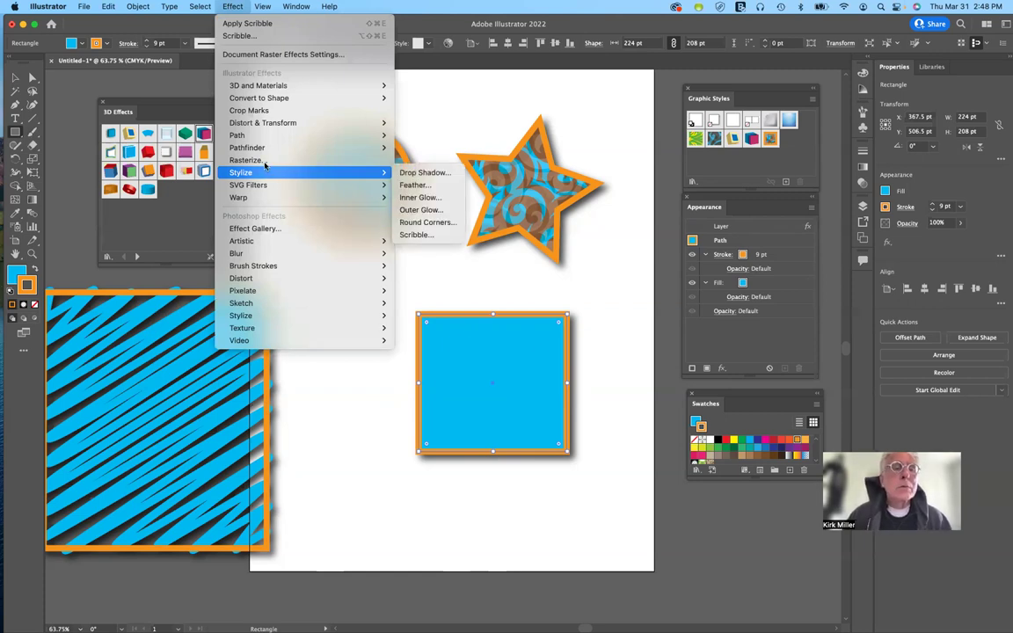
pyautogui.moveTo(268, 124)
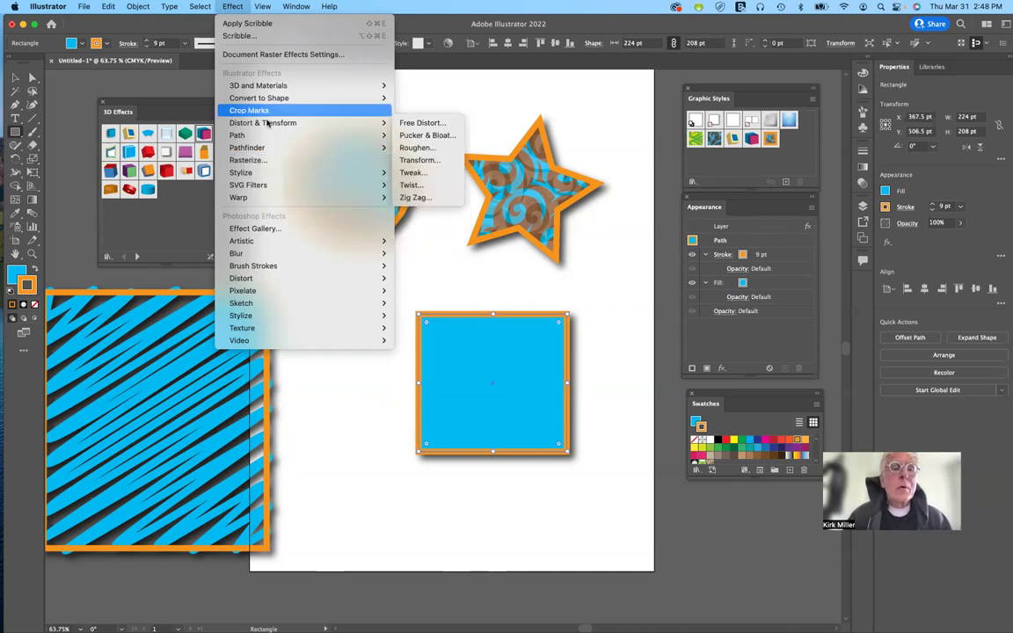
pyautogui.click(416, 135)
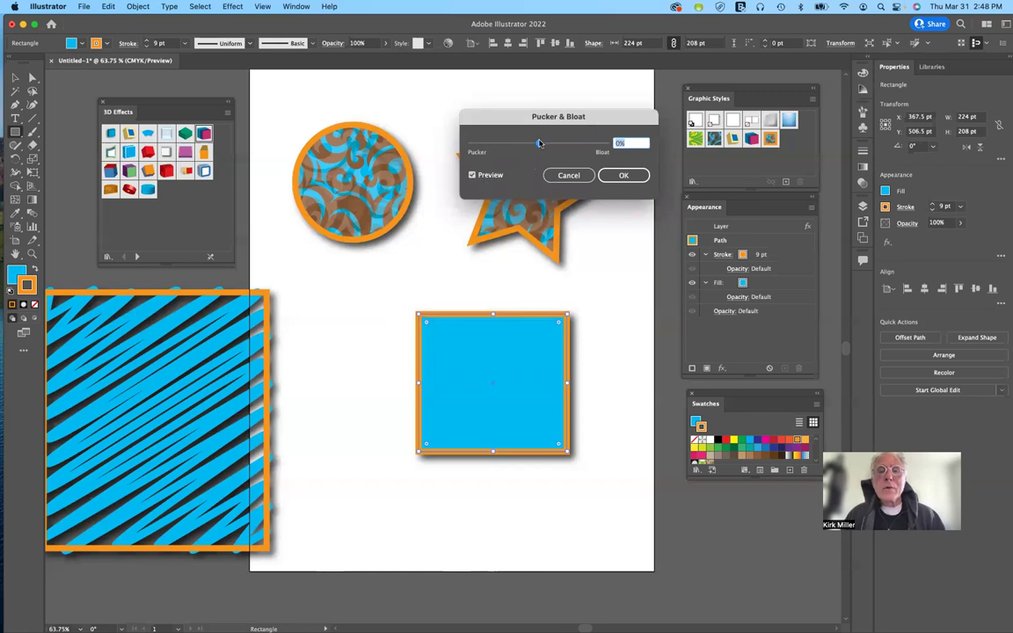
pyautogui.moveTo(540, 143); pyautogui.dragTo(497, 146)
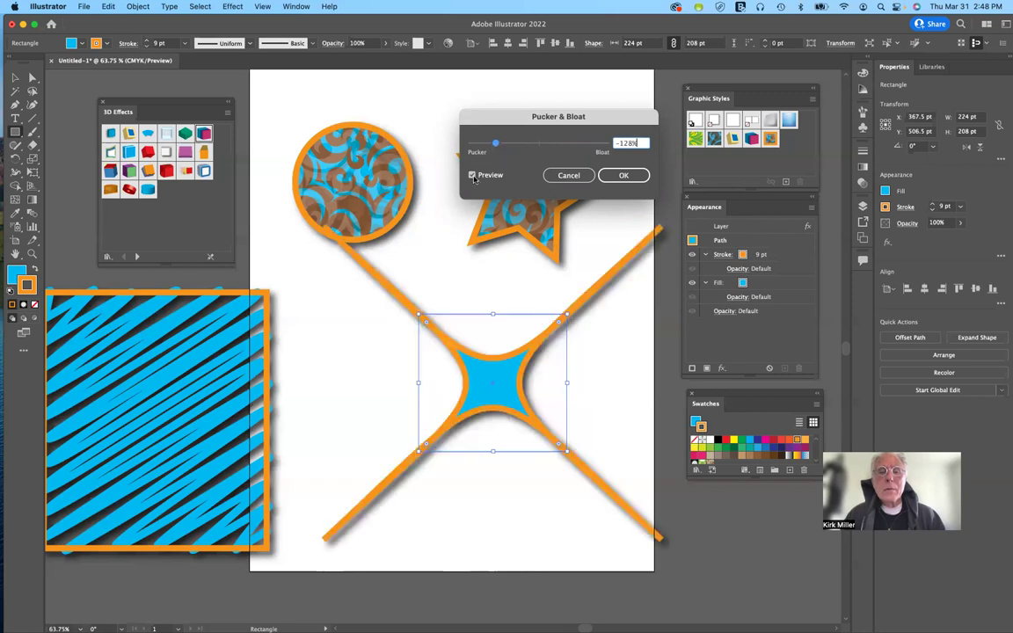
pyautogui.moveTo(495, 146); pyautogui.dragTo(514, 147)
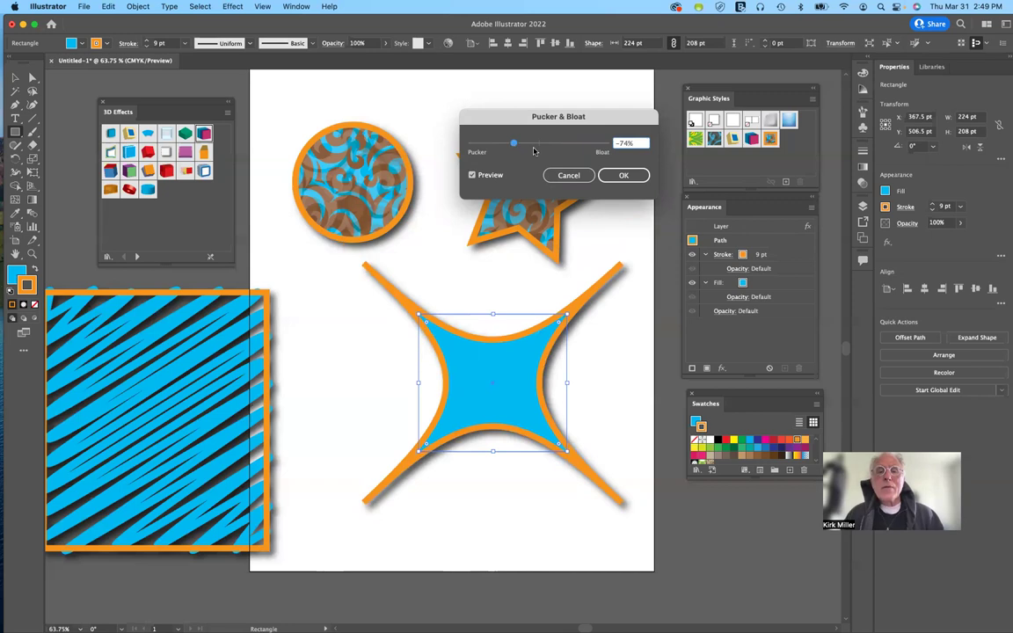
pyautogui.moveTo(533, 148); pyautogui.dragTo(578, 154)
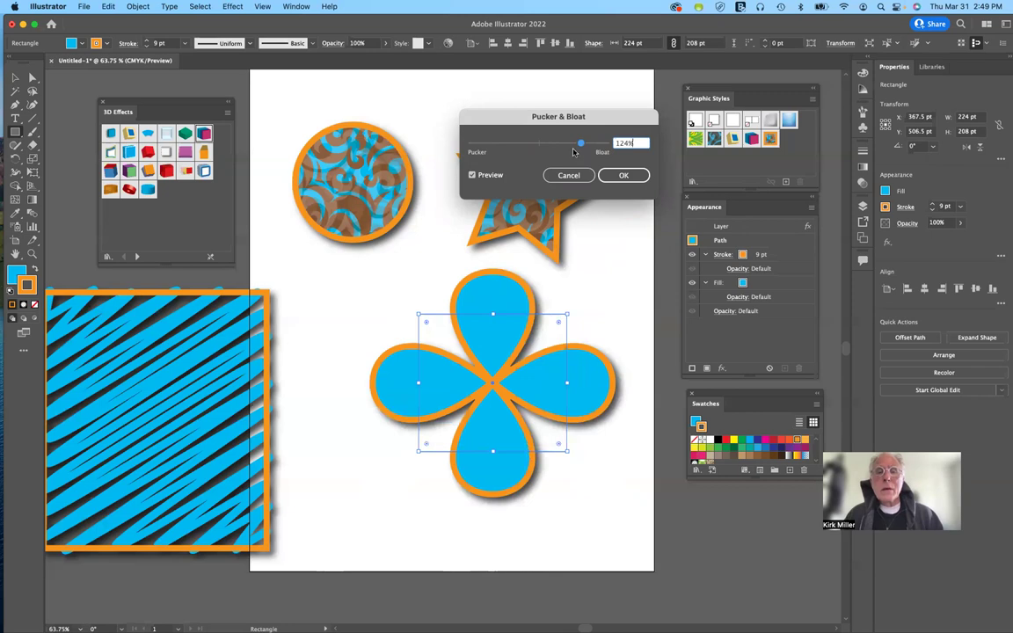
pyautogui.moveTo(573, 152); pyautogui.dragTo(570, 152)
pyautogui.click(570, 152)
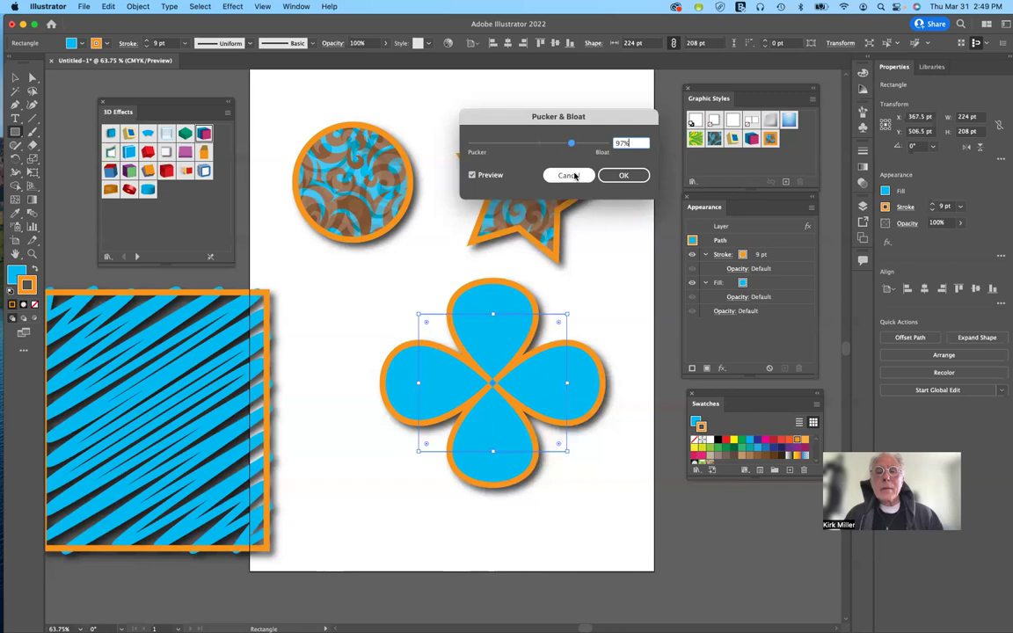
pyautogui.click(574, 176)
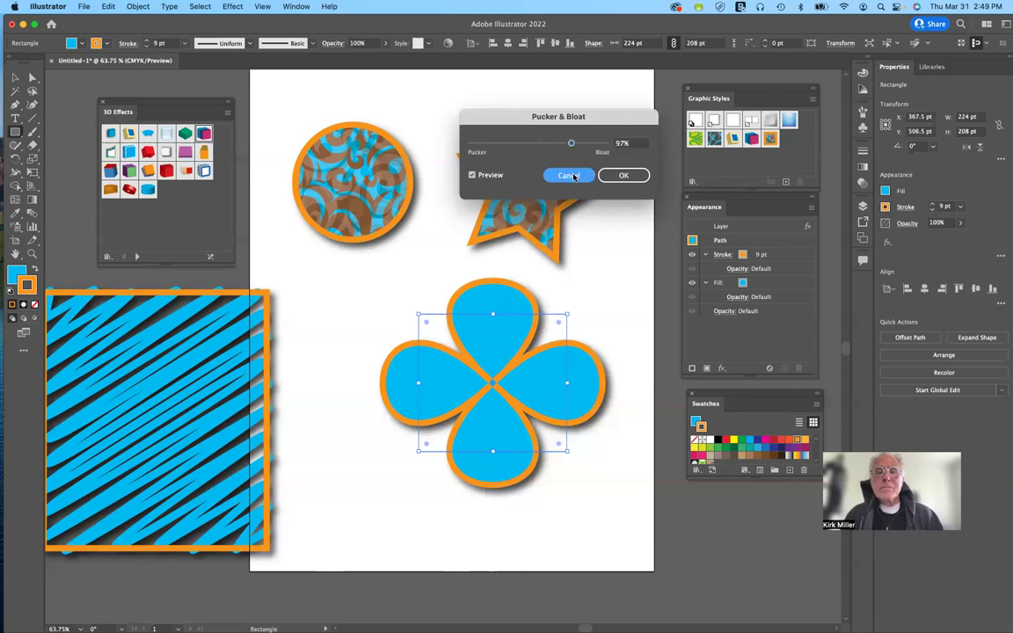
pyautogui.click(572, 176)
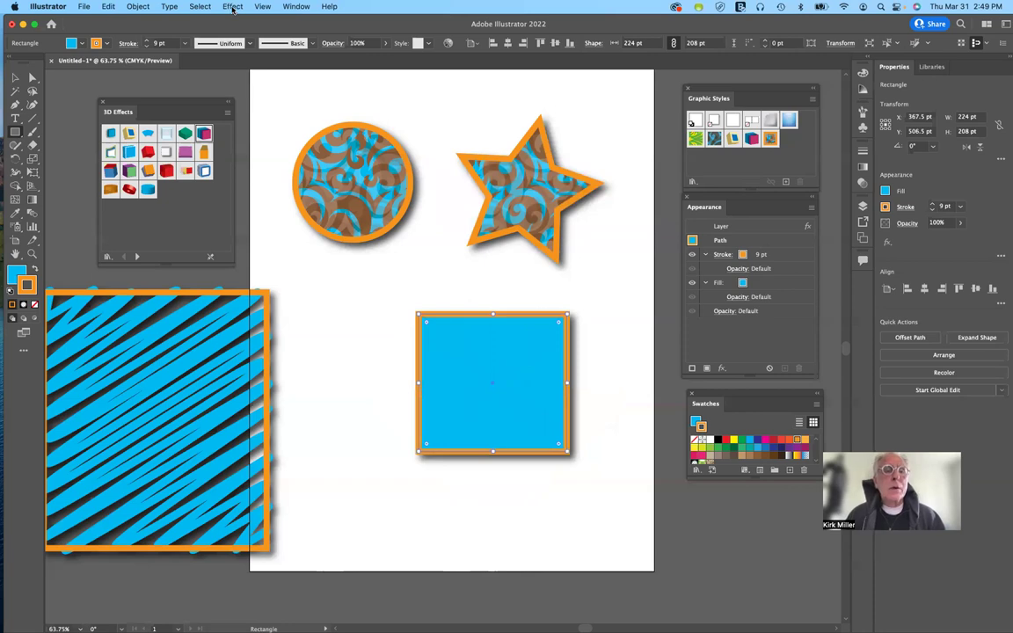
pyautogui.click(232, 7)
pyautogui.moveTo(263, 121)
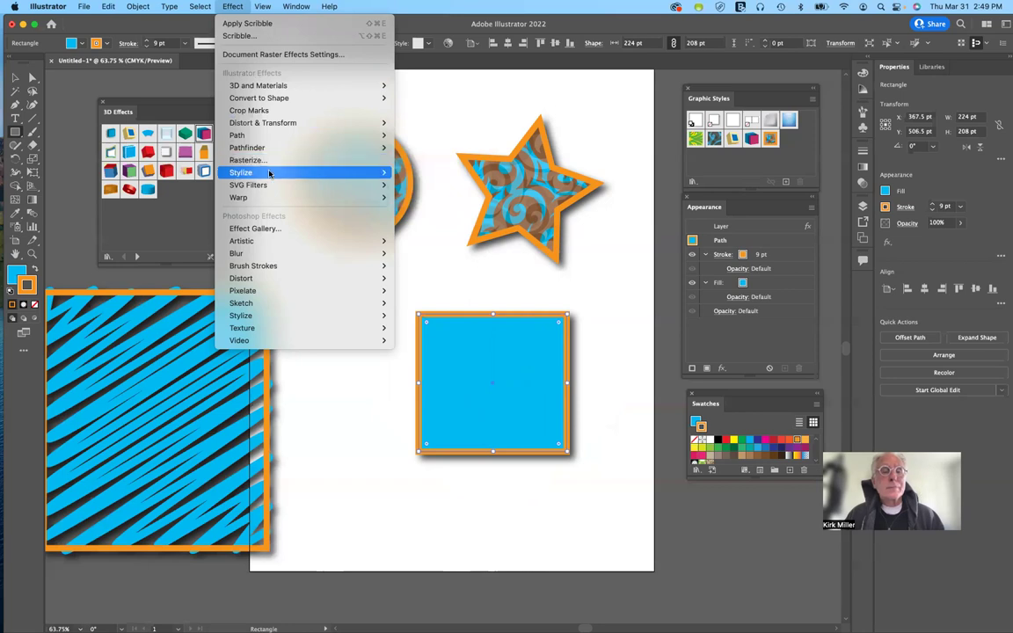
pyautogui.moveTo(269, 172)
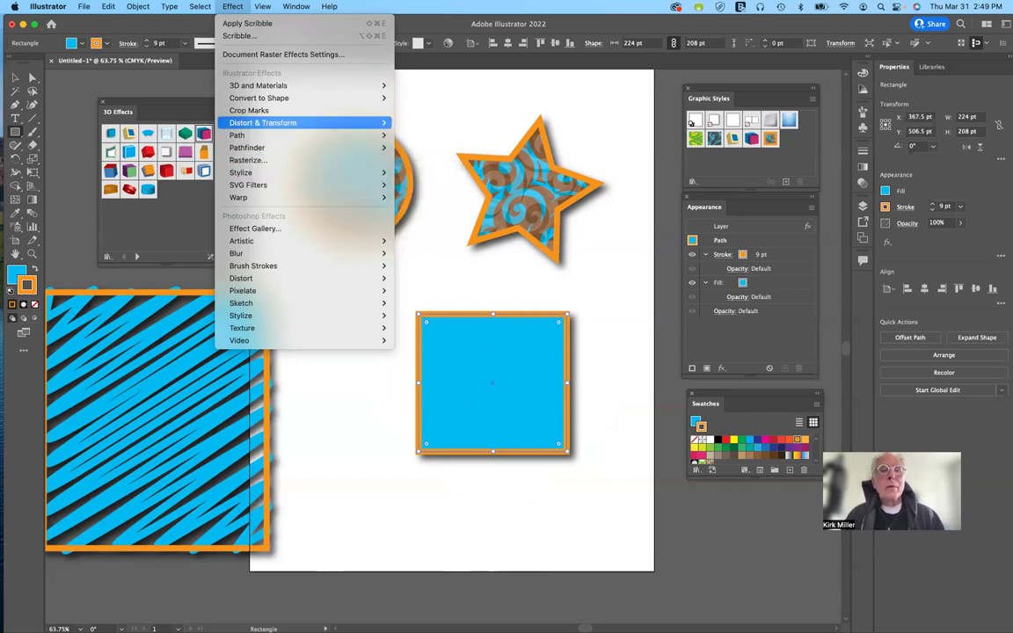
pyautogui.click(413, 160)
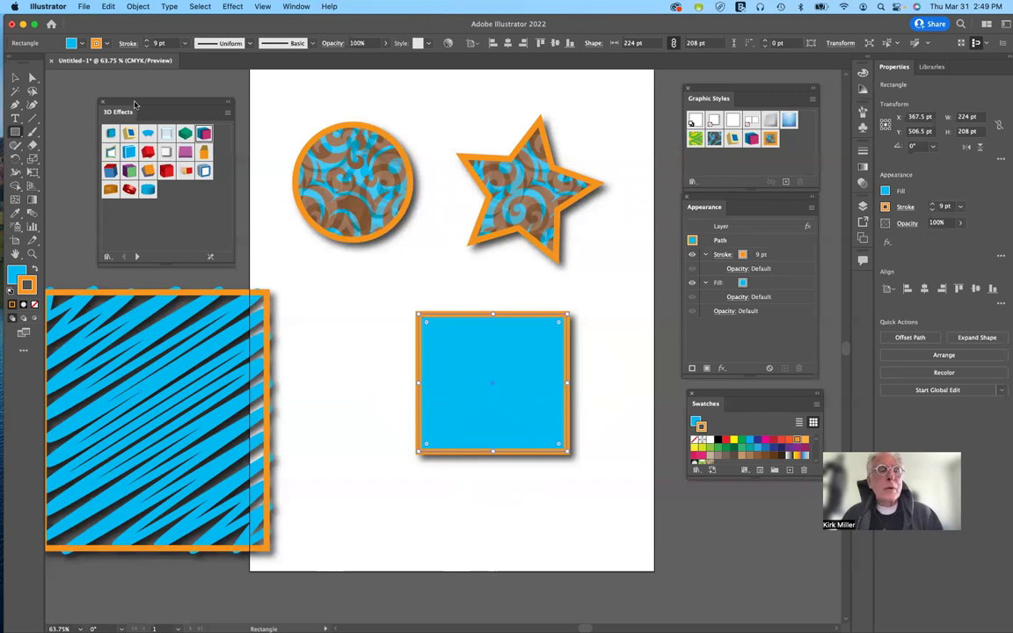
# - Relocate the floating 3D Effects library, then move the blue rectangle off the artboard to sit above the scribbled rectangle
pyautogui.moveTo(134, 105); pyautogui.dragTo(669, 289)
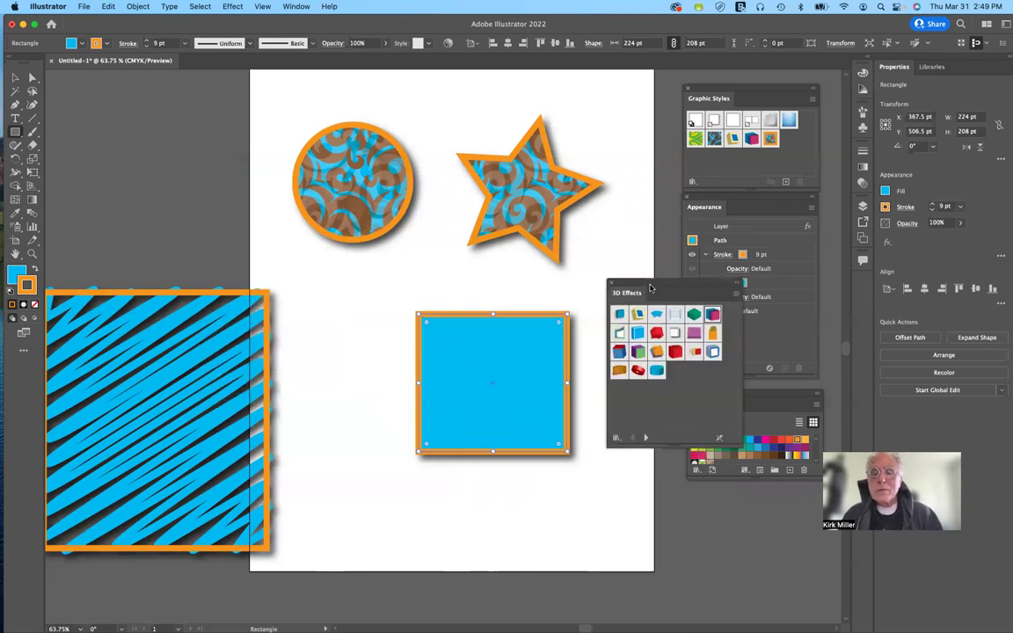
pyautogui.click(693, 182)
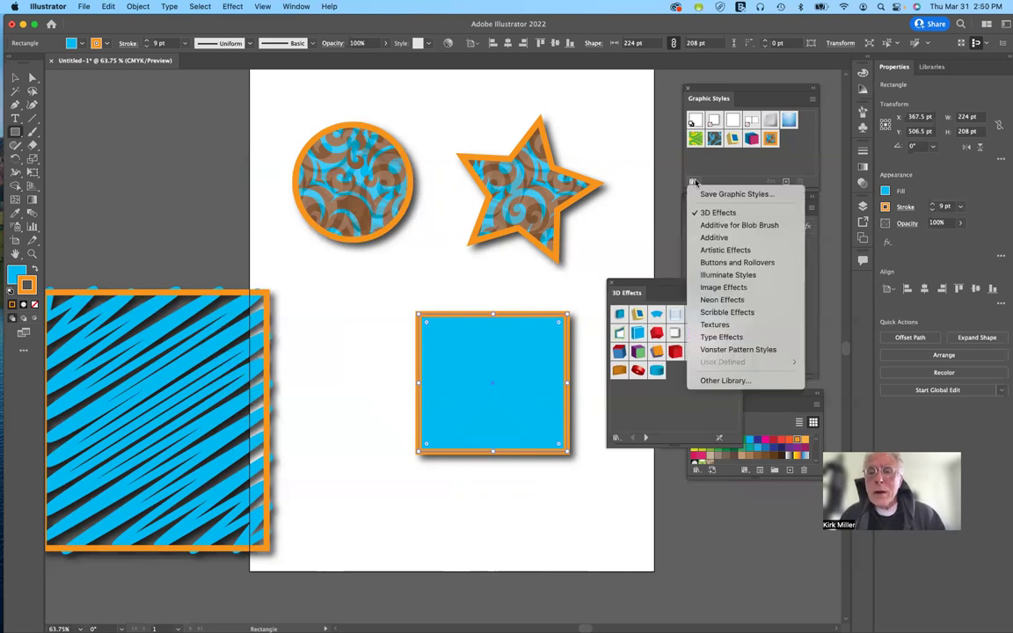
pyautogui.click(627, 164)
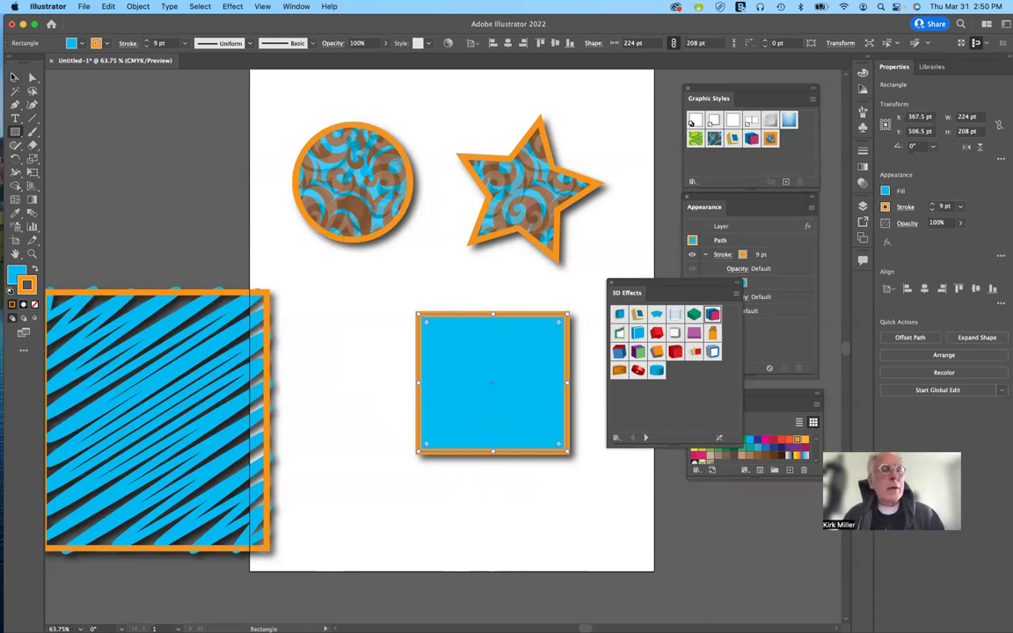
pyautogui.click(14, 78)
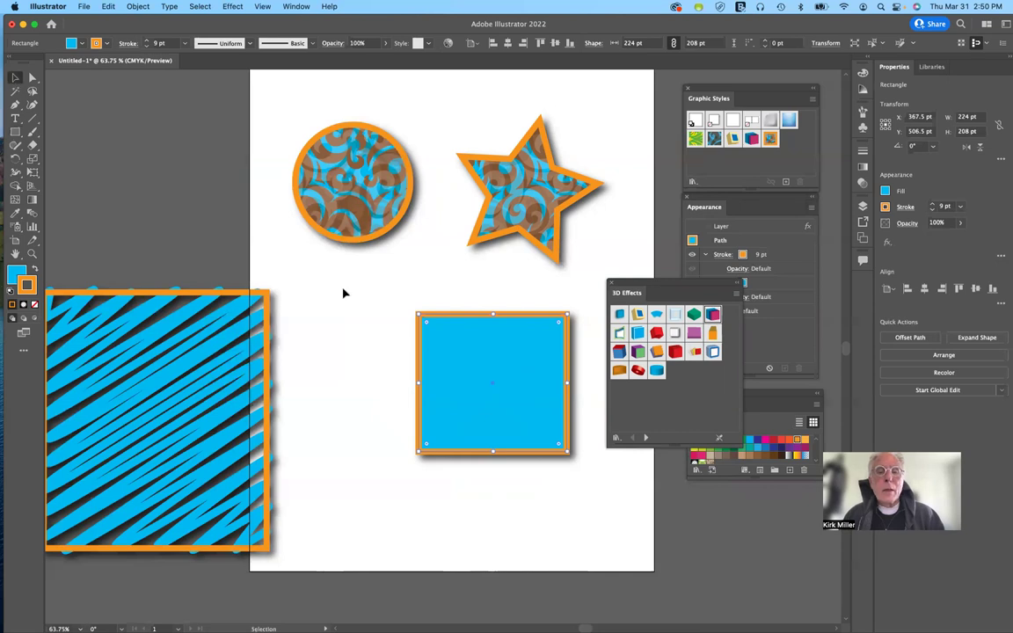
pyautogui.moveTo(521, 376); pyautogui.dragTo(142, 66)
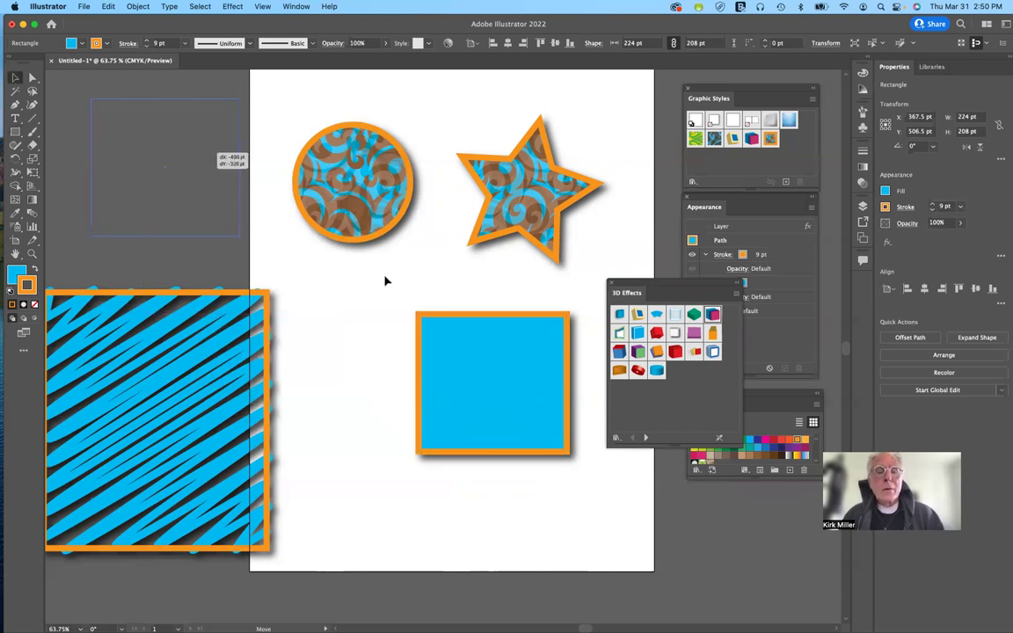
pyautogui.moveTo(379, 299); pyautogui.dragTo(236, 224)
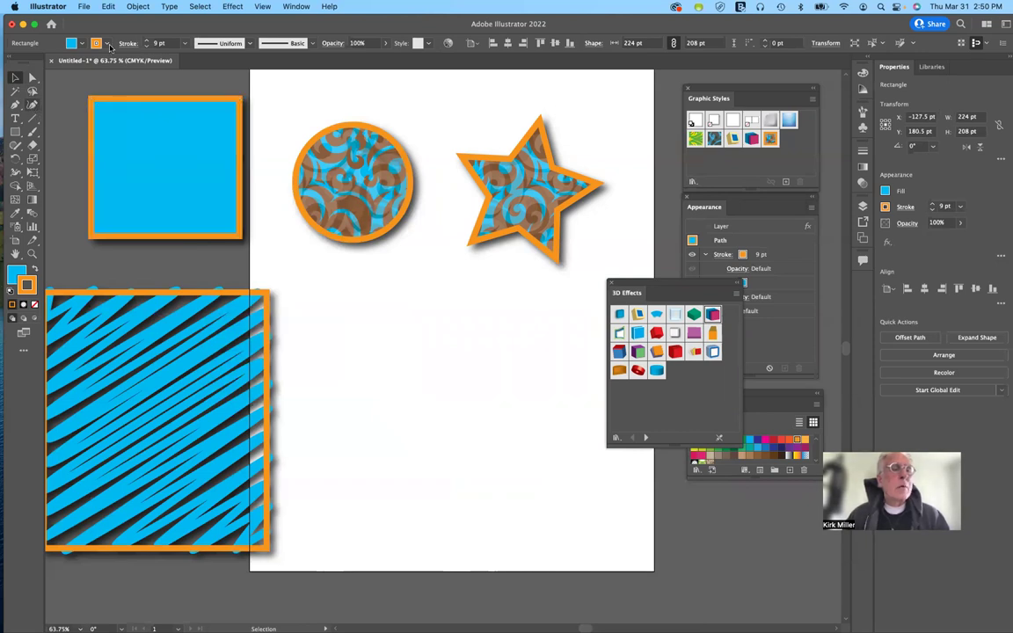
# - Activate the Curvature tool and set the off-artboard blue rectangle's fill to None, keeping its orange stroke
pyautogui.hotkey('shift', '`')
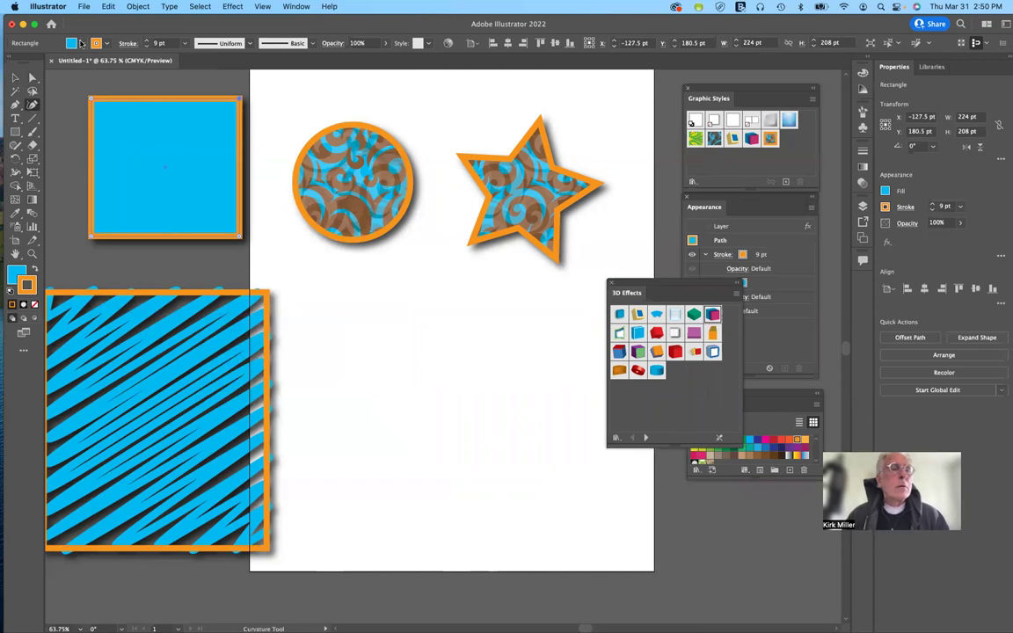
pyautogui.click(81, 43)
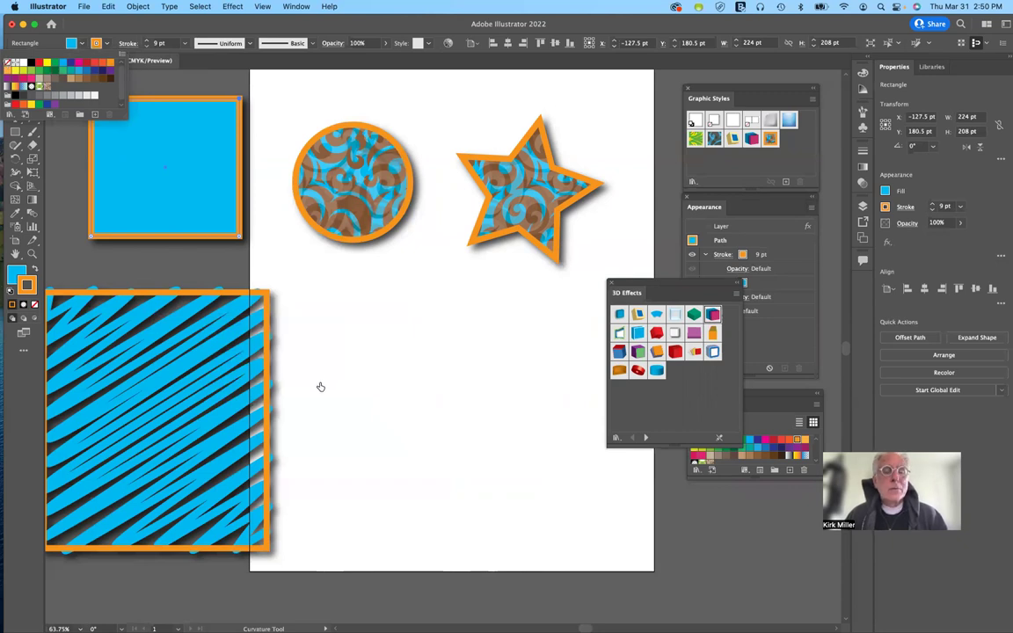
pyautogui.press('/')
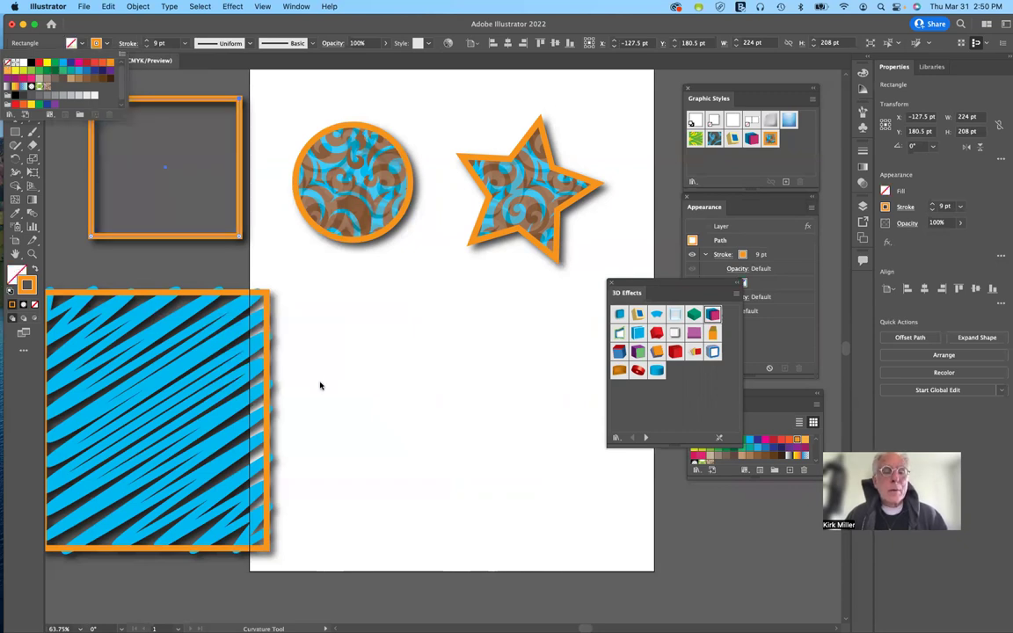
pyautogui.press('Escape')
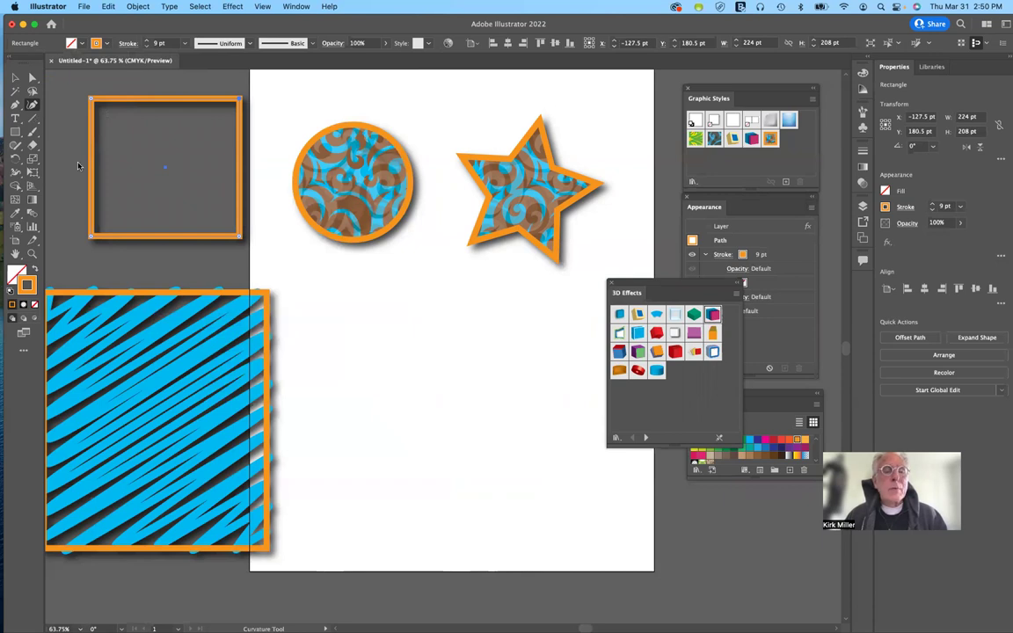
# - Draw an open, unfilled curve about 406 by 295 pt below the circle and star with the Curvature tool
pyautogui.click(329, 381)
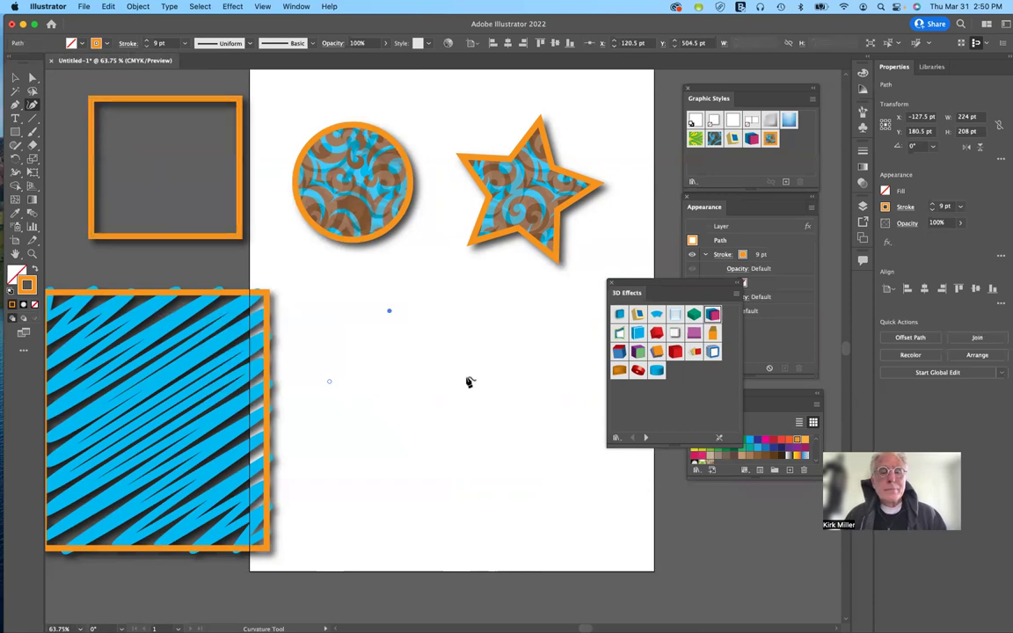
pyautogui.click(598, 508)
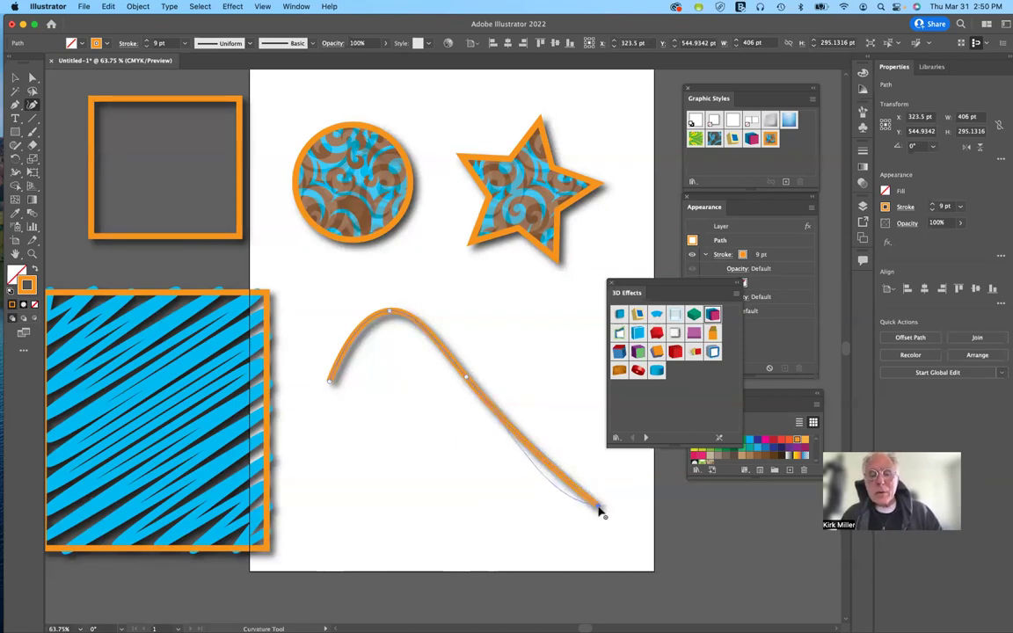
pyautogui.press('v')
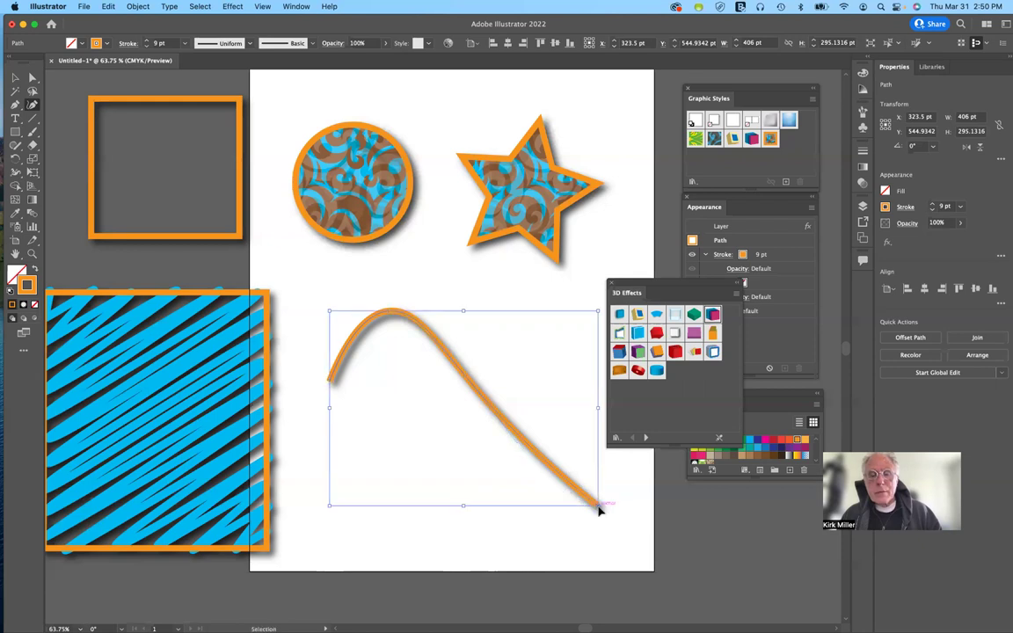
pyautogui.hotkey('shift', '`')
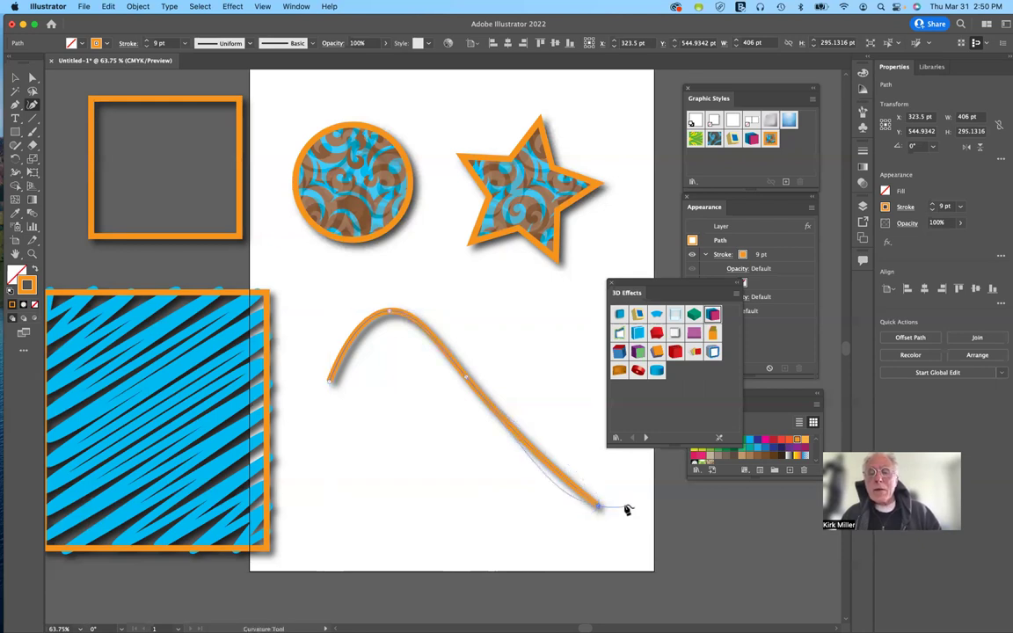
# - Relocate the 3D Effects library so it no longer covers the appearance attributes, and deselect the orange curve
pyautogui.moveTo(702, 281); pyautogui.dragTo(770, 448)
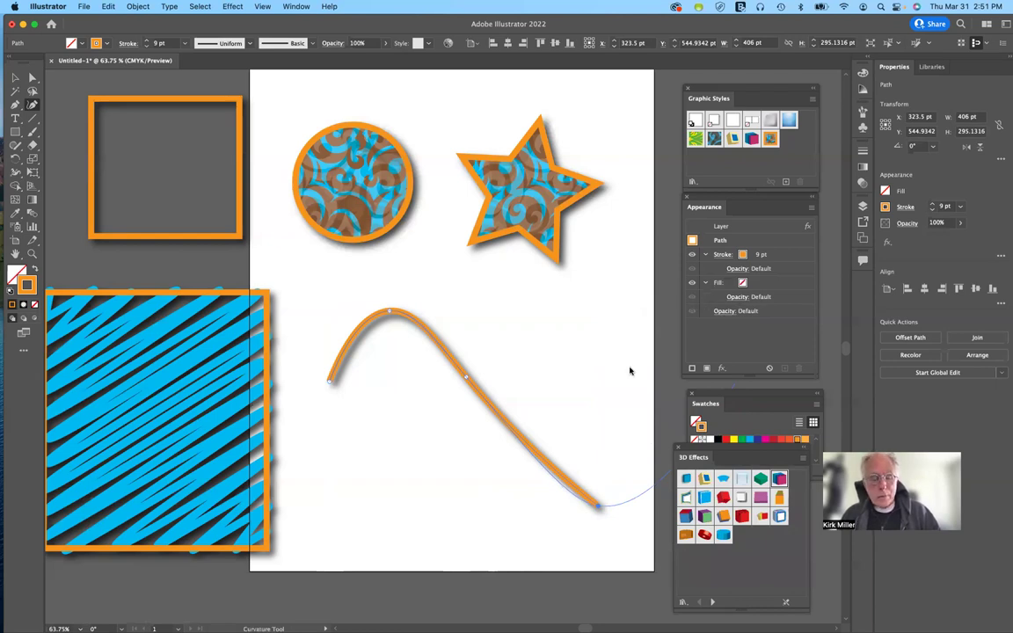
pyautogui.press('v')
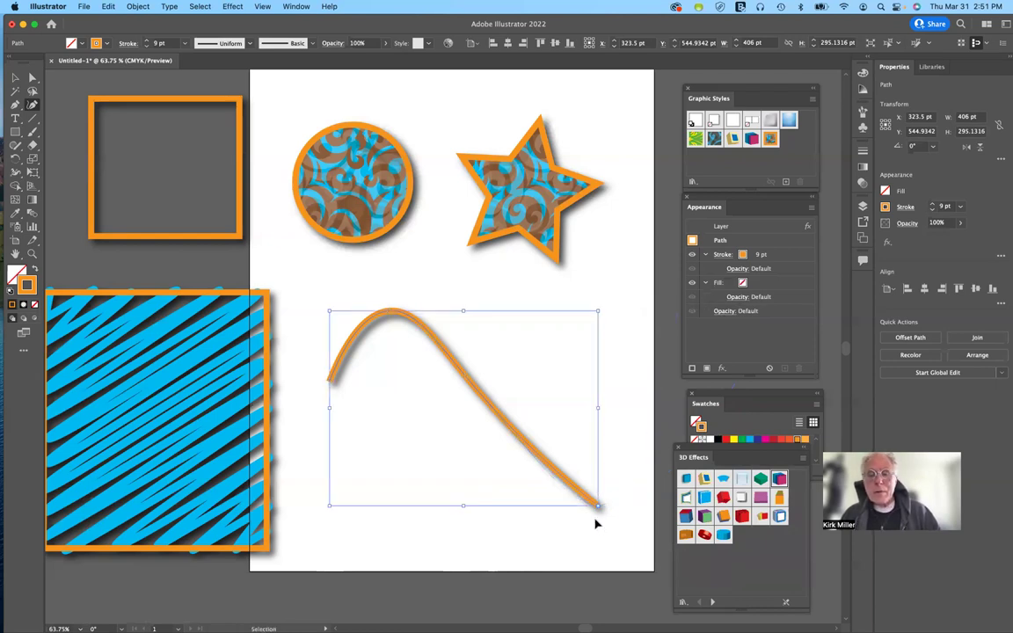
pyautogui.click(595, 523)
pyautogui.hotkey('shift', '`')
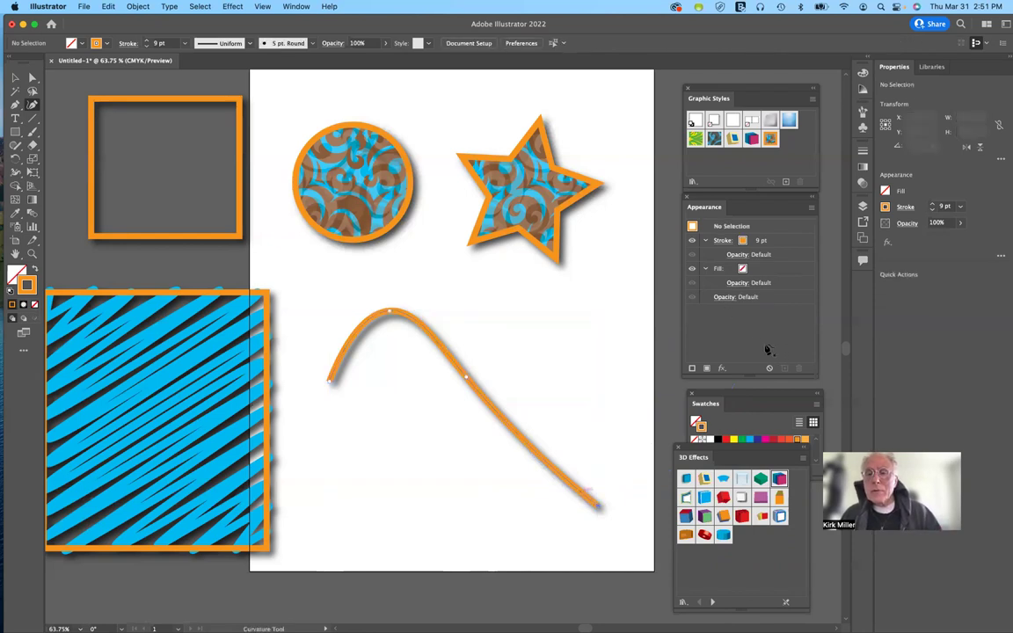
# - Create a new layer above Layer 1 and move the orange curve onto it
pyautogui.click(860, 206)
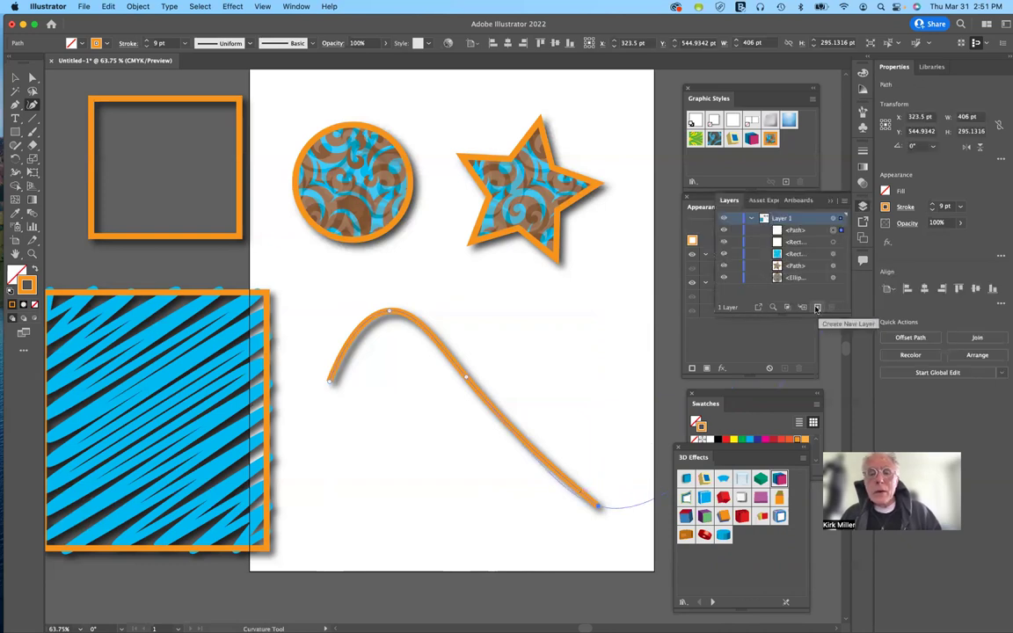
pyautogui.click(817, 307)
pyautogui.click(842, 242)
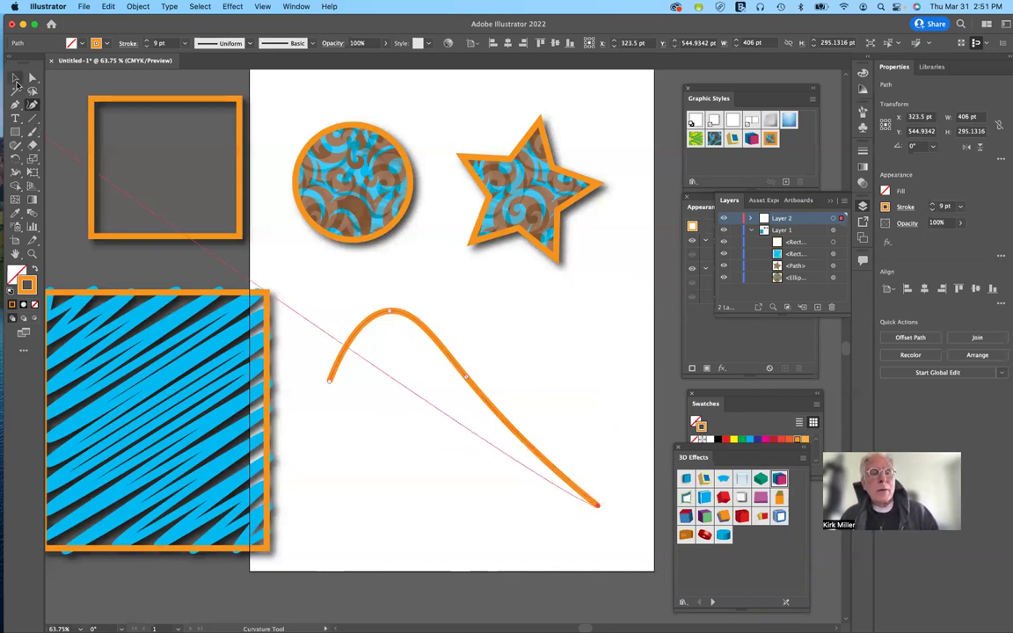
# - Keep the orange curve selected for styling and open the Neon Effects graphic style library
pyautogui.click(16, 79)
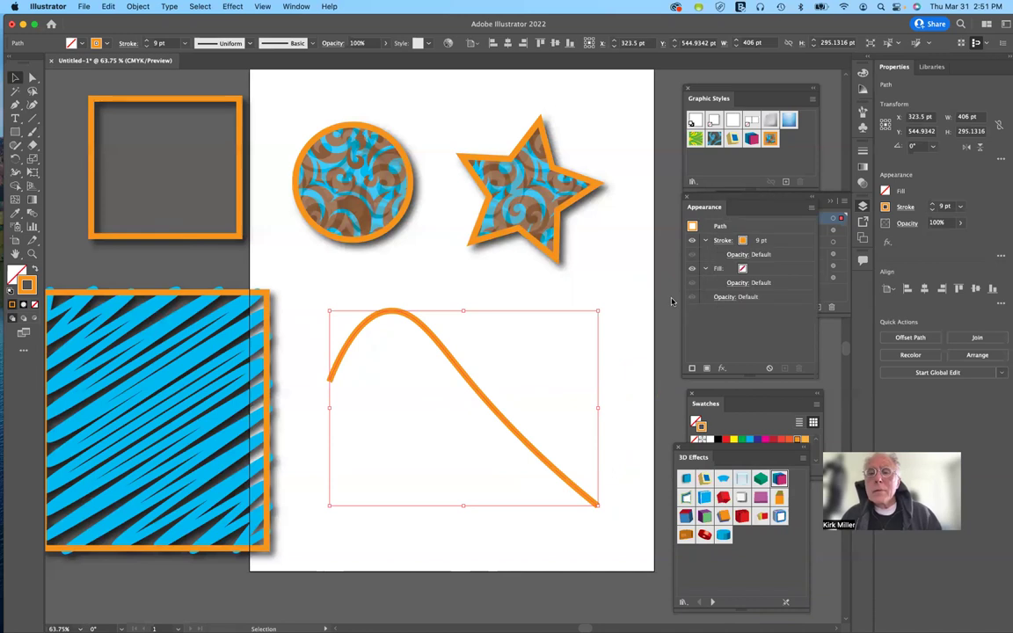
pyautogui.click(691, 182)
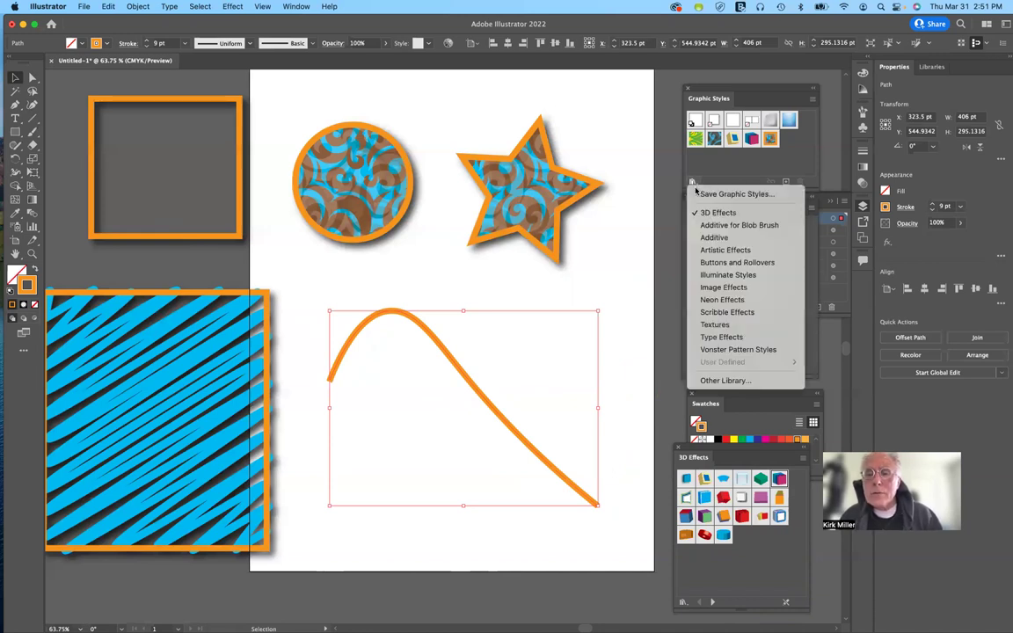
pyautogui.click(719, 300)
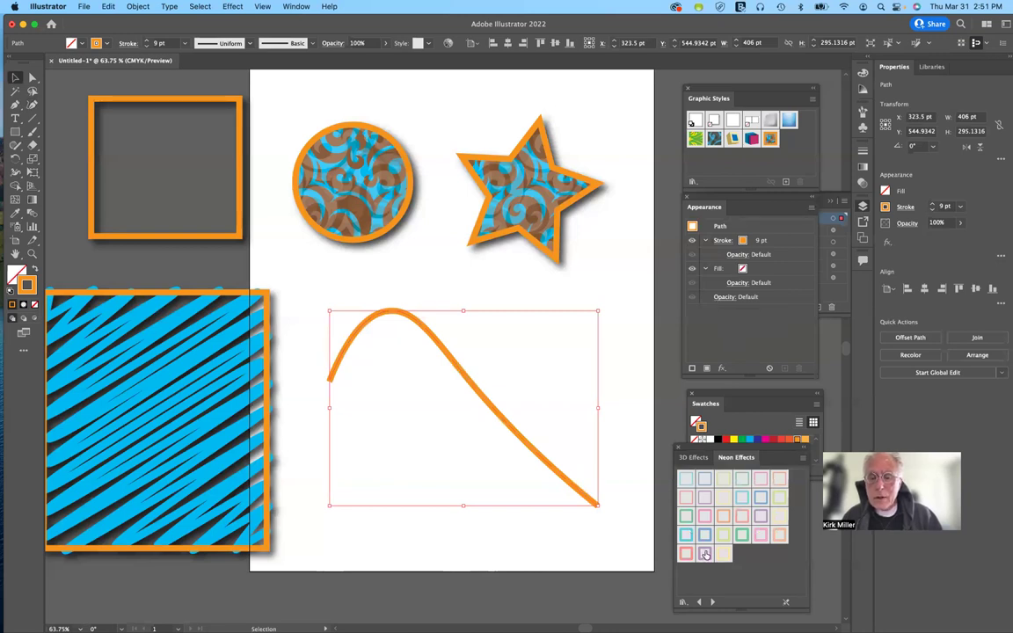
# - Try a purple Neon Effects style on the curve and thicken its widest stroke to 17 pt
pyautogui.click(762, 519)
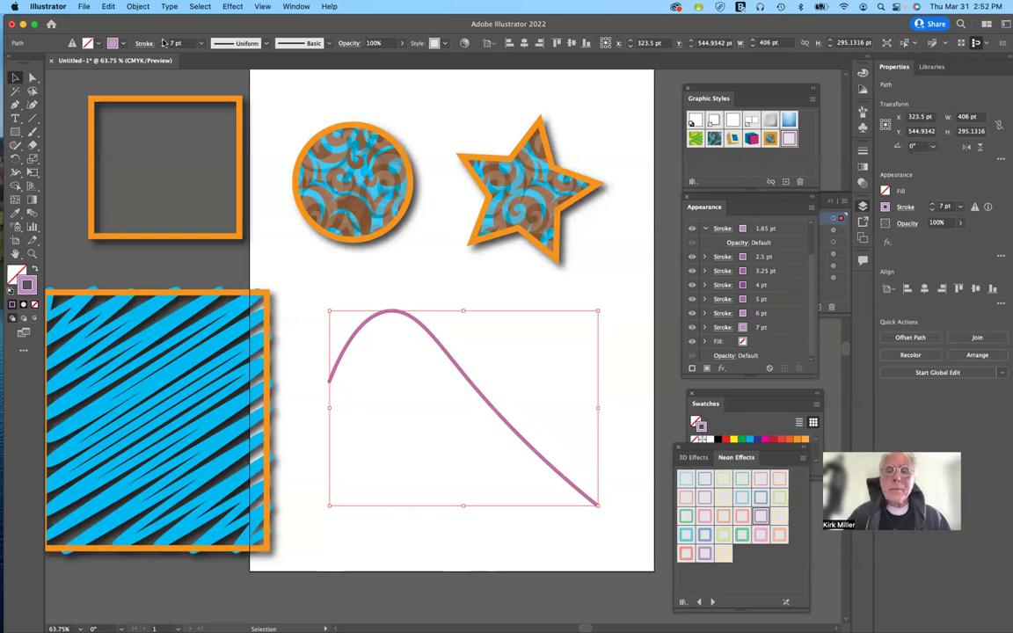
pyautogui.click(162, 42)
pyautogui.click(163, 42)
pyautogui.click(163, 42)
pyautogui.click(163, 42)
pyautogui.click(163, 43)
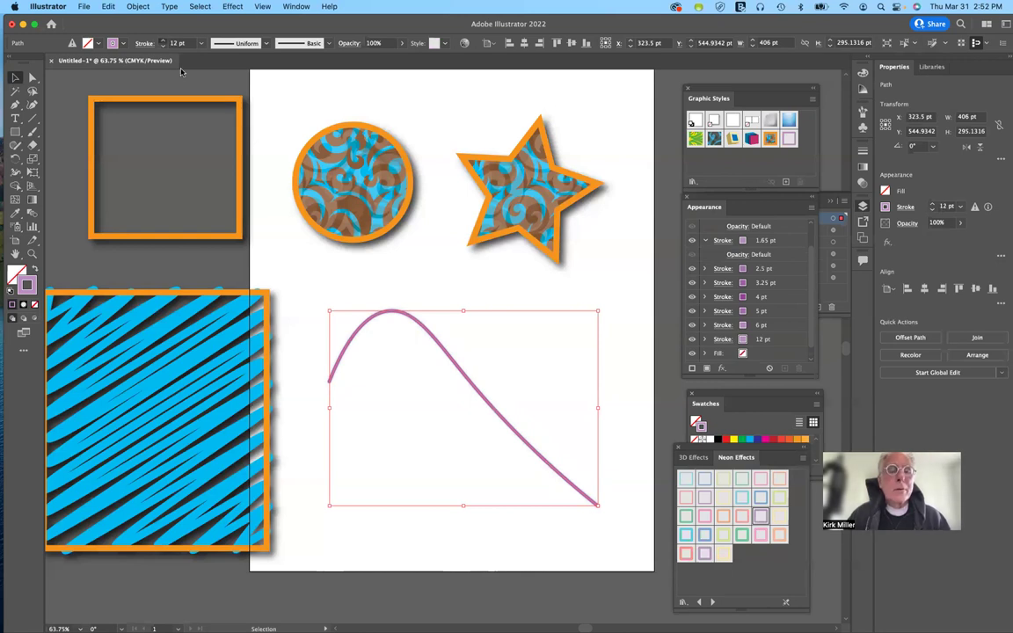
pyautogui.press('Up')
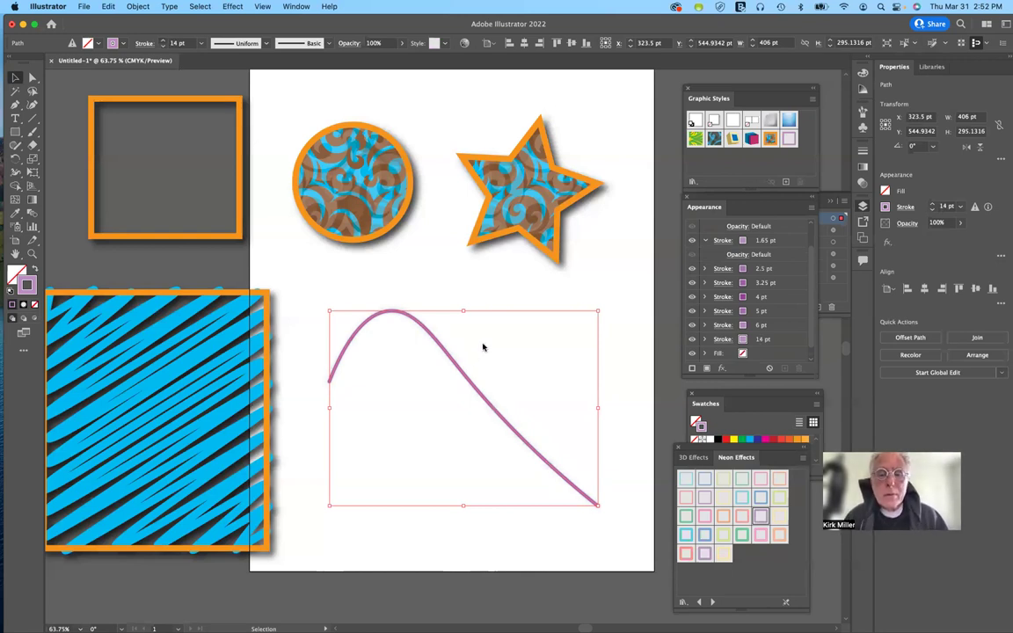
pyautogui.press('Up')
pyautogui.press('Up')
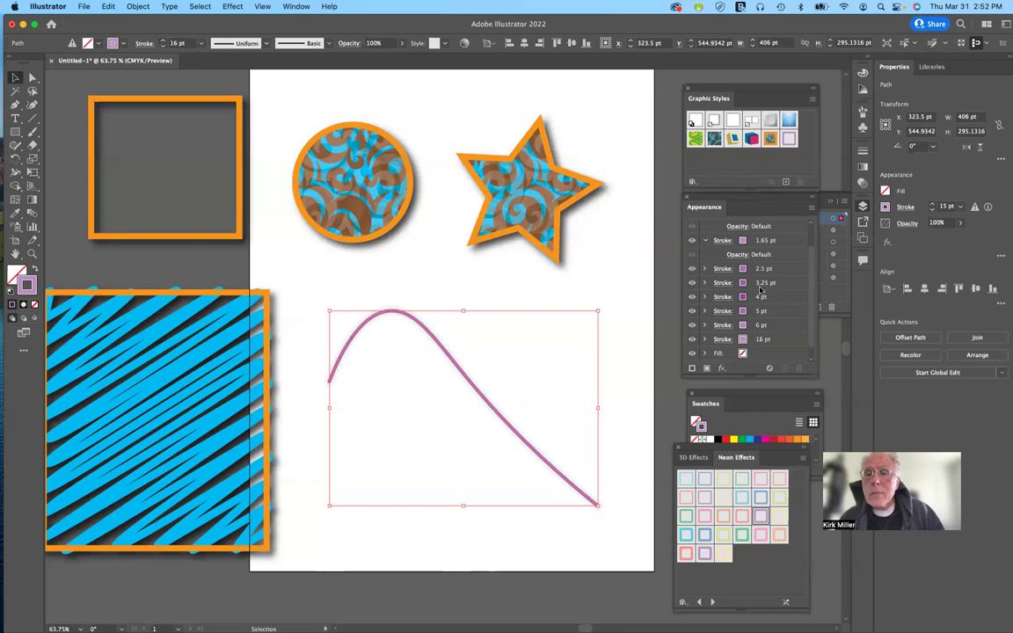
pyautogui.press('Up')
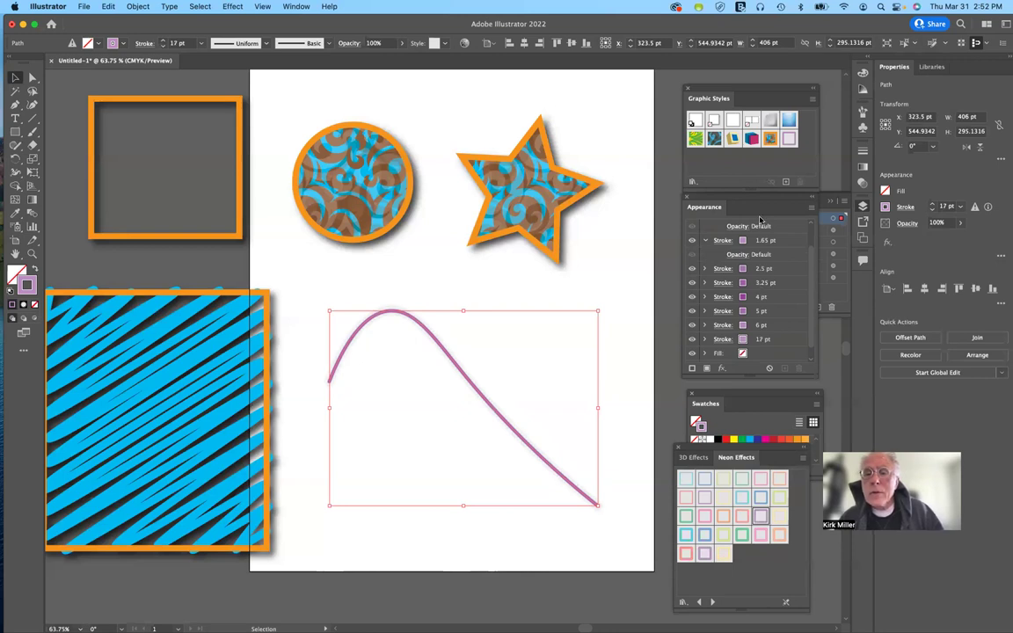
pyautogui.scroll(2, 761, 222)
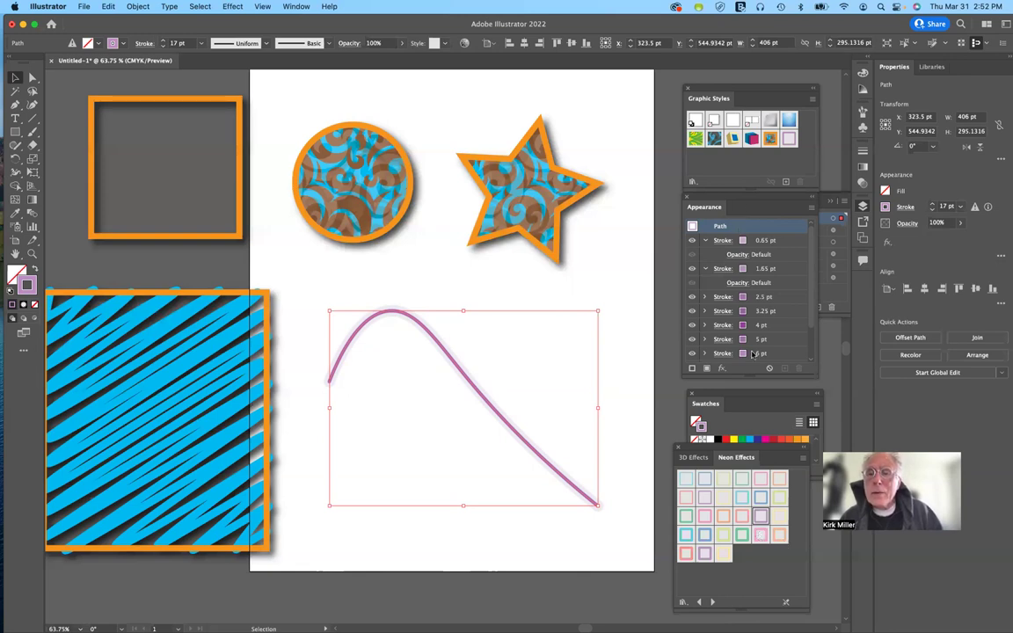
# - Apply the Thick Magenta Neon style to the curve, deselect it, and inspect the glow up close
pyautogui.click(760, 537)
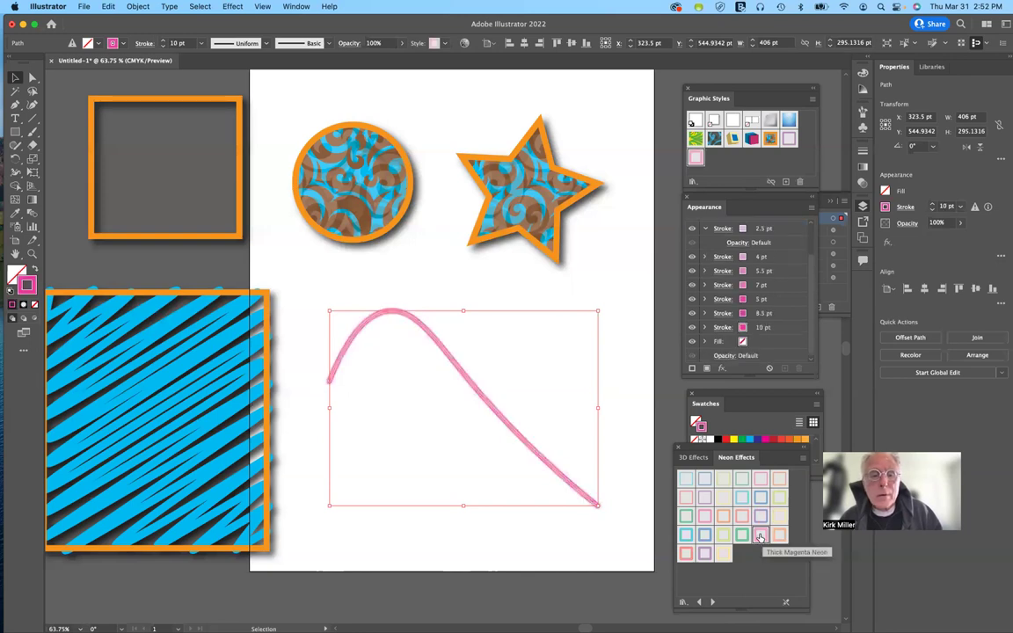
pyautogui.click(559, 521)
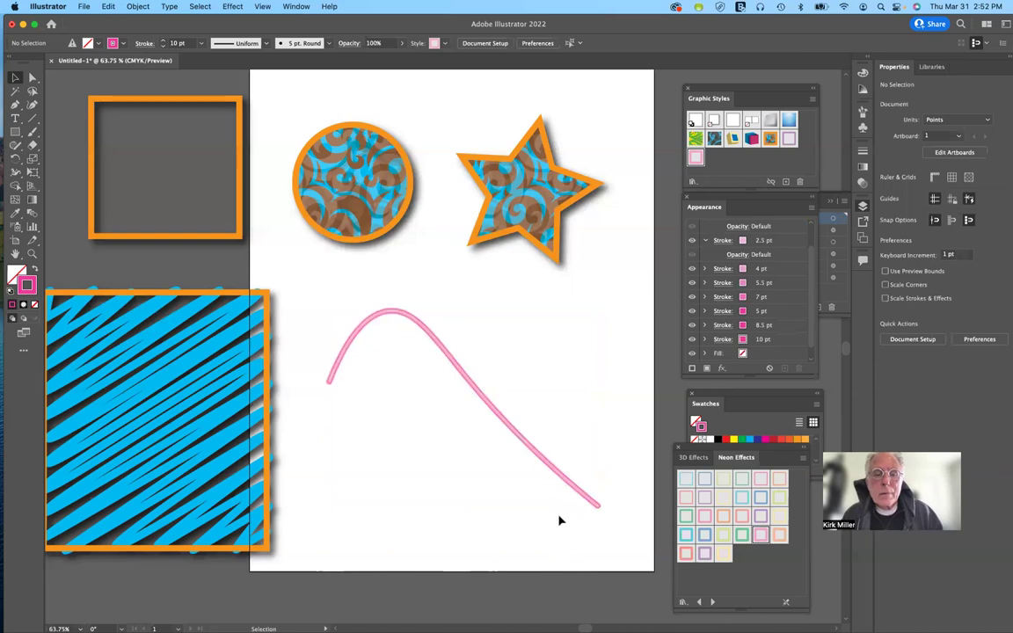
pyautogui.scroll(5, 559, 521)
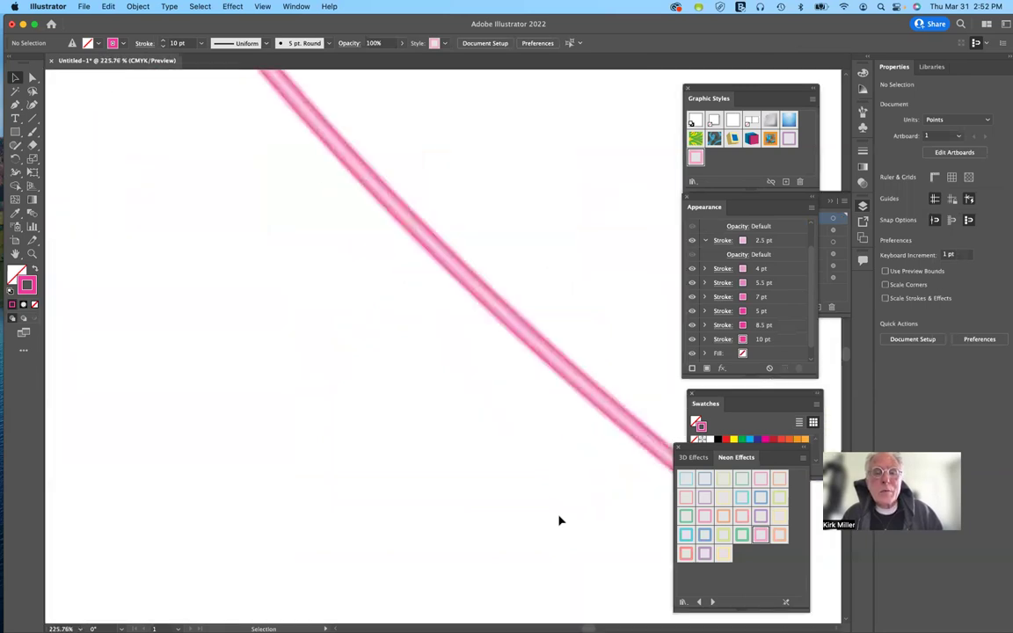
pyautogui.scroll(1, 579, 473)
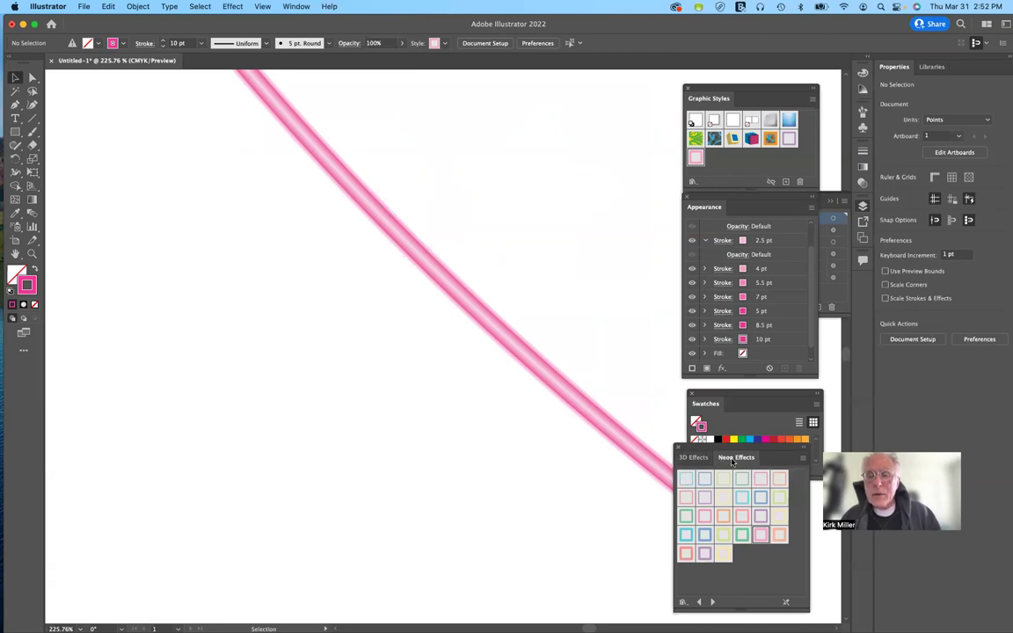
# - Open the Textures graphic style library and draw a magenta-filled, strokeless rectangle about 226 by 210 pt below the curve
pyautogui.click(693, 181)
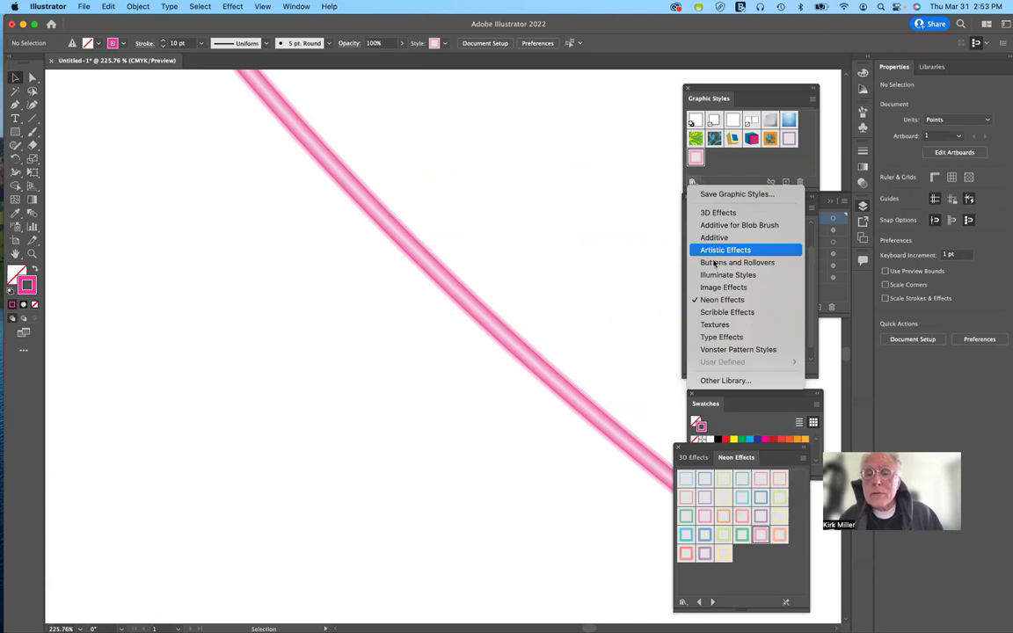
pyautogui.click(501, 336)
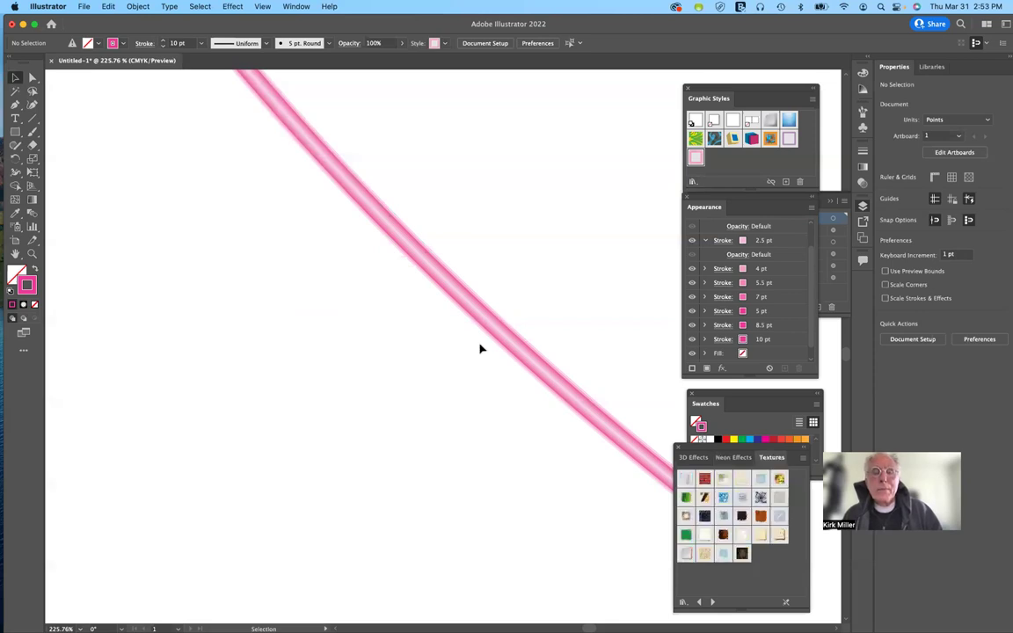
pyautogui.scroll(-5, 480, 349)
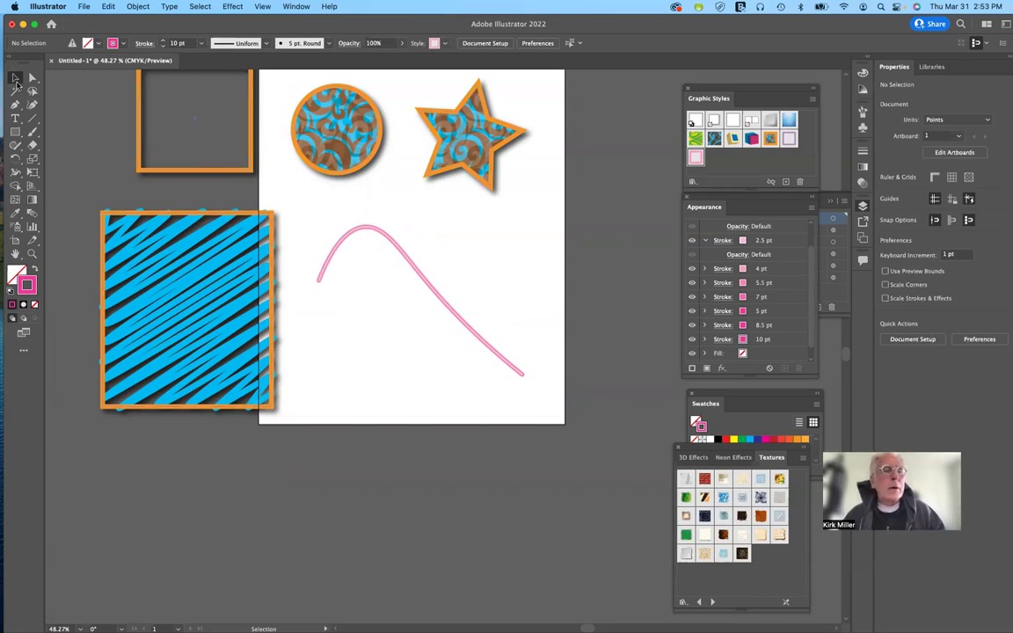
pyautogui.click(14, 132)
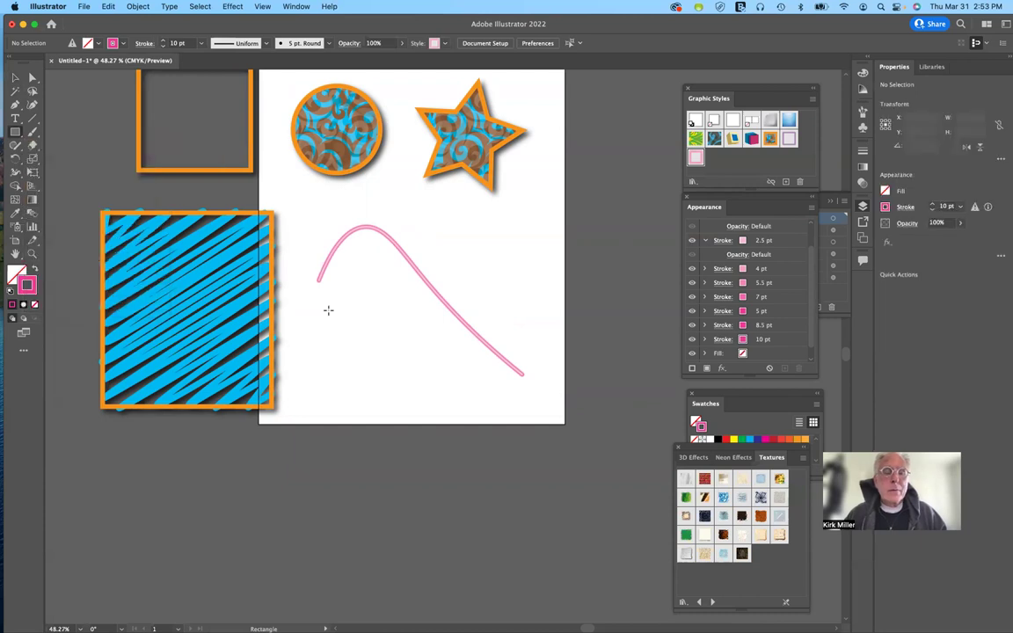
pyautogui.moveTo(328, 309); pyautogui.dragTo(442, 415)
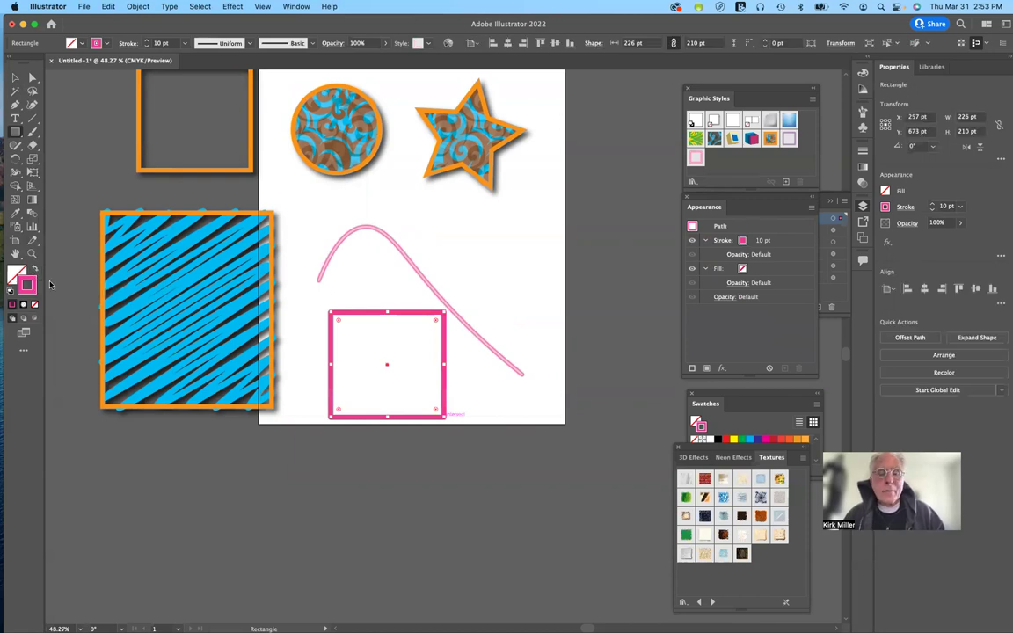
pyautogui.hotkey('shift', 'x')
pyautogui.scroll(3, 319, 424)
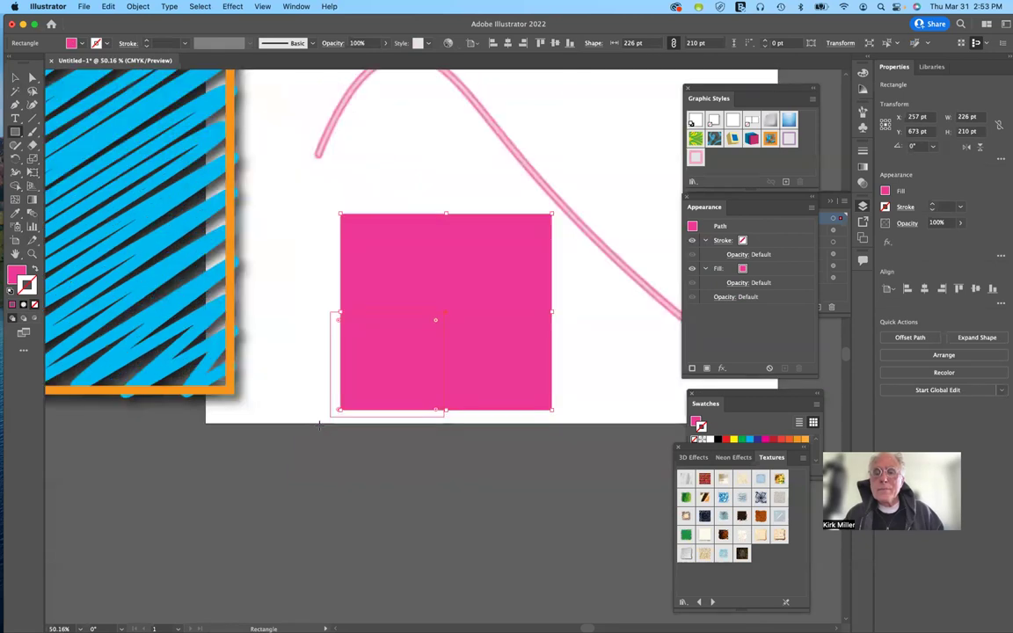
pyautogui.scroll(3, 319, 424)
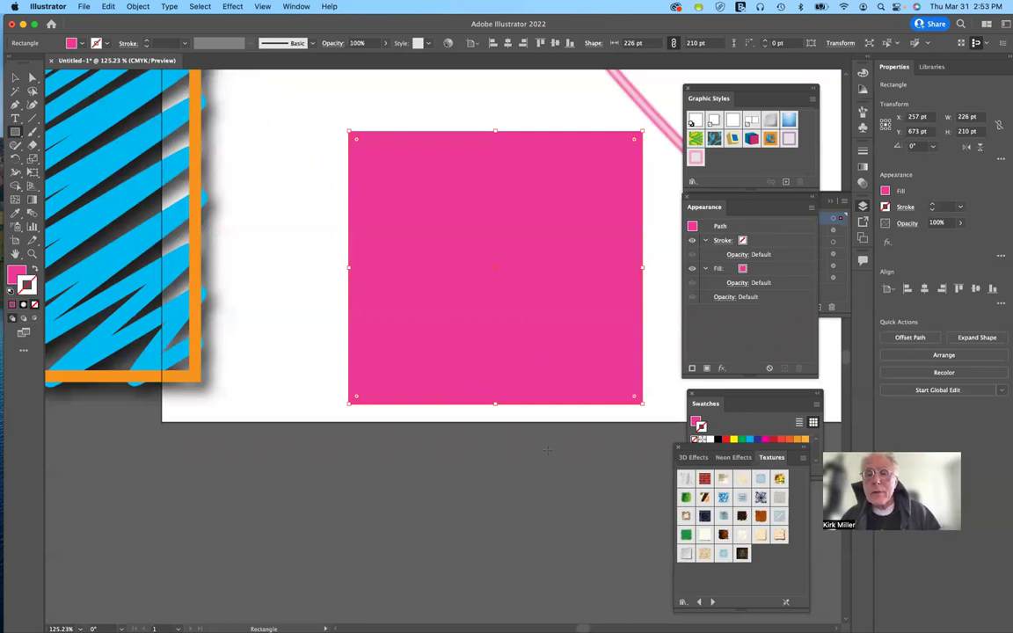
# - Apply the RGB Cartographic texture style to the rectangle and enlarge the Appearance panel to show its full effect list
pyautogui.click(753, 227)
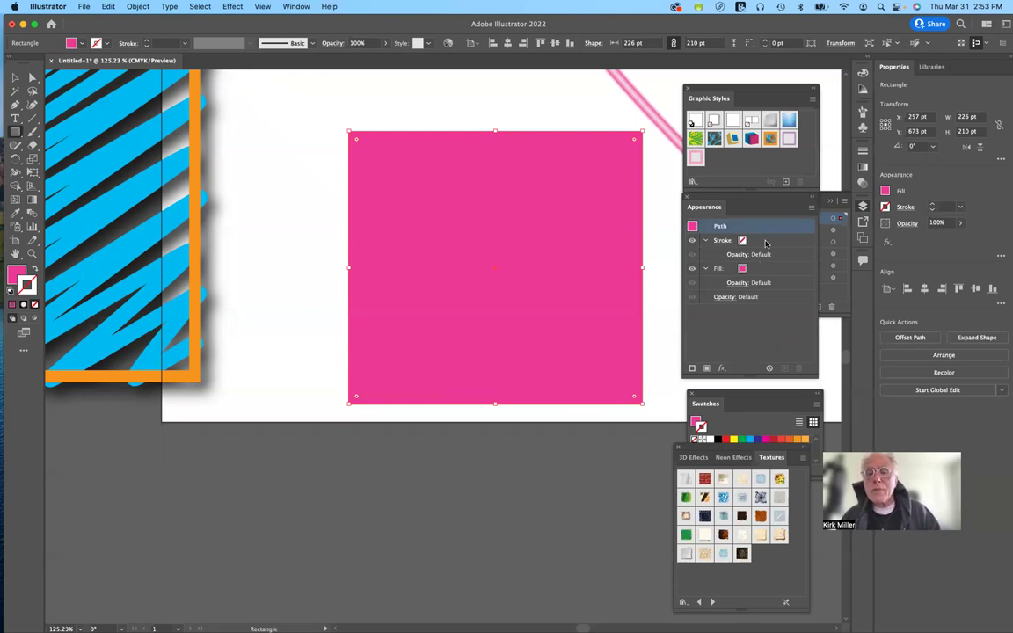
pyautogui.click(779, 478)
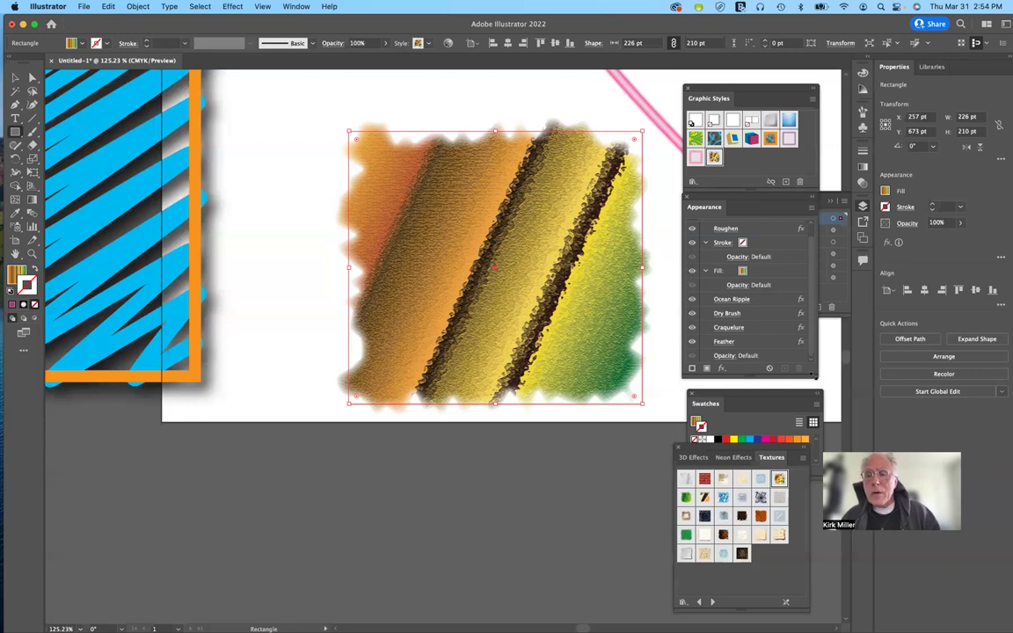
pyautogui.moveTo(813, 399); pyautogui.dragTo(810, 410)
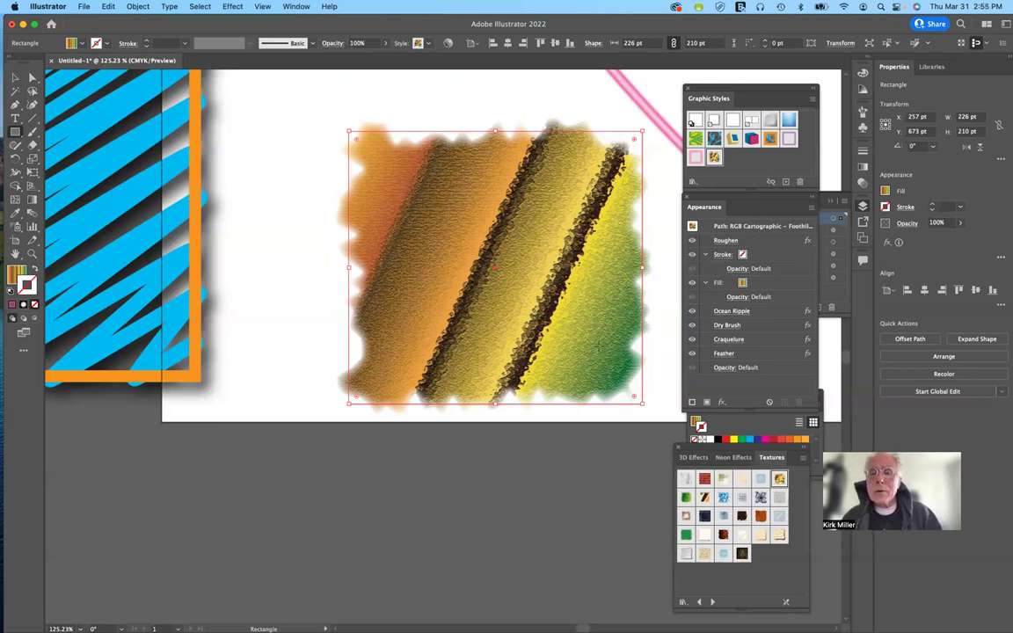
# - Check the rectangle's Roughen settings without changing them, and toggle the Roughen and Feather effects to compare the texture
pyautogui.click(728, 240)
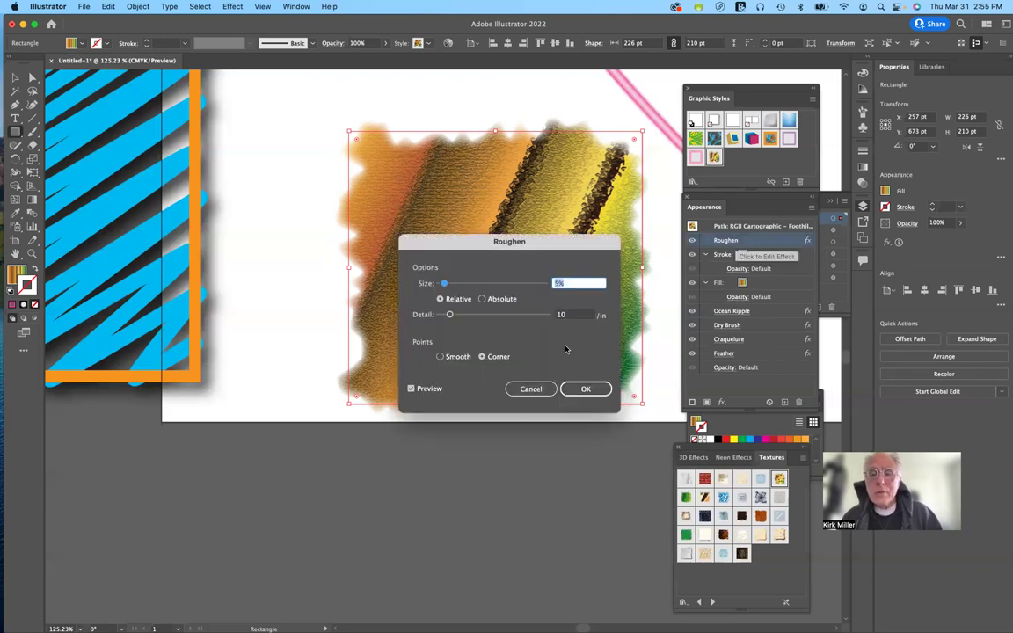
pyautogui.click(532, 389)
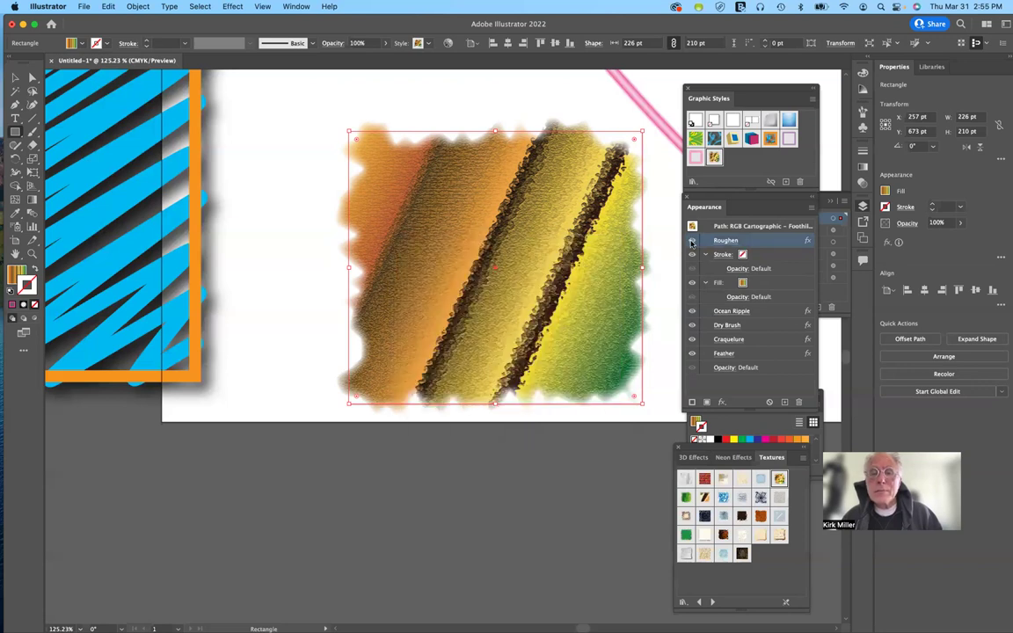
pyautogui.click(691, 241)
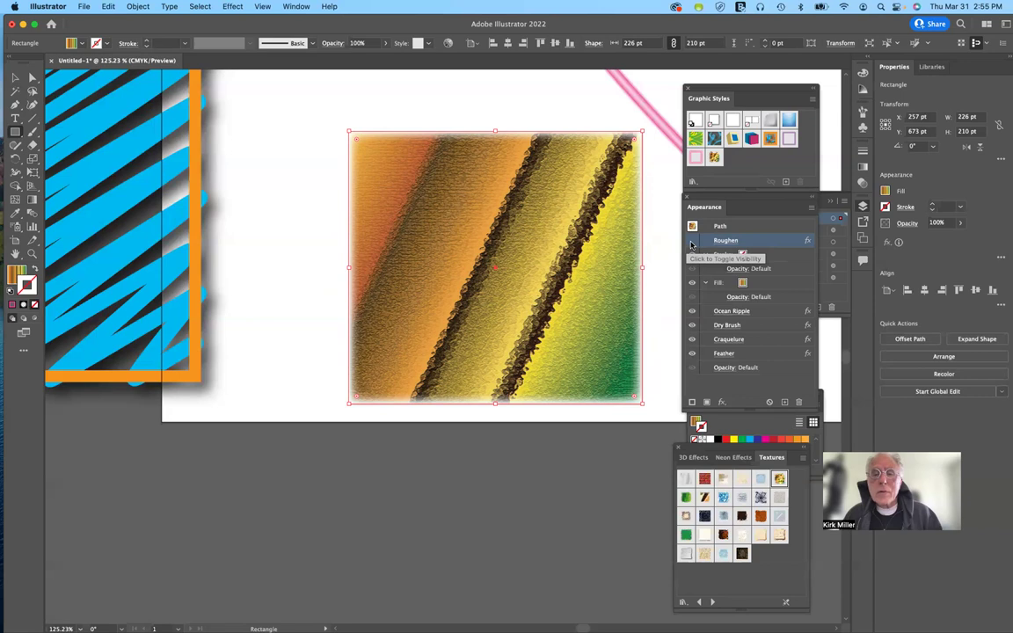
pyautogui.click(691, 357)
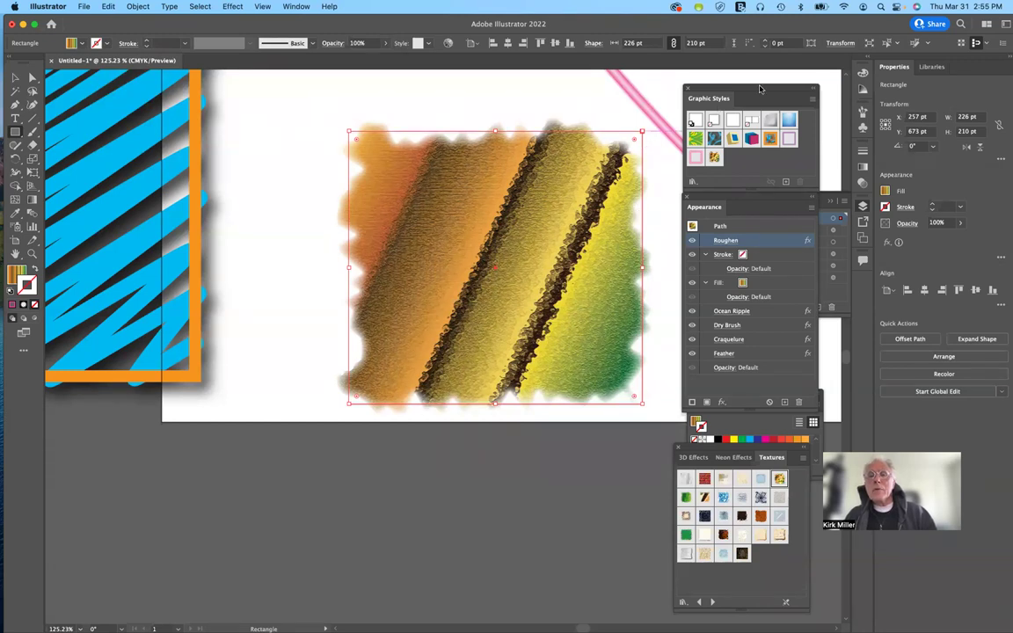
# - Shift the Graphic Styles panel slightly away from the Appearance panel and examine the styled shapes, curve and textured rectangle together
pyautogui.moveTo(760, 88); pyautogui.dragTo(759, 80)
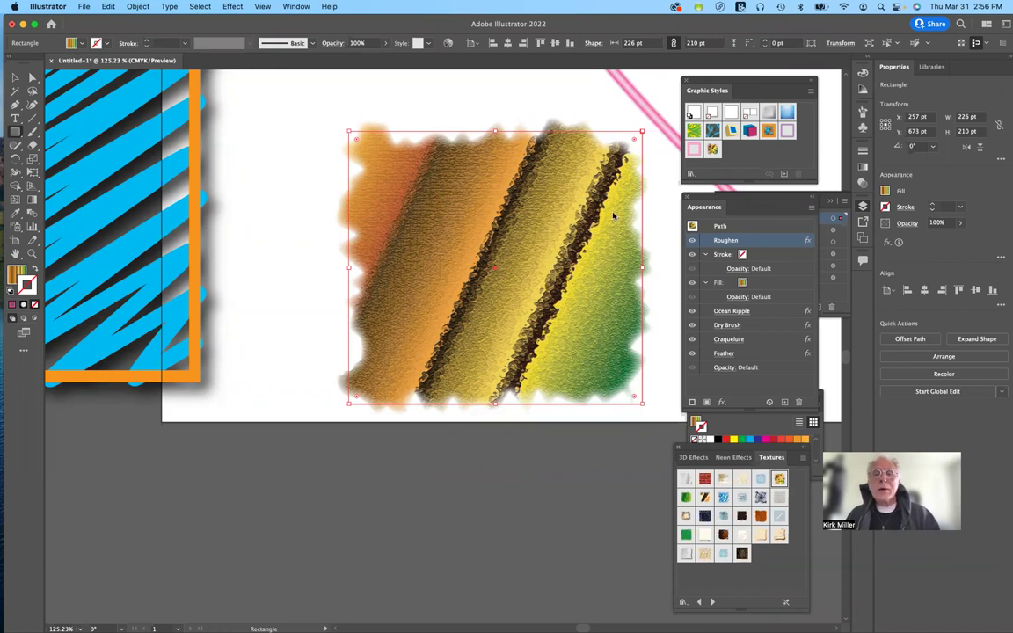
pyautogui.scroll(3, 574, 218)
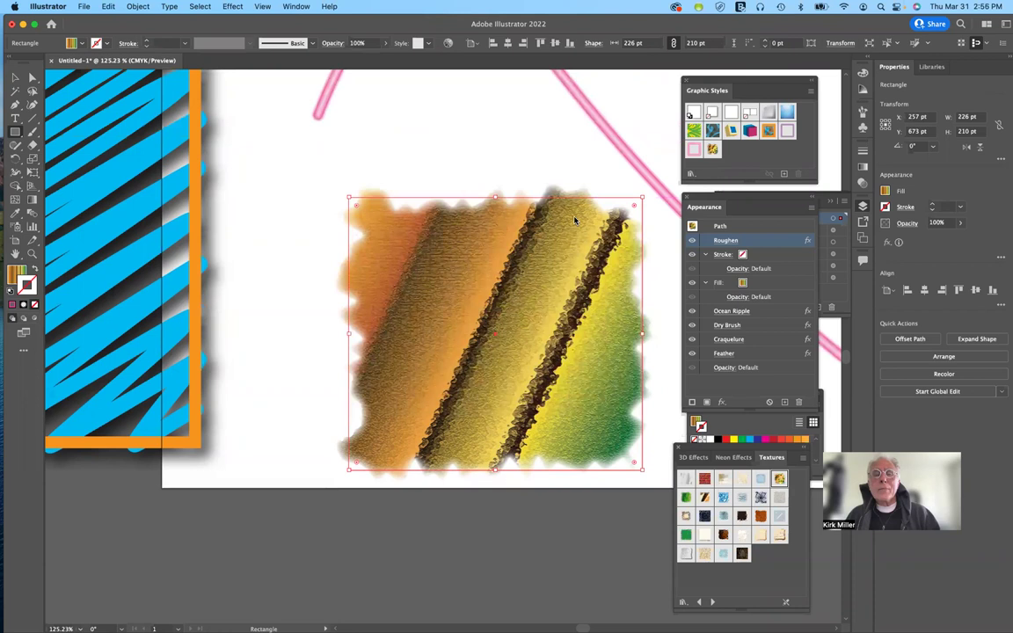
pyautogui.scroll(2, 574, 219)
pyautogui.scroll(3, 574, 220)
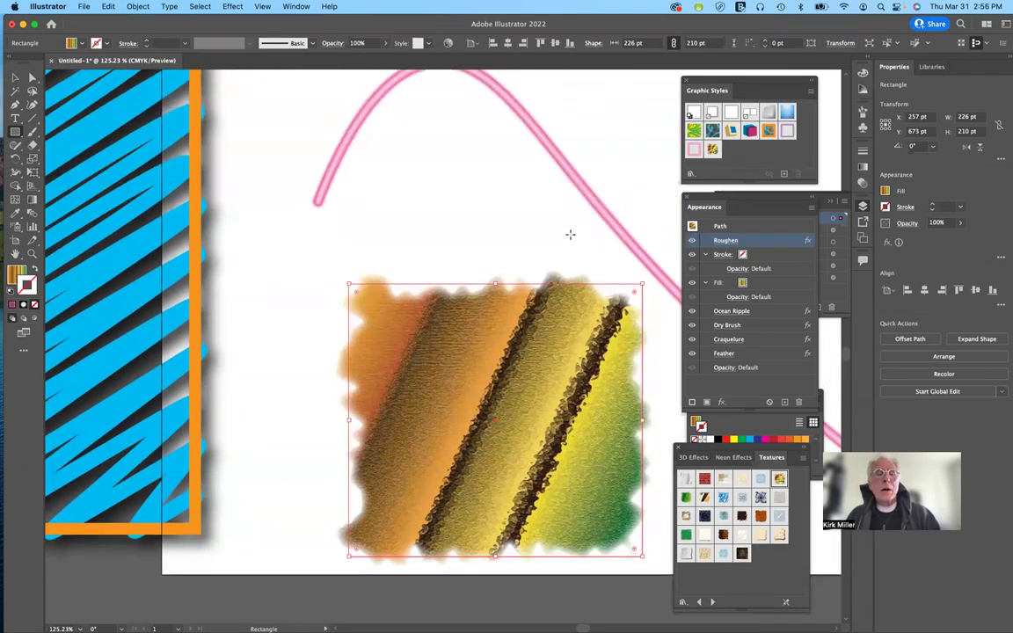
pyautogui.scroll(1, 570, 234)
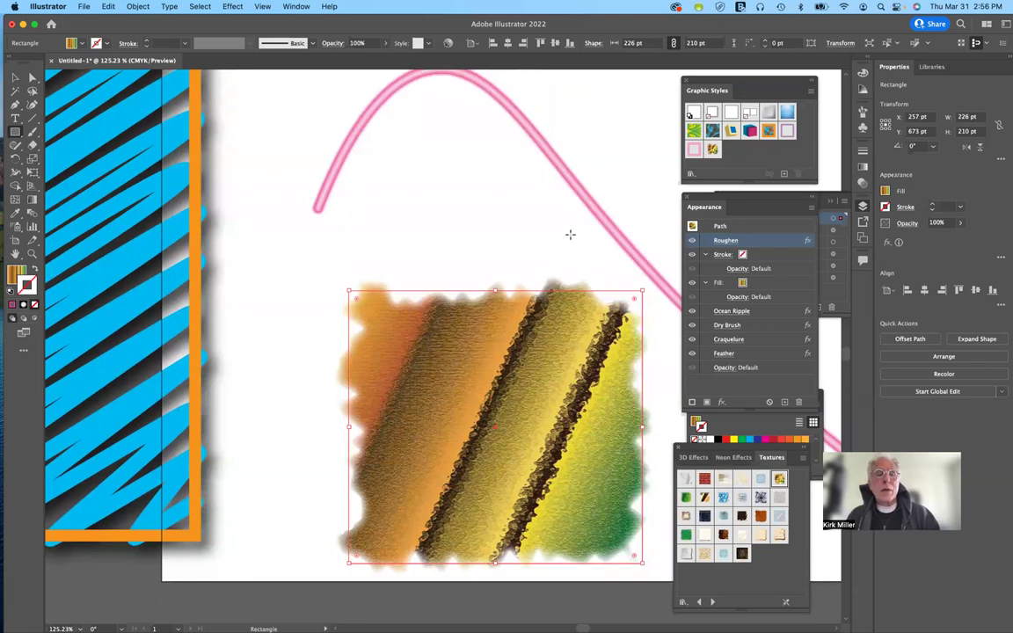
pyautogui.hscroll(-5, 570, 234)
pyautogui.hscroll(-3, 568, 234)
pyautogui.scroll(2, 568, 234)
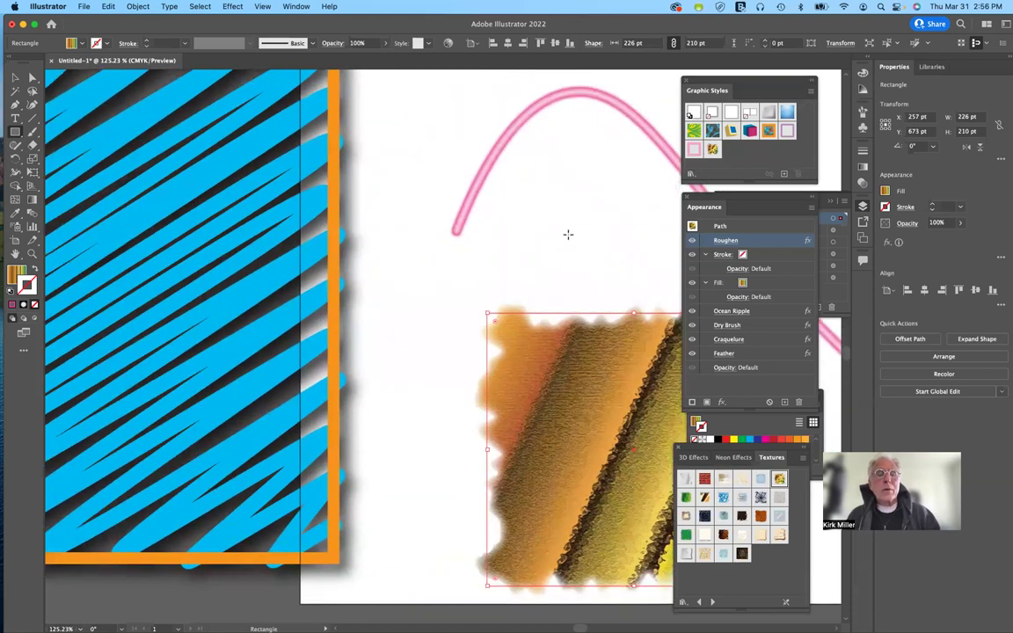
pyautogui.scroll(-10, 568, 234)
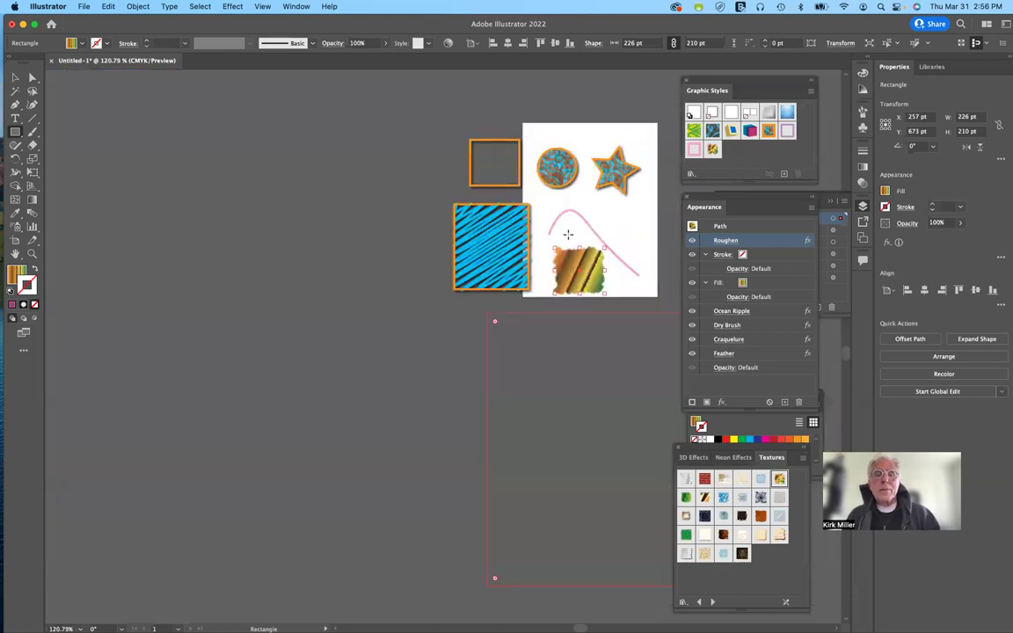
pyautogui.scroll(1, 568, 234)
pyautogui.scroll(5, 568, 234)
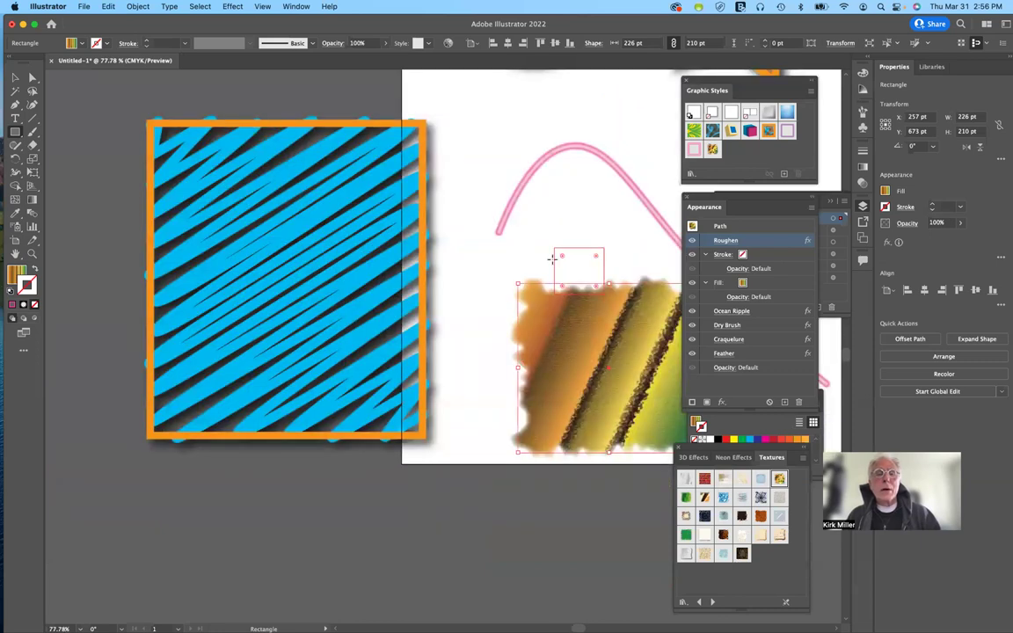
pyautogui.scroll(3, 552, 258)
pyautogui.hscroll(2, 553, 258)
pyautogui.scroll(1, 554, 259)
pyautogui.hscroll(1, 554, 258)
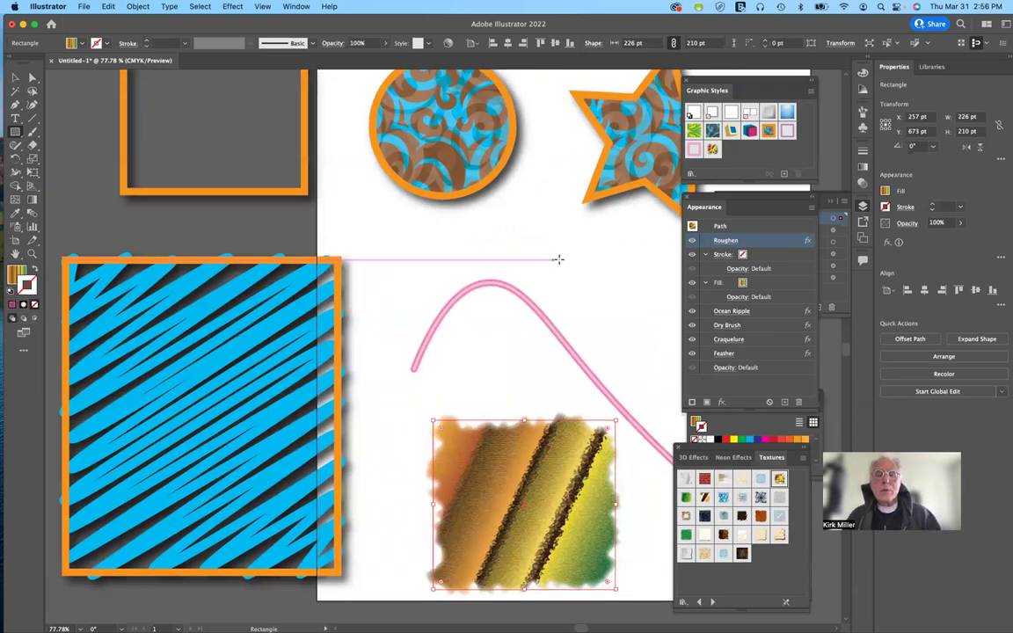